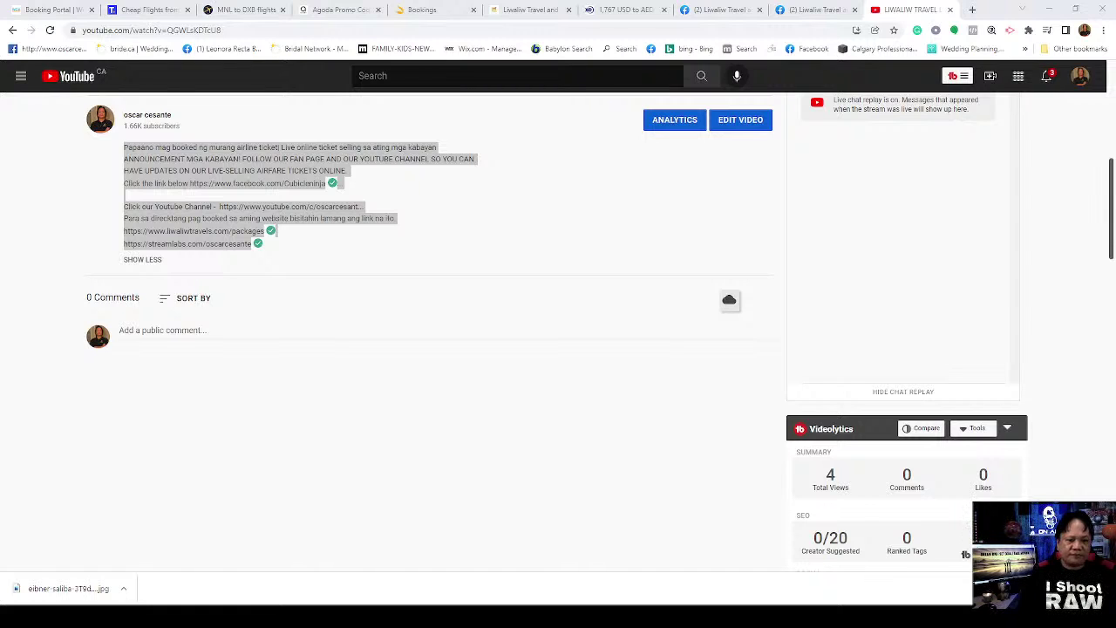
Step: Bring up the Liwaliw Travel Facebook inbox with the customer's Abu Dhabi–Philippines round-ticket inquiry
click(573, 596)
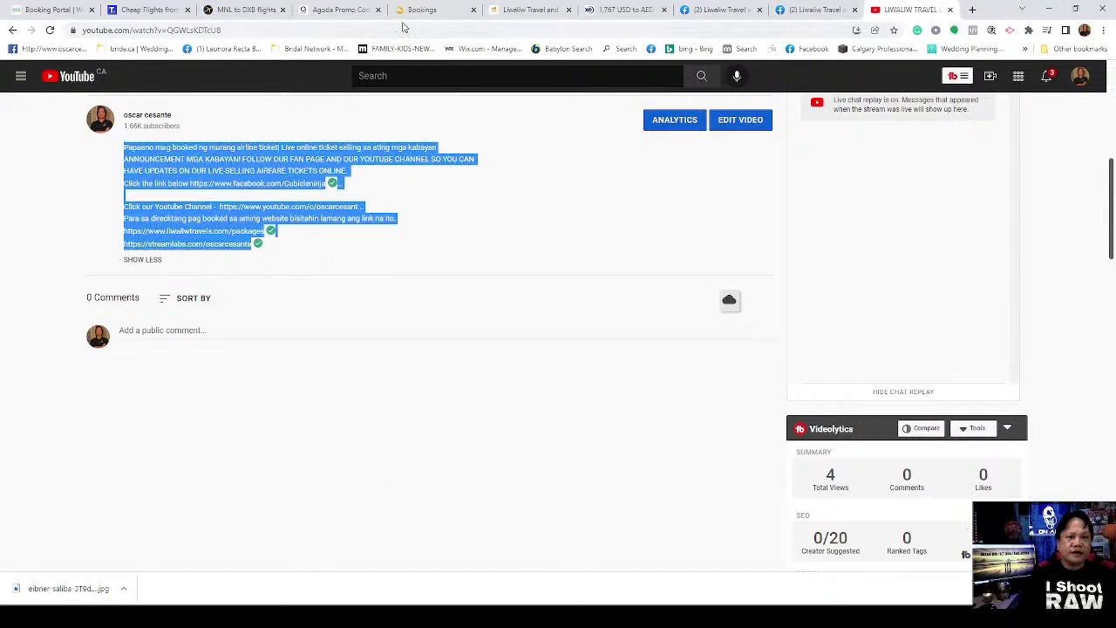
click(722, 10)
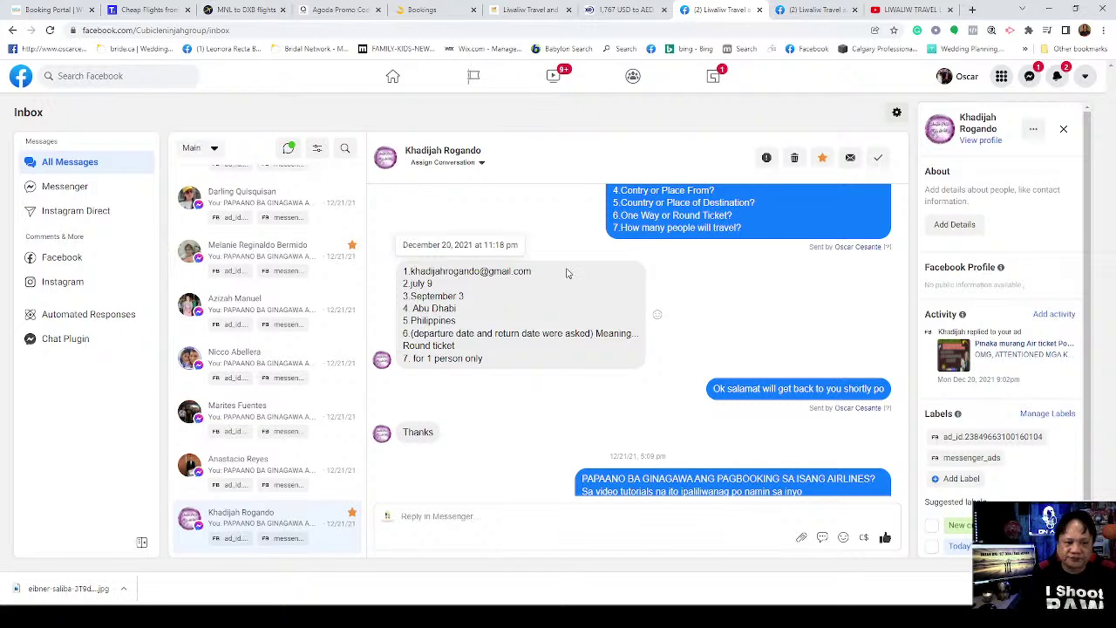
scroll(552, 366, up, 2)
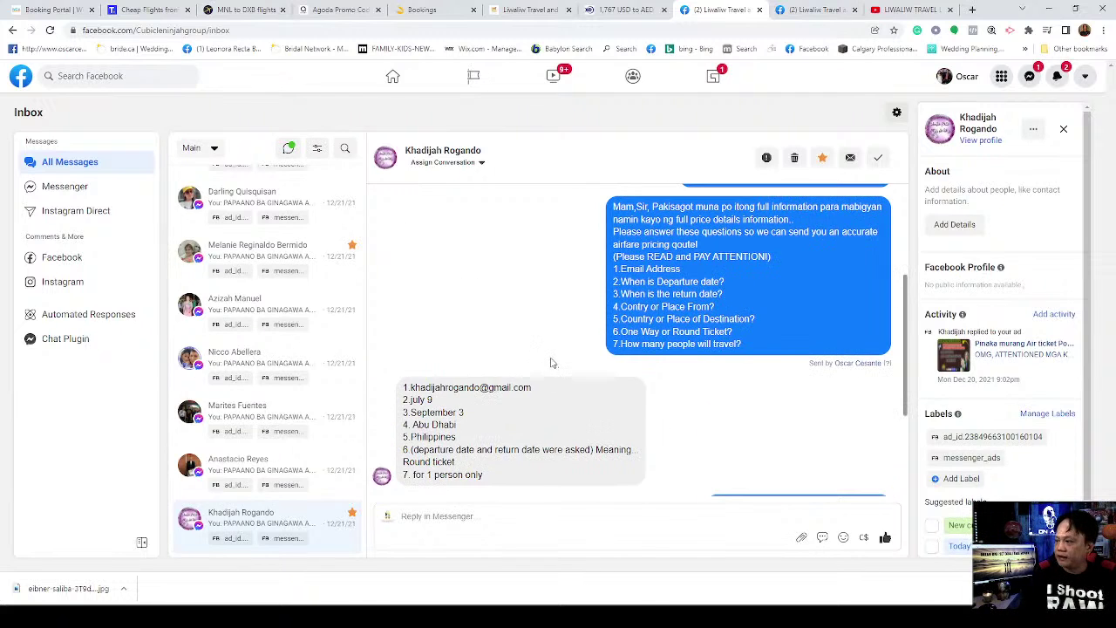
scroll(553, 362, down, 3)
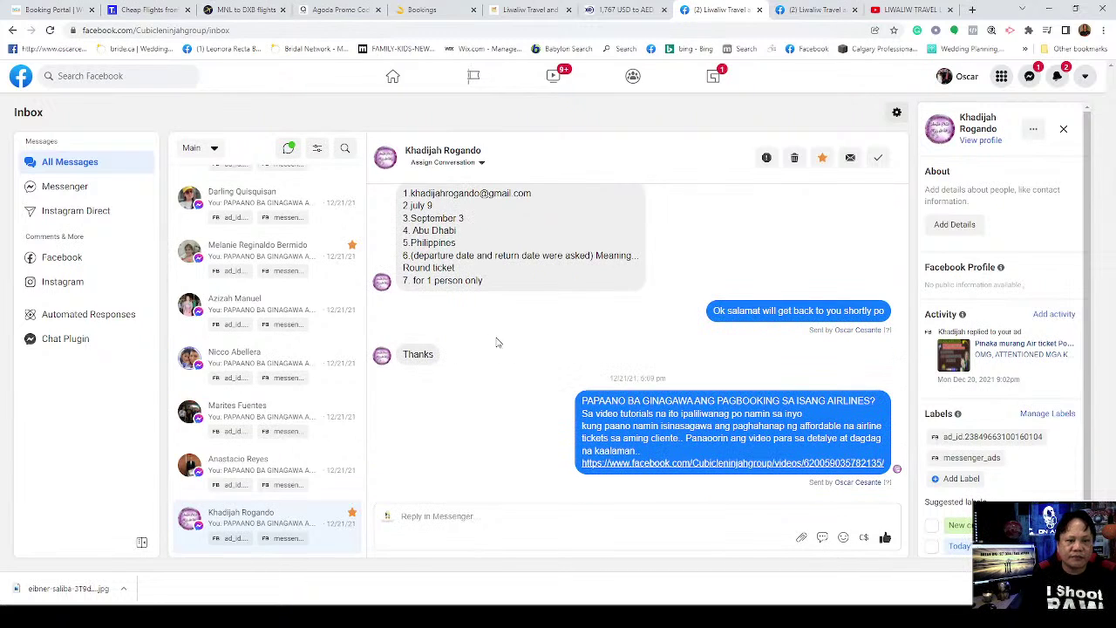
scroll(530, 345, up, 2)
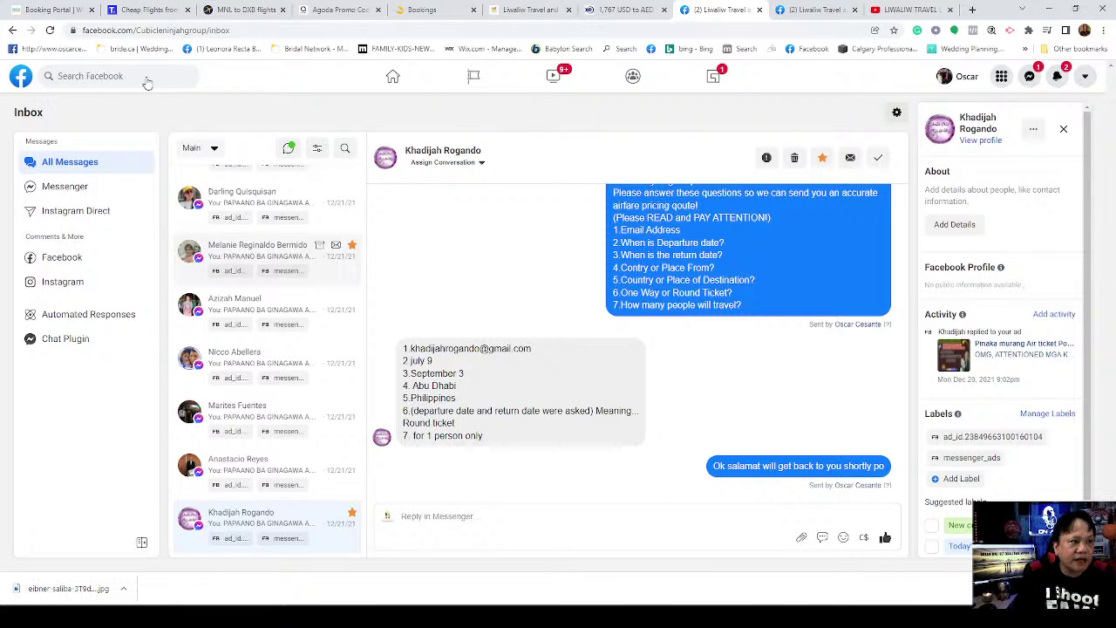
Step: Cycle through the Bookings, Liwaliw, Trip.com, Expedia and Agoda tabs, ending on the WCA Travel portal
click(38, 8)
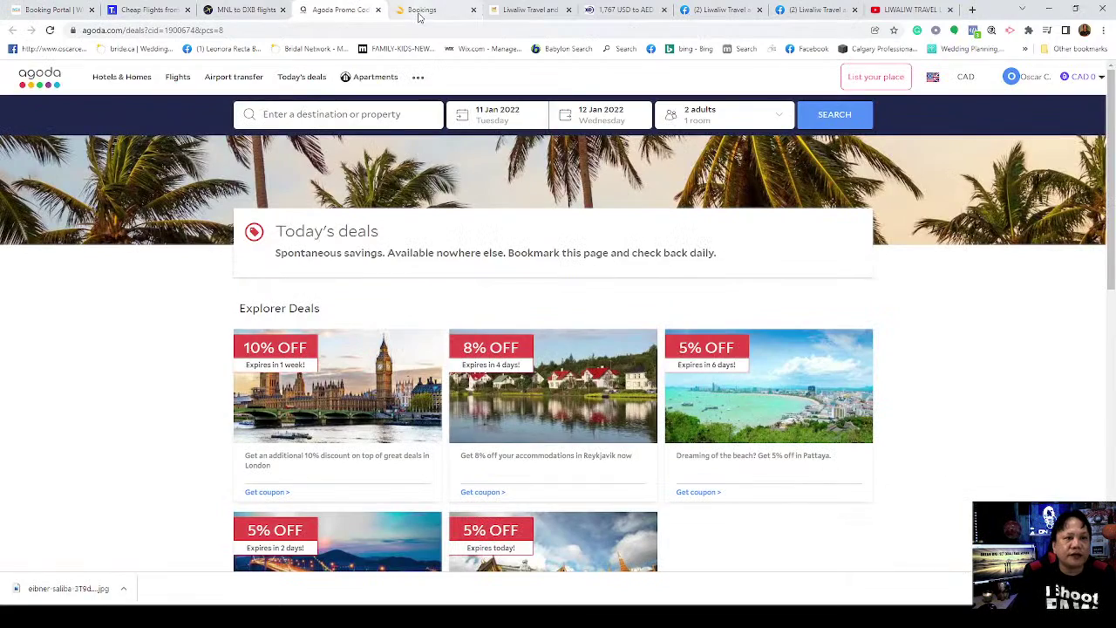
click(419, 17)
click(530, 15)
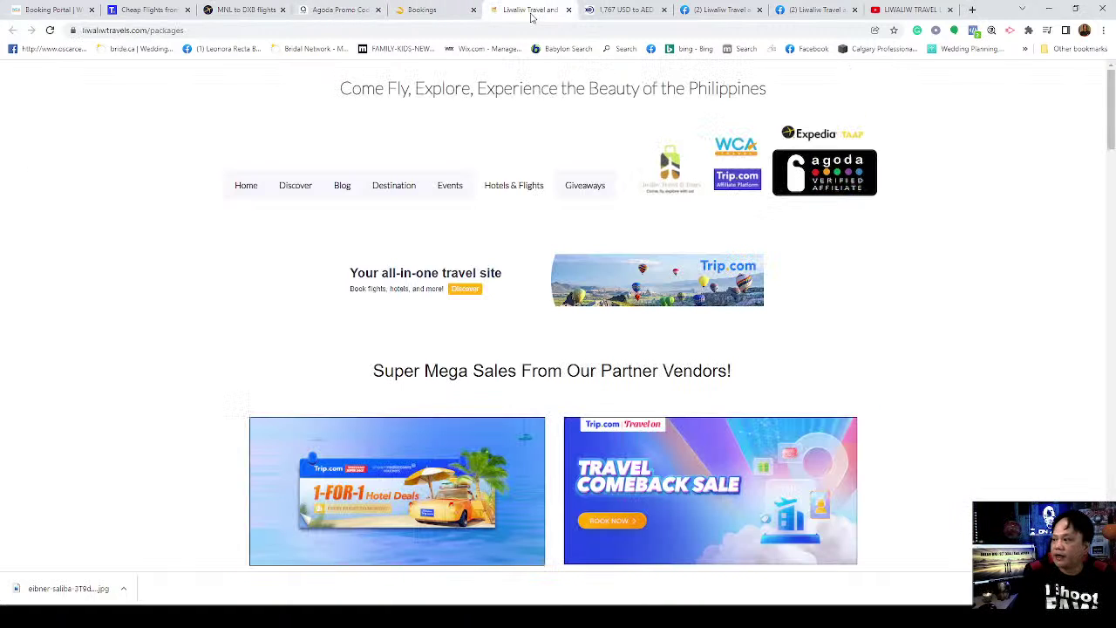
click(51, 10)
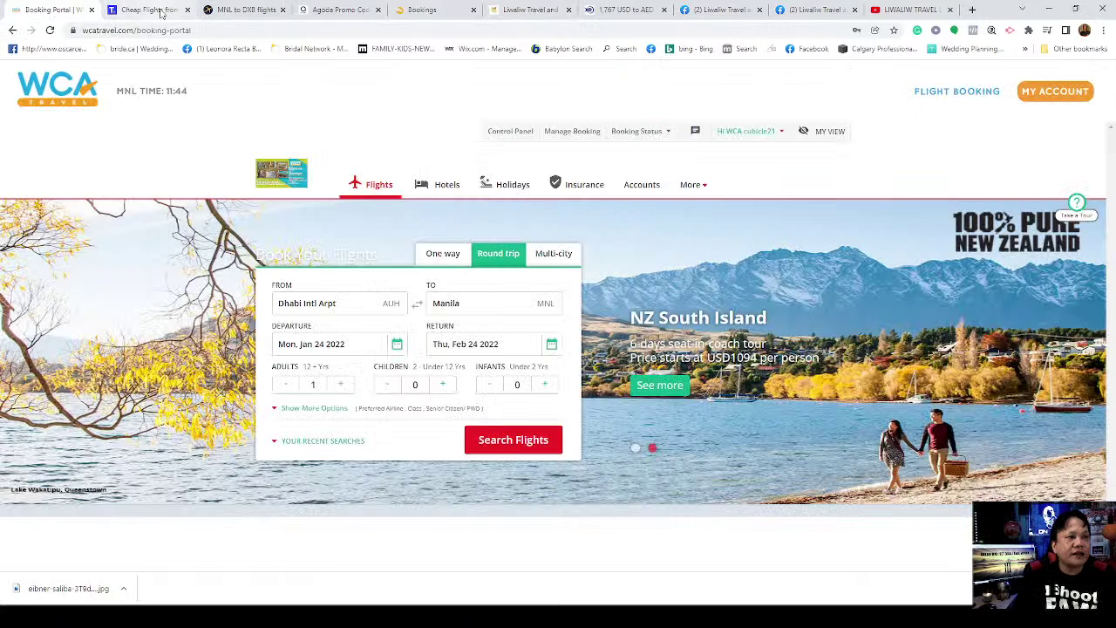
click(161, 10)
click(244, 10)
click(336, 9)
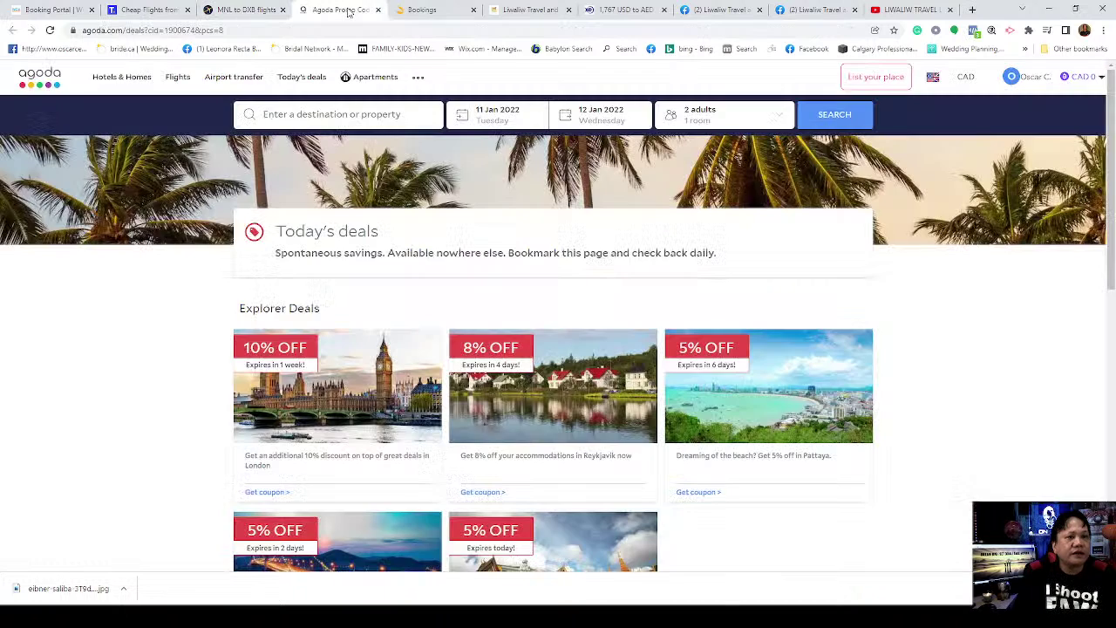
click(458, 18)
click(523, 14)
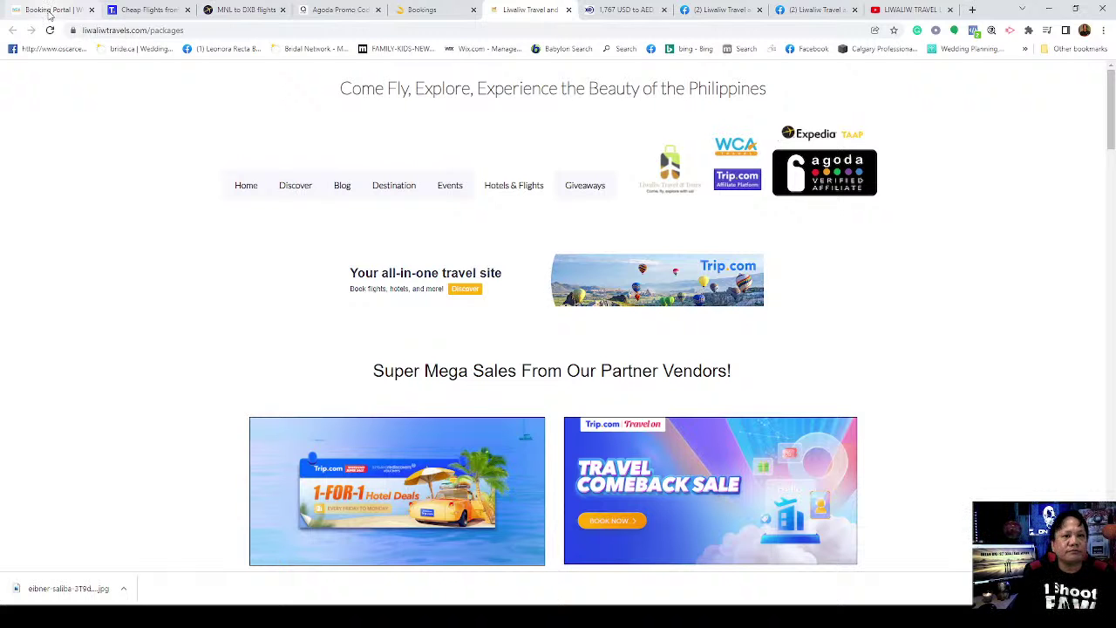
click(50, 11)
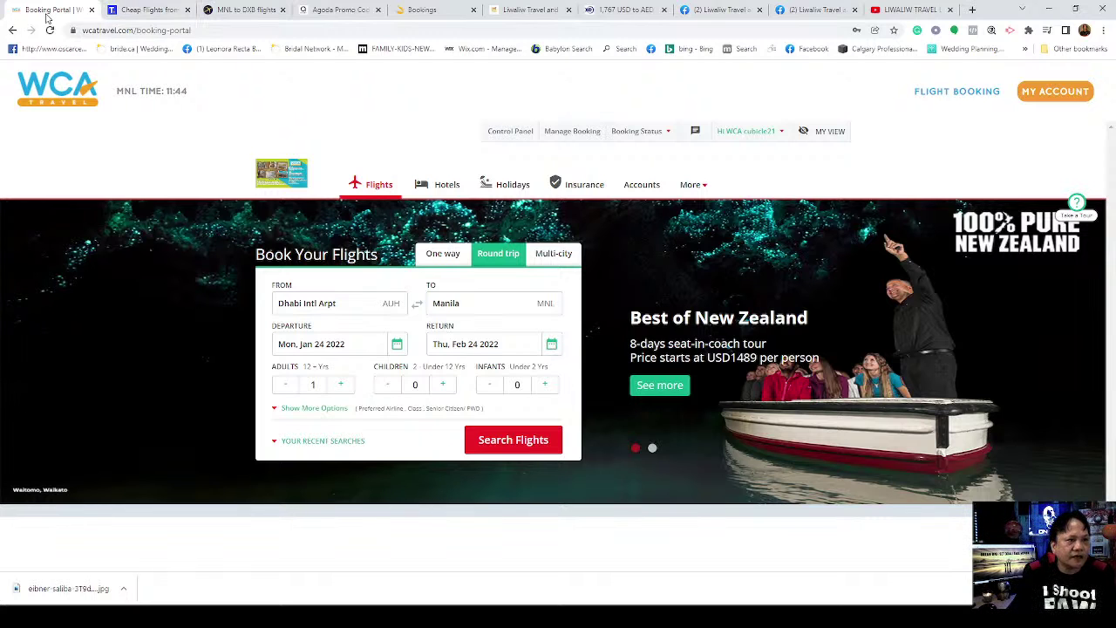
Step: Search Abu Dhabi–Manila round trips (9 flights, cheapest ₱111,933.54), then return to the flight form
click(507, 445)
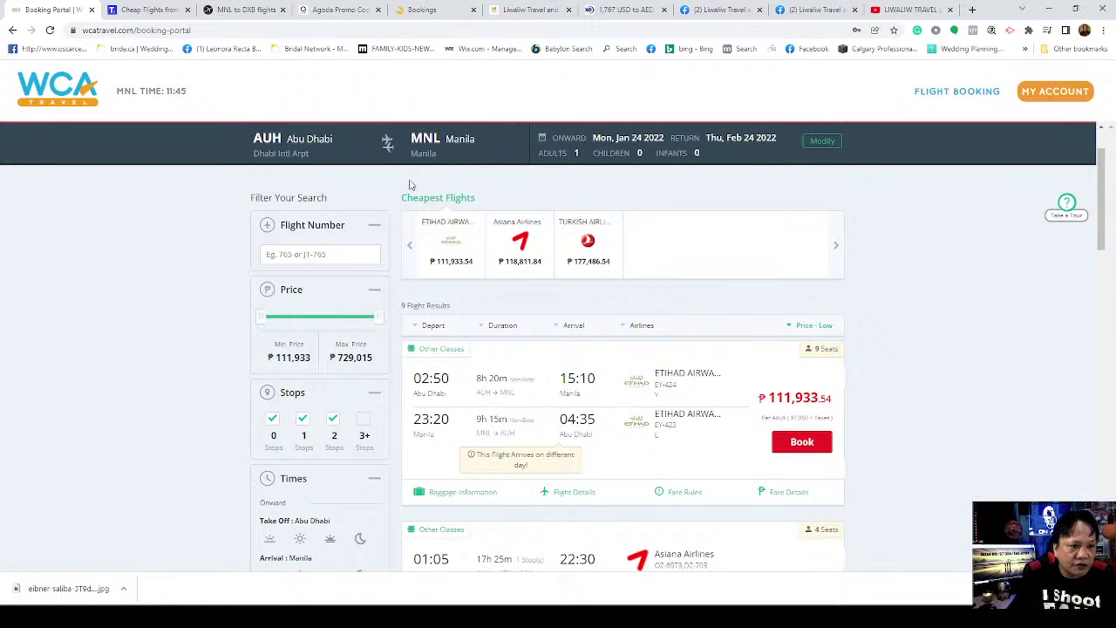
scroll(606, 346, up, 1)
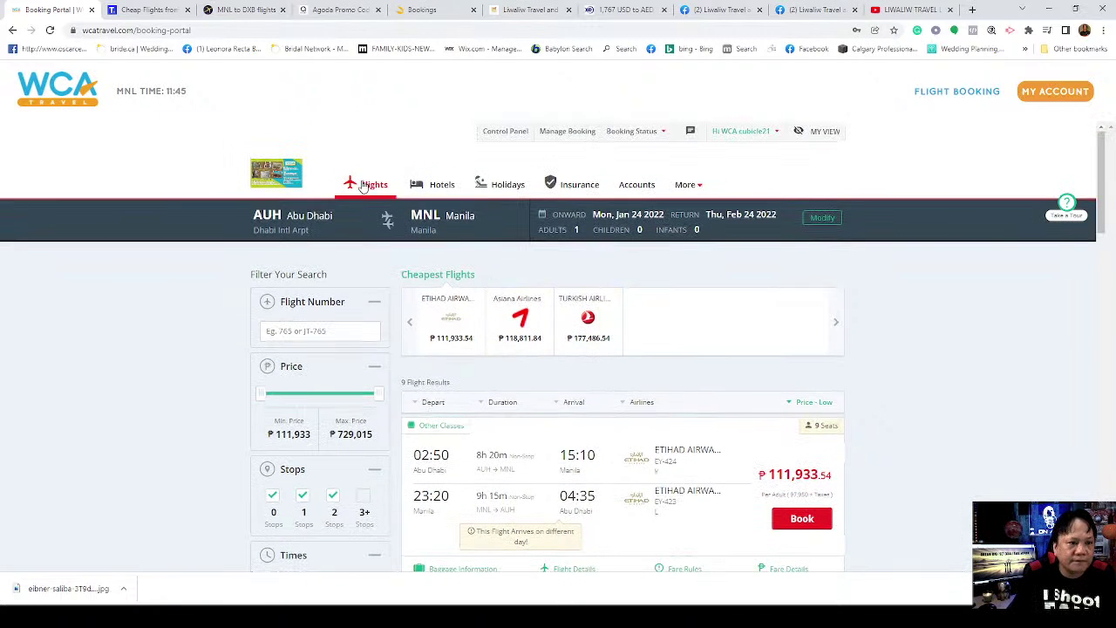
click(364, 187)
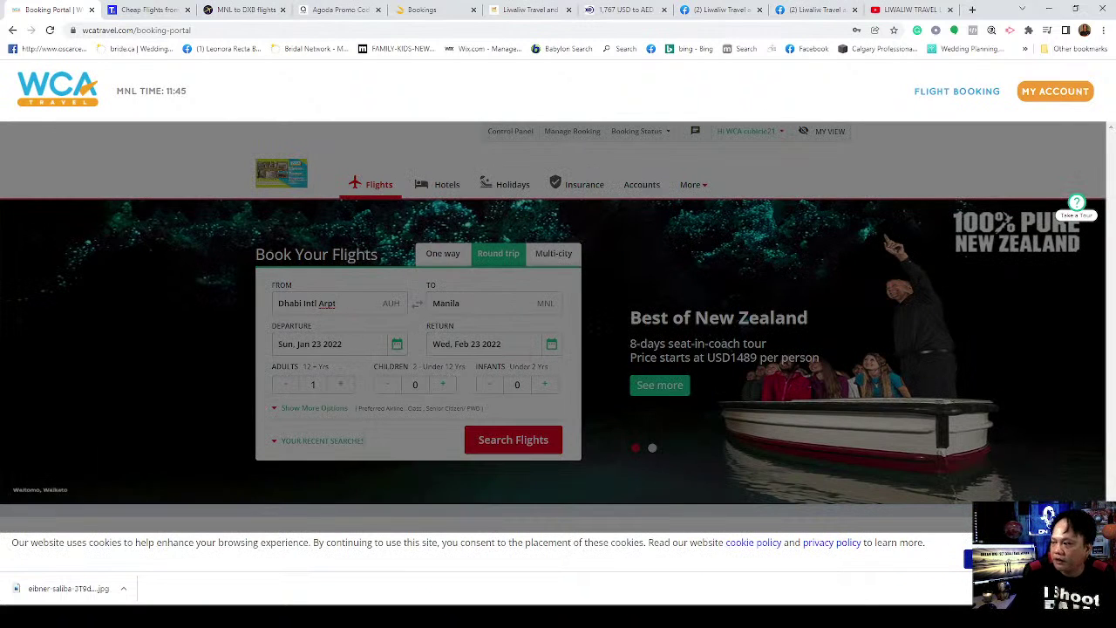
Step: Dismiss the cookie notice and set the departure airport to Dhabi Intl Arpt (AUH)
click(968, 558)
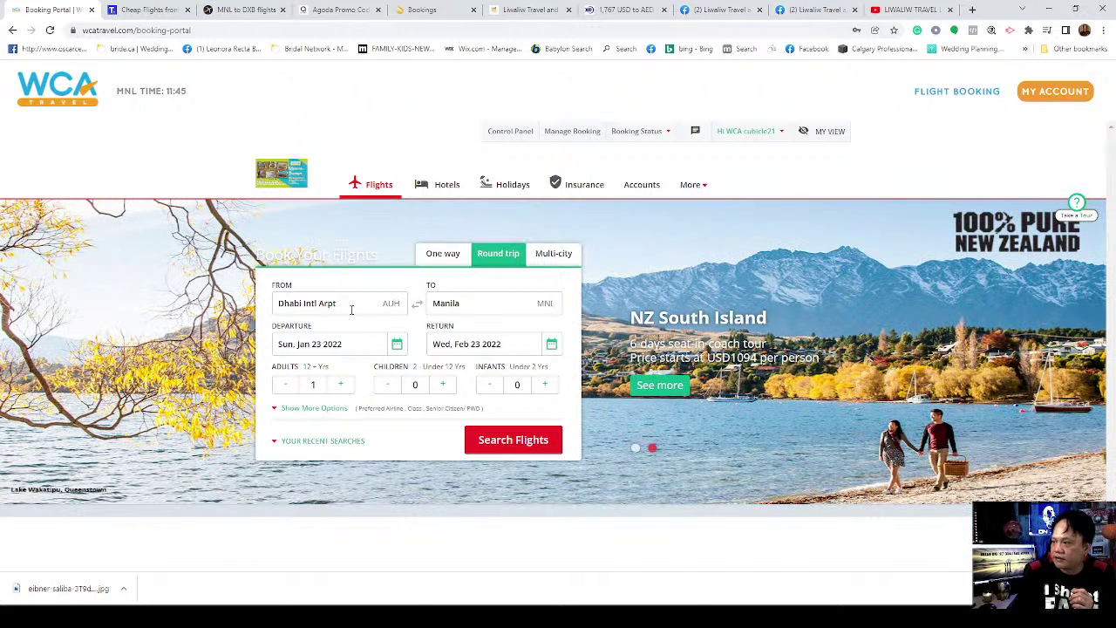
click(353, 305)
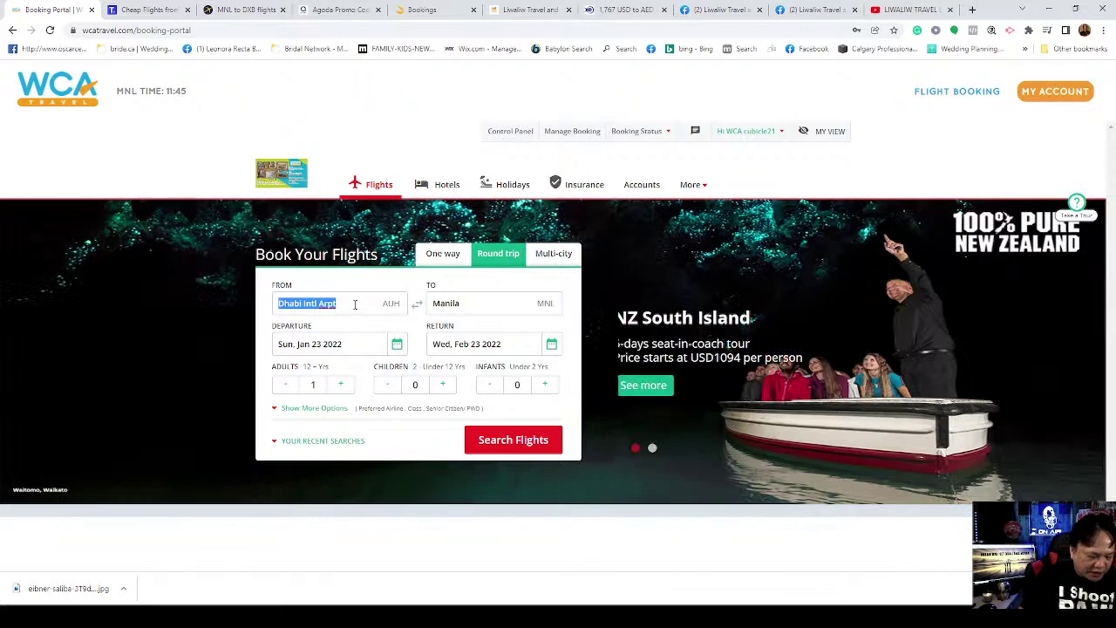
key(BackSpace)
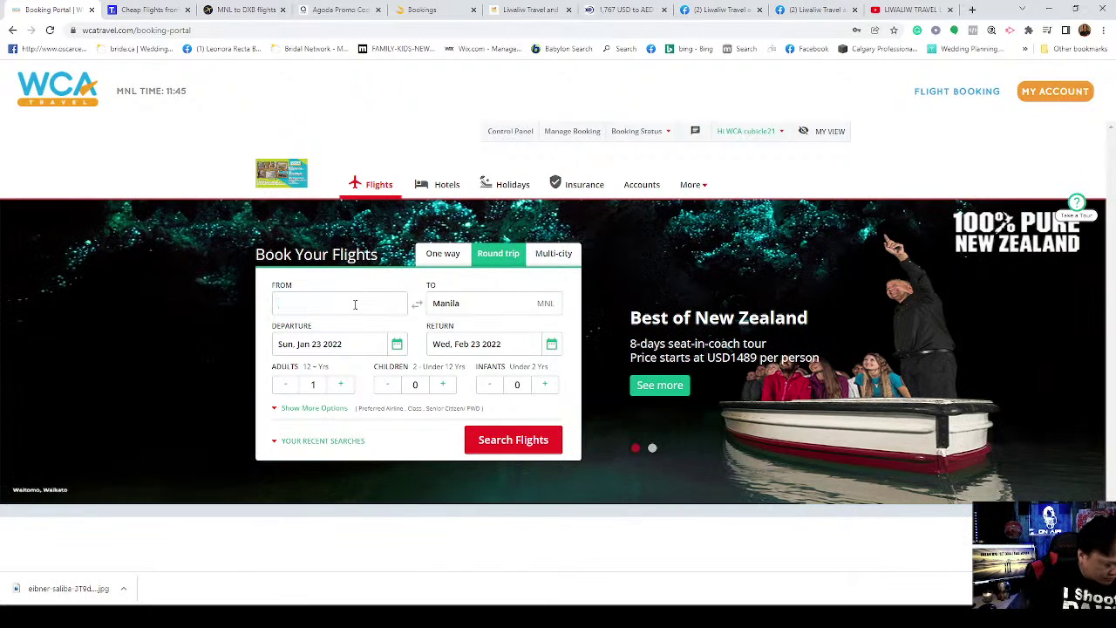
text(aBU)
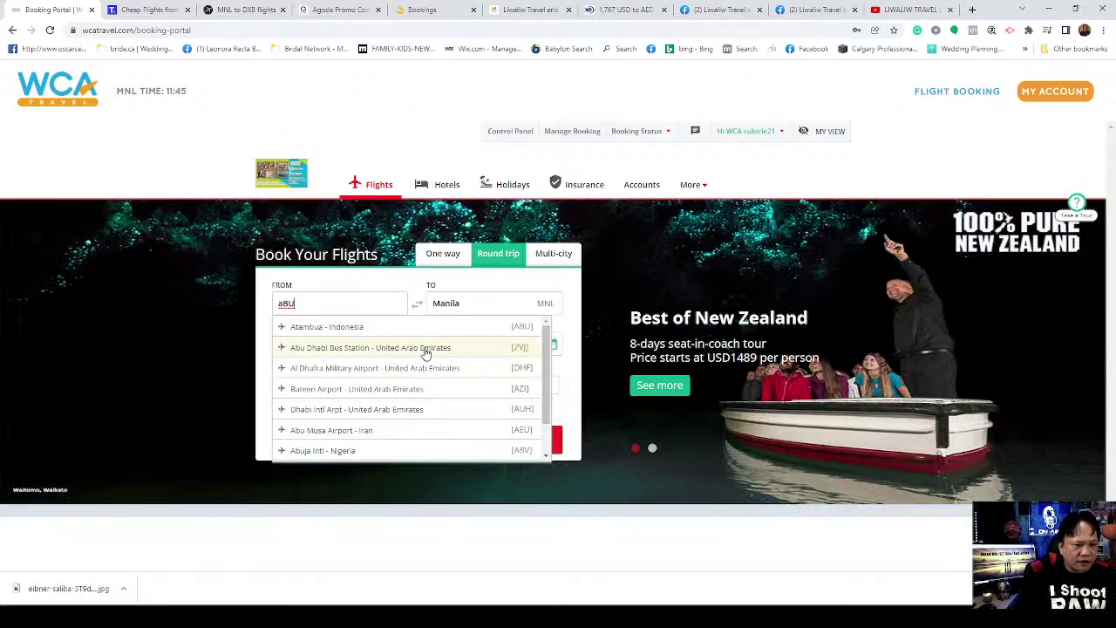
scroll(440, 388, down, 1)
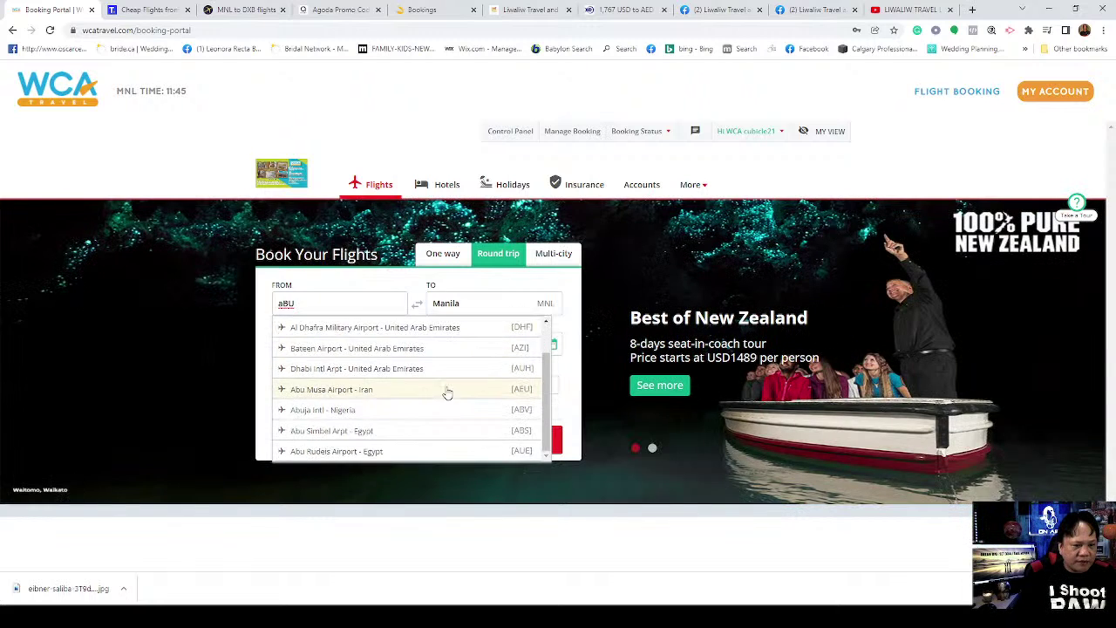
click(421, 373)
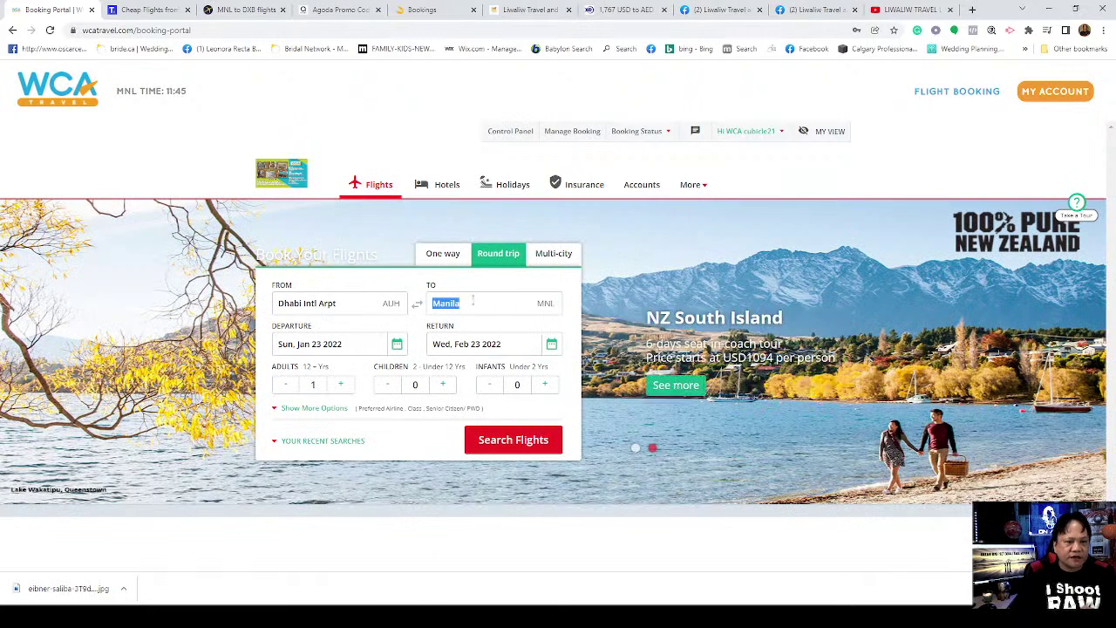
Step: Set the destination to Manila, Philippines (MNL)
click(474, 301)
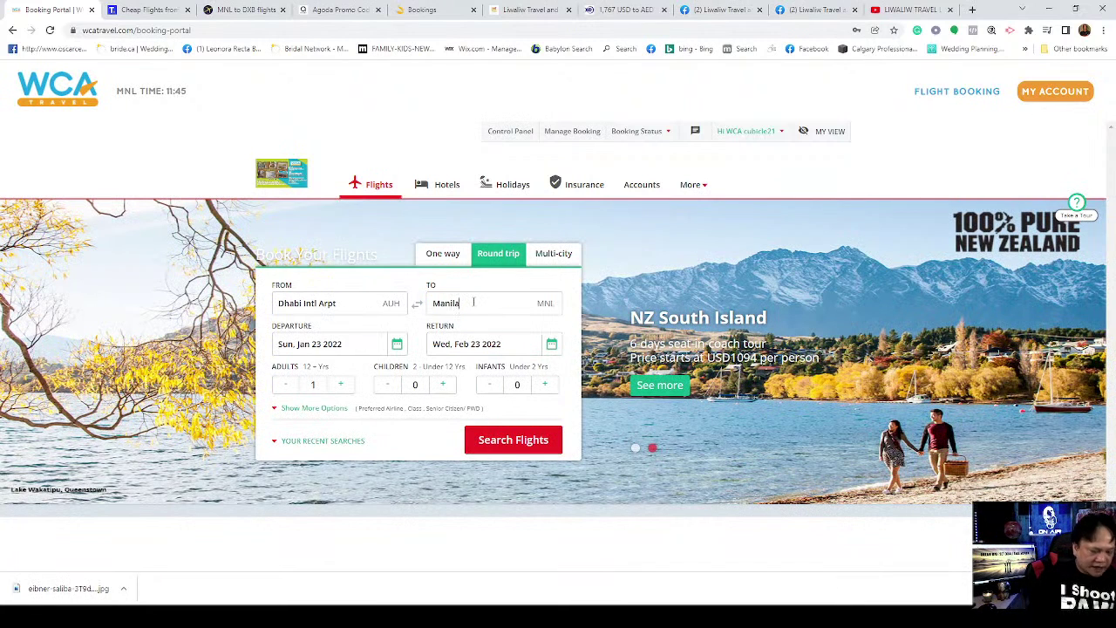
key(BackSpace)
key(BackSpace)
key(BackSpace)
key(BackSpace)
key(BackSpace)
key(BackSpace)
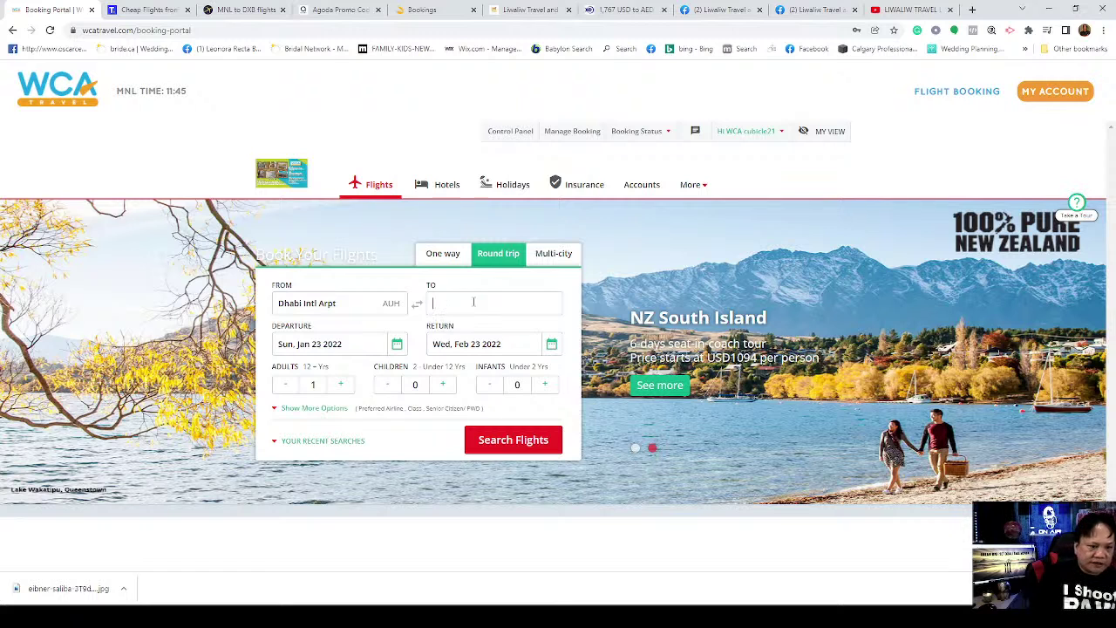
text(mANILA)
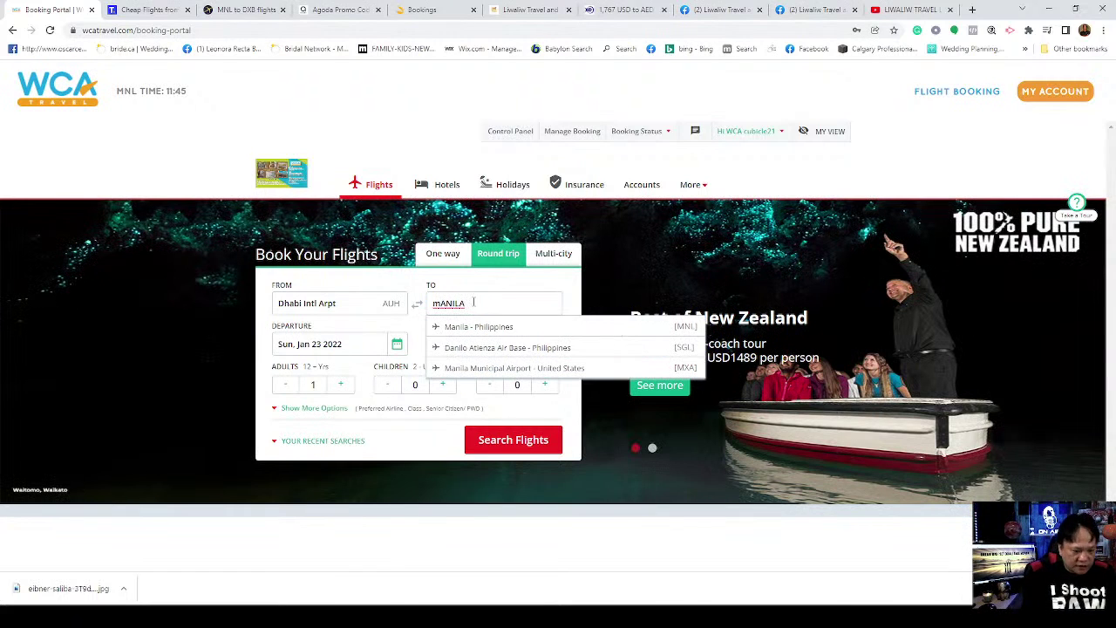
key(BackSpace)
key(BackSpace)
key(BackSpace)
key(BackSpace)
key(BackSpace)
key(BackSpace)
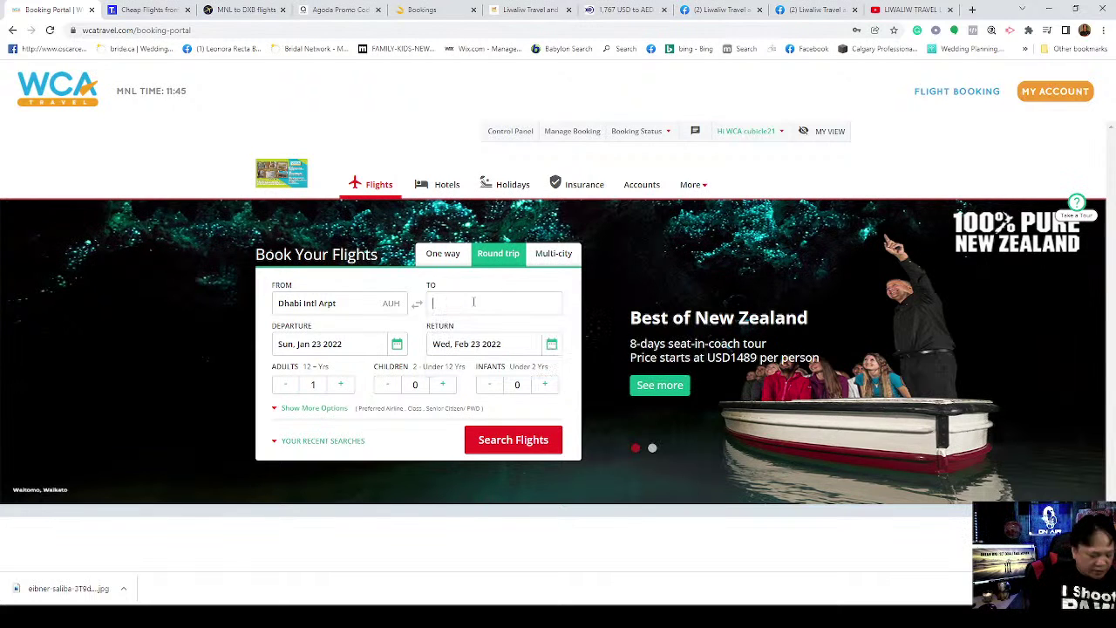
text(Manila)
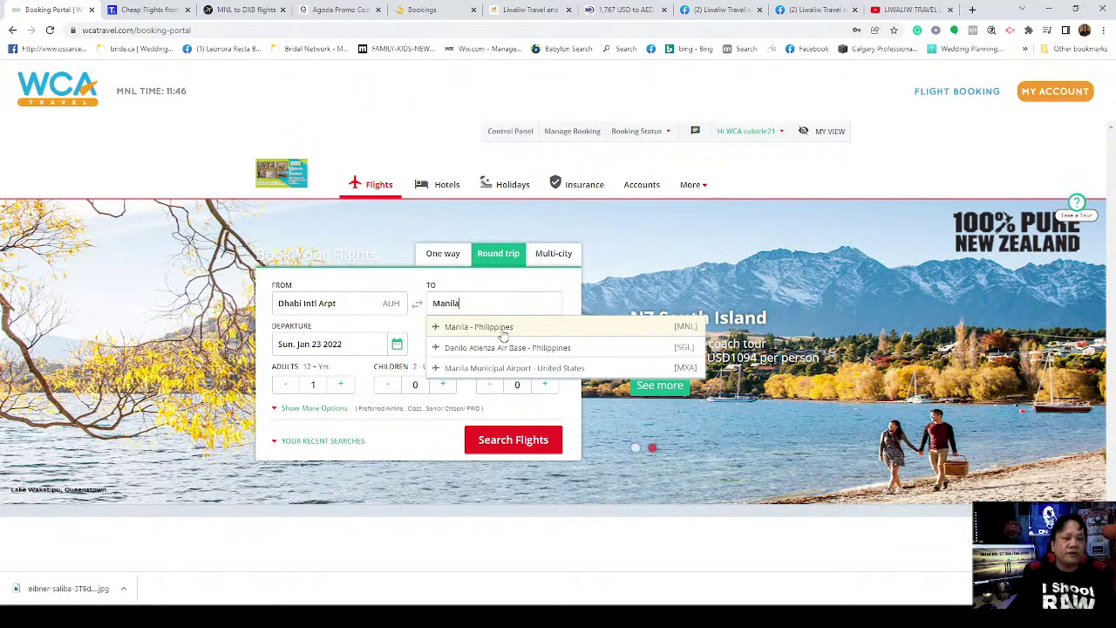
click(503, 334)
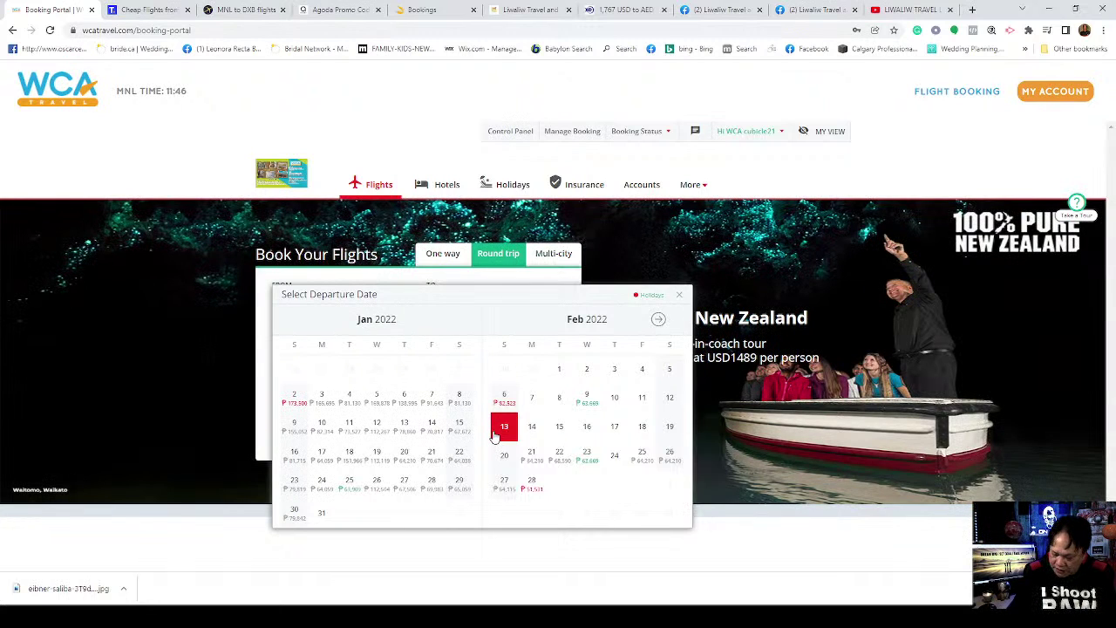
Step: Set departure to Saturday 9 July 2022 and return to Saturday 3 September 2022
click(657, 321)
click(657, 321)
click(658, 321)
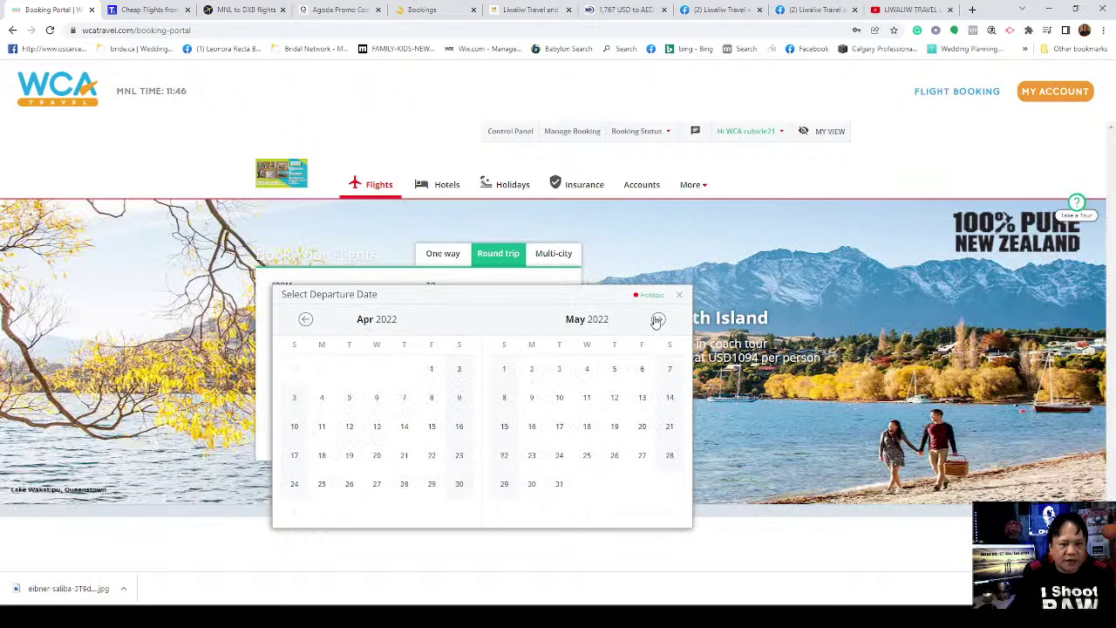
click(658, 321)
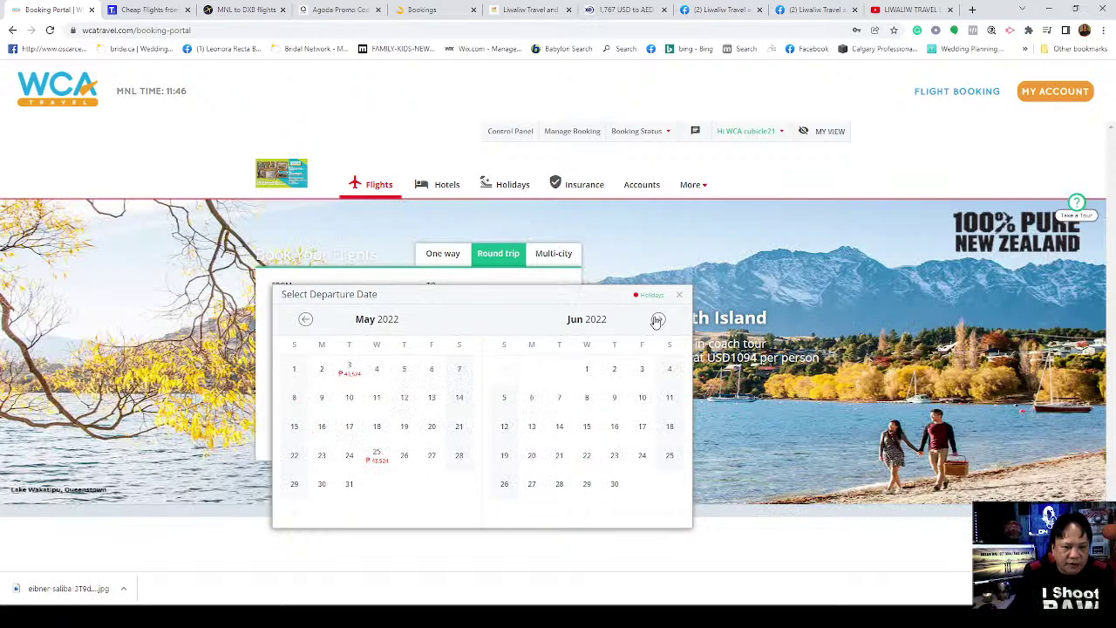
click(657, 321)
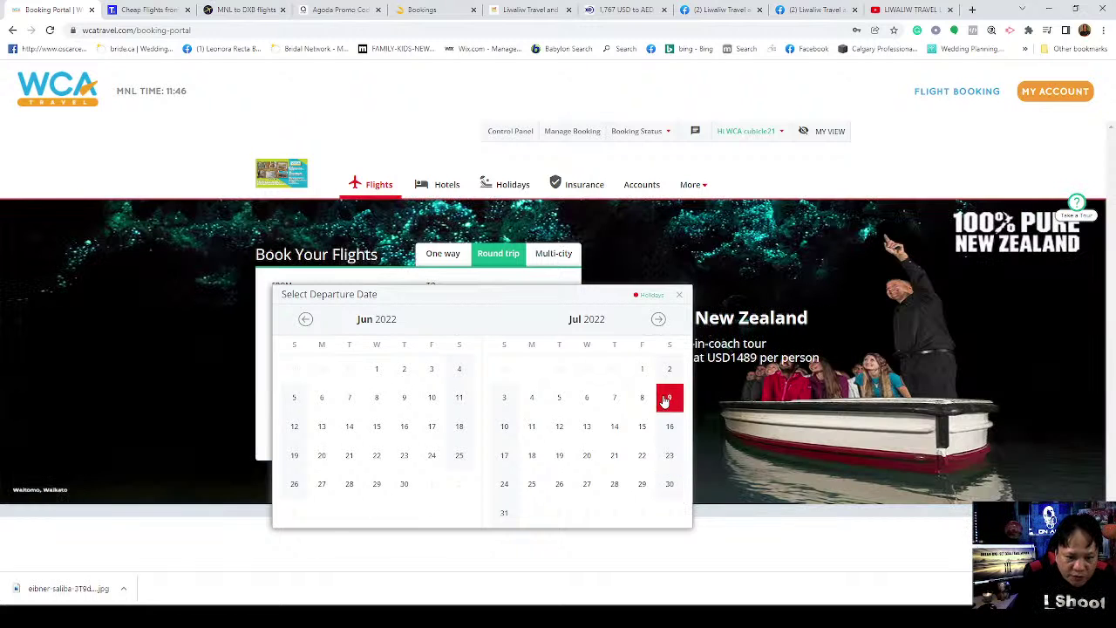
click(669, 398)
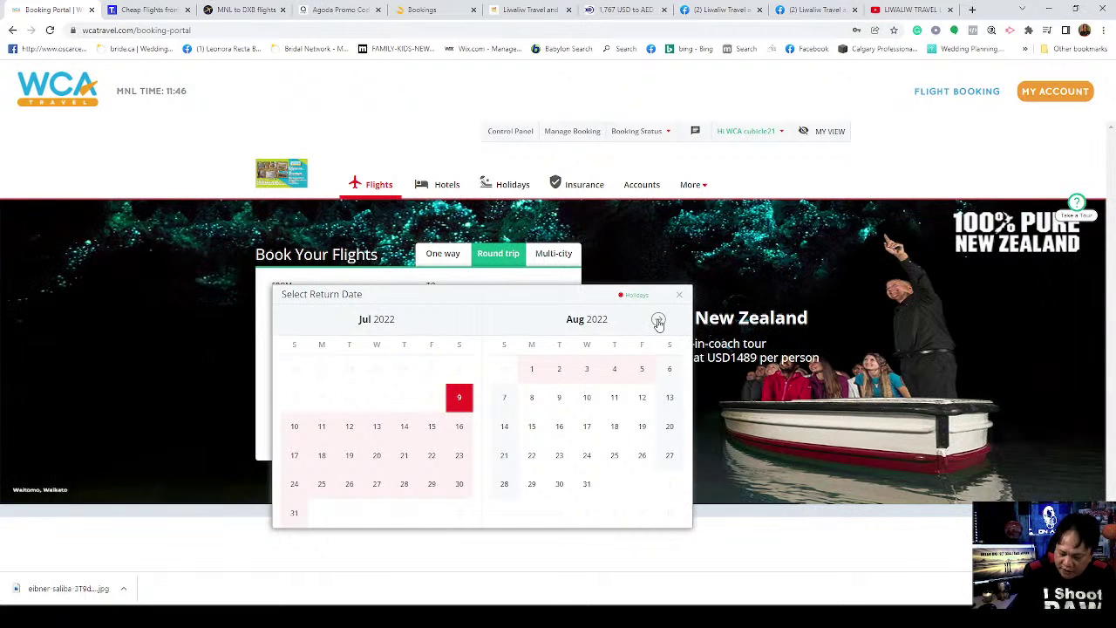
click(658, 322)
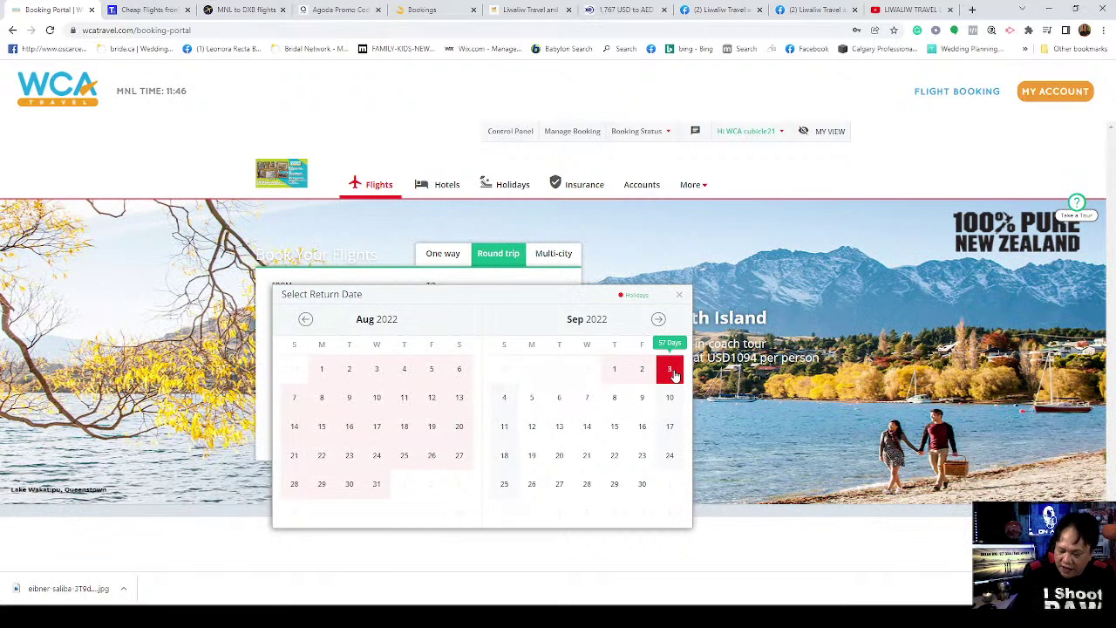
click(670, 369)
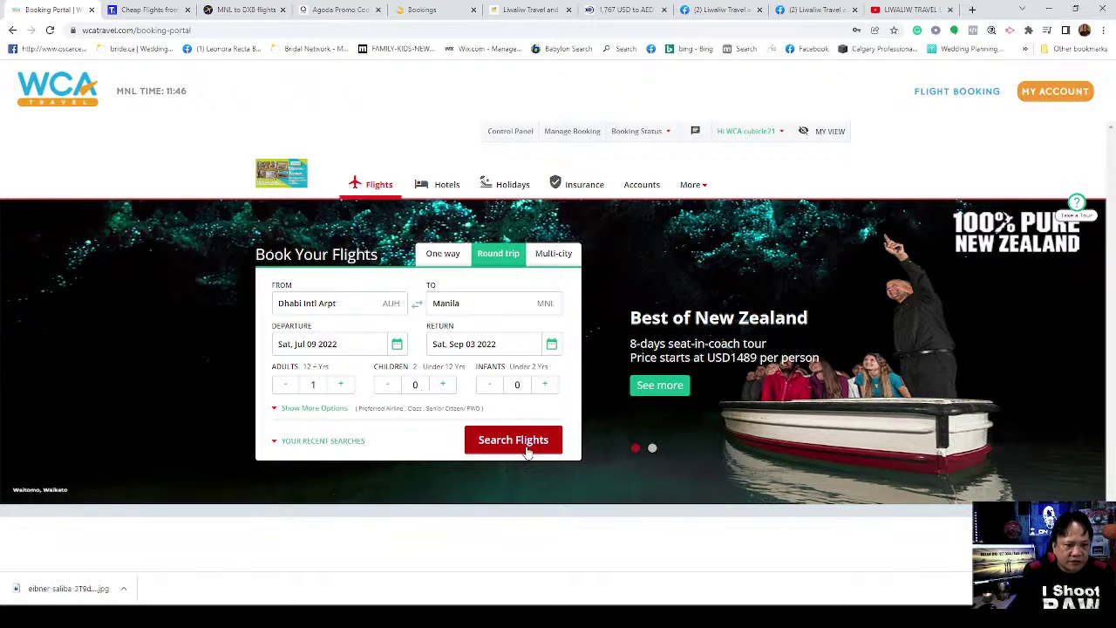
Step: Run the search for 58 results and highlight the cheapest Turkish Airlines fare, ₱56,445.89
click(523, 443)
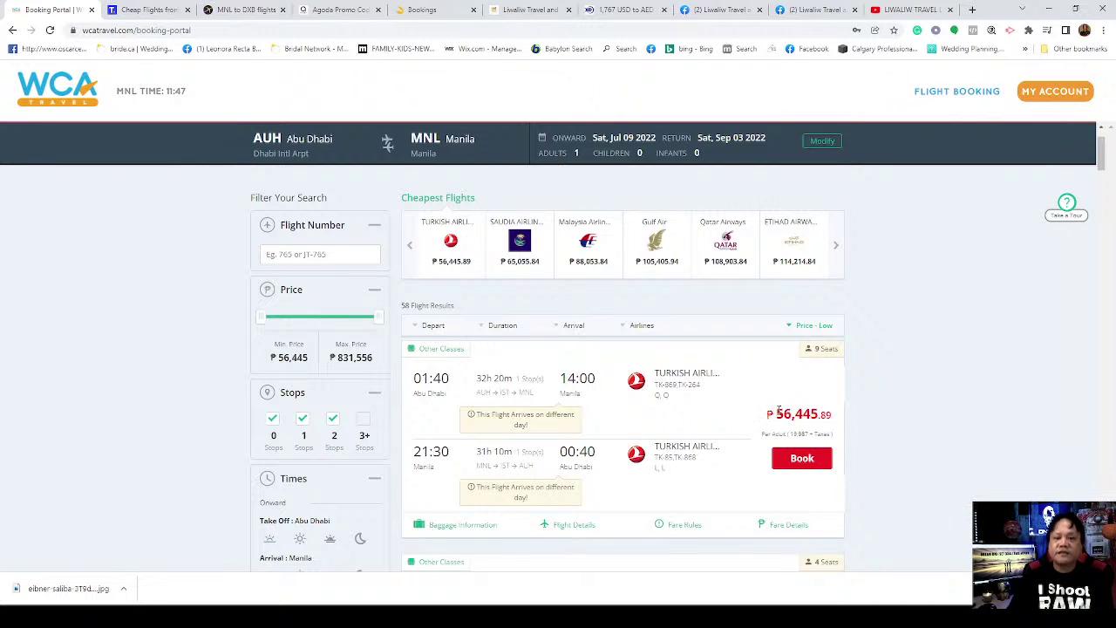
drag(776, 414, 819, 415)
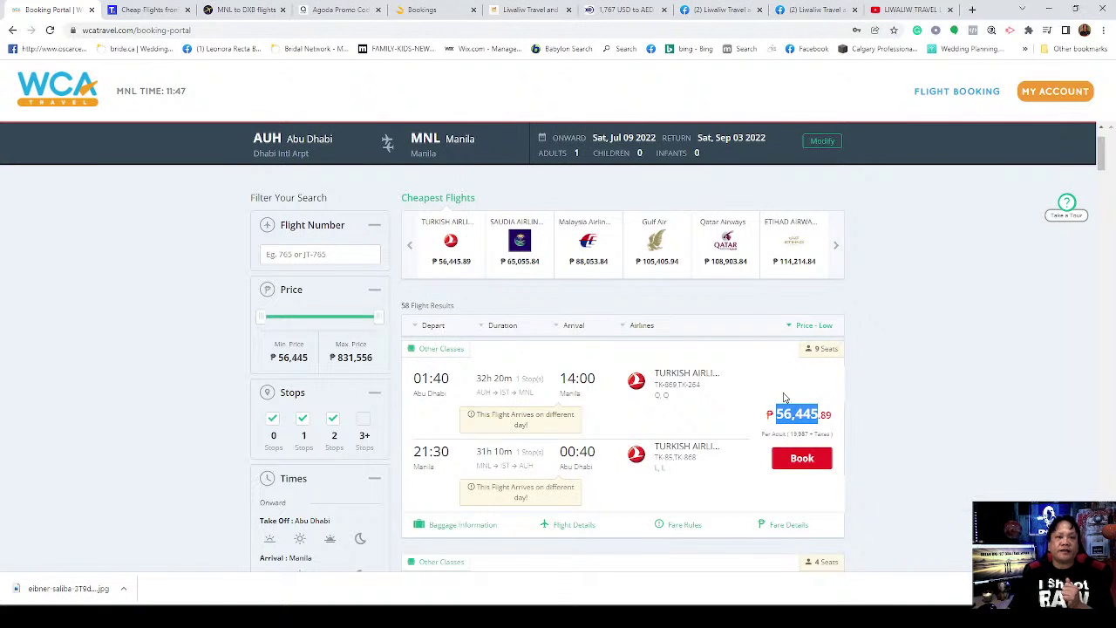
Step: Set the XE converter's source currency to Philippine Peso and erase the old 1,767 amount
click(609, 11)
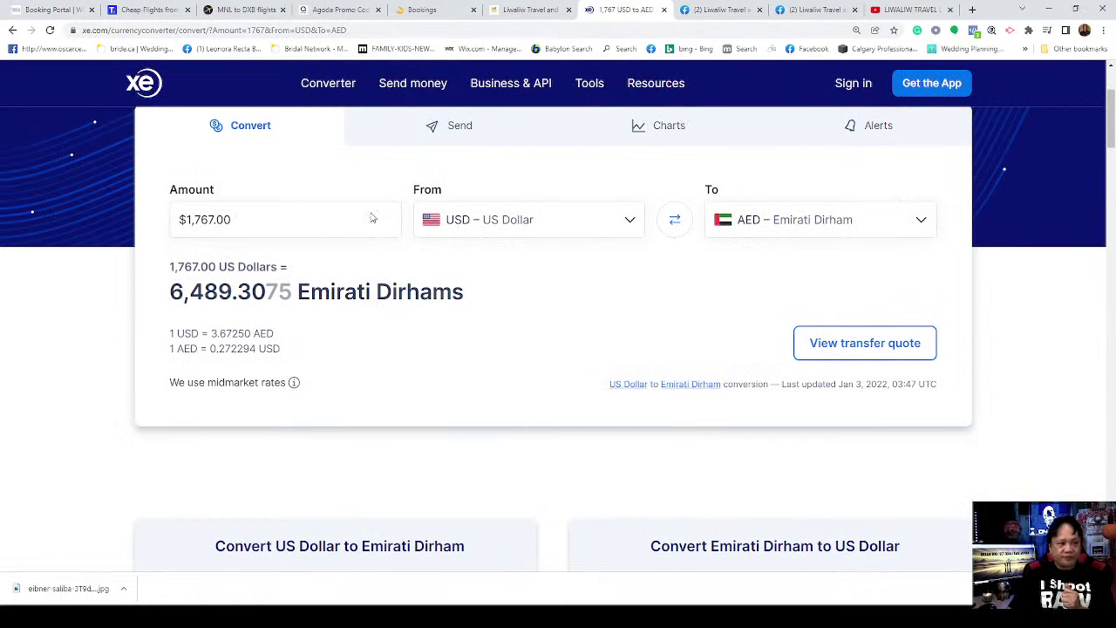
click(514, 232)
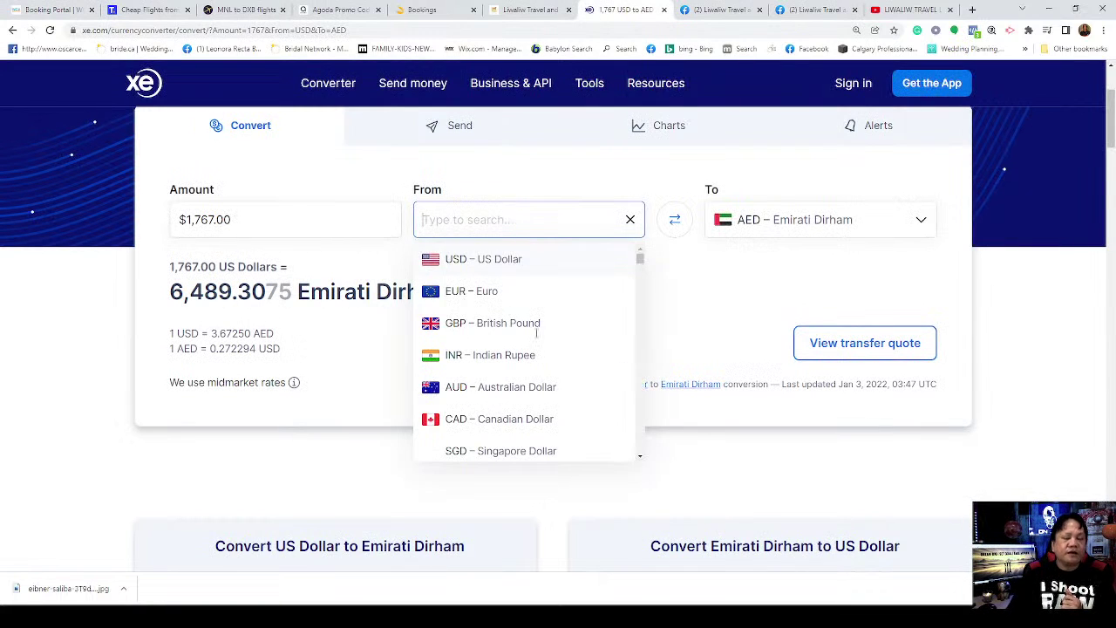
scroll(501, 410, down, 2)
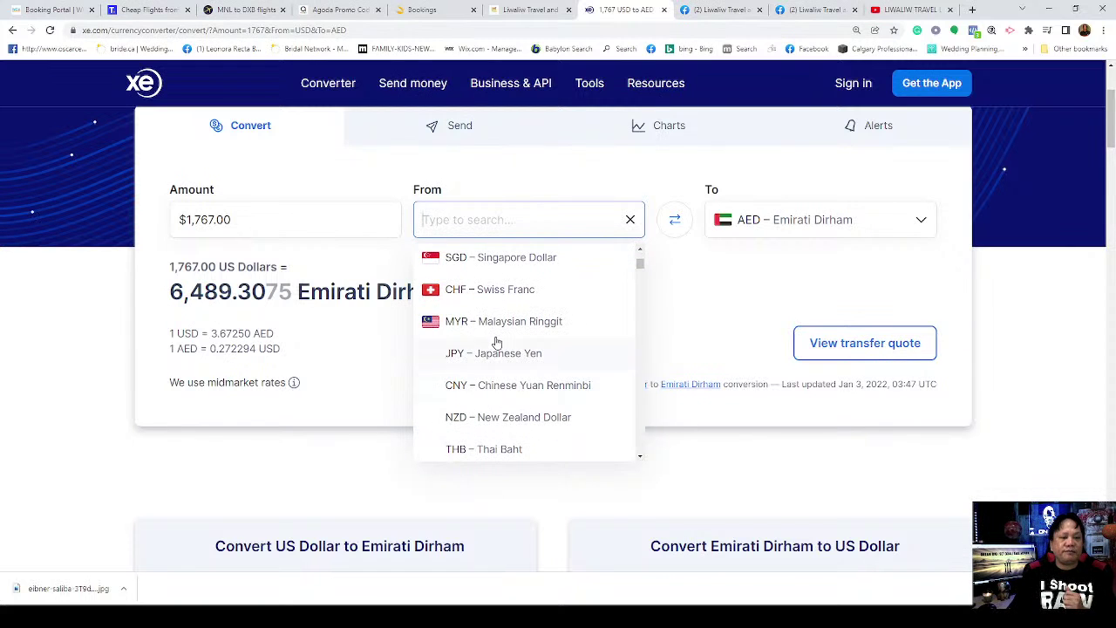
scroll(526, 381, down, 2)
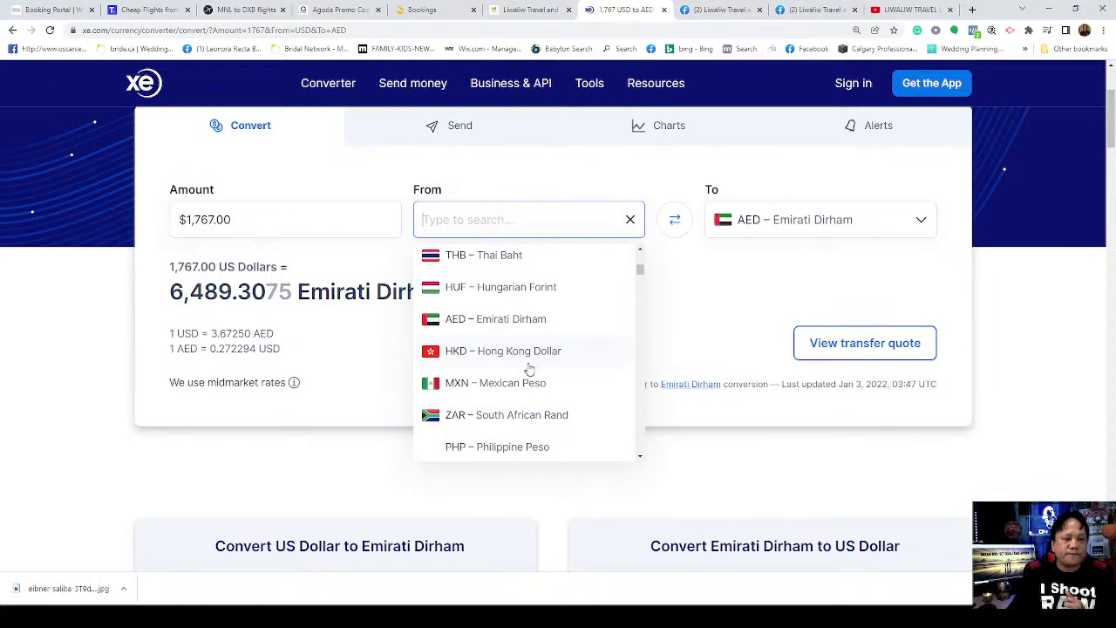
click(513, 448)
click(491, 445)
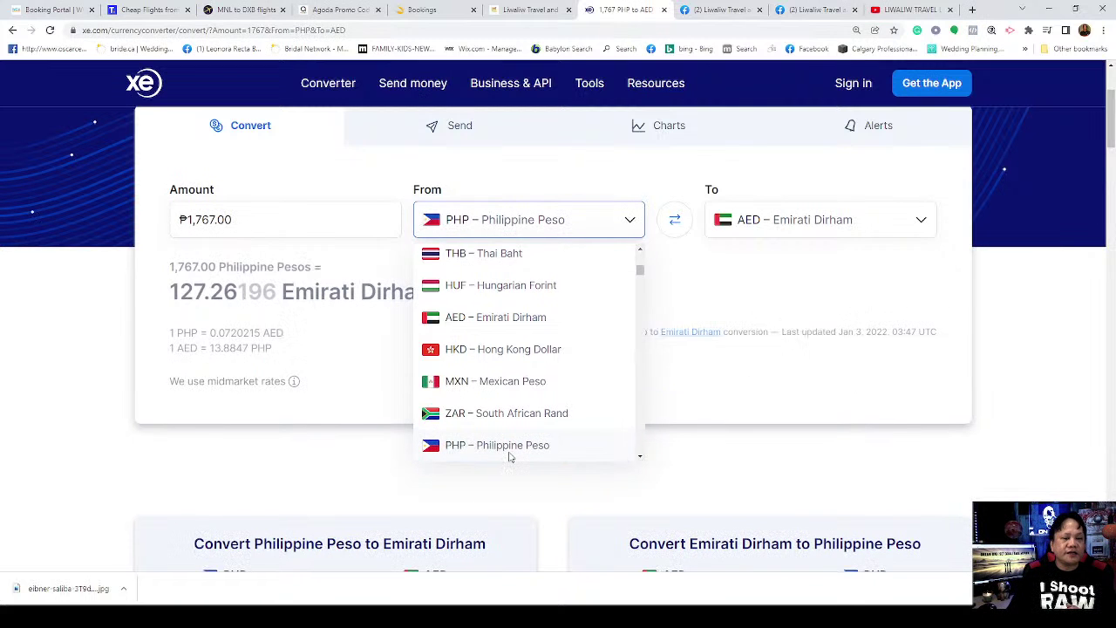
click(257, 229)
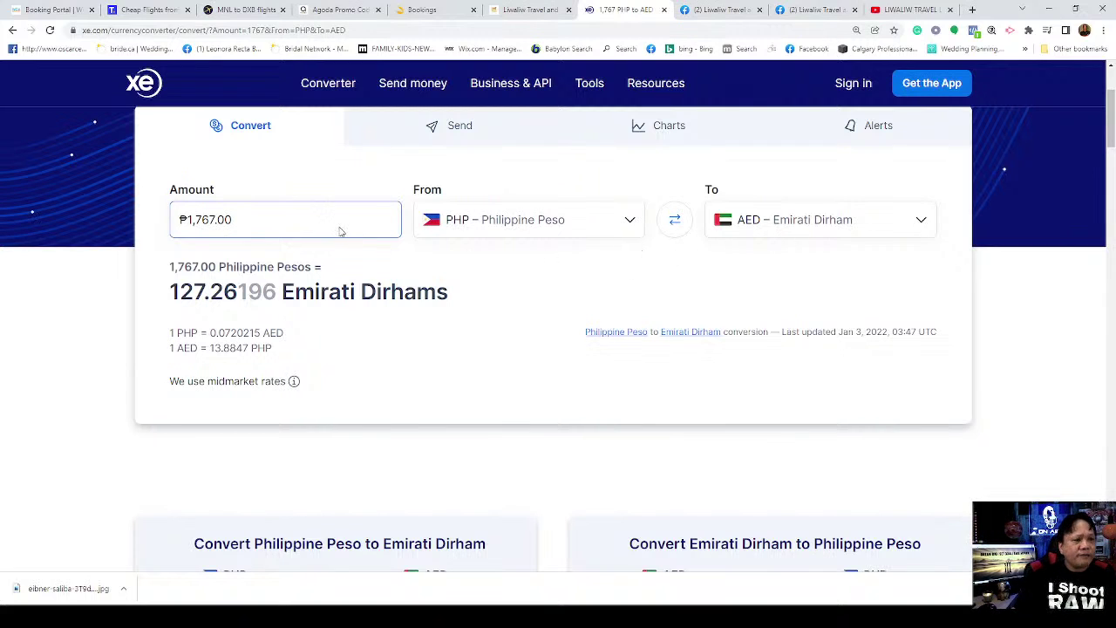
key(BackSpace)
key(BackSpace)
key(BackSpace)
key(BackSpace)
key(BackSpace)
key(BackSpace)
key(BackSpace)
key(BackSpace)
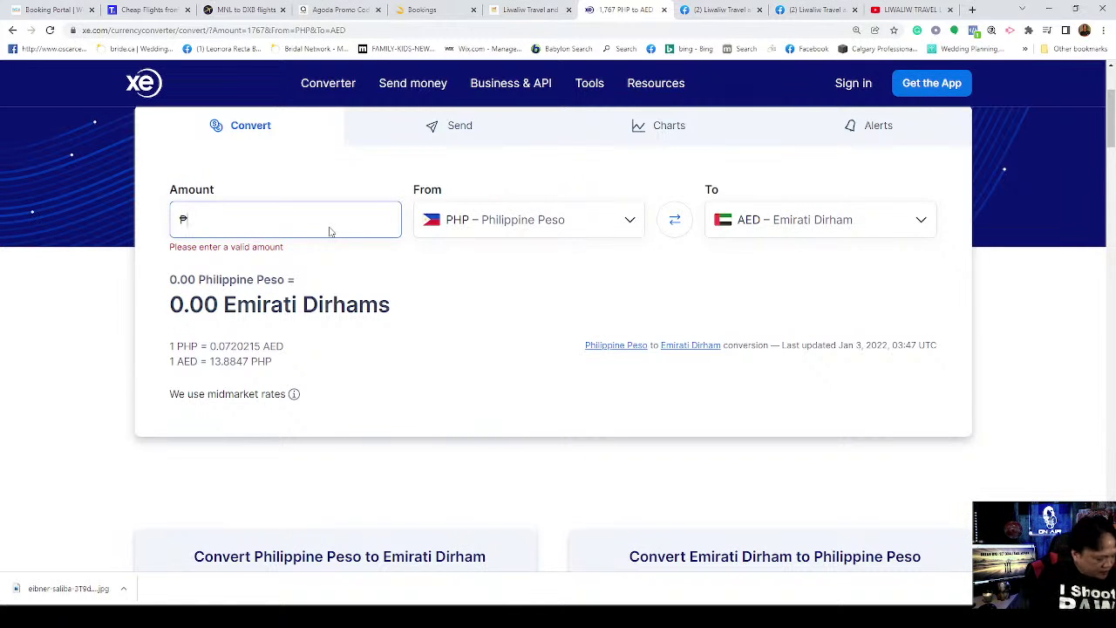
Step: Enter 56445 pesos, converting to 4,065.2527 Emirati Dirhams
text(56445)
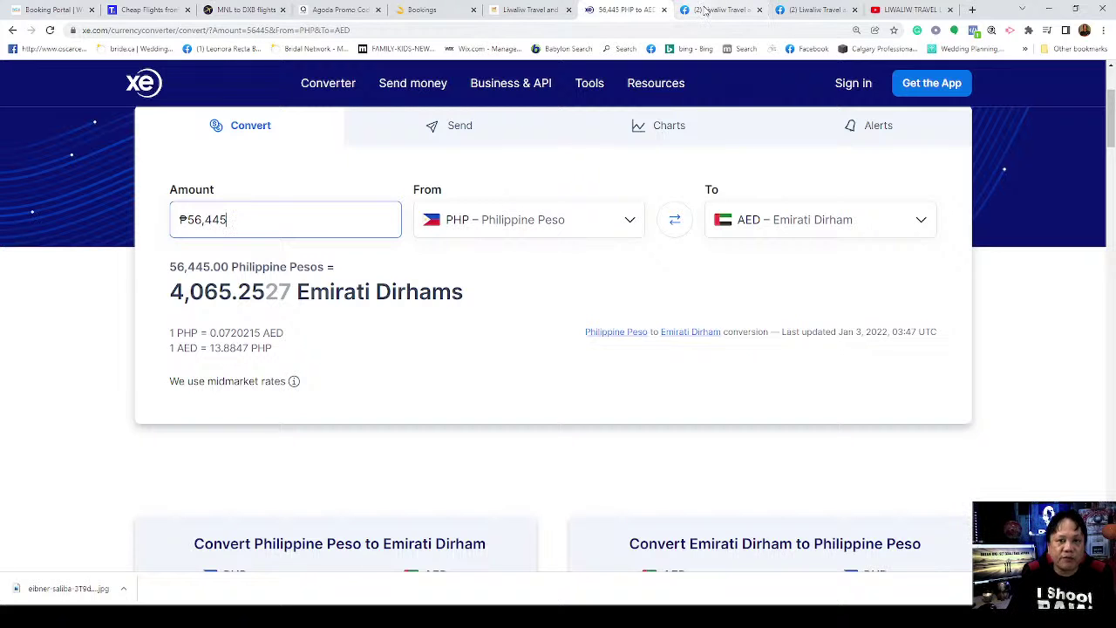
Step: On the Liwaliw Travels page, remove Calgary as the Kiwi.com widget's departure place
click(510, 15)
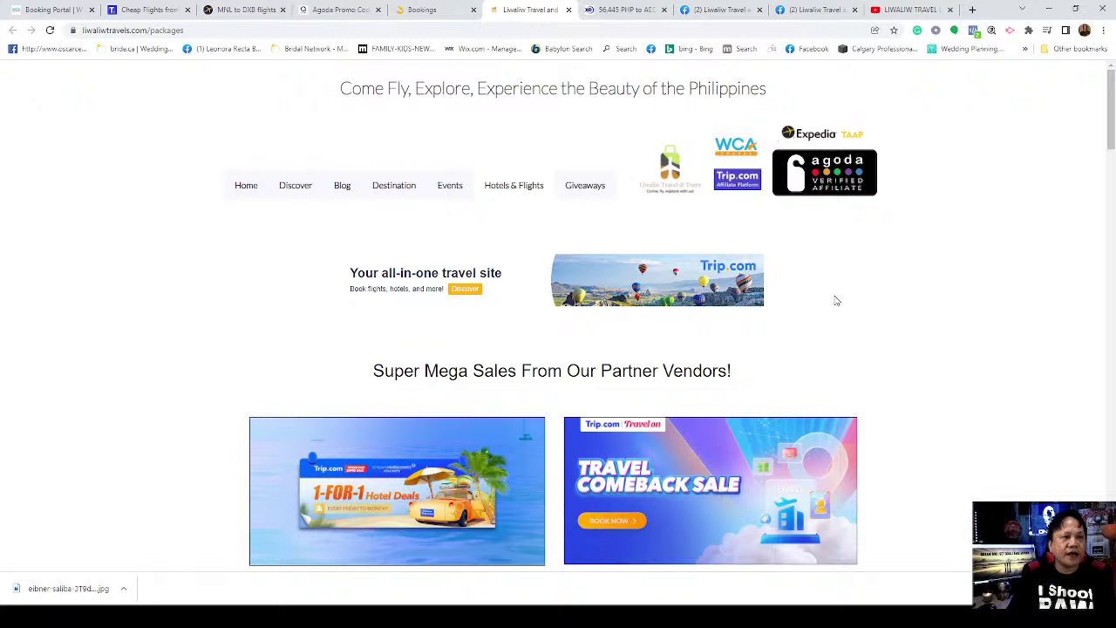
scroll(748, 314, down, 2)
scroll(747, 314, down, 3)
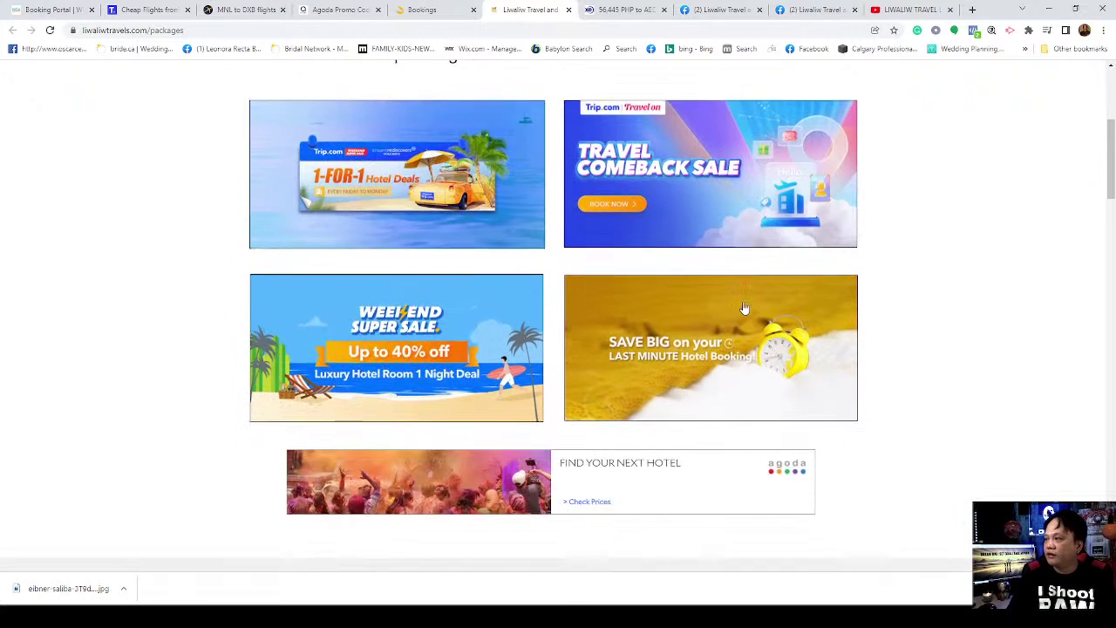
scroll(742, 297, down, 3)
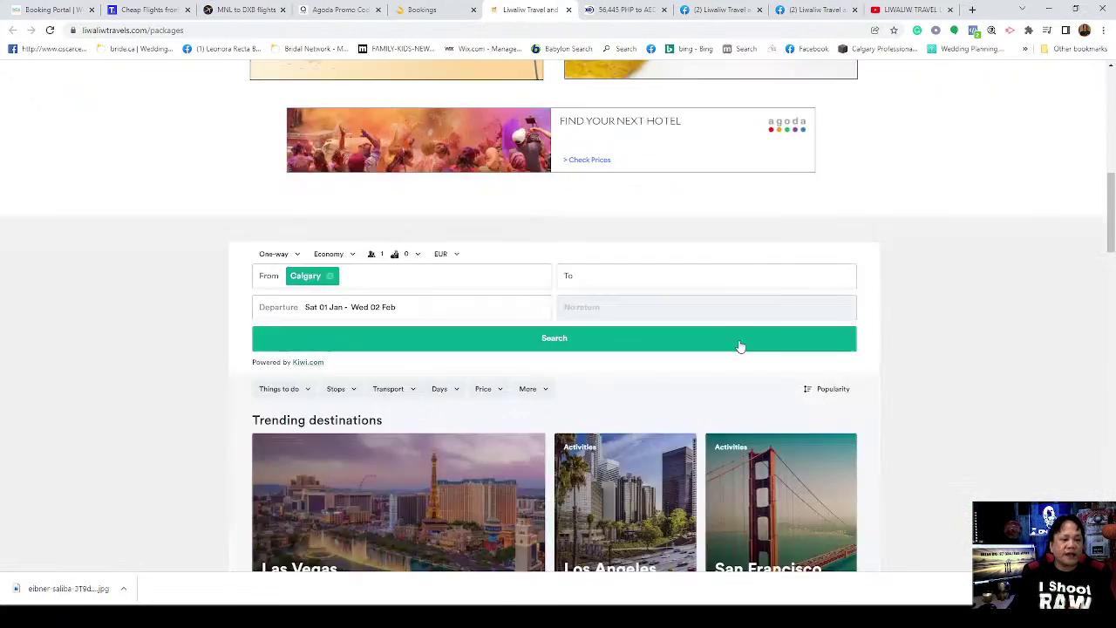
click(331, 275)
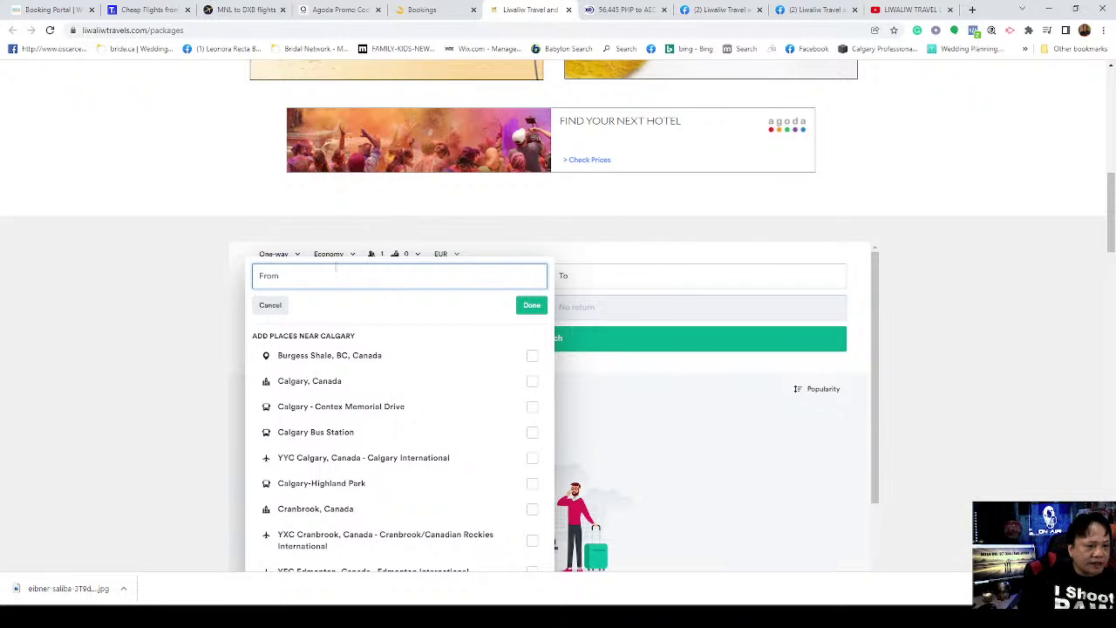
click(291, 253)
Step: Make the search a Return trip with prices shown in AED
click(292, 253)
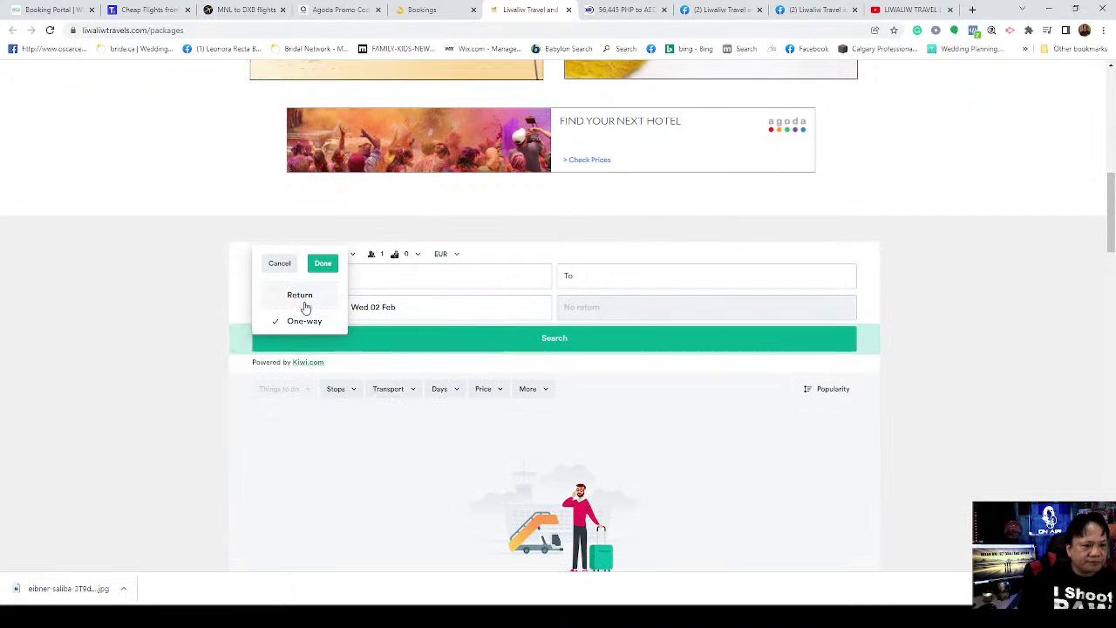
click(299, 297)
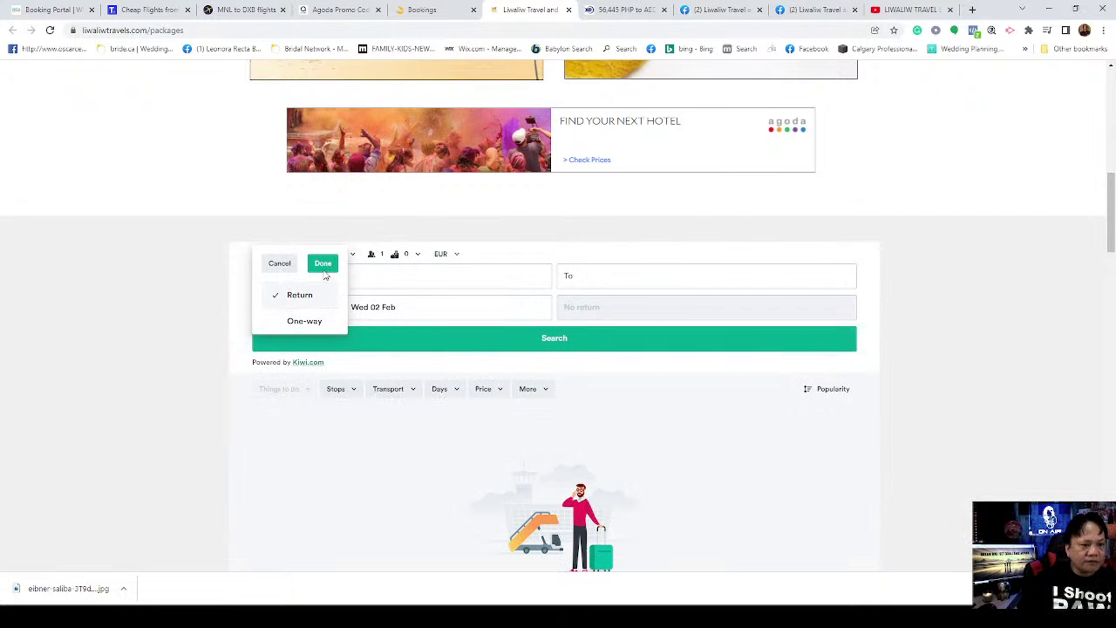
click(323, 263)
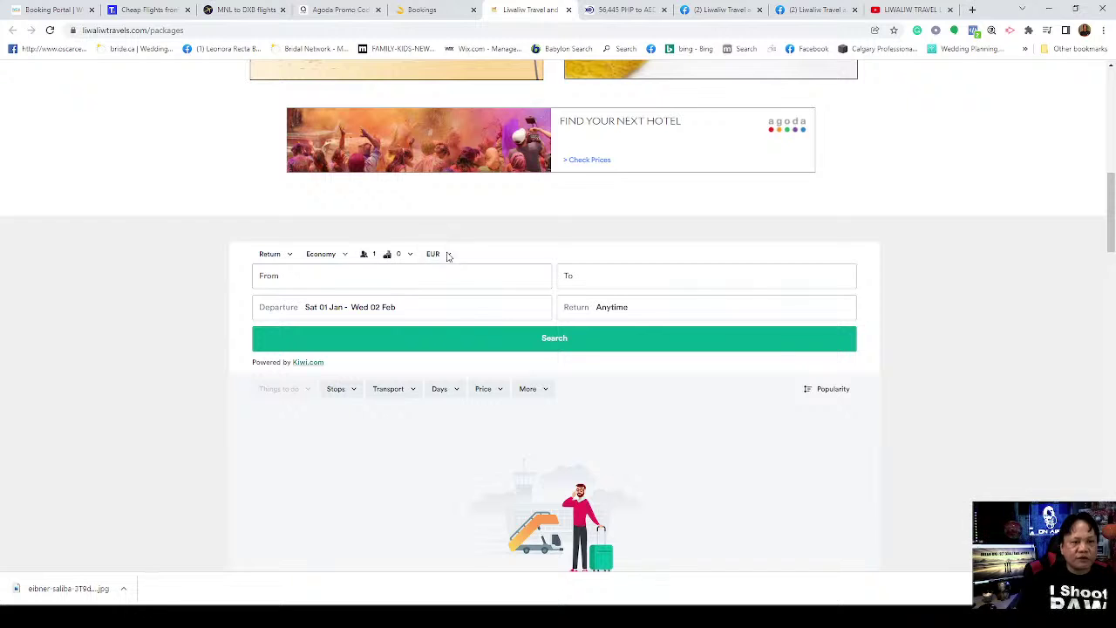
click(447, 254)
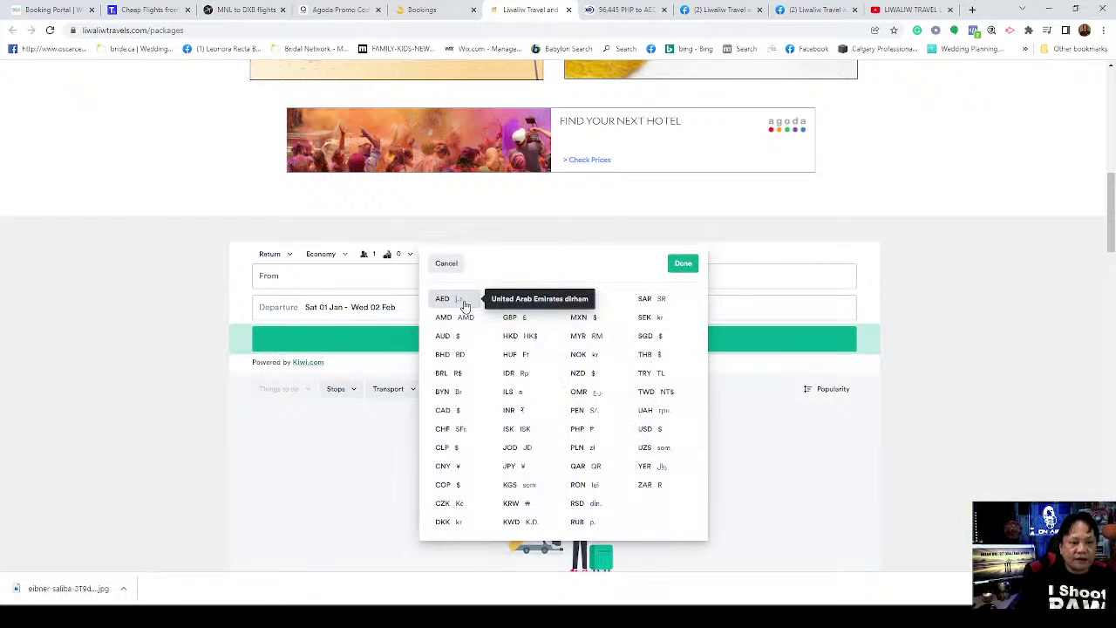
click(460, 302)
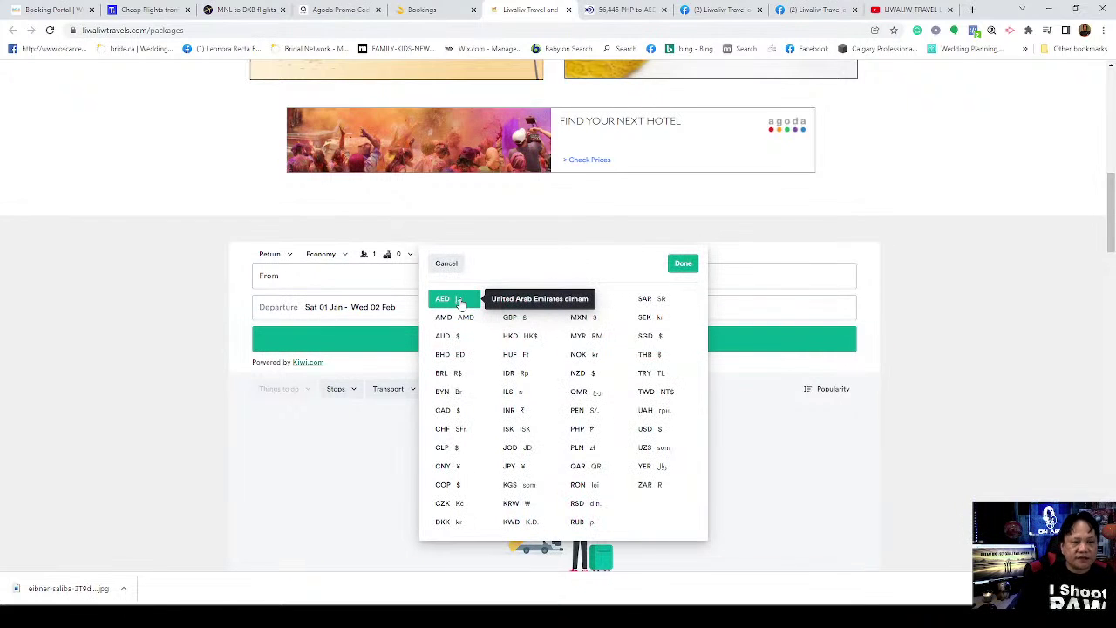
click(681, 262)
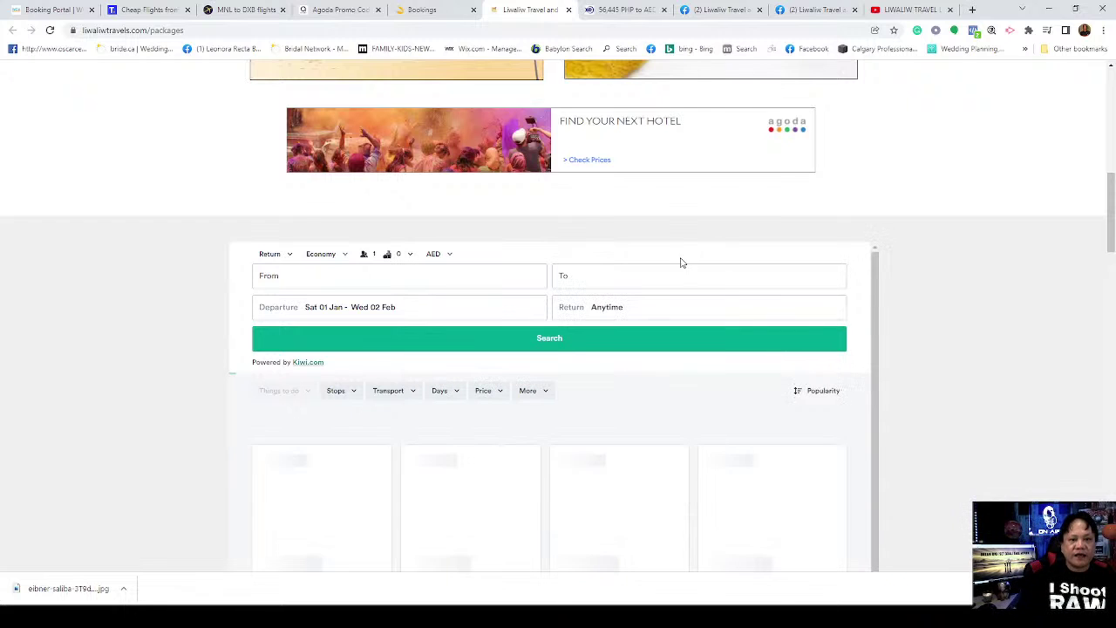
Step: Set the origin to Abu Dhabi International (AUH)
click(397, 280)
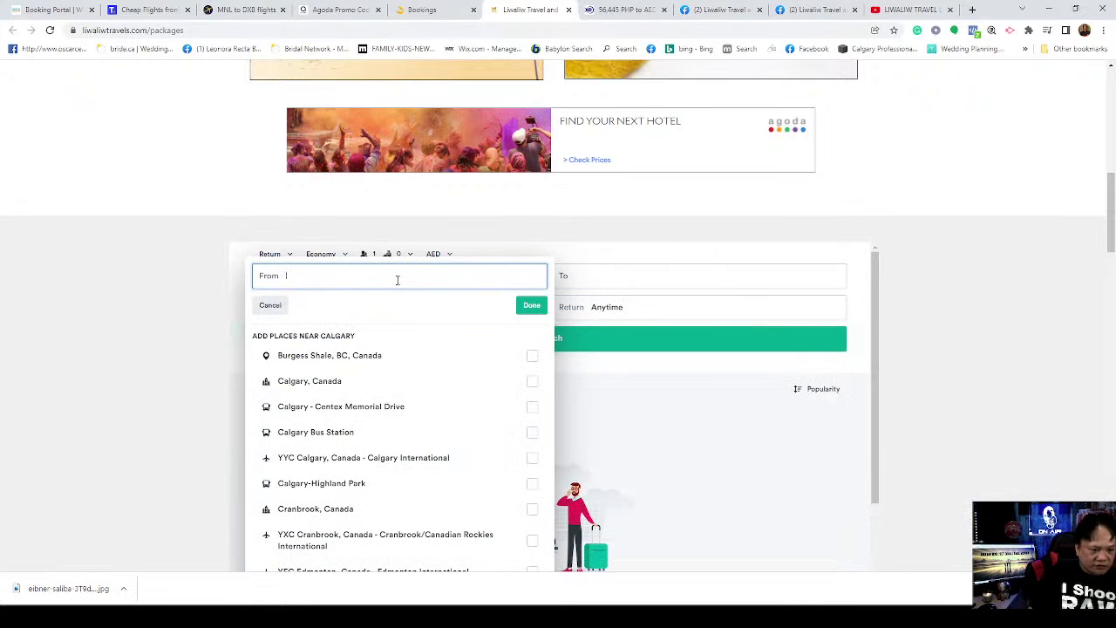
text(Abudhal)
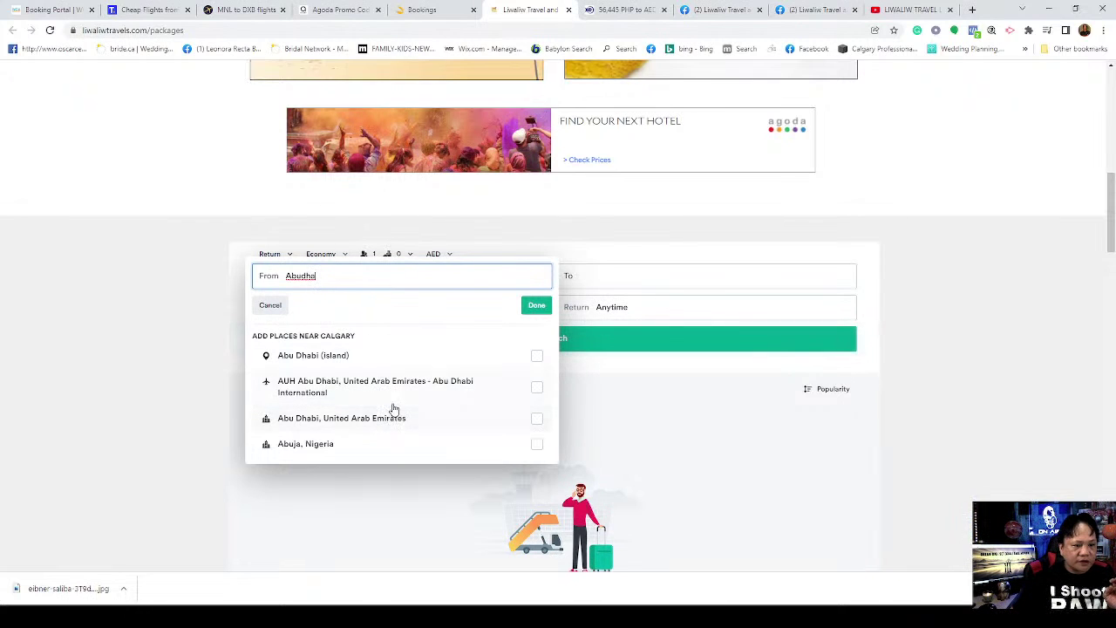
click(405, 392)
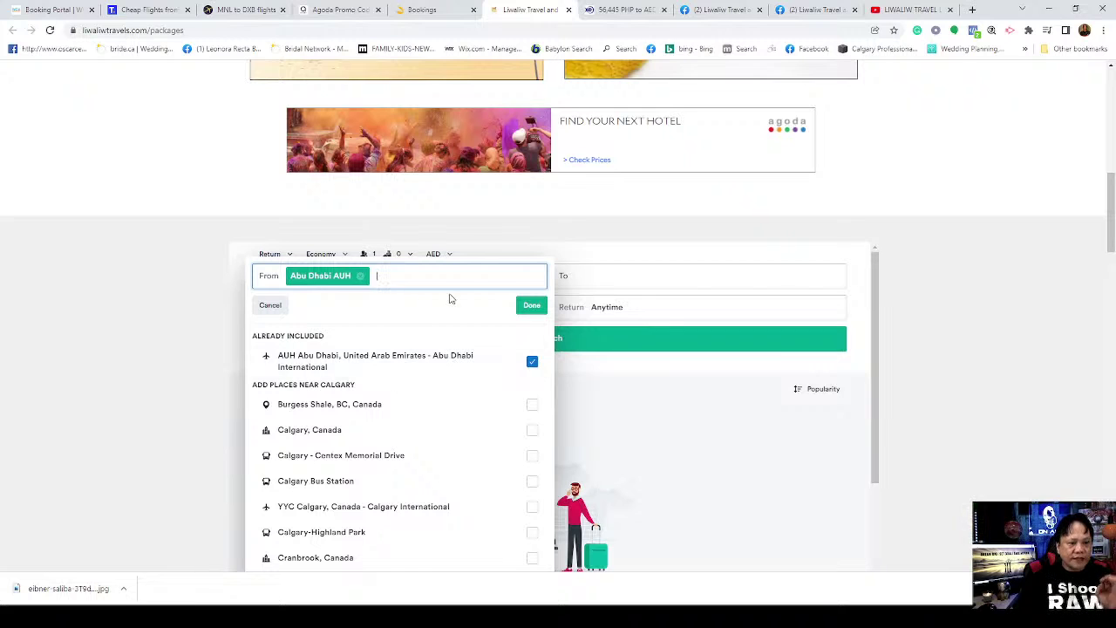
click(530, 305)
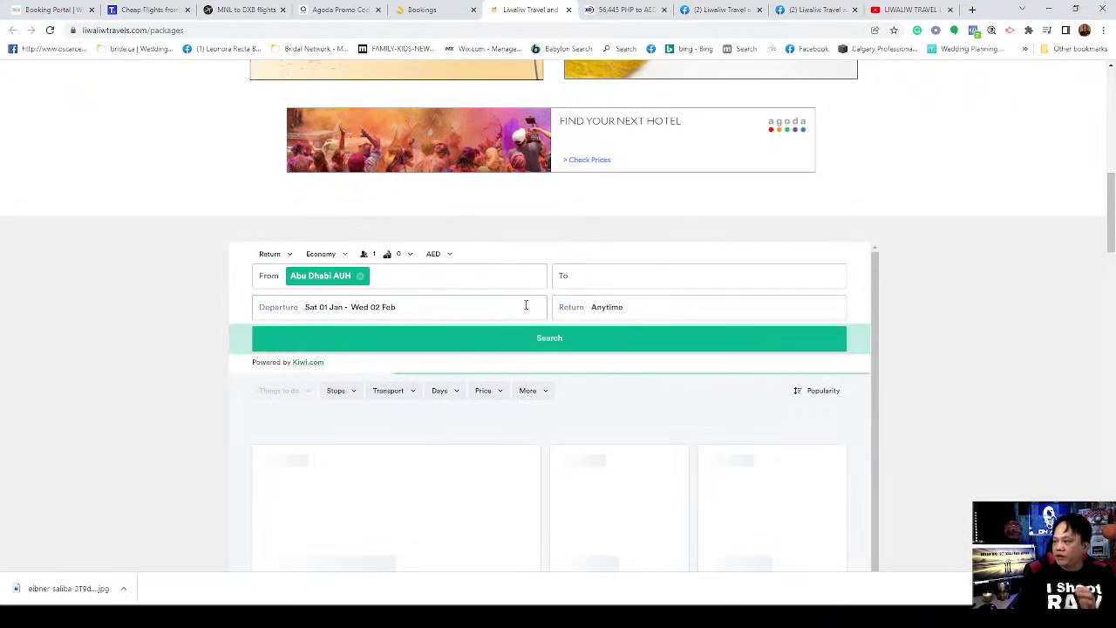
Step: Set the destination to Manila, Philippines
click(582, 277)
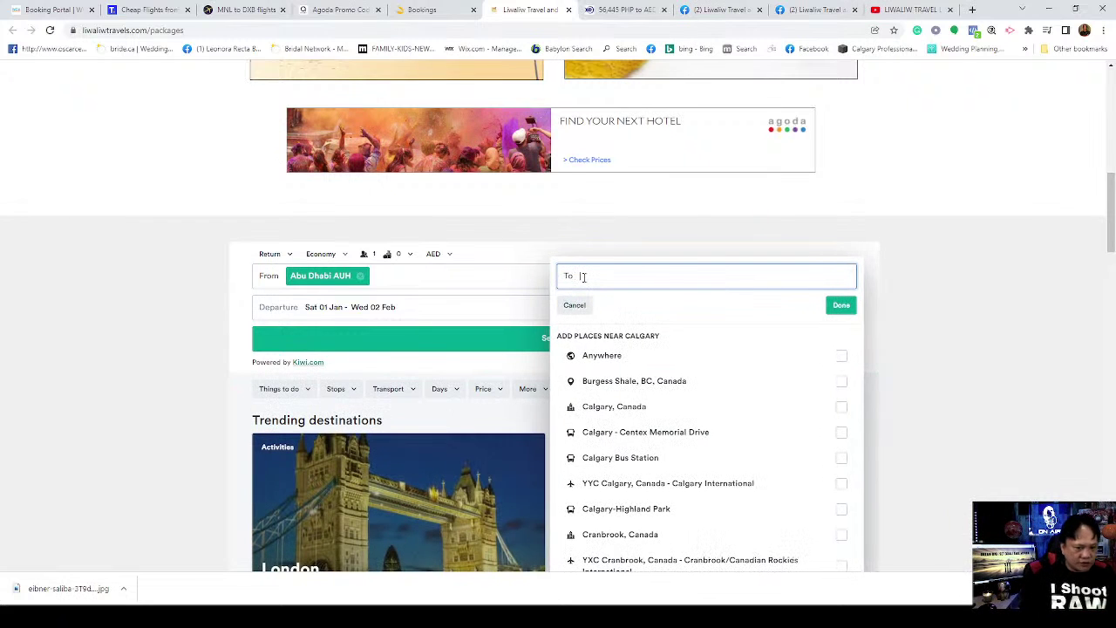
text(Man)
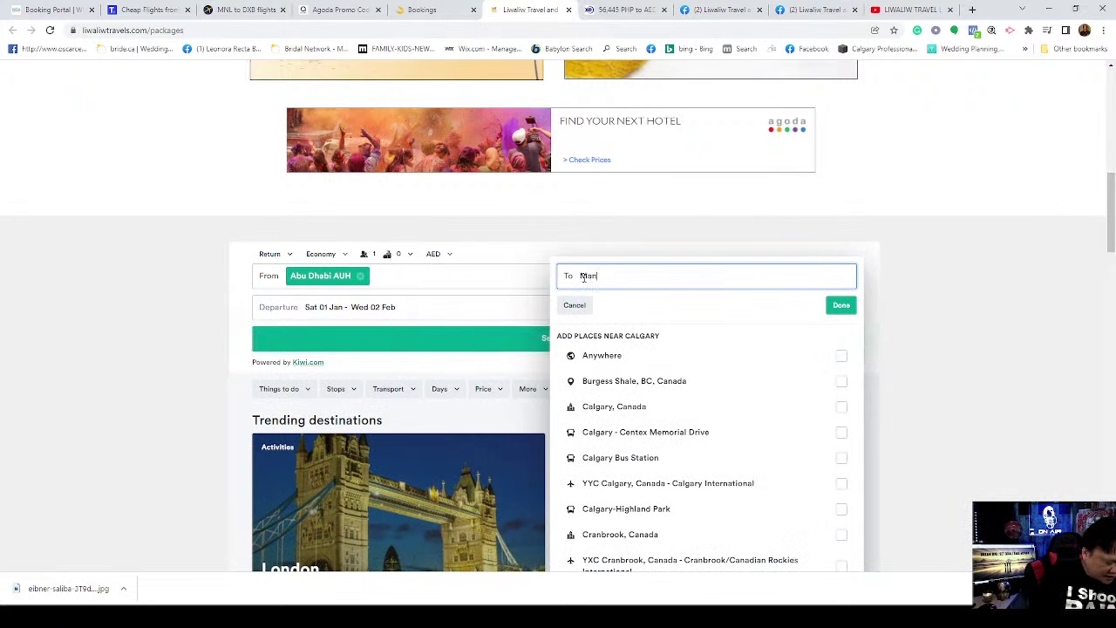
text(ila)
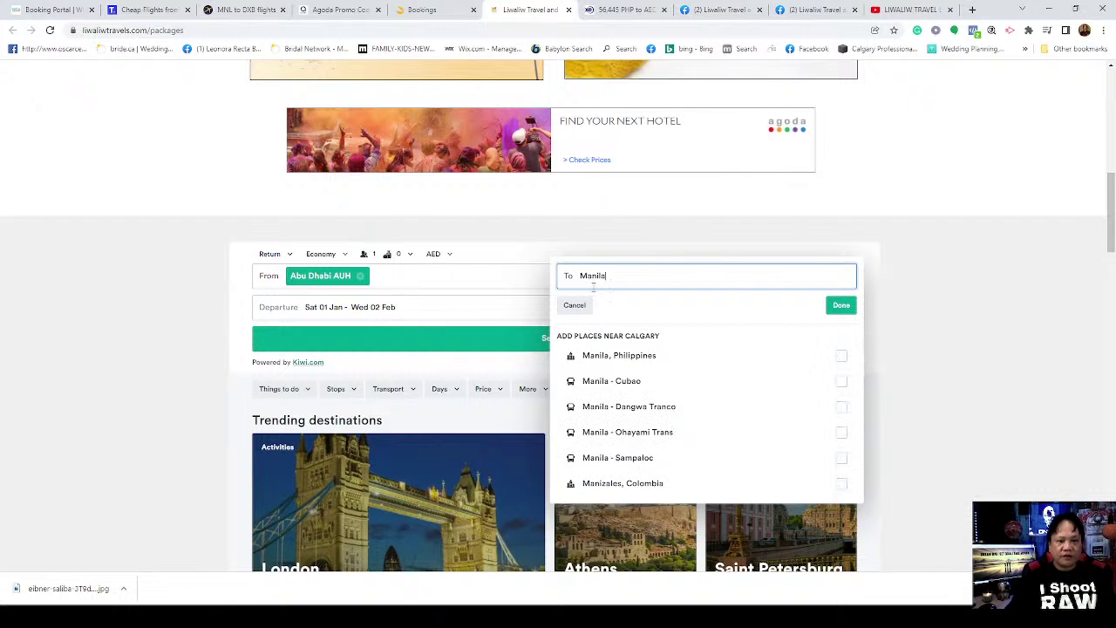
click(647, 360)
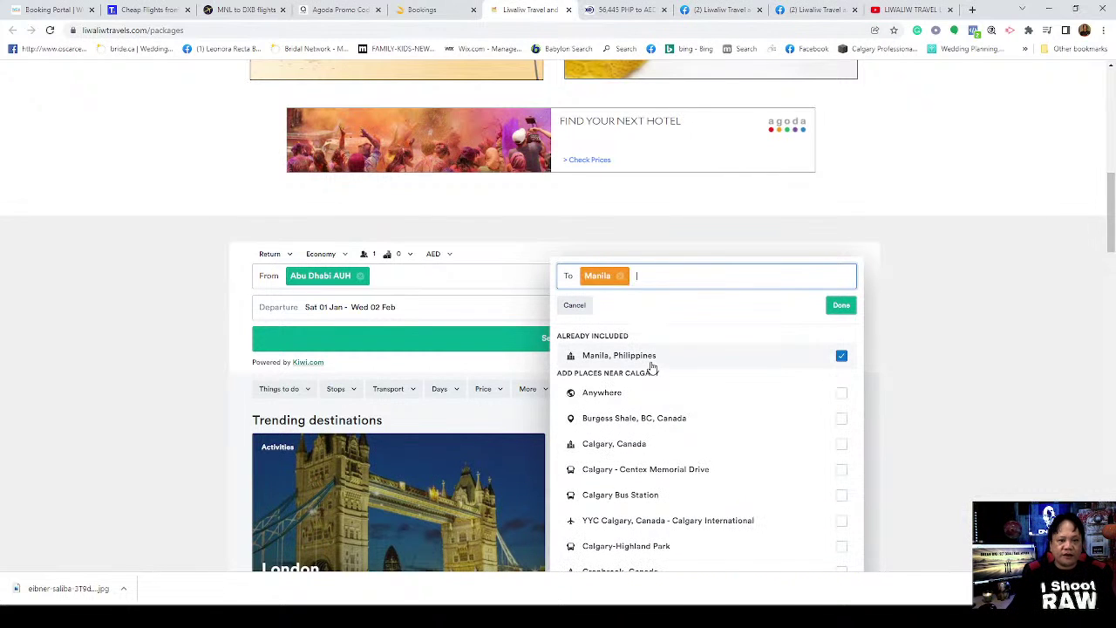
click(844, 307)
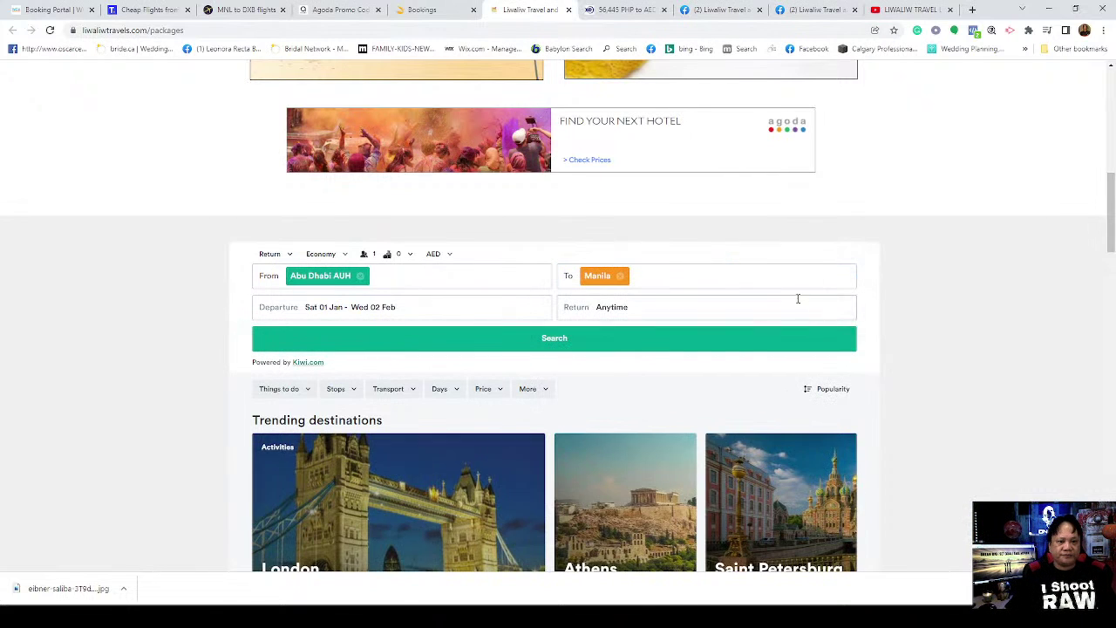
Step: Set the Kiwi.com widget's departure date to Saturday 9 July 2022, then begin the return date
click(422, 300)
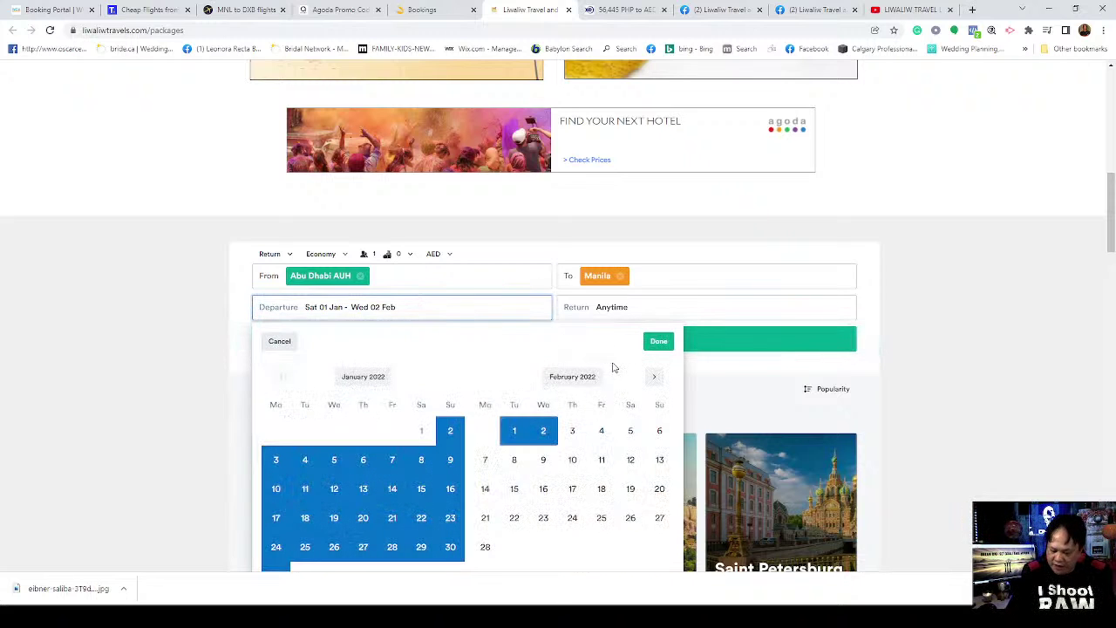
double_click(657, 379)
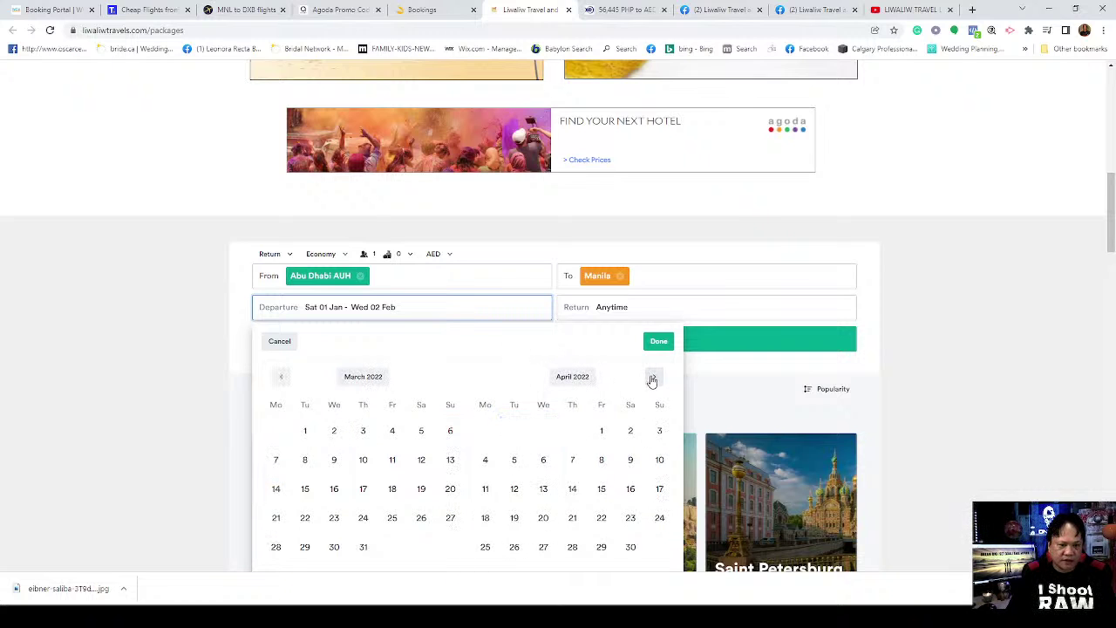
click(653, 378)
click(653, 379)
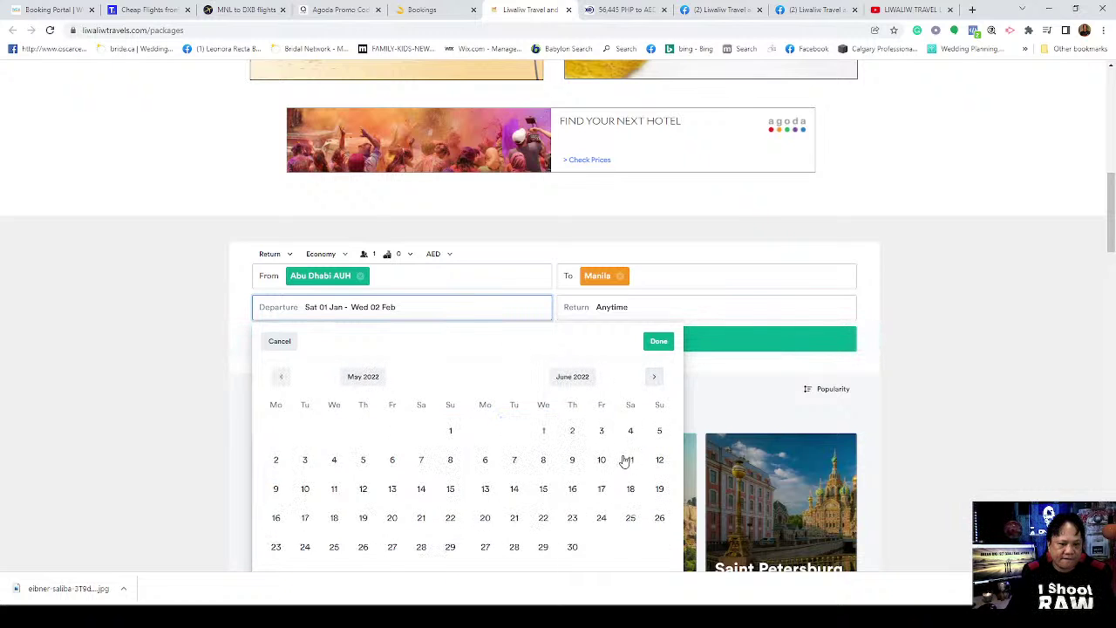
click(655, 380)
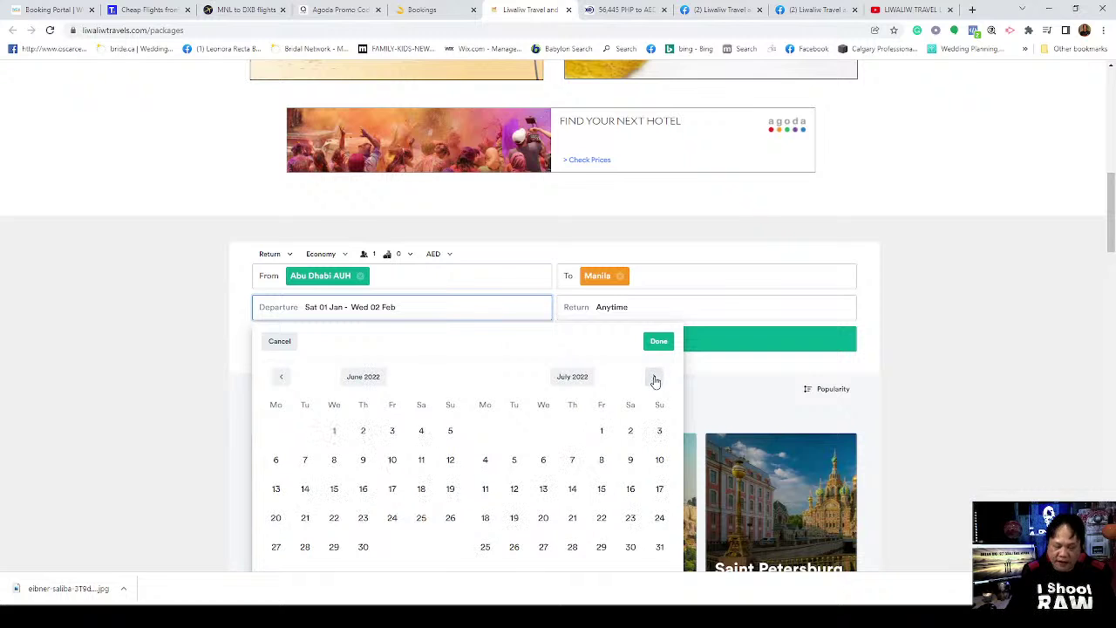
click(631, 463)
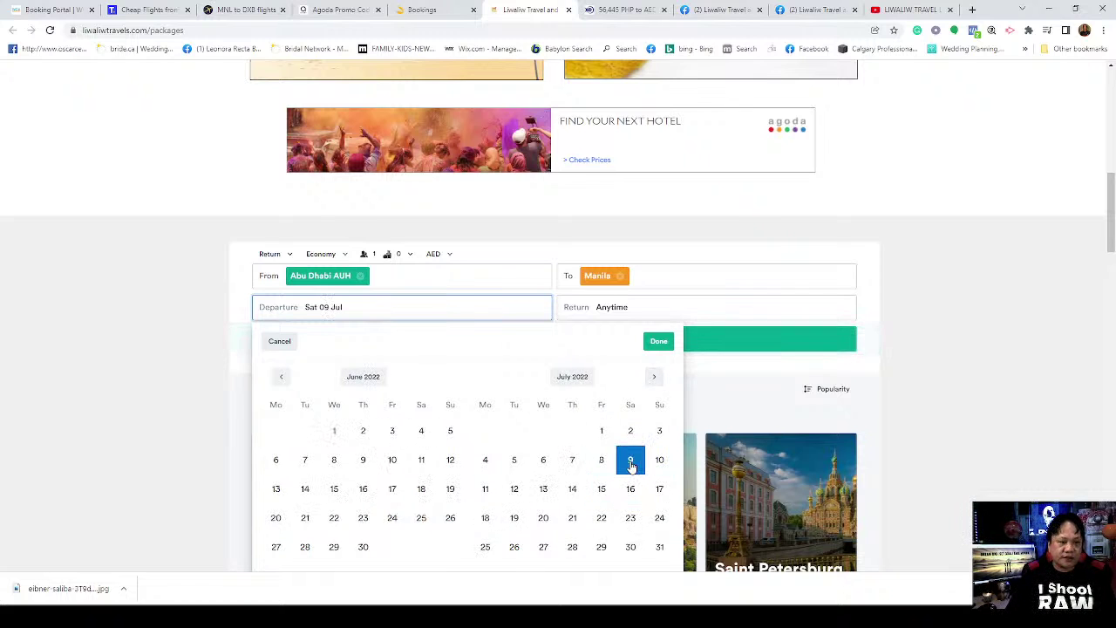
click(660, 341)
click(621, 316)
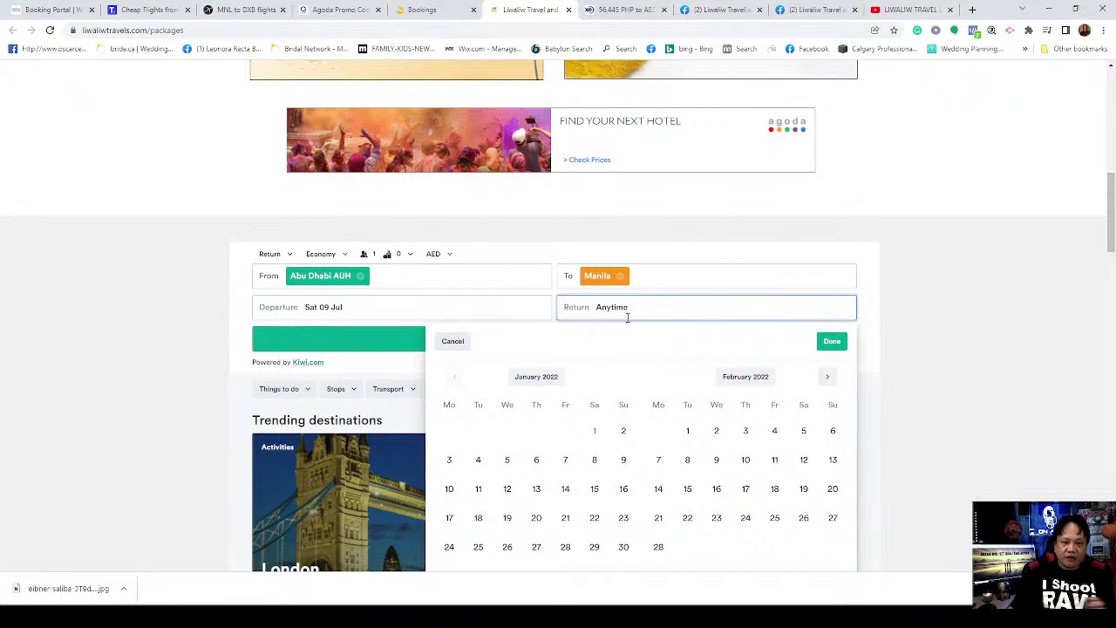
Step: Set the return date to Saturday 3 September 2022
click(825, 377)
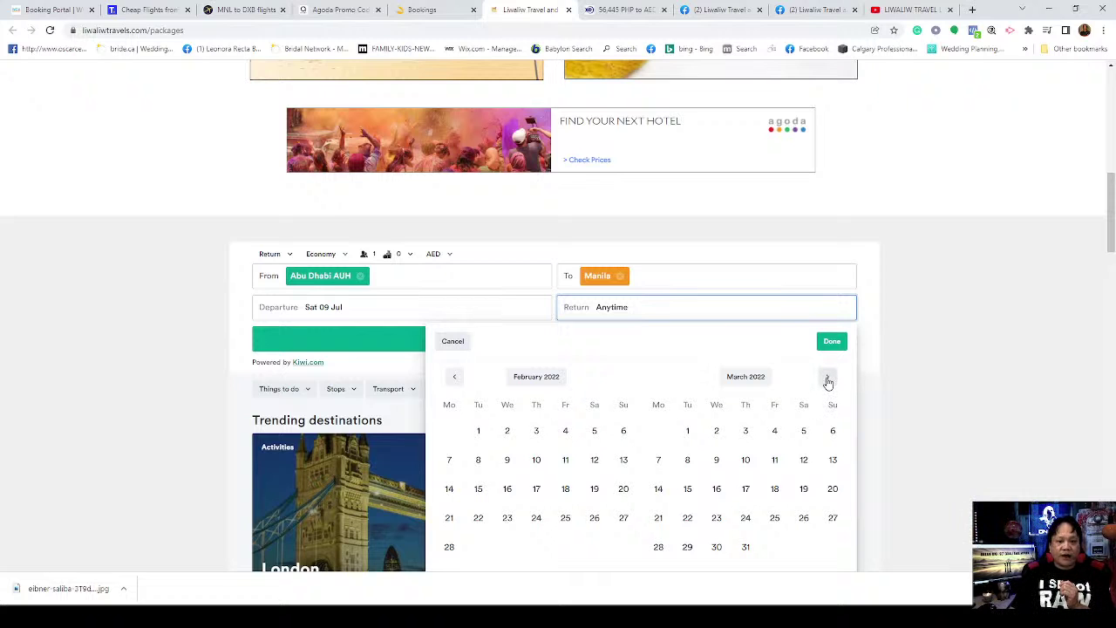
click(827, 381)
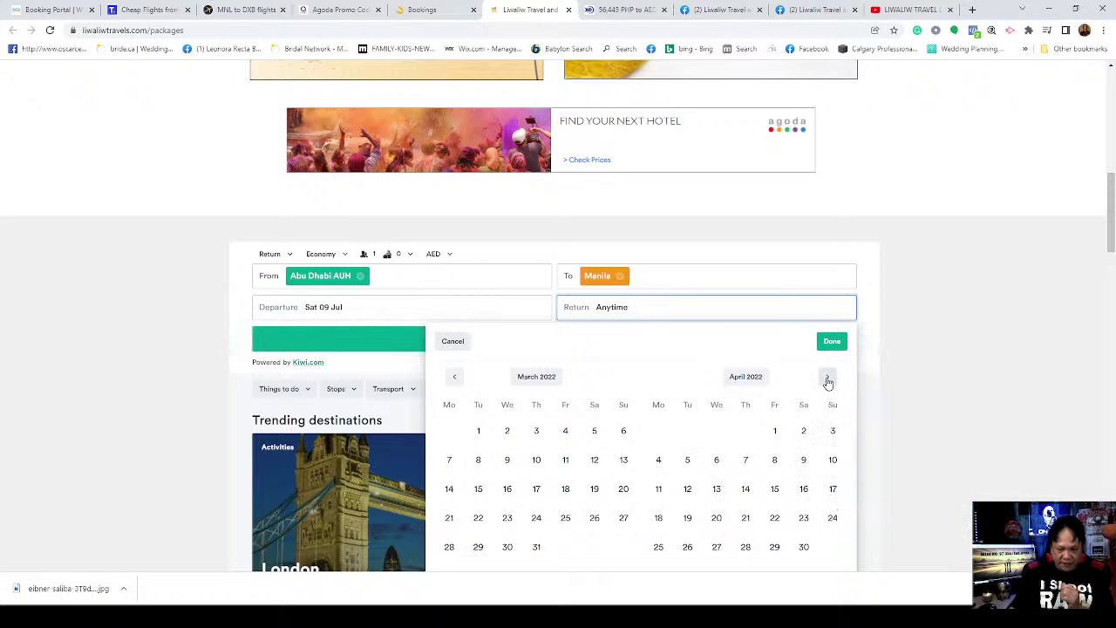
click(827, 380)
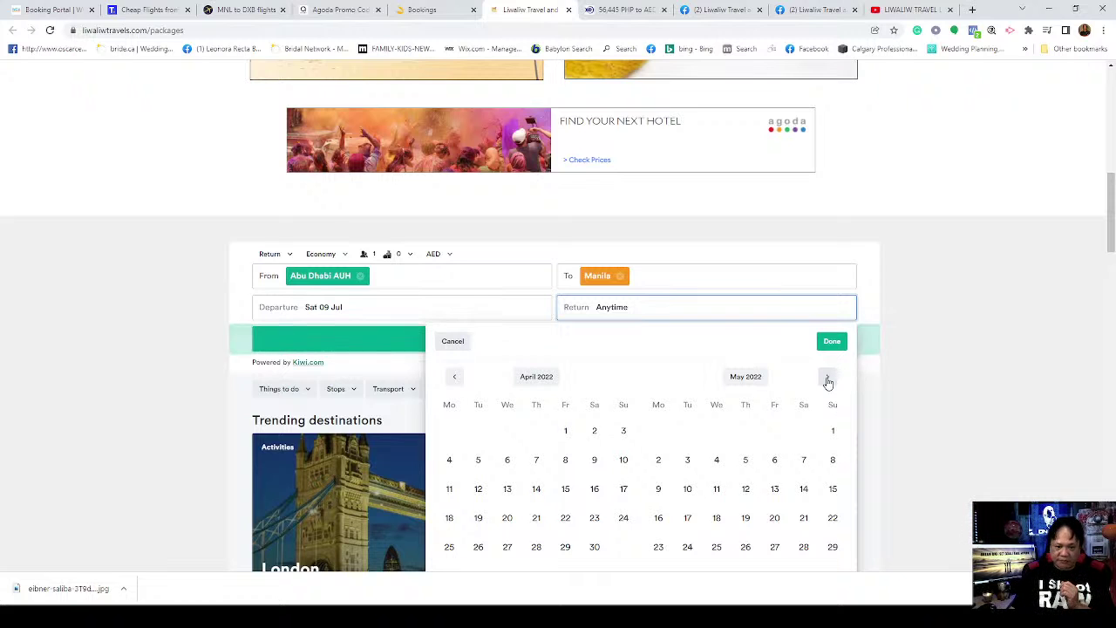
click(827, 380)
click(827, 380)
click(828, 381)
click(827, 380)
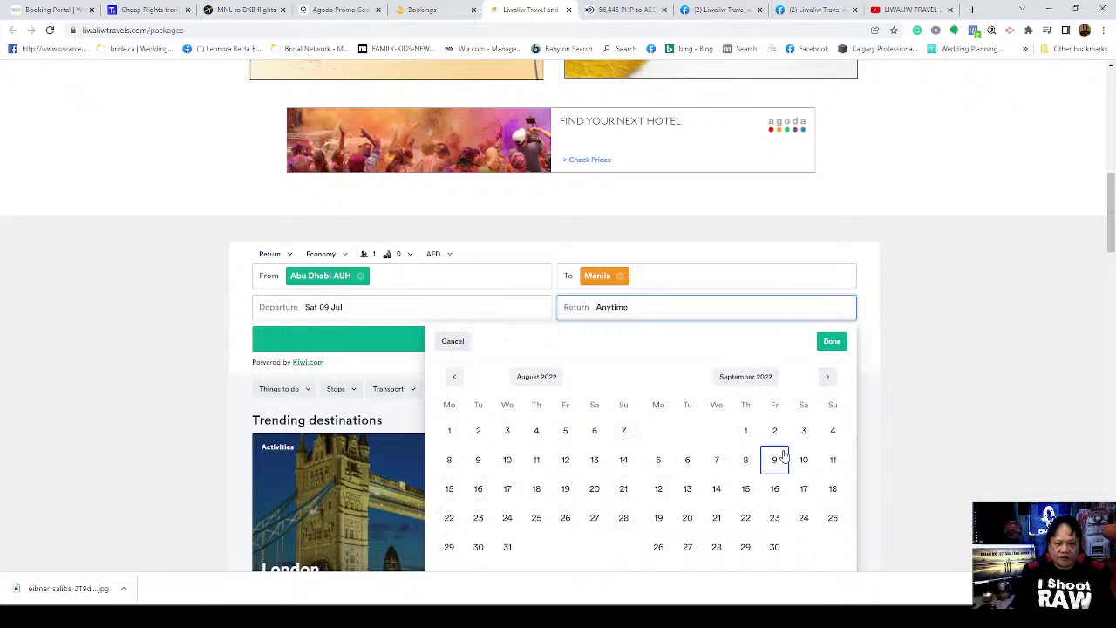
click(804, 434)
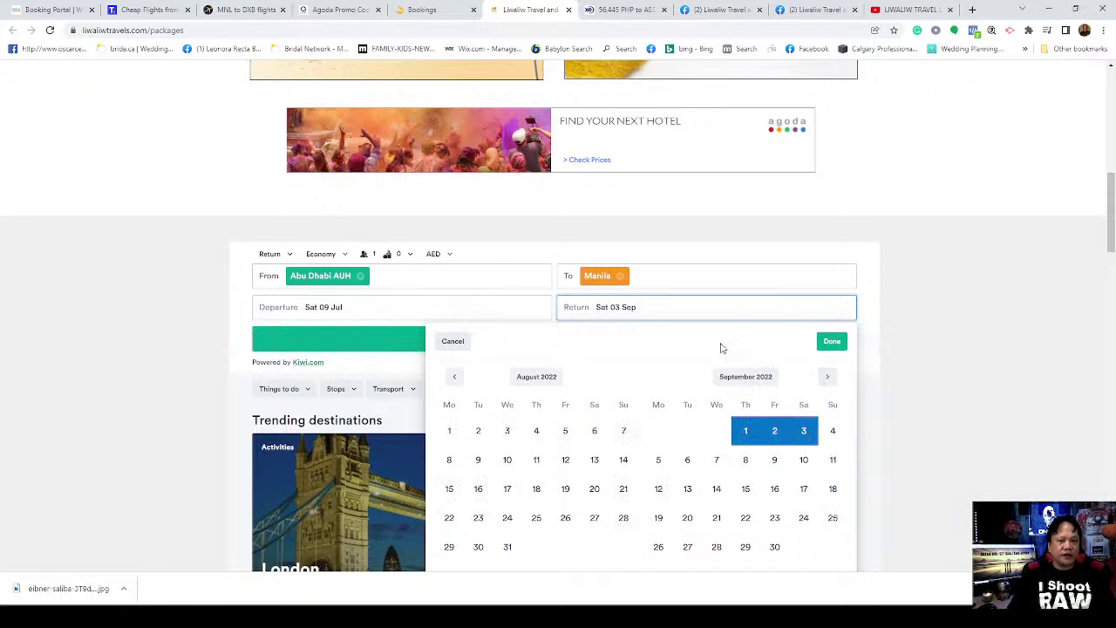
click(834, 342)
Step: Search Abu Dhabi–Manila flights and review results, top fare 3533 AED
scroll(907, 346, down, 2)
click(555, 225)
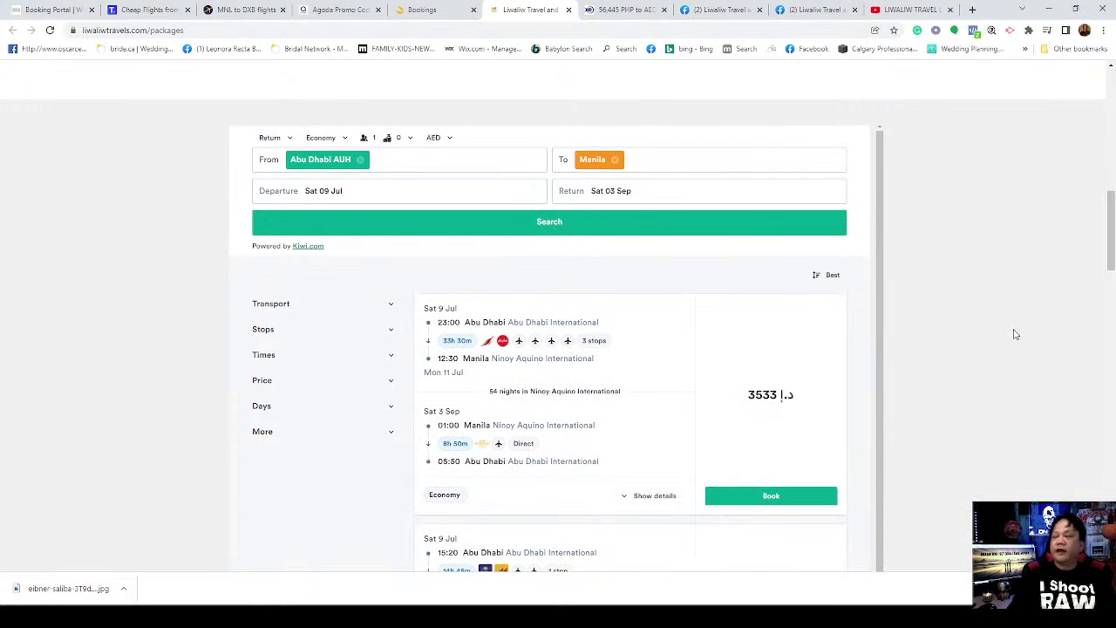
scroll(617, 392, down, 3)
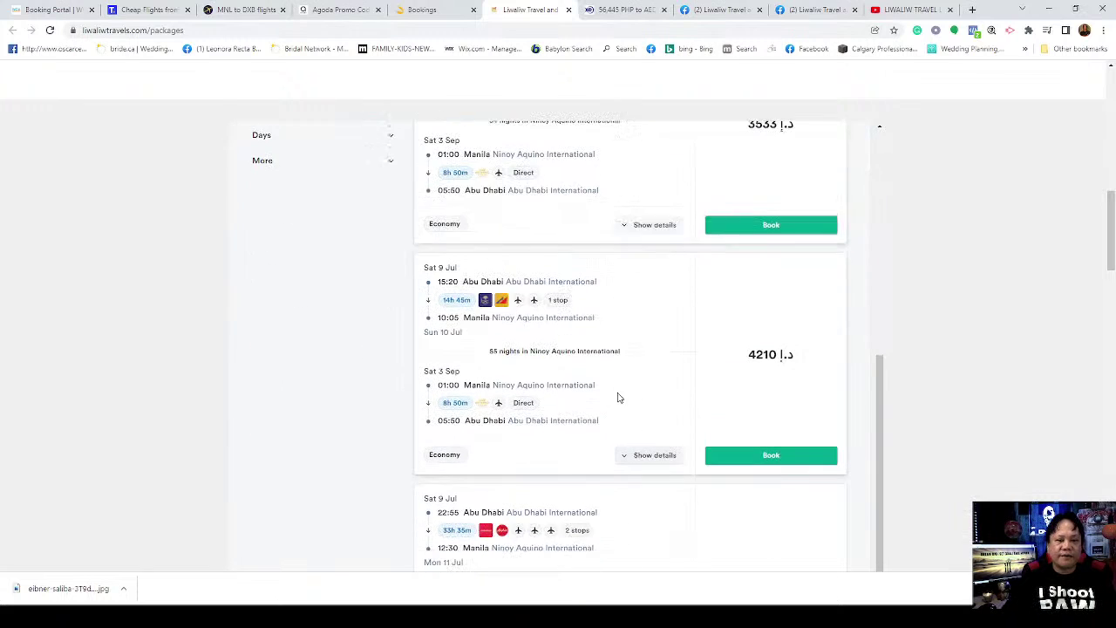
scroll(617, 386, up, 2)
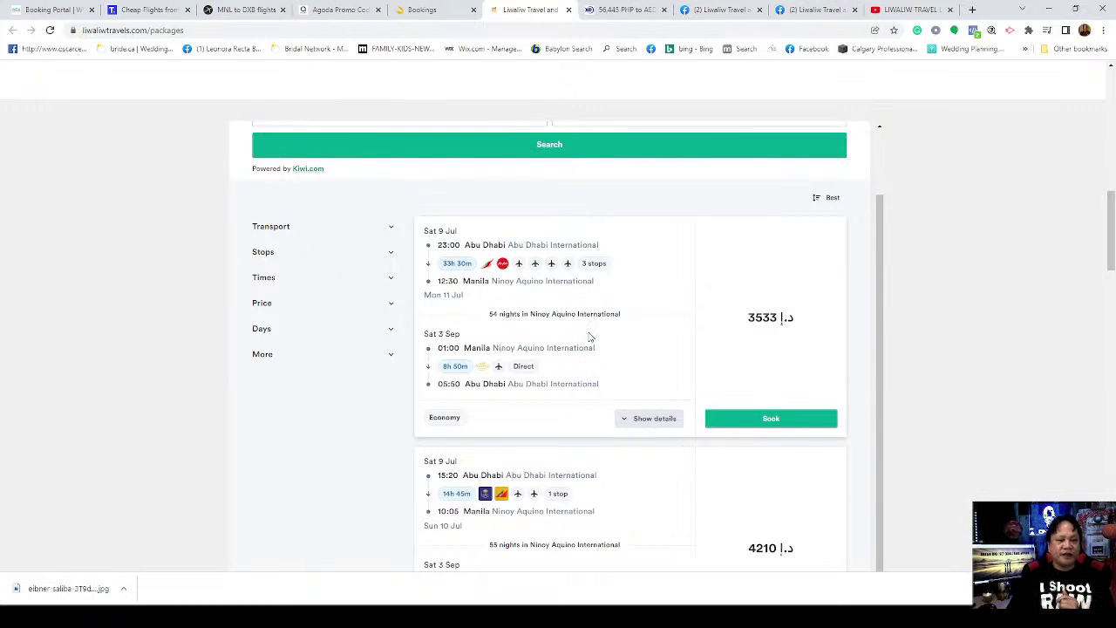
Step: Review the 3533 AED fare's itinerary via Colombo, Chennai and Kuala Lumpur
click(656, 418)
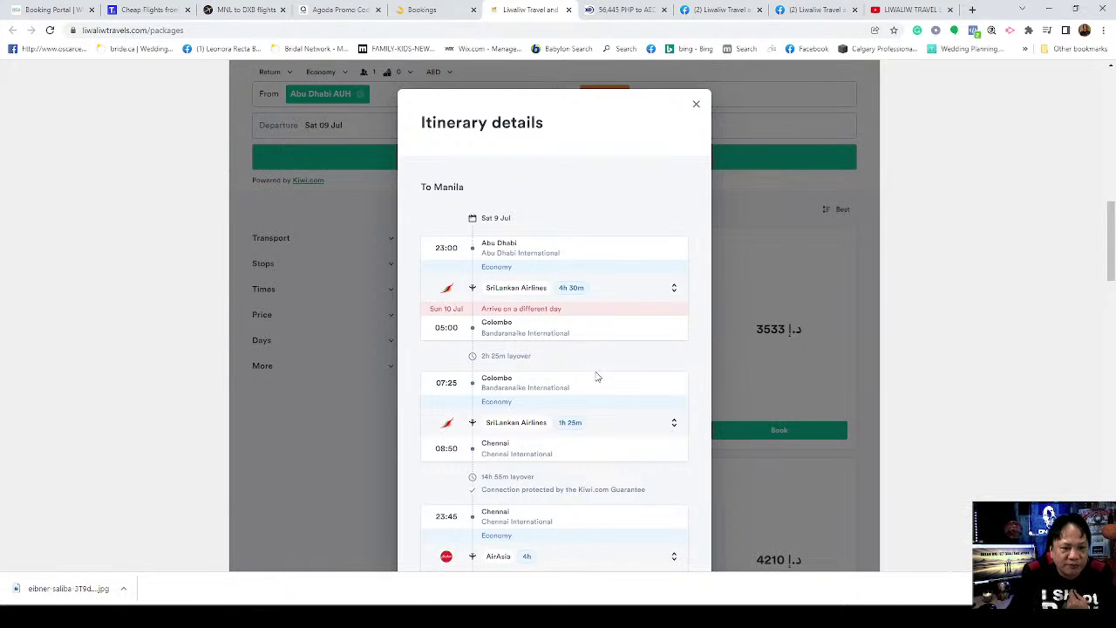
scroll(551, 359, down, 2)
scroll(546, 334, up, 1)
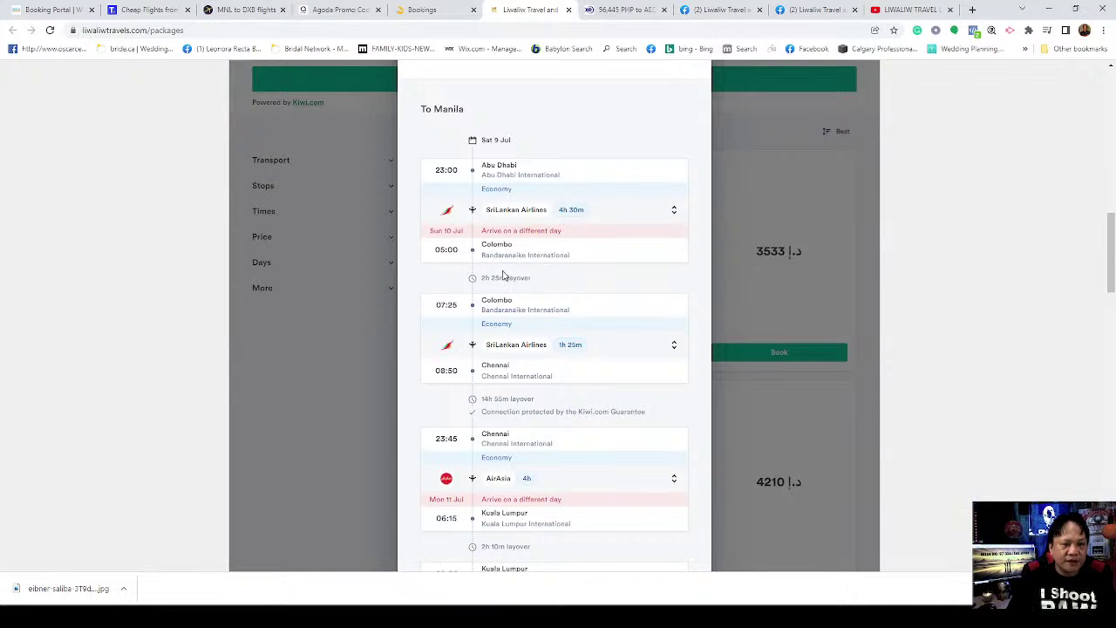
scroll(523, 394, down, 1)
scroll(526, 399, down, 1)
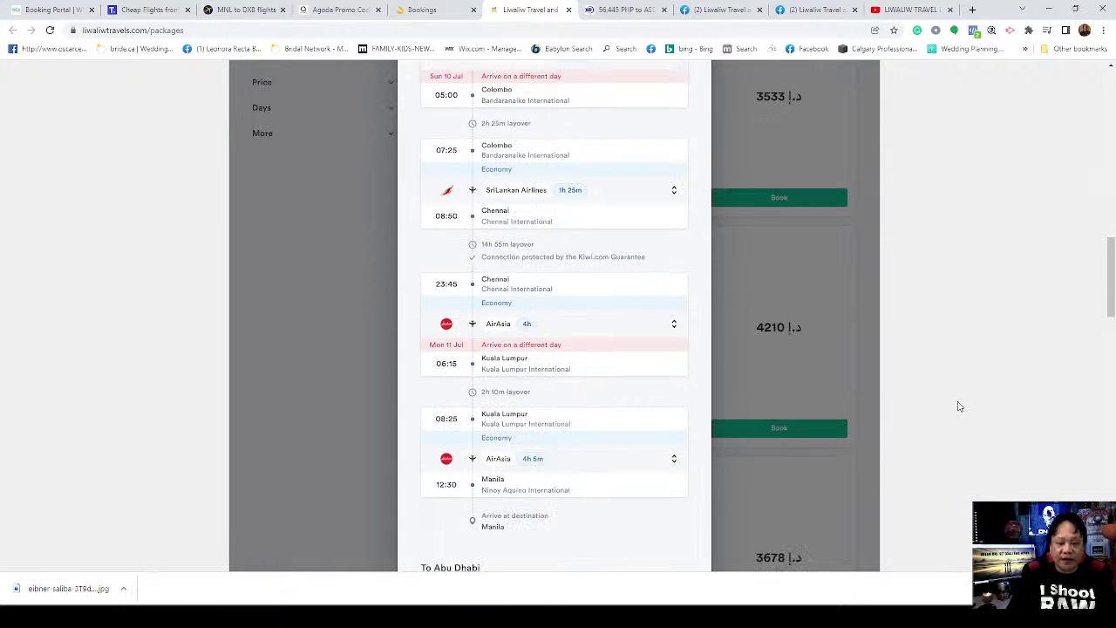
scroll(962, 413, down, 3)
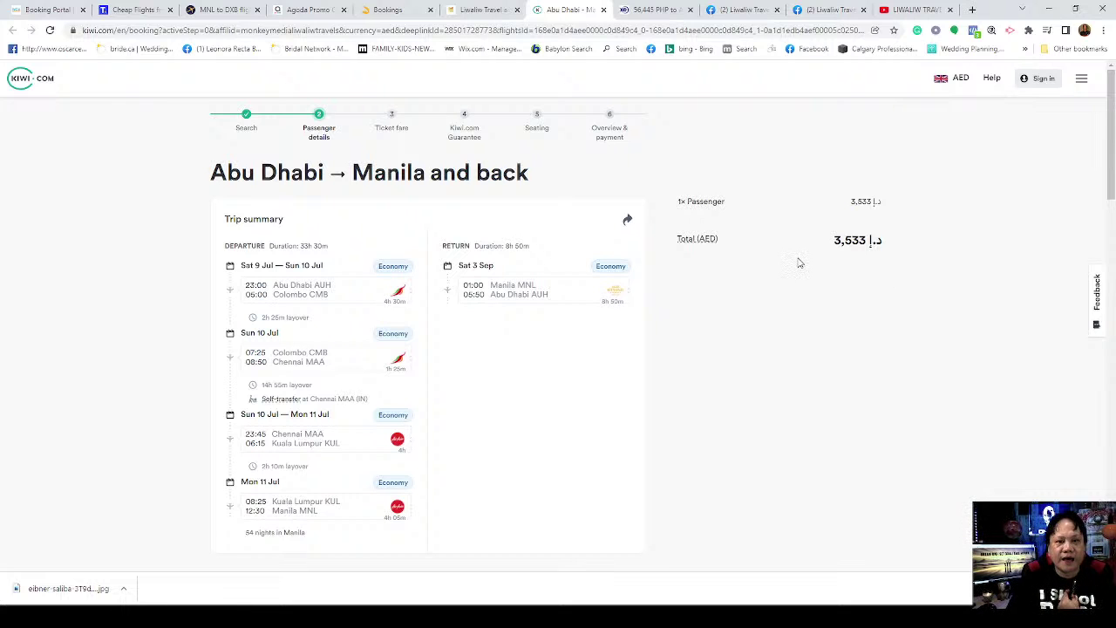
Step: Expand the return leg in the trip summary to show Etihad Airways flight EY 421
scroll(794, 266, down, 5)
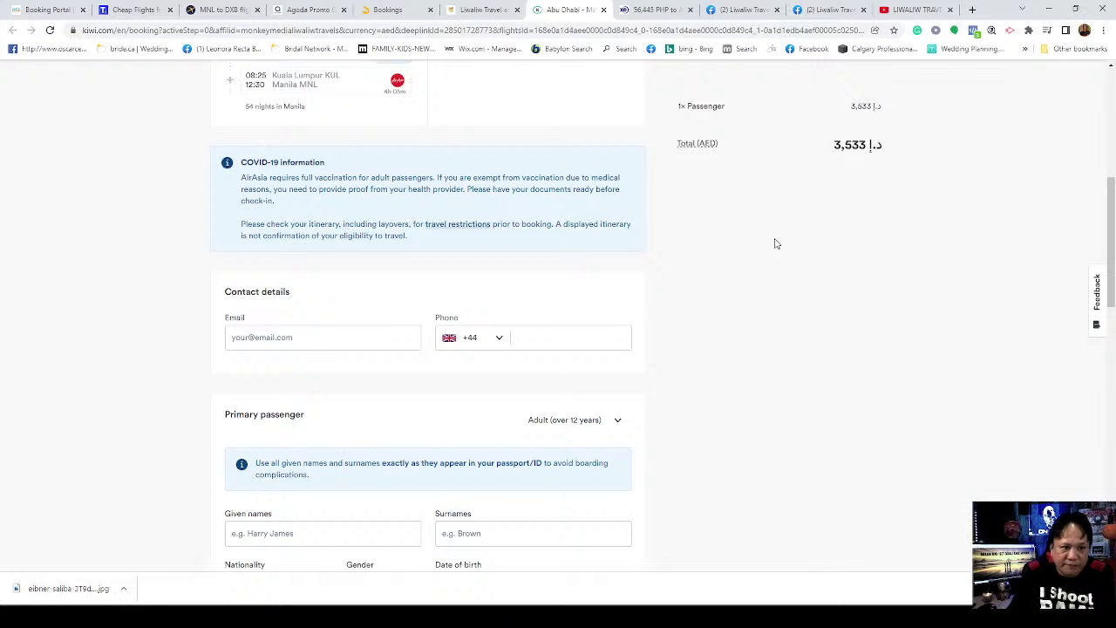
scroll(776, 243, up, 5)
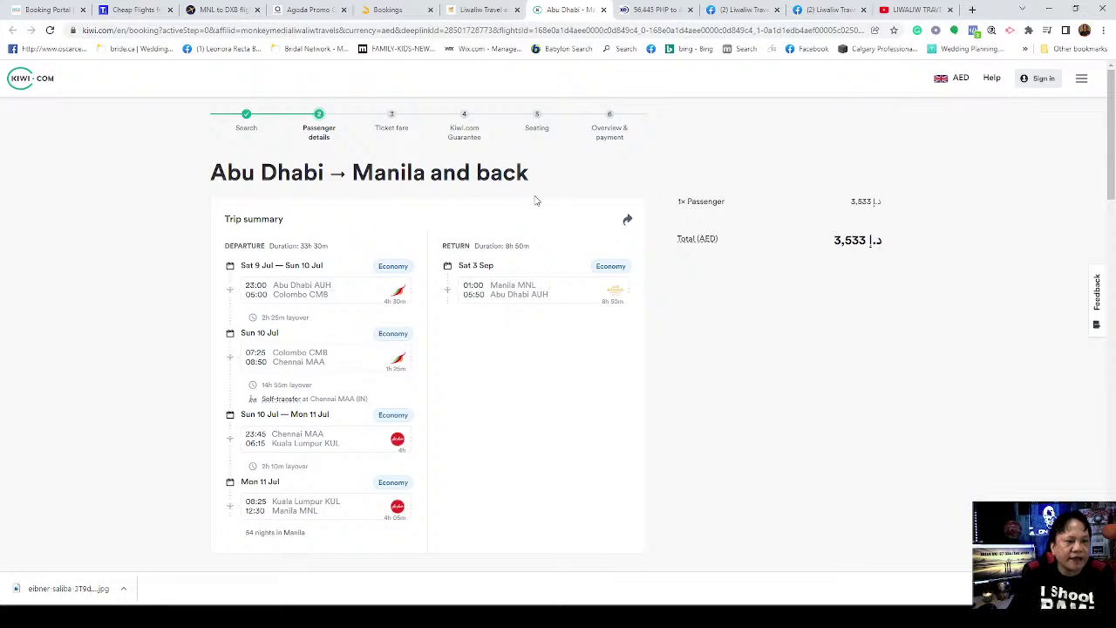
scroll(582, 215, down, 3)
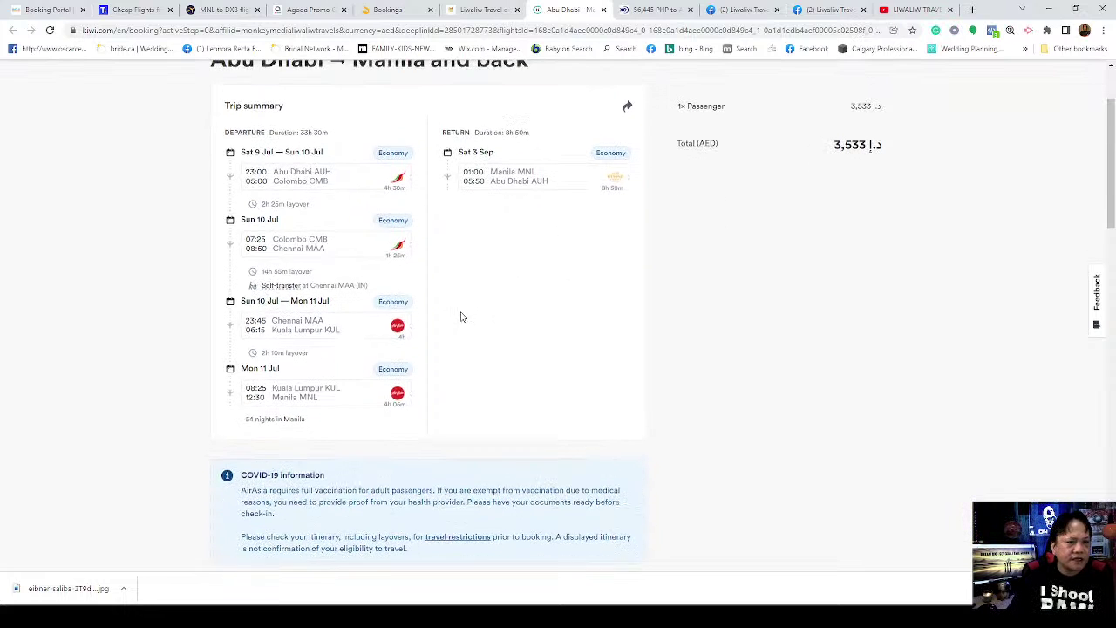
scroll(461, 314, up, 2)
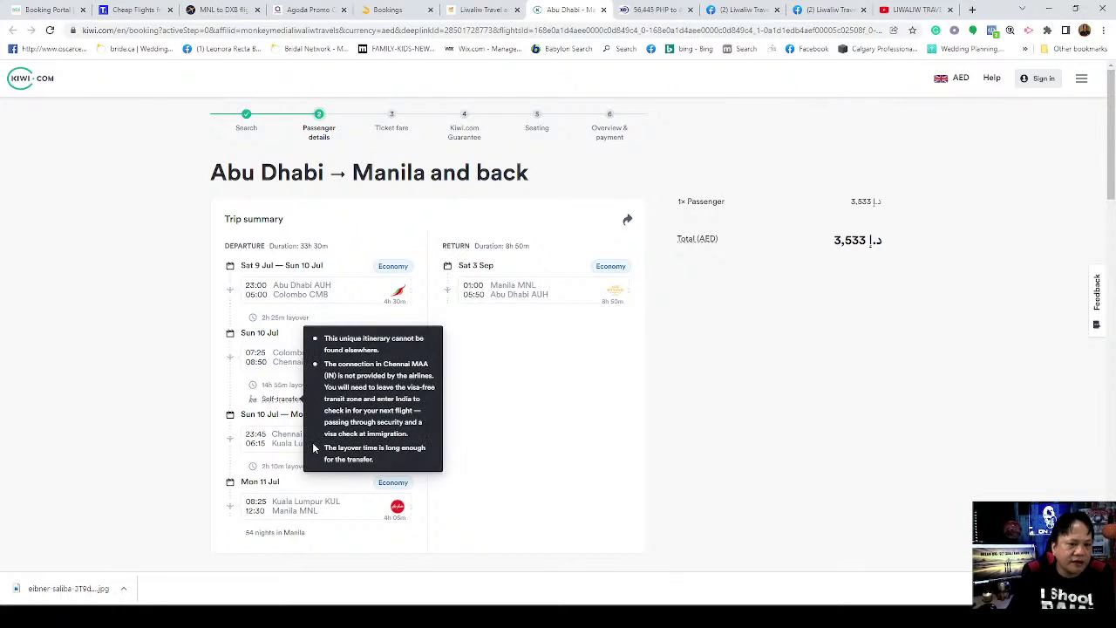
click(521, 294)
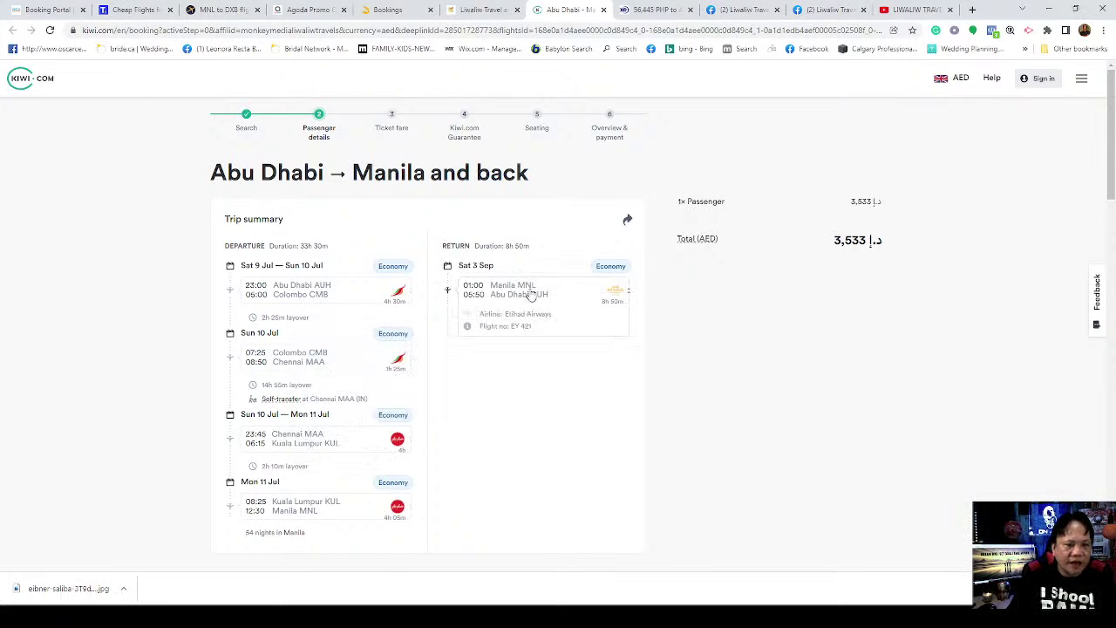
click(549, 296)
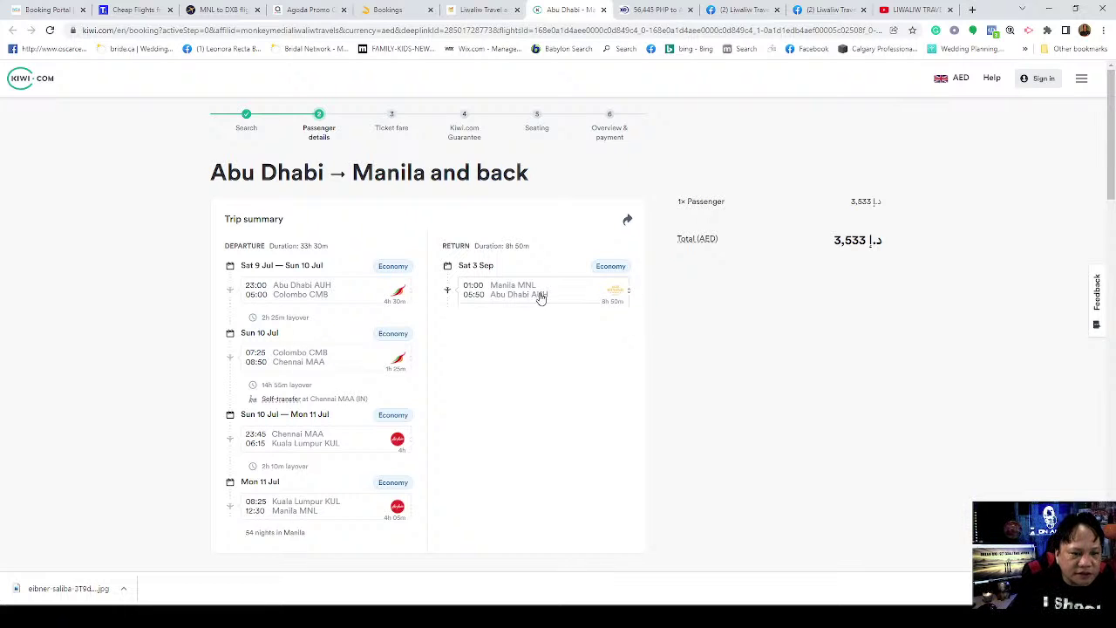
click(511, 295)
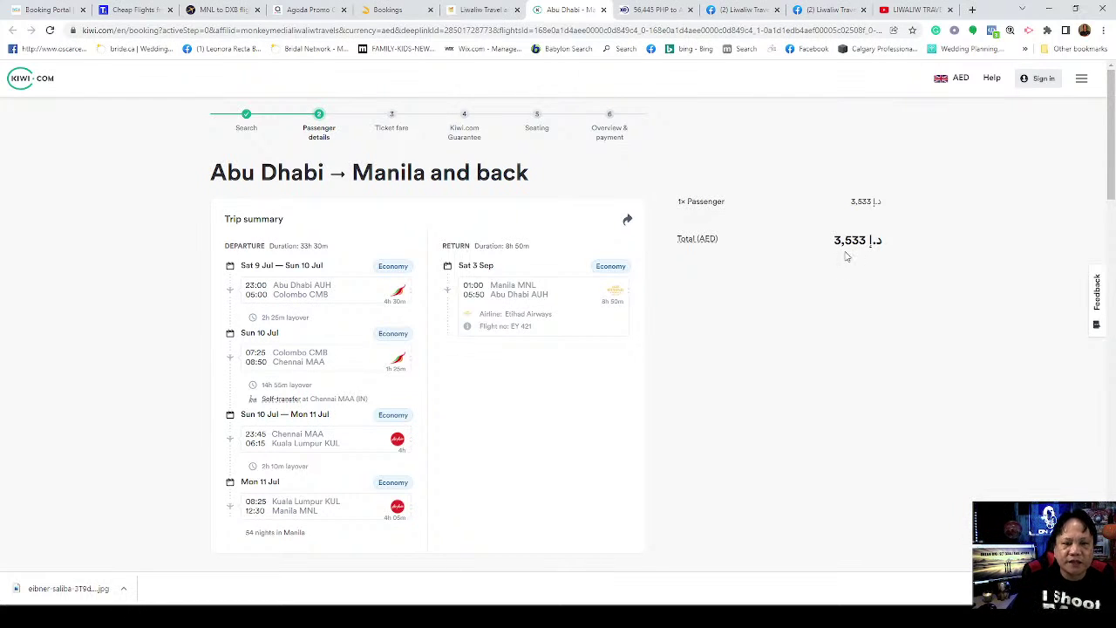
scroll(761, 314, down, 2)
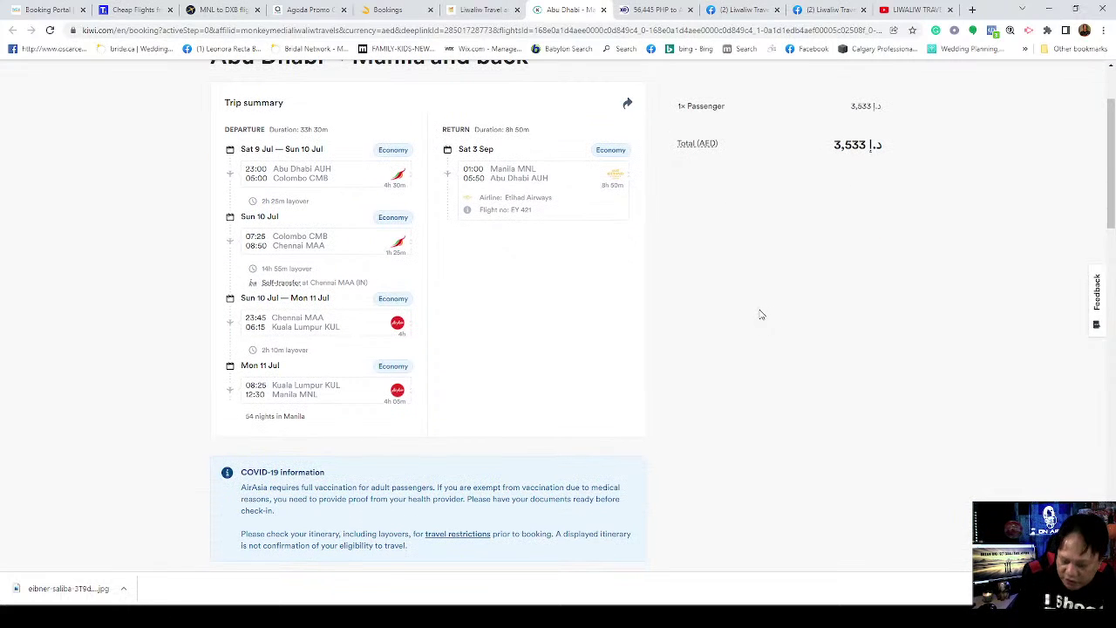
scroll(663, 317, down, 3)
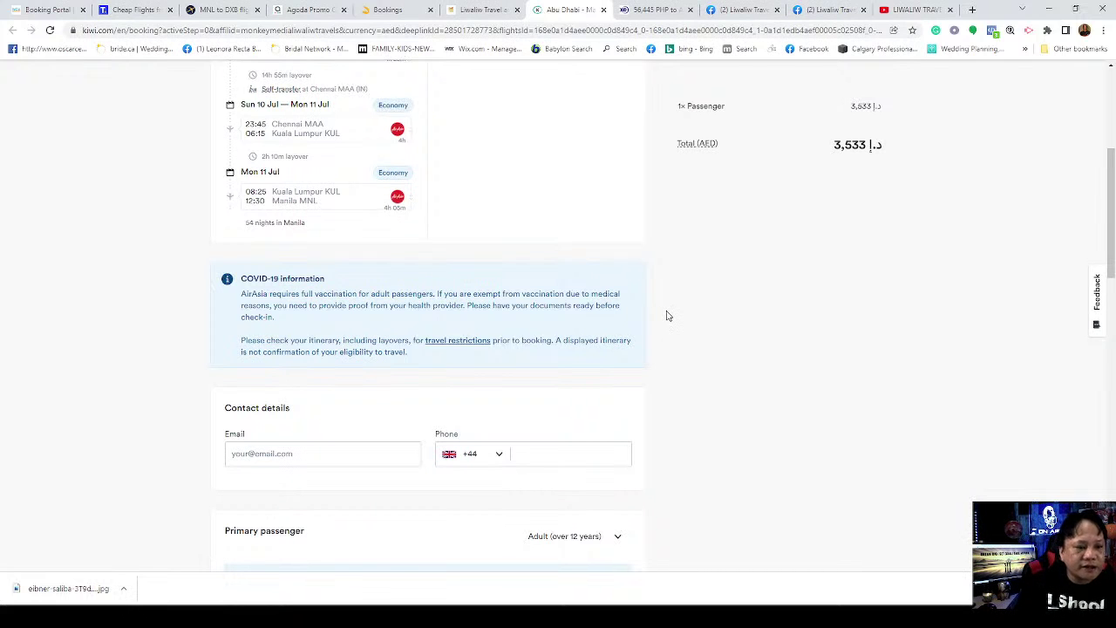
scroll(668, 316, down, 3)
scroll(667, 318, down, 3)
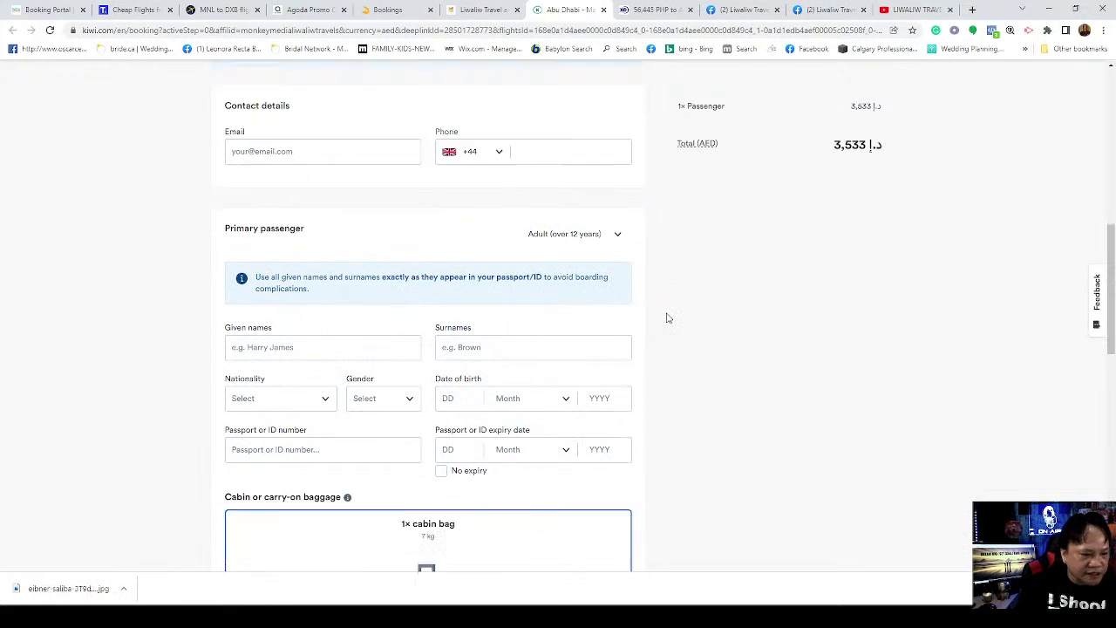
scroll(667, 318, down, 3)
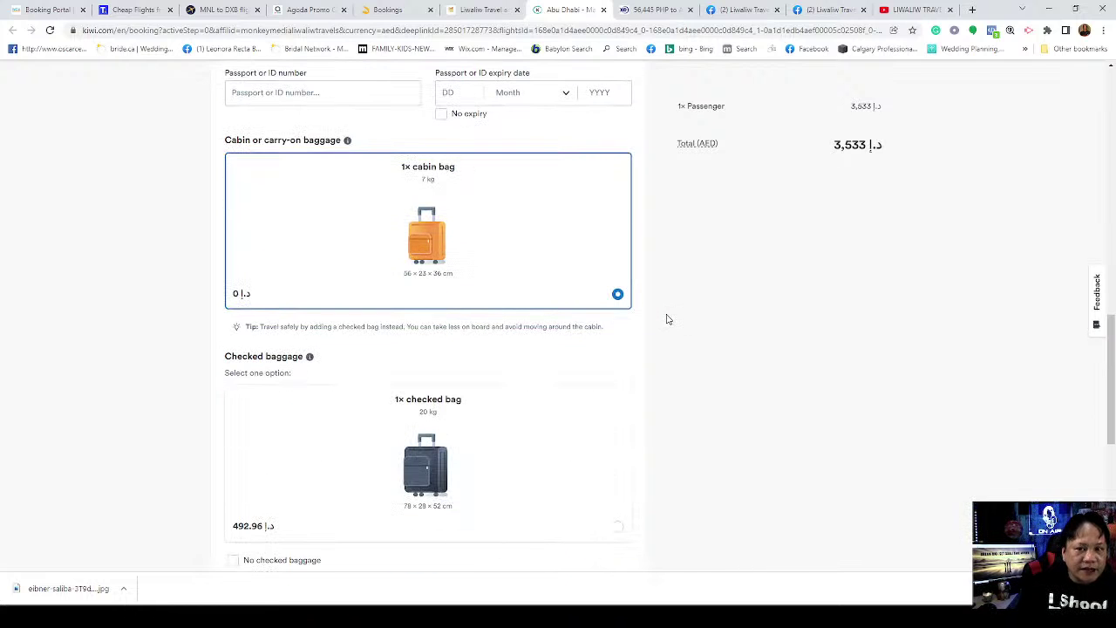
scroll(743, 324, down, 3)
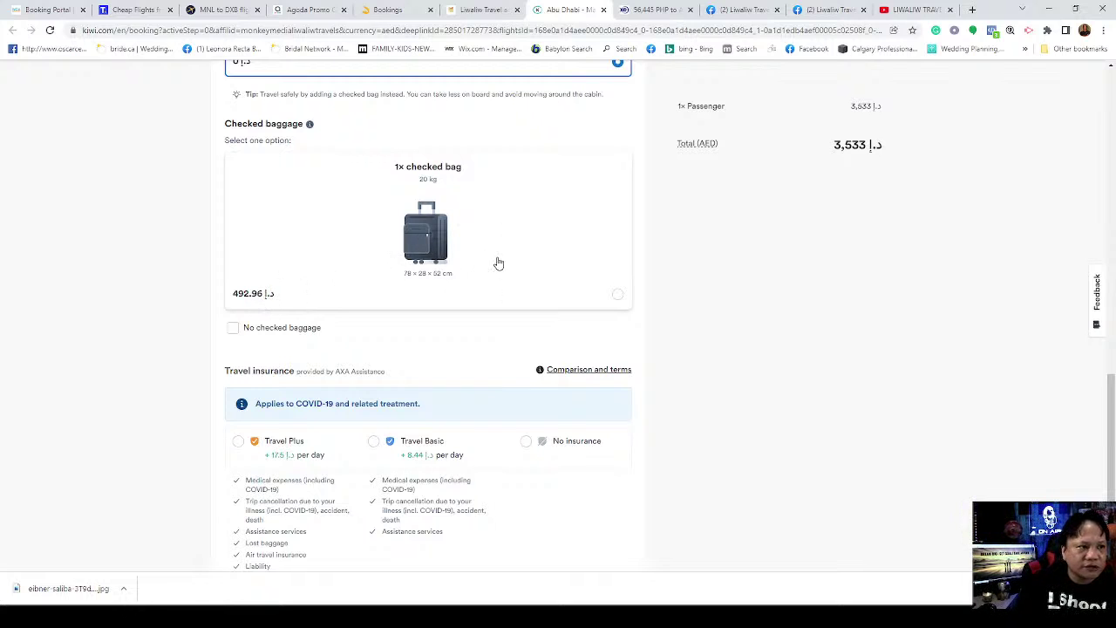
scroll(467, 271, up, 2)
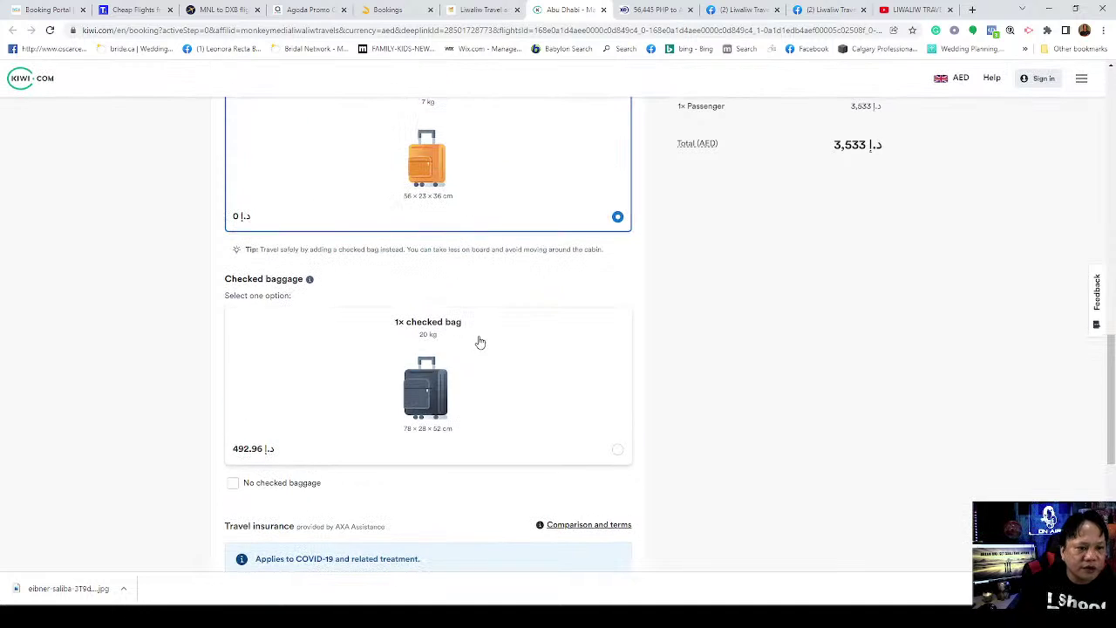
click(443, 382)
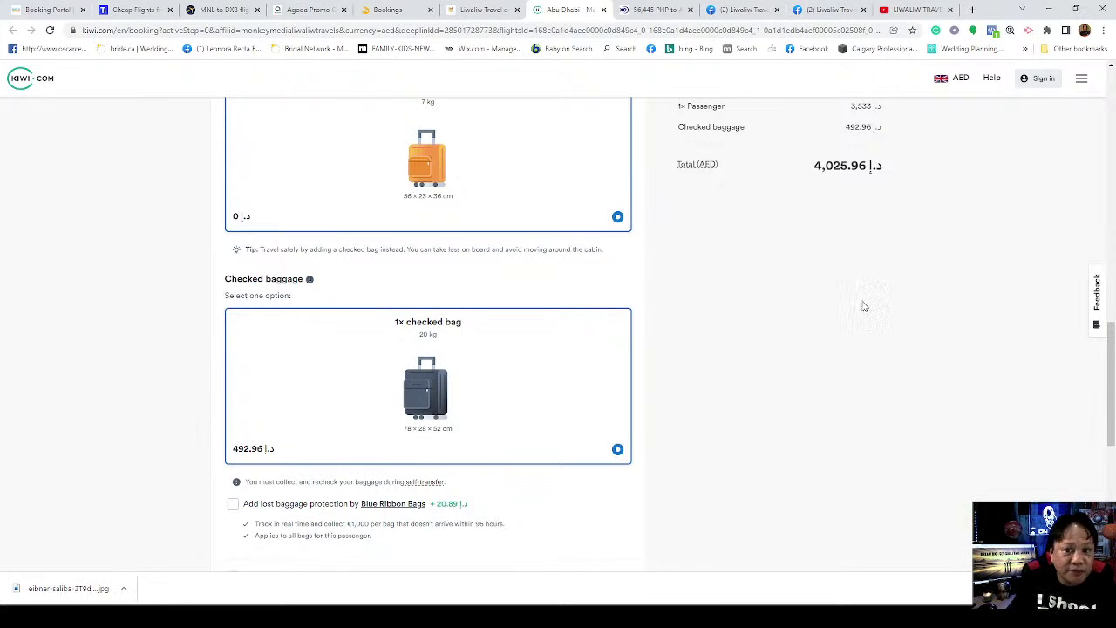
scroll(860, 309, up, 2)
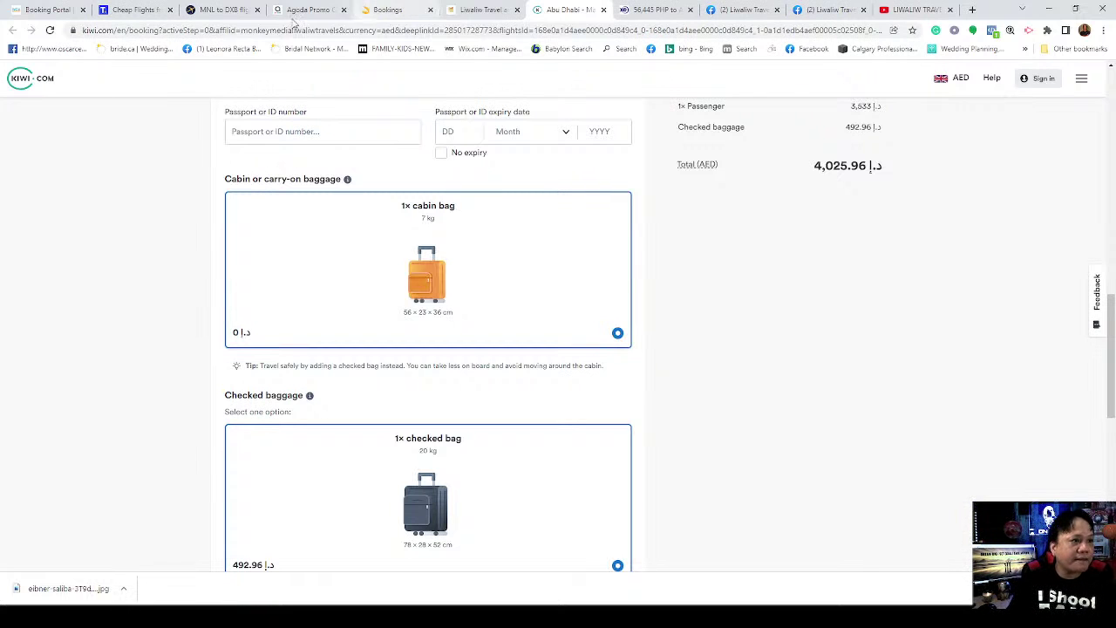
Step: Check the top Turkish Airlines fare's baggage on WCA Travel (30 kg checked, 7 kg cabin), then return to Kiwi.com
click(54, 9)
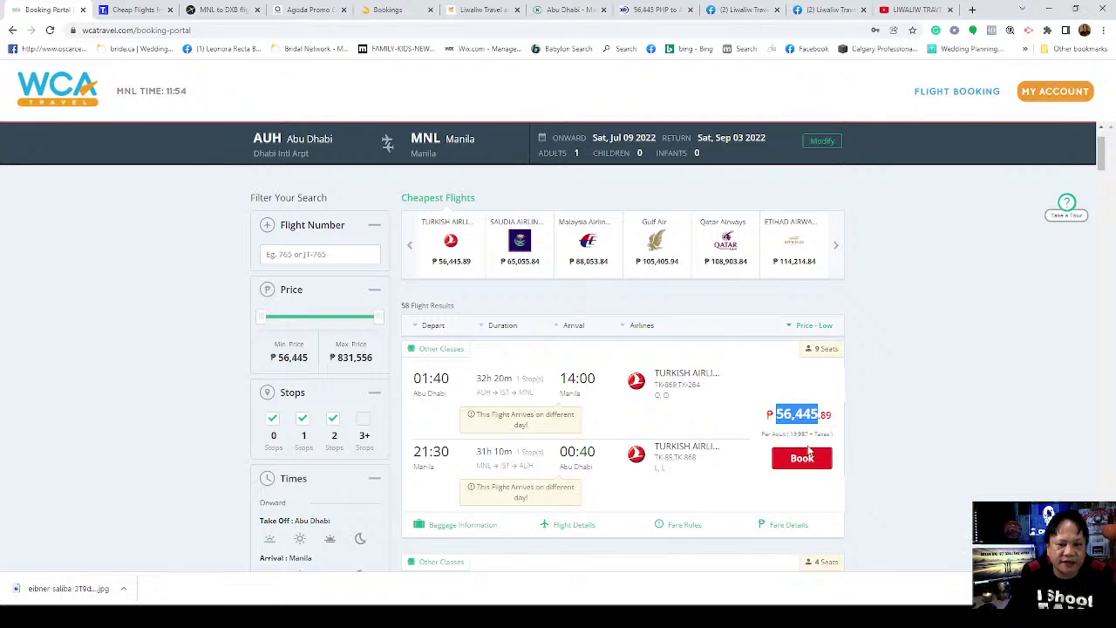
scroll(641, 447, down, 1)
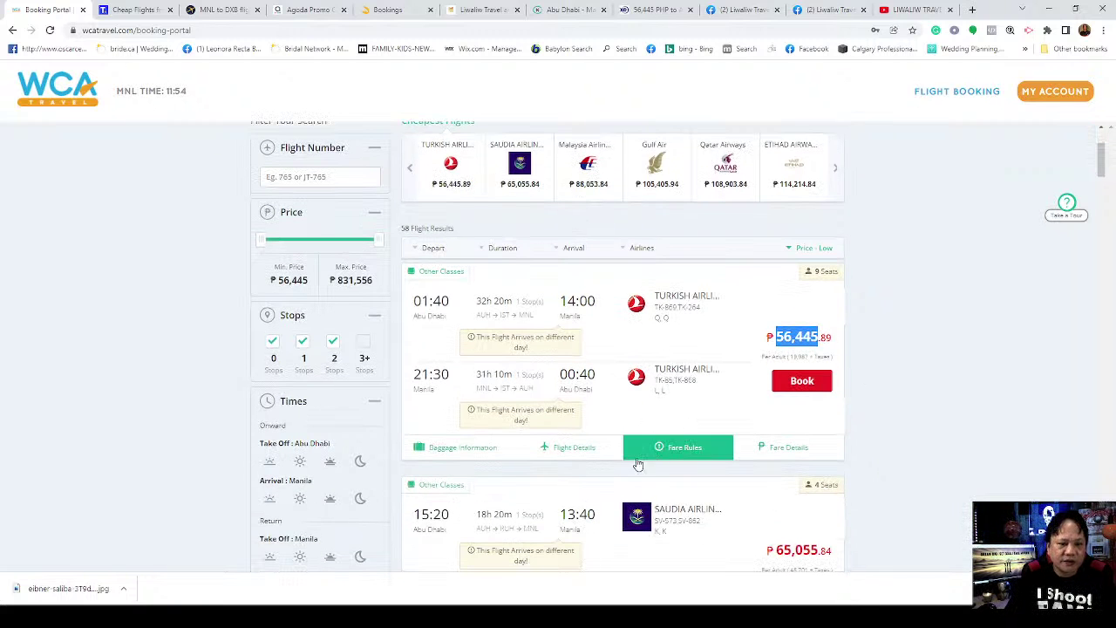
scroll(529, 415, down, 1)
click(456, 369)
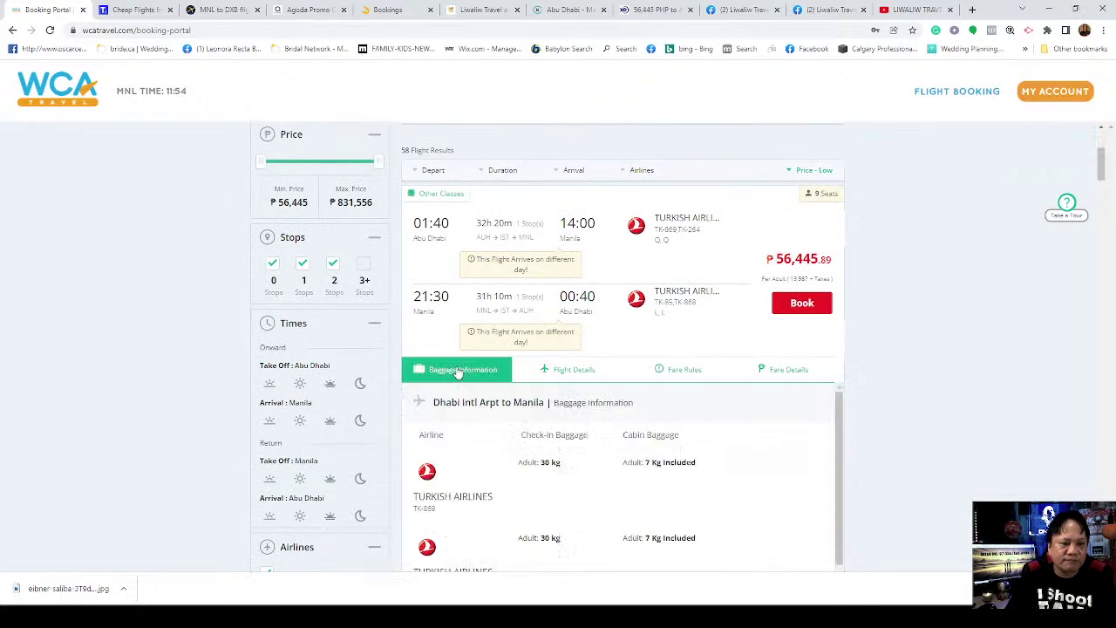
scroll(640, 455, down, 2)
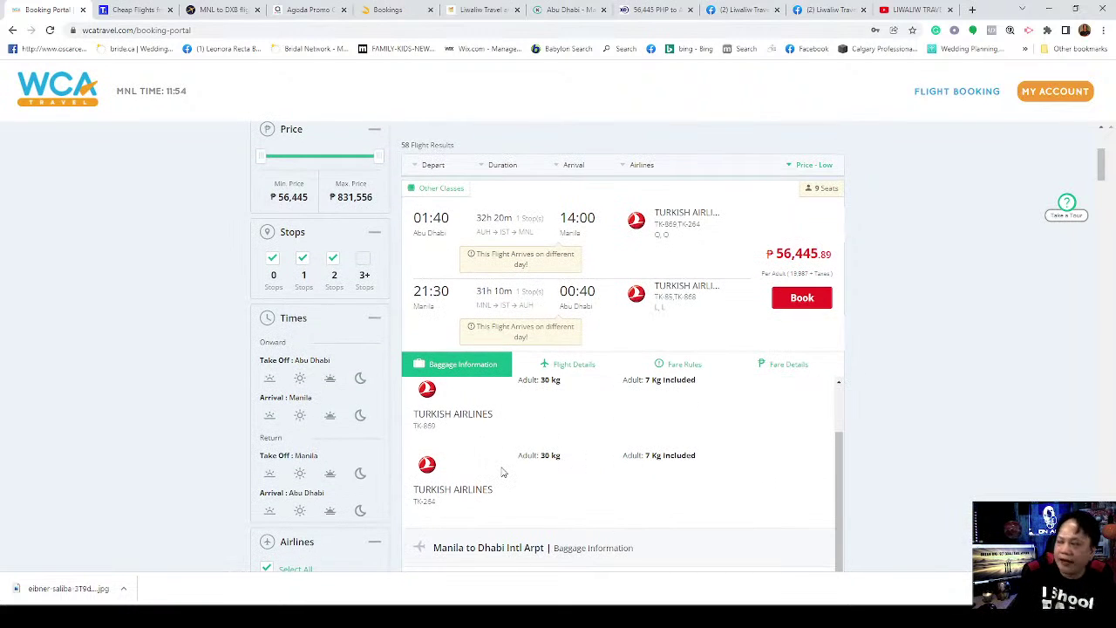
scroll(569, 449, up, 2)
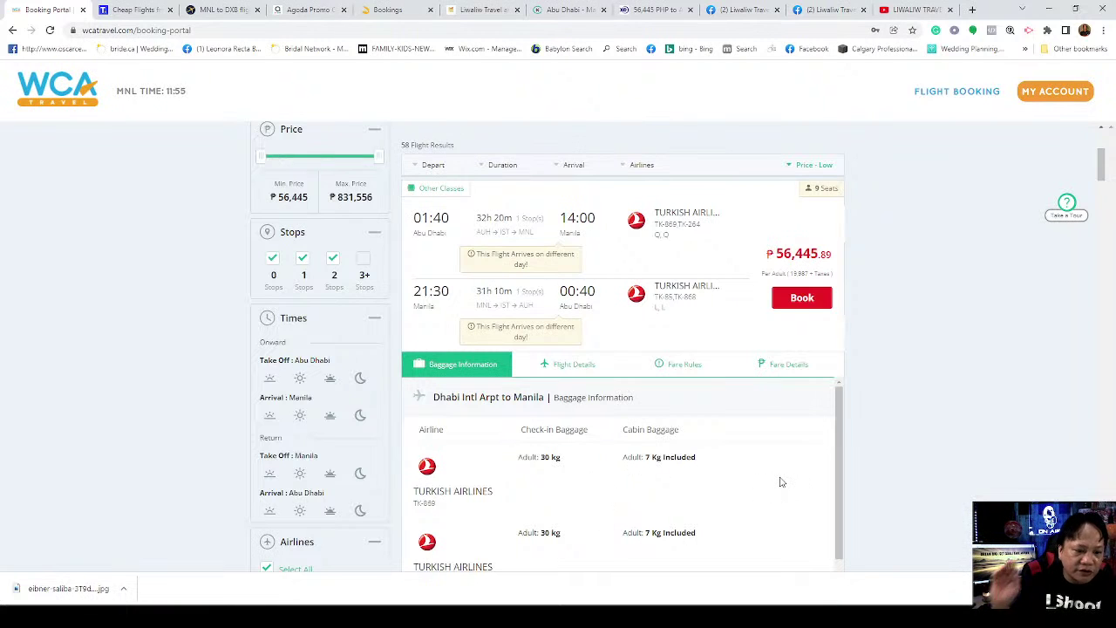
scroll(799, 461, down, 1)
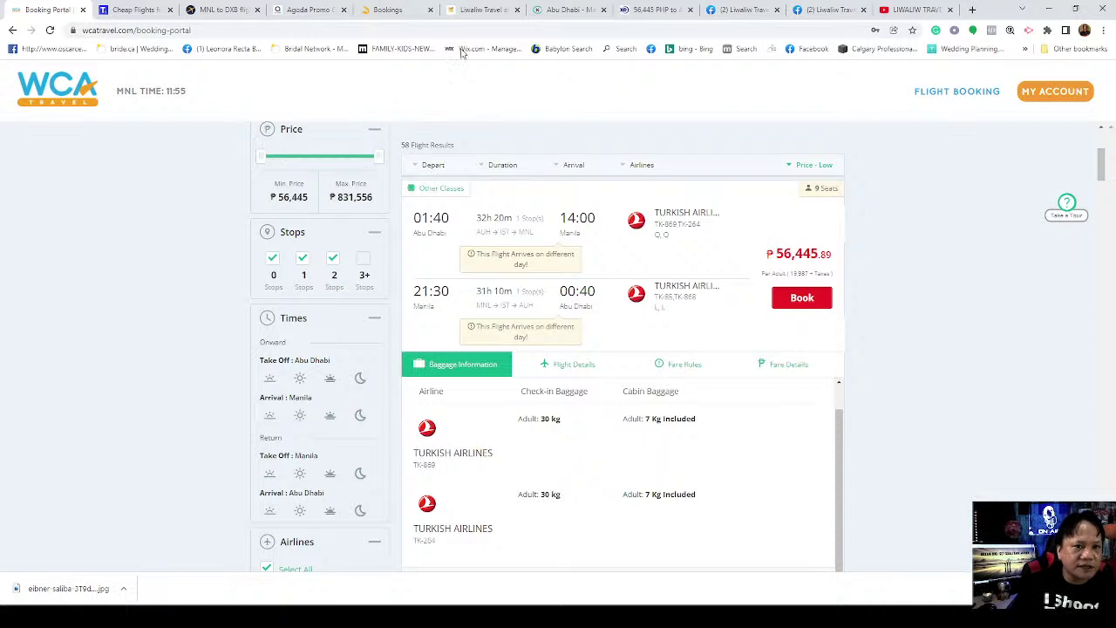
click(569, 11)
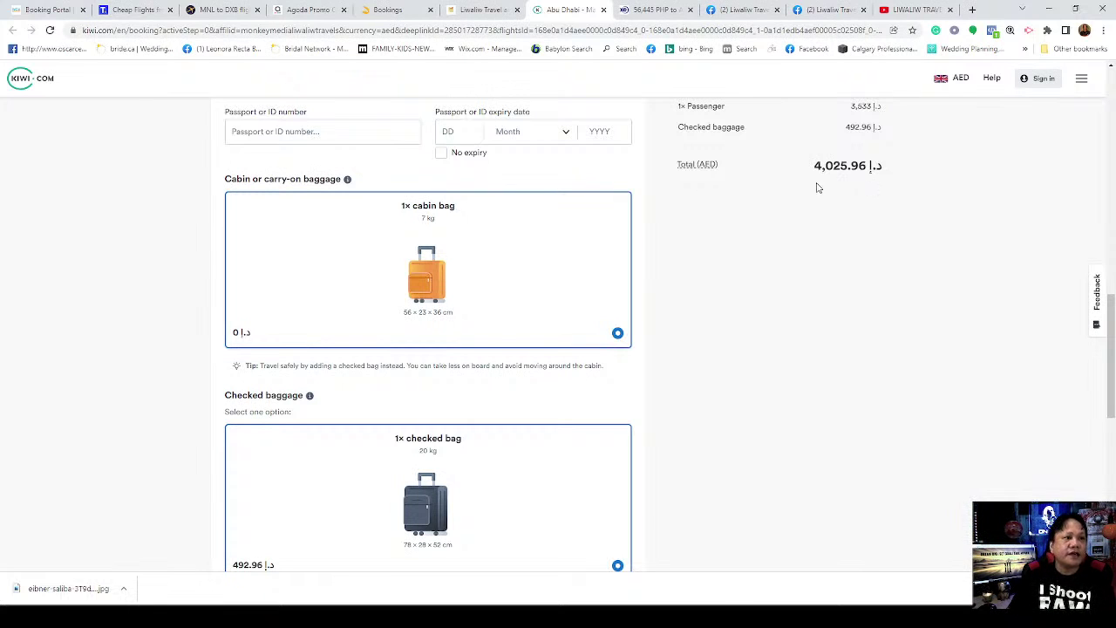
Step: Refresh the Trip.com search and re-enter Abu Dhabi (All Airports) to Manila (MNL)
click(129, 9)
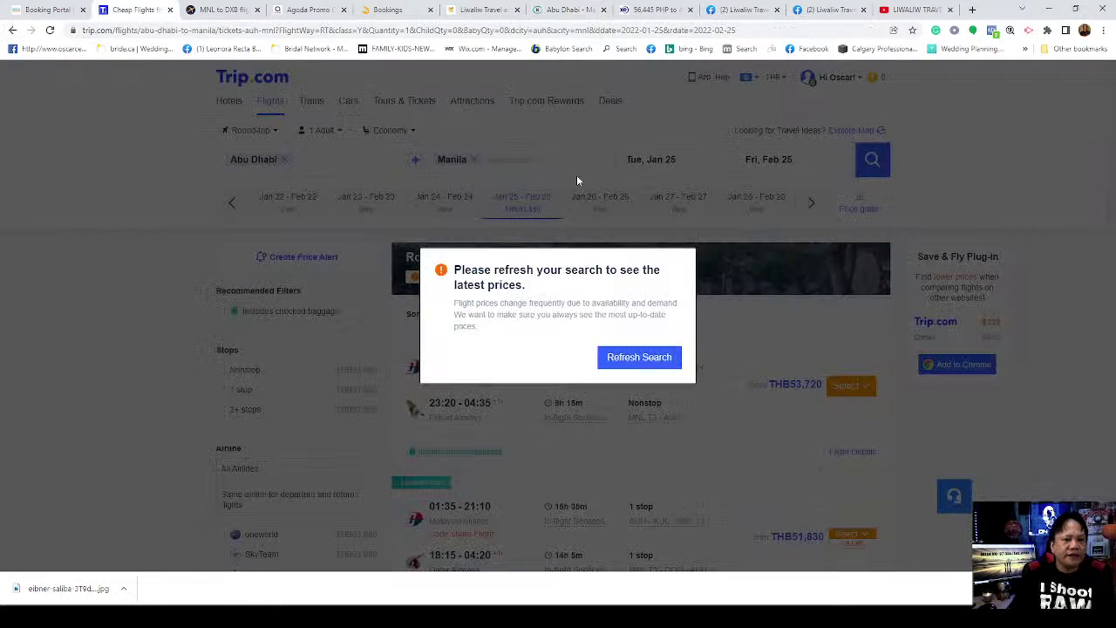
click(635, 358)
mouse_move(809, 390)
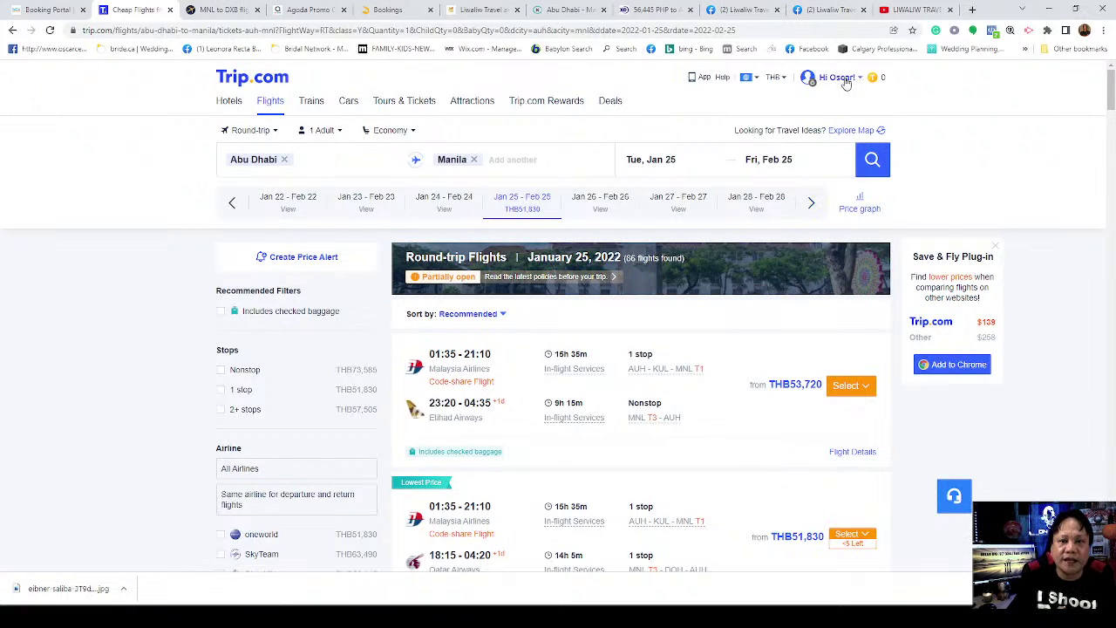
mouse_move(844, 83)
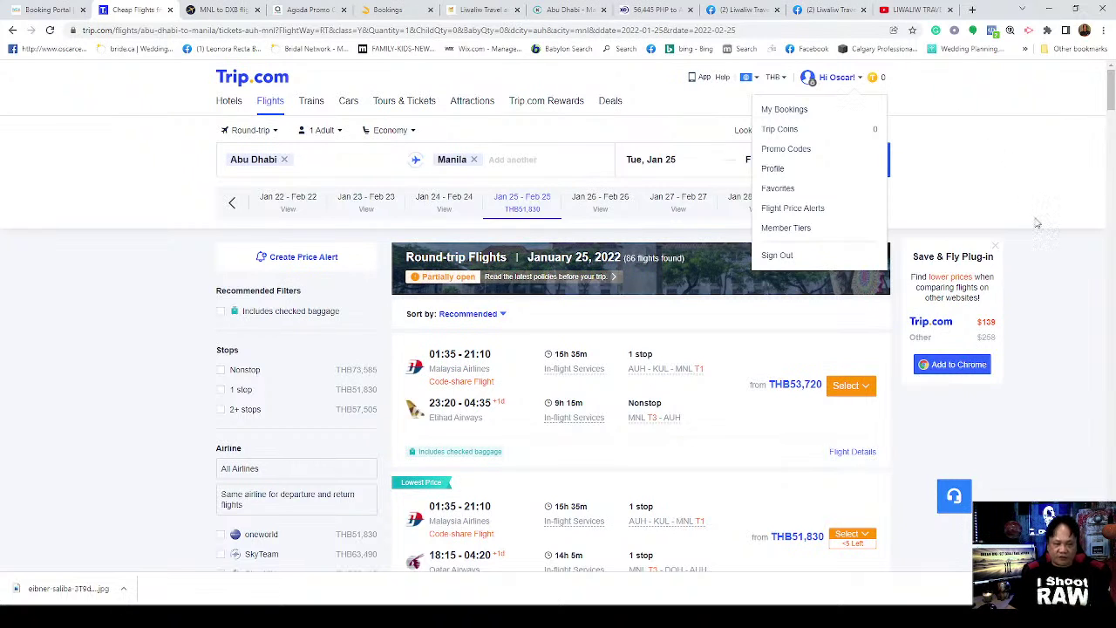
click(284, 163)
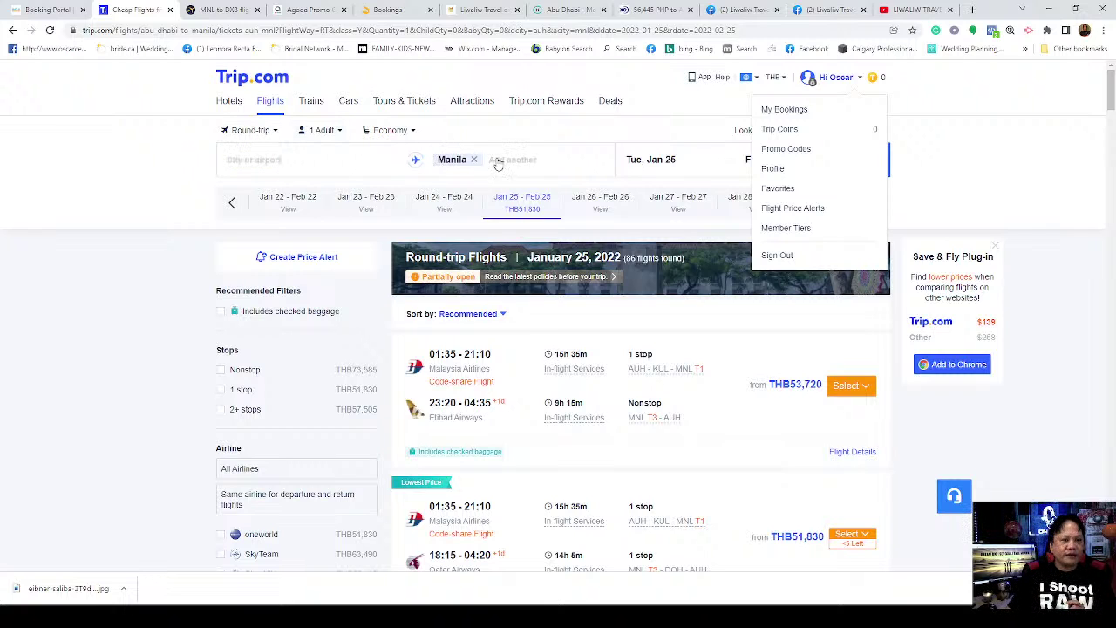
click(473, 159)
click(307, 169)
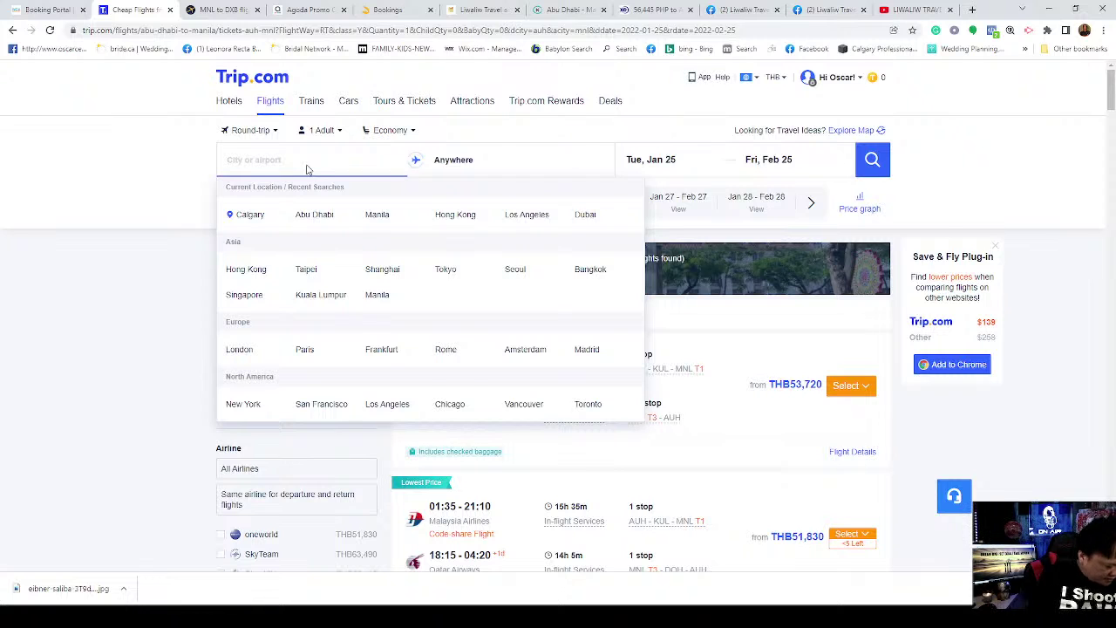
text(Abu)
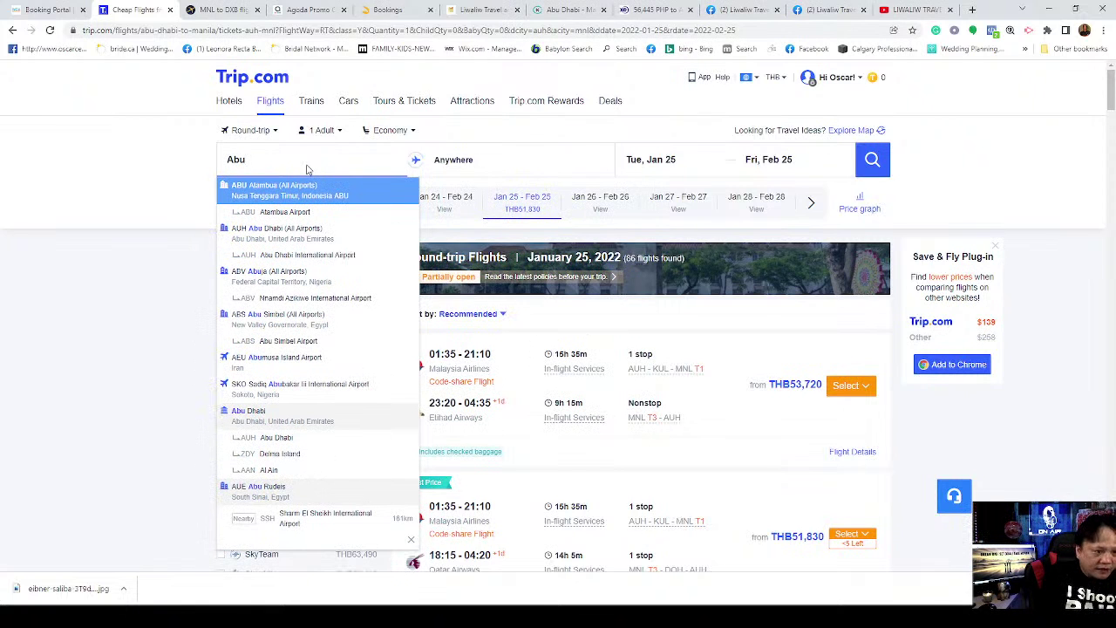
click(340, 236)
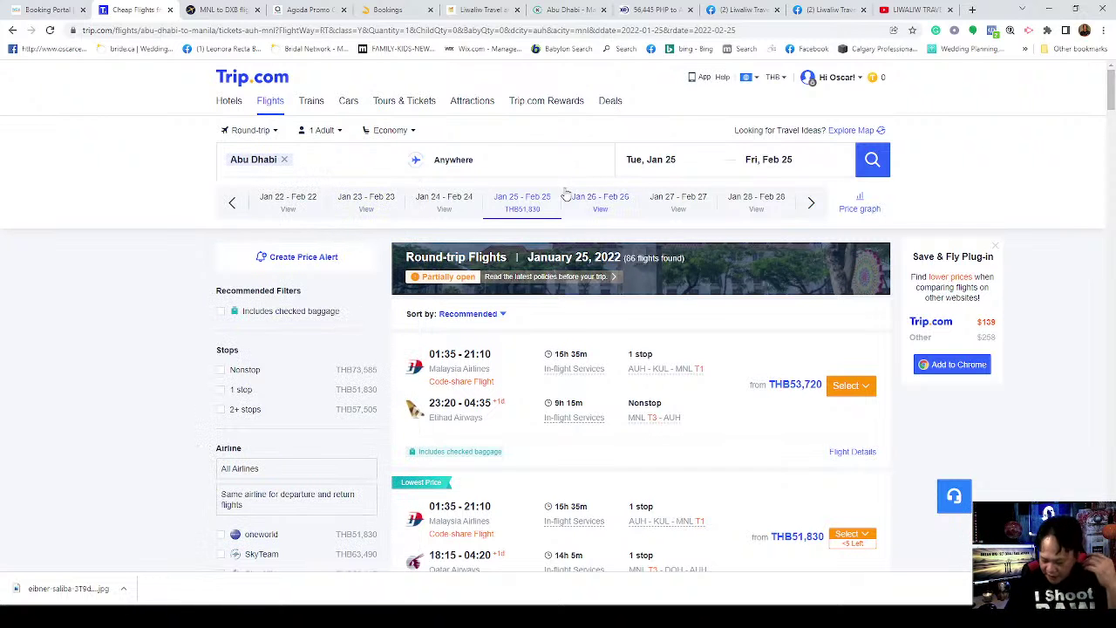
click(447, 163)
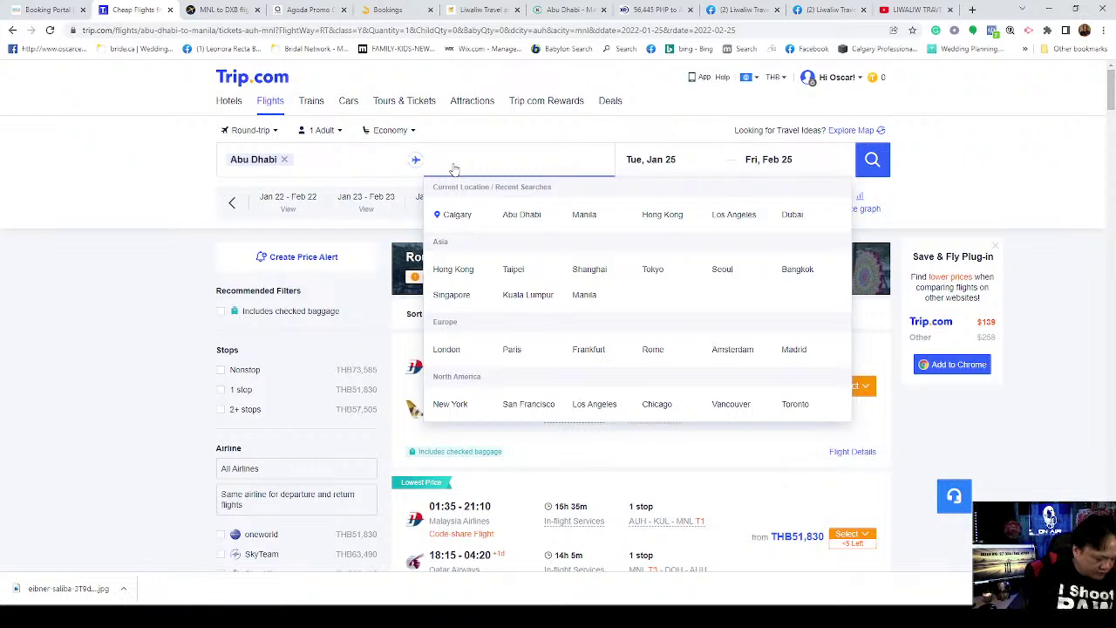
text(Manilka)
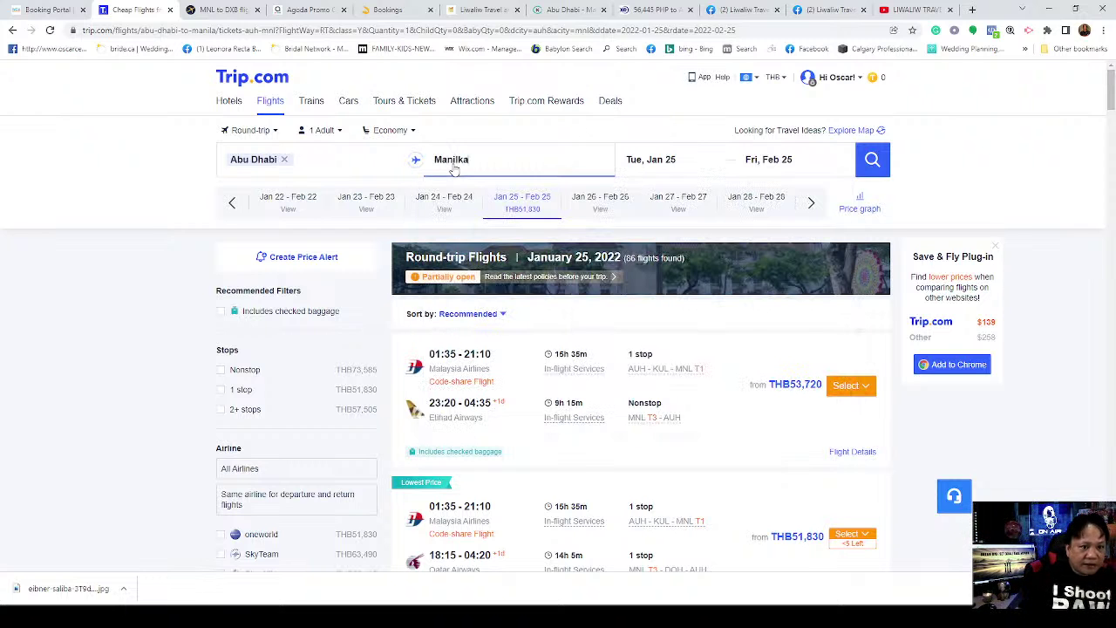
key(BackSpace)
key(BackSpace)
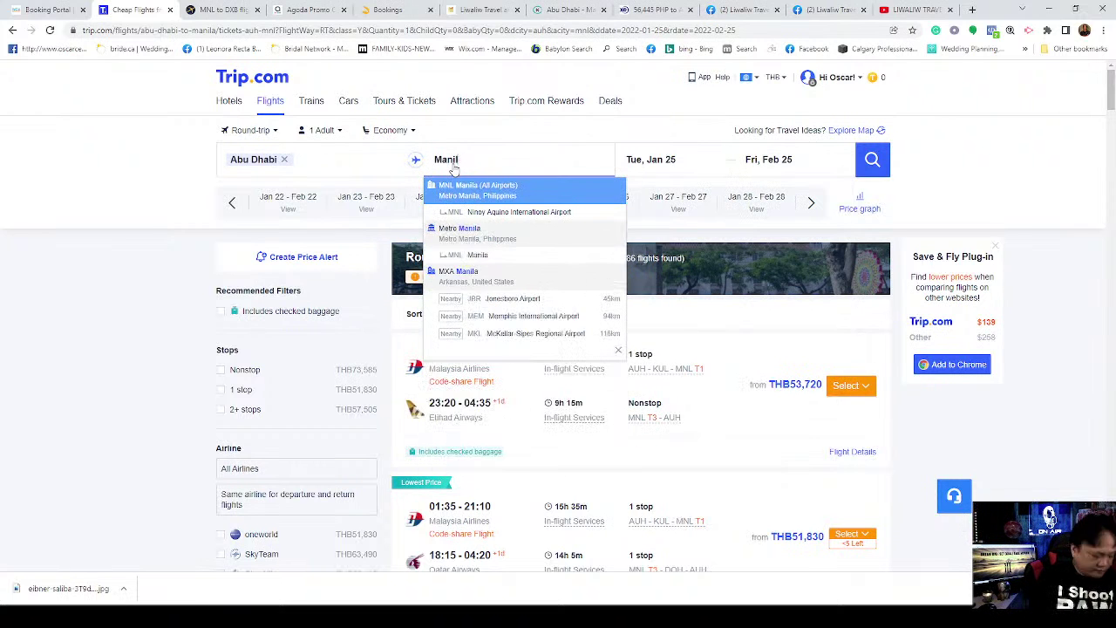
click(519, 215)
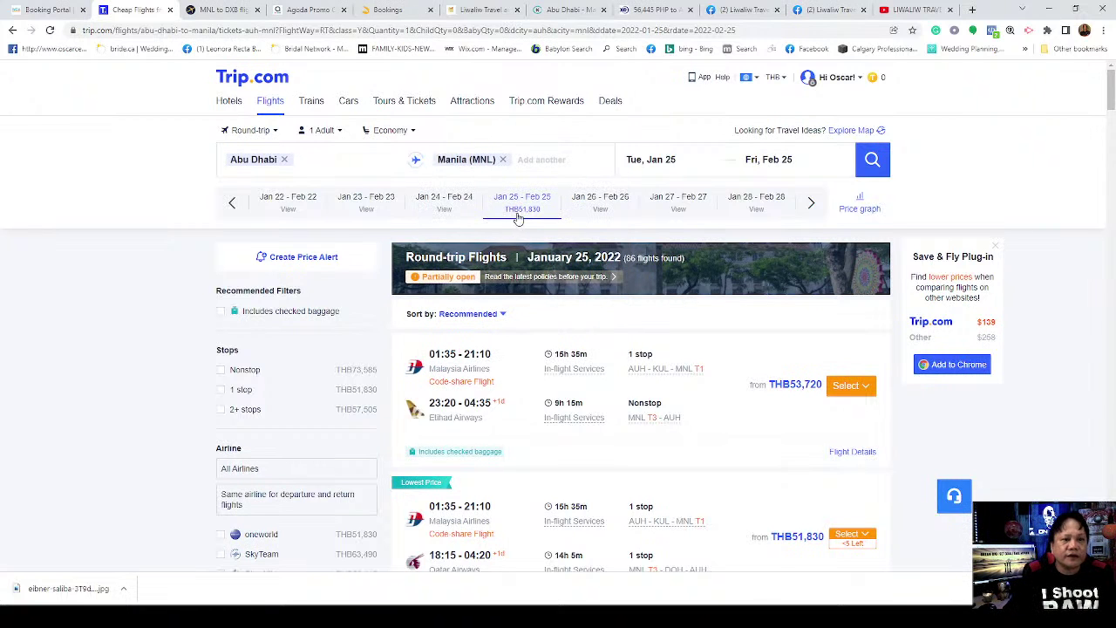
Step: Set the departure to Jun 9 and the return to Sep 3
click(669, 170)
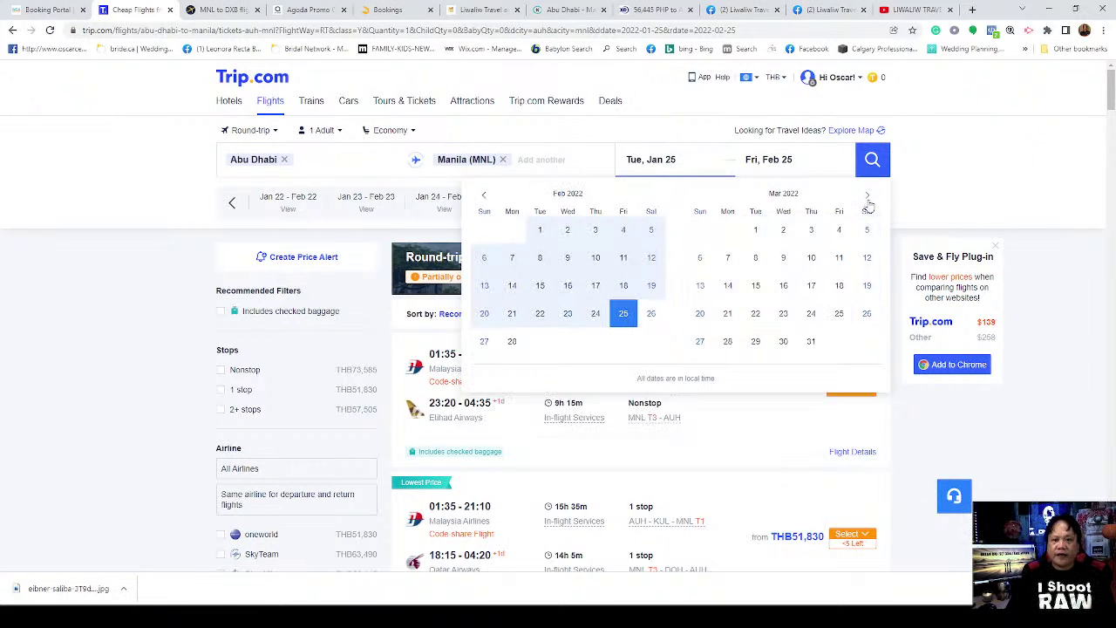
click(868, 197)
click(868, 197)
click(868, 197)
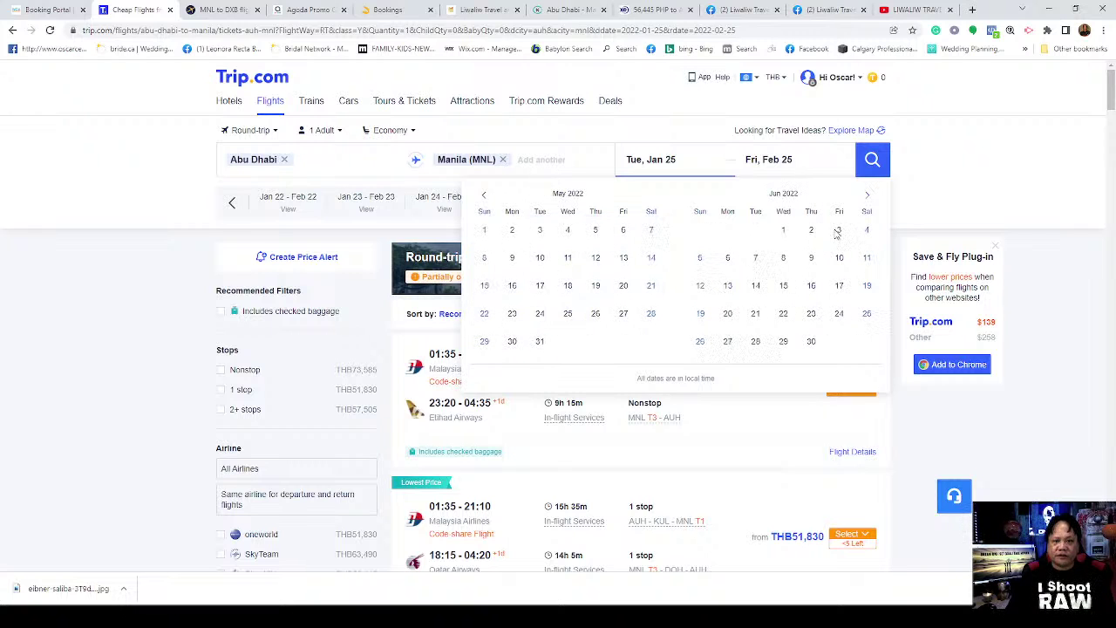
click(812, 259)
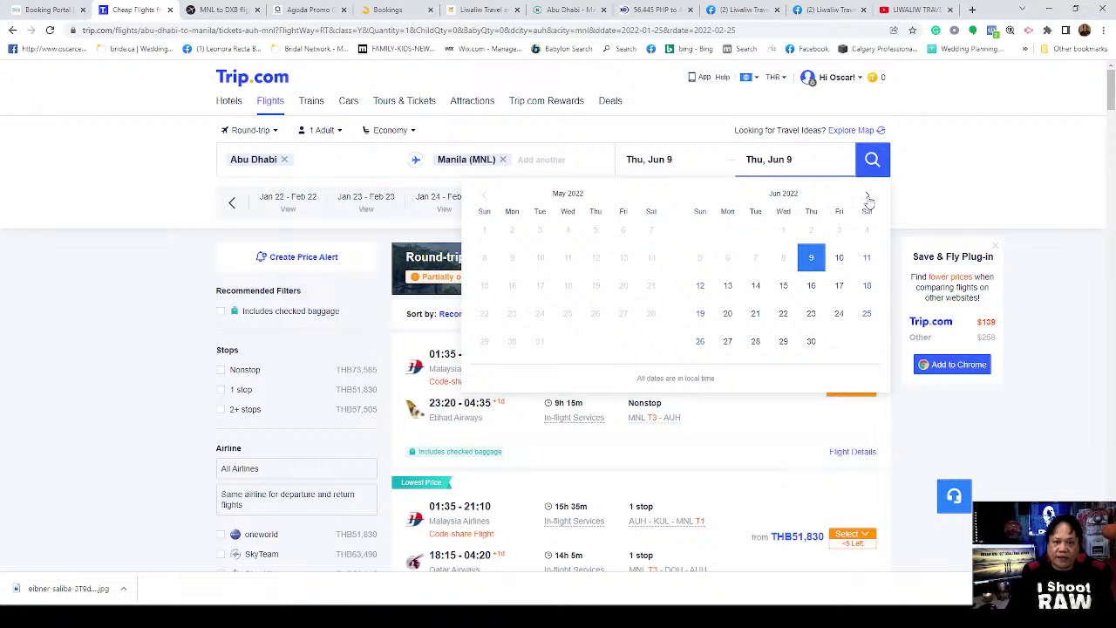
click(867, 197)
click(867, 197)
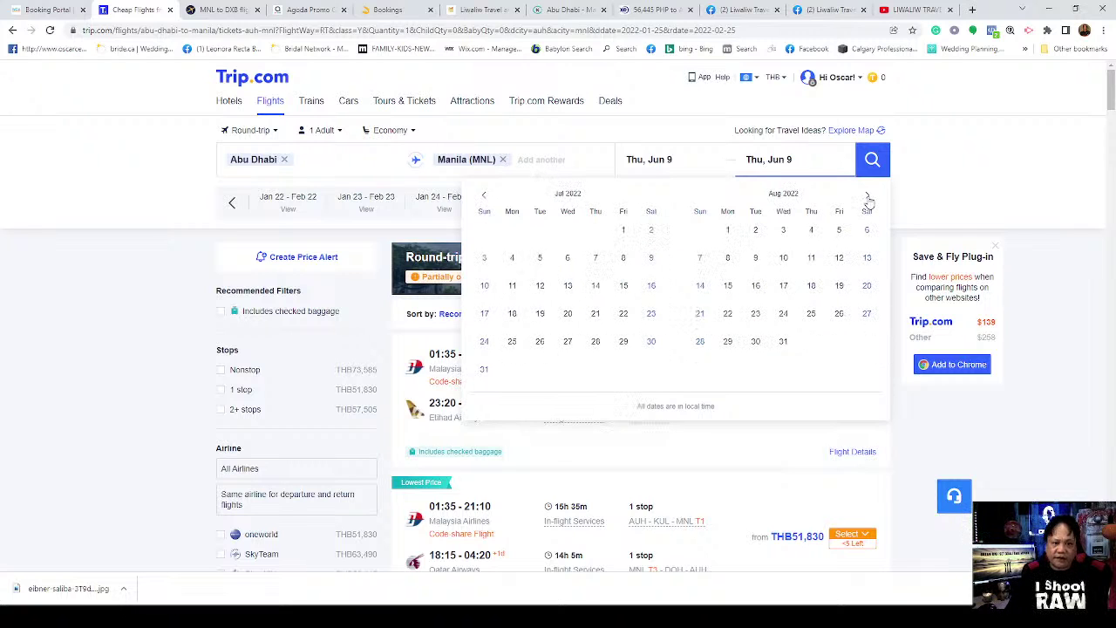
click(868, 199)
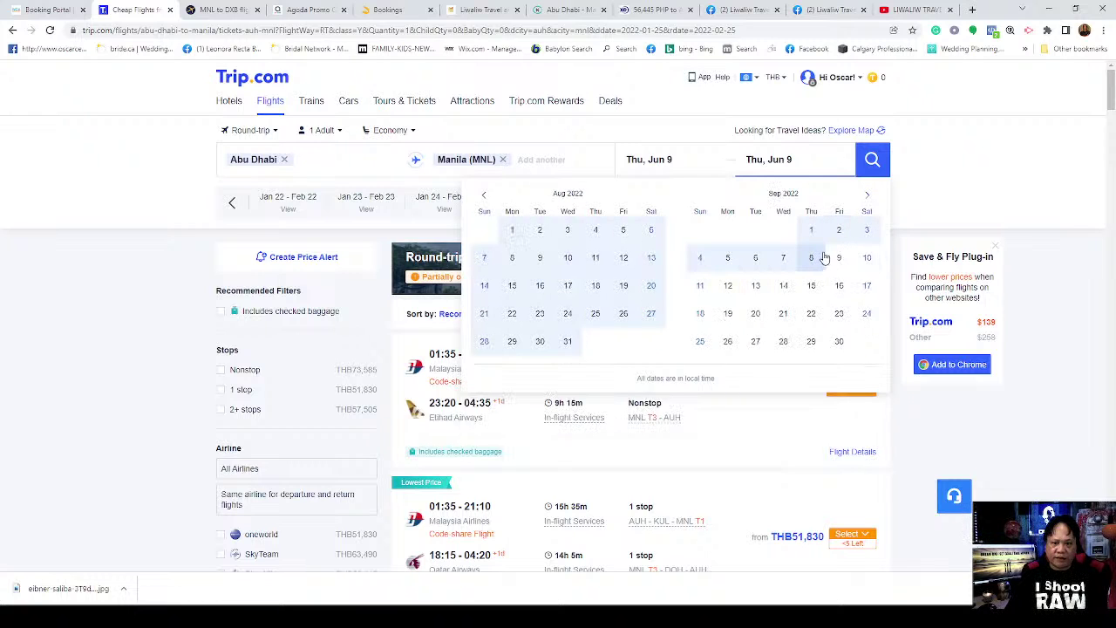
click(867, 229)
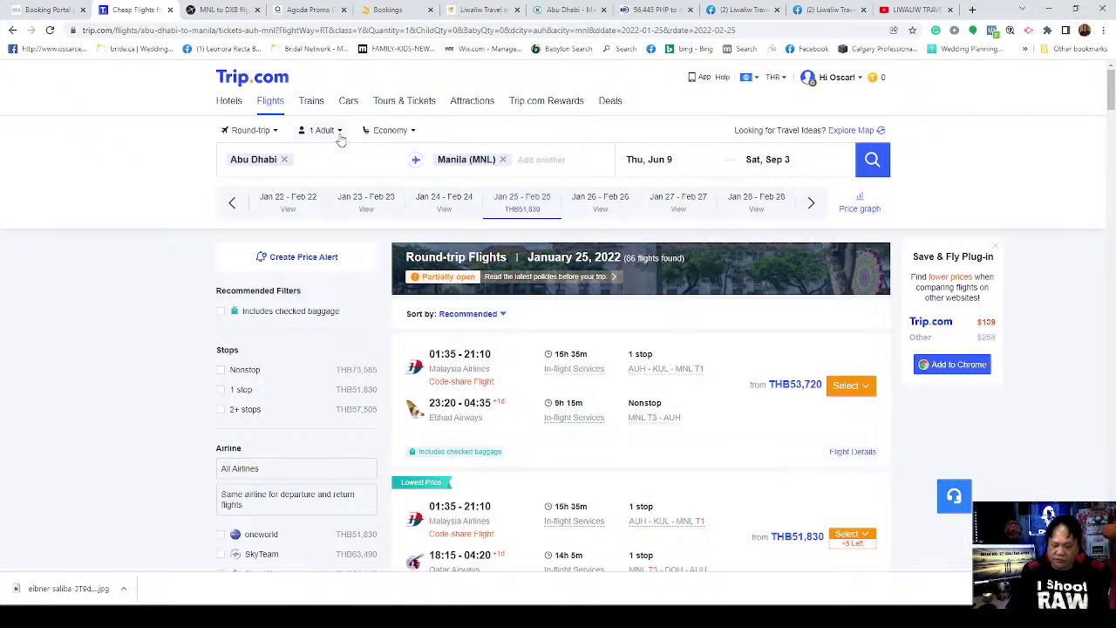
Step: Search Jun 9–Sep 3 flights and display prices in AED, cheapest from AED3,280
click(872, 162)
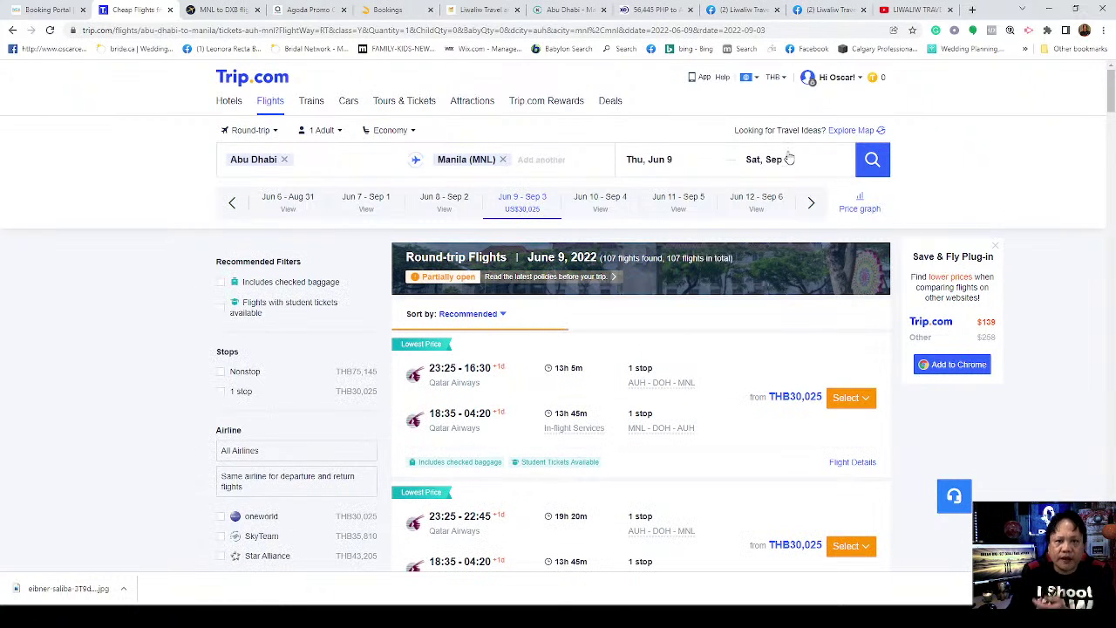
click(779, 79)
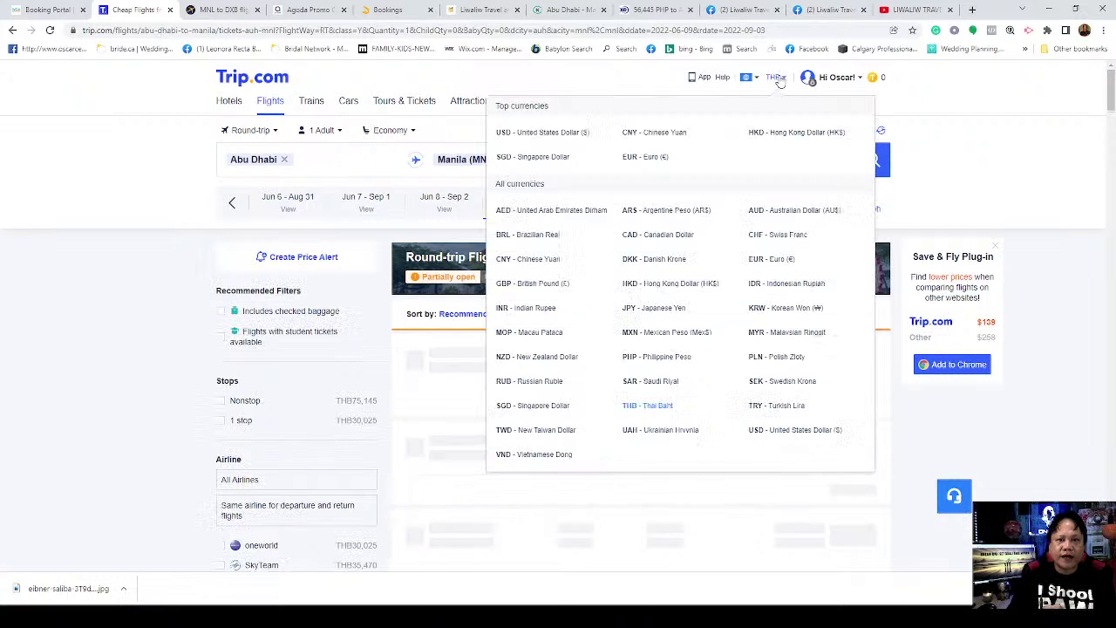
click(567, 214)
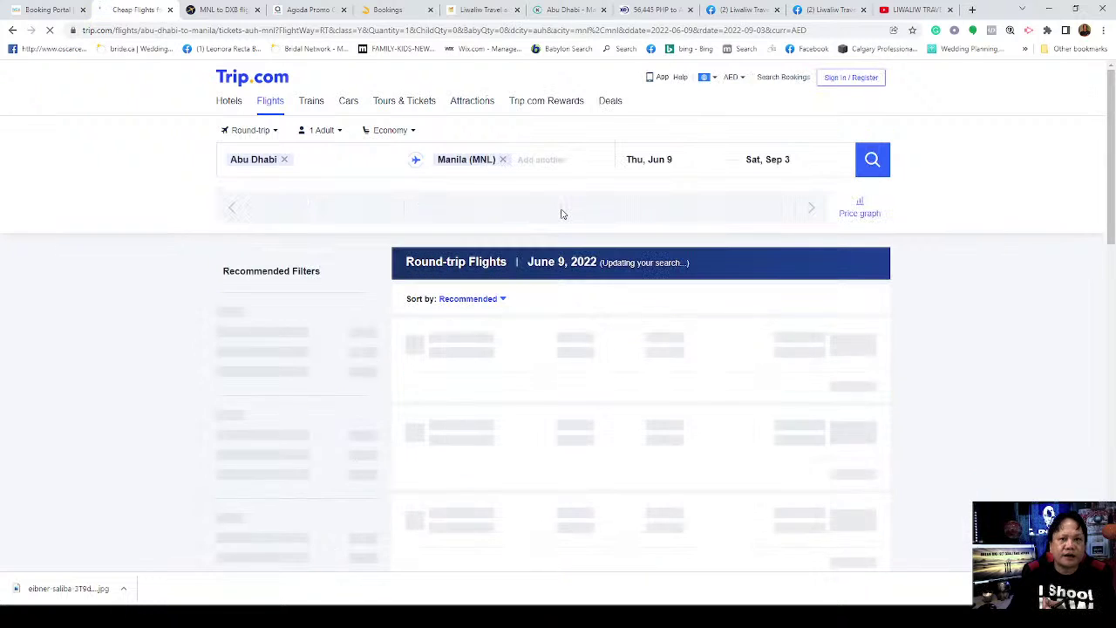
scroll(1051, 269, down, 2)
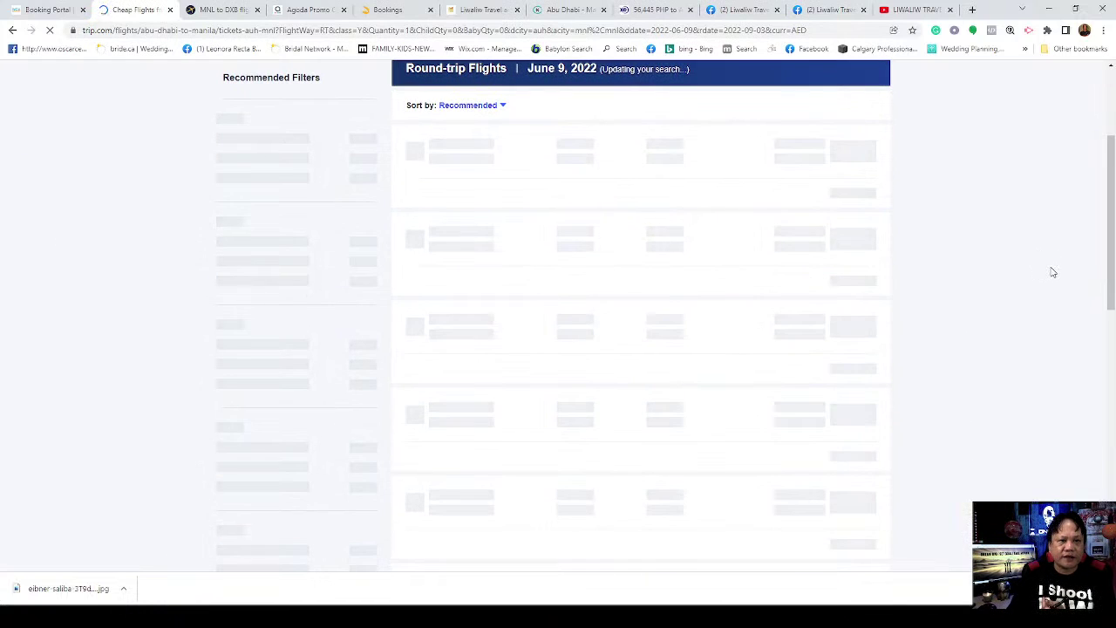
scroll(1057, 301, up, 2)
scroll(1057, 302, down, 1)
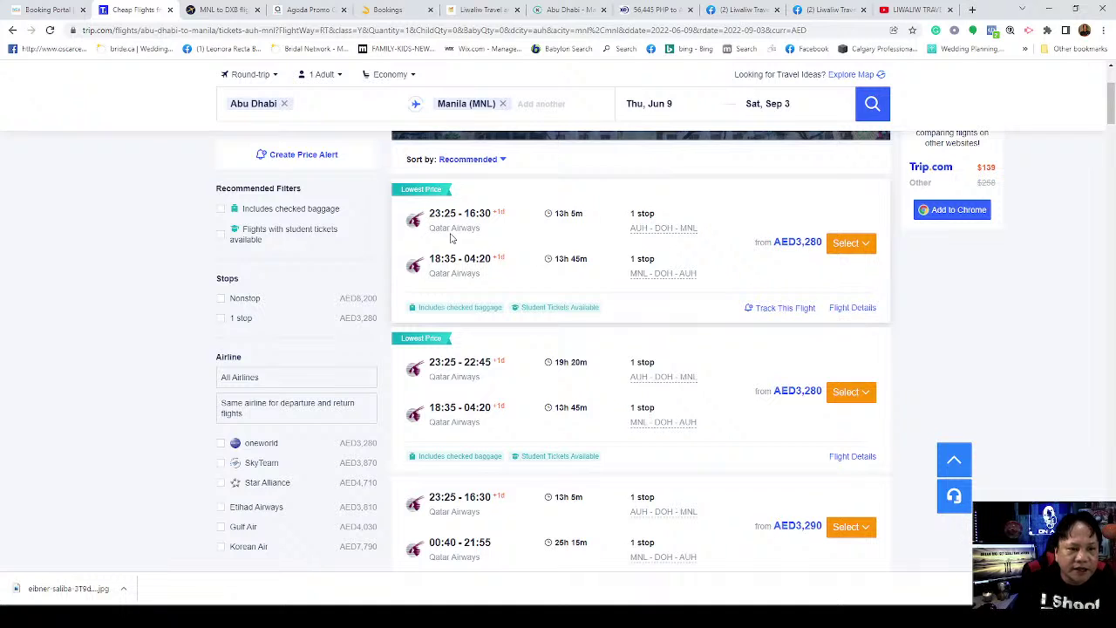
Step: Close the Qatar Airways flight details and expand the AED3,280 trip's Economy fare options
click(855, 308)
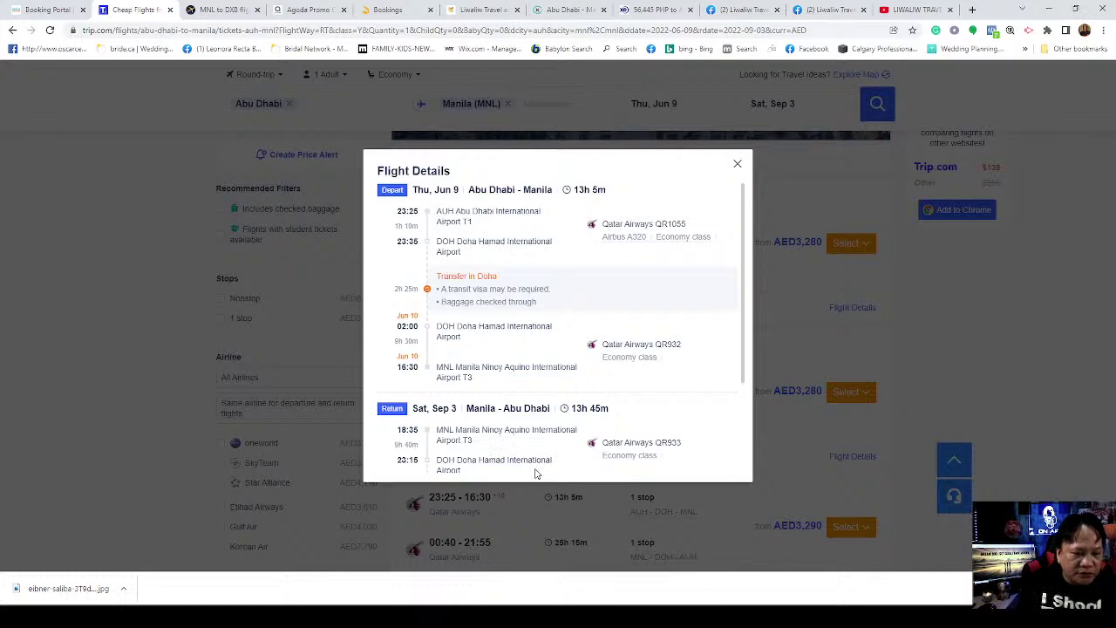
drag(746, 377, 740, 476)
click(740, 486)
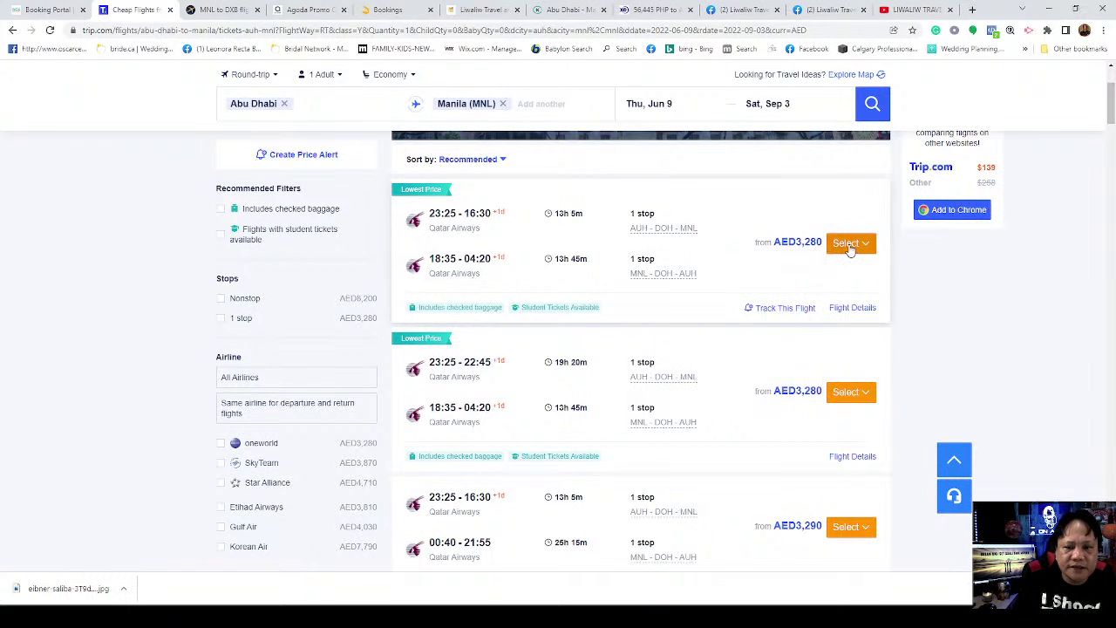
click(846, 244)
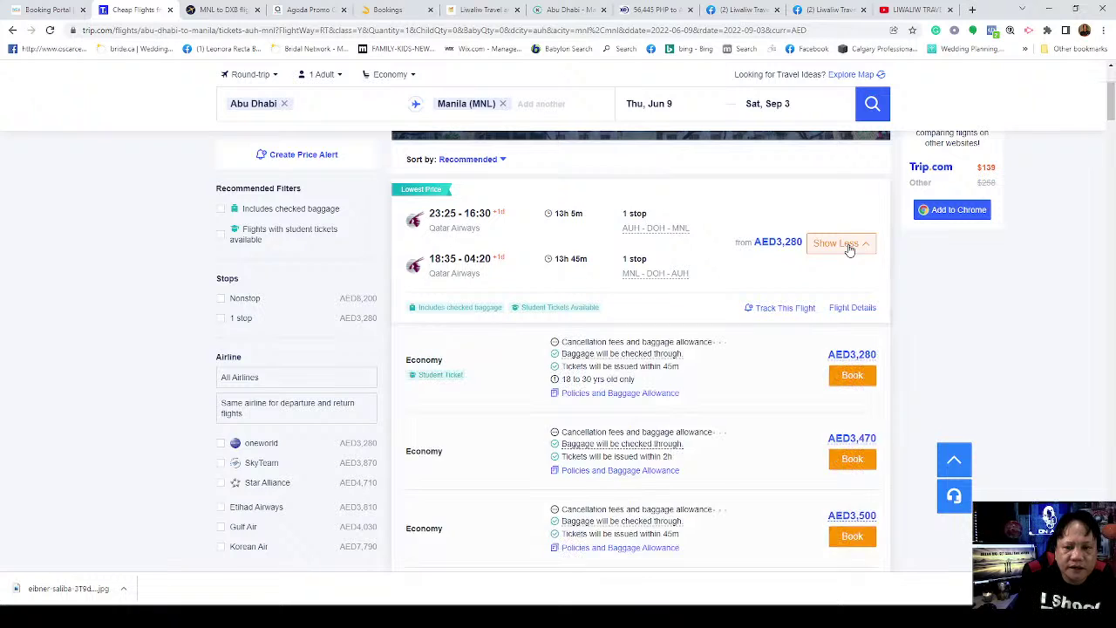
Step: Book the AED3,280 Economy fare and dismiss the Student Ticket notice
click(852, 386)
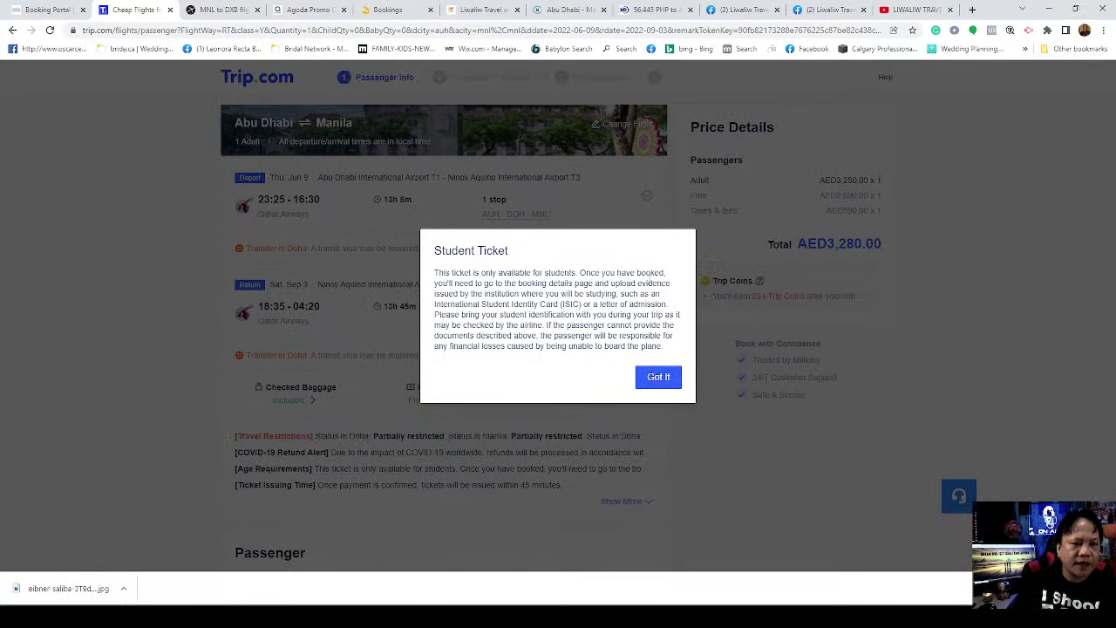
click(659, 379)
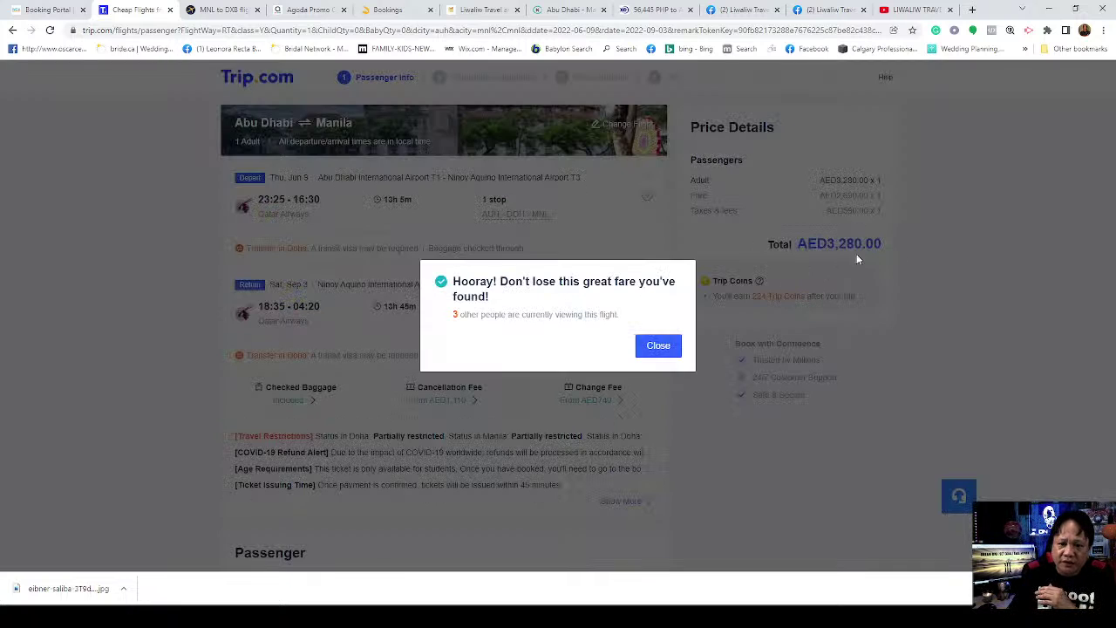
Step: Dismiss the 'Don't lose this great fare' popup on the booking page
click(659, 347)
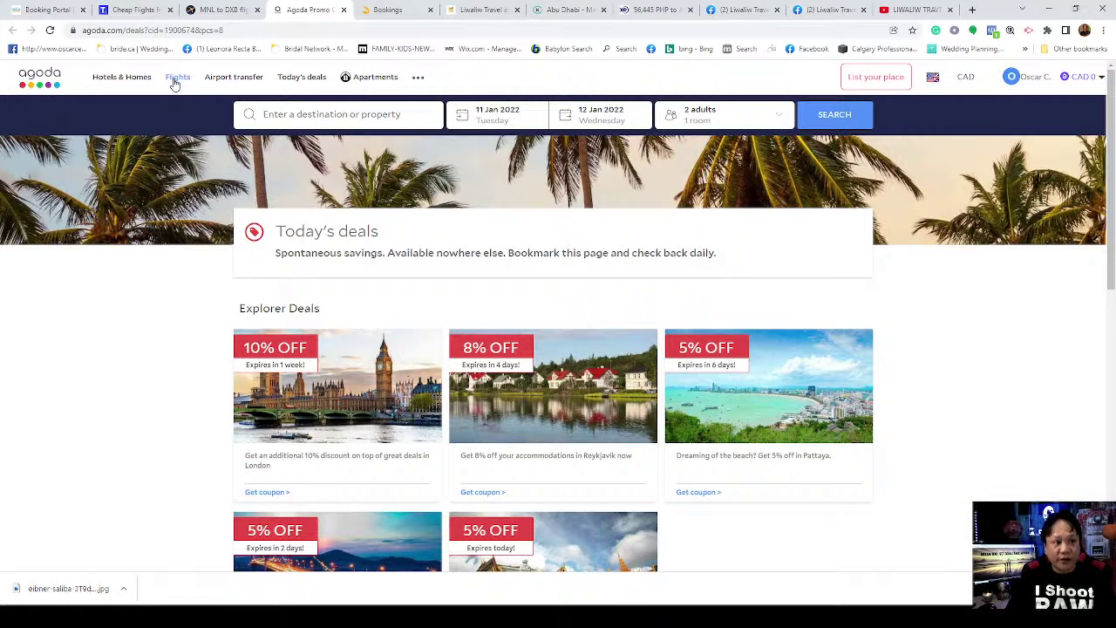
Step: Open Agoda's flight search and check the Abu Dhabi (AUH) to Manila (MNL) route
click(175, 81)
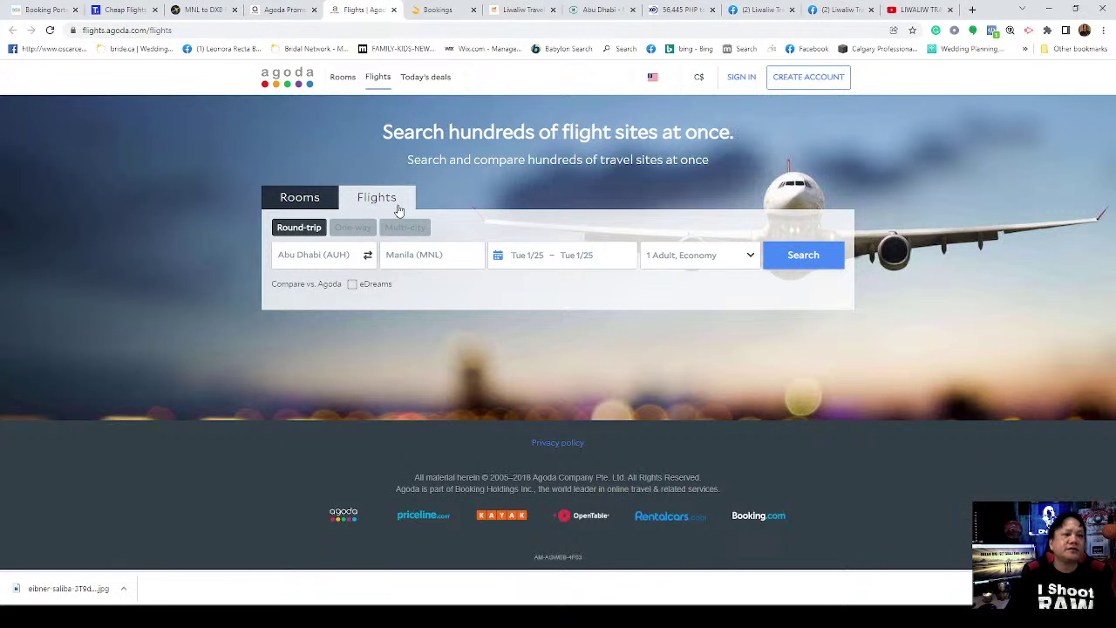
click(288, 11)
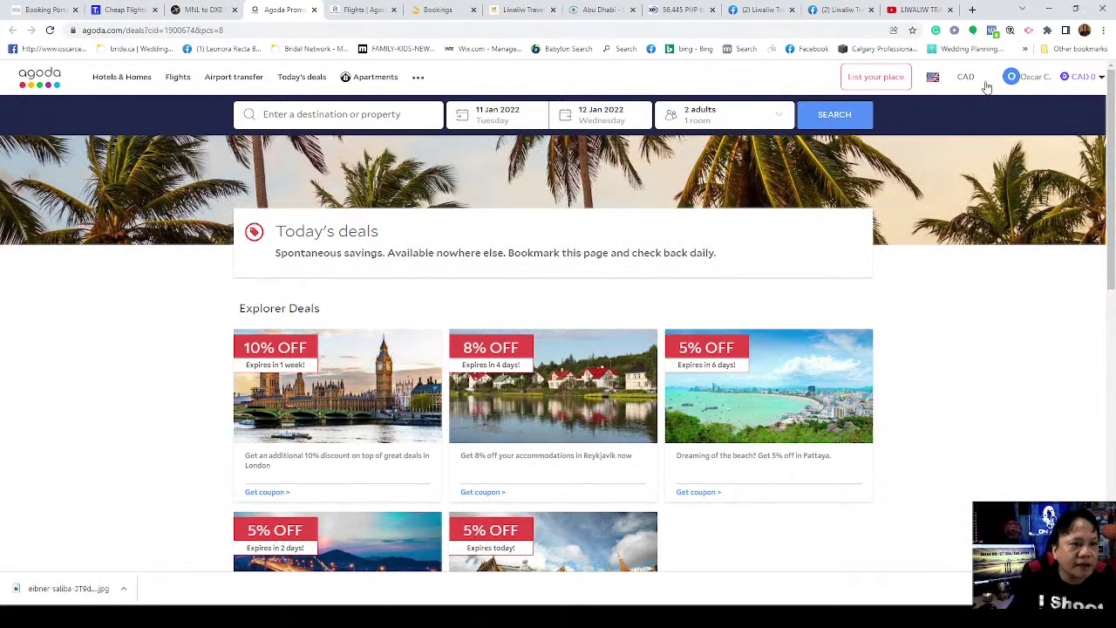
click(350, 10)
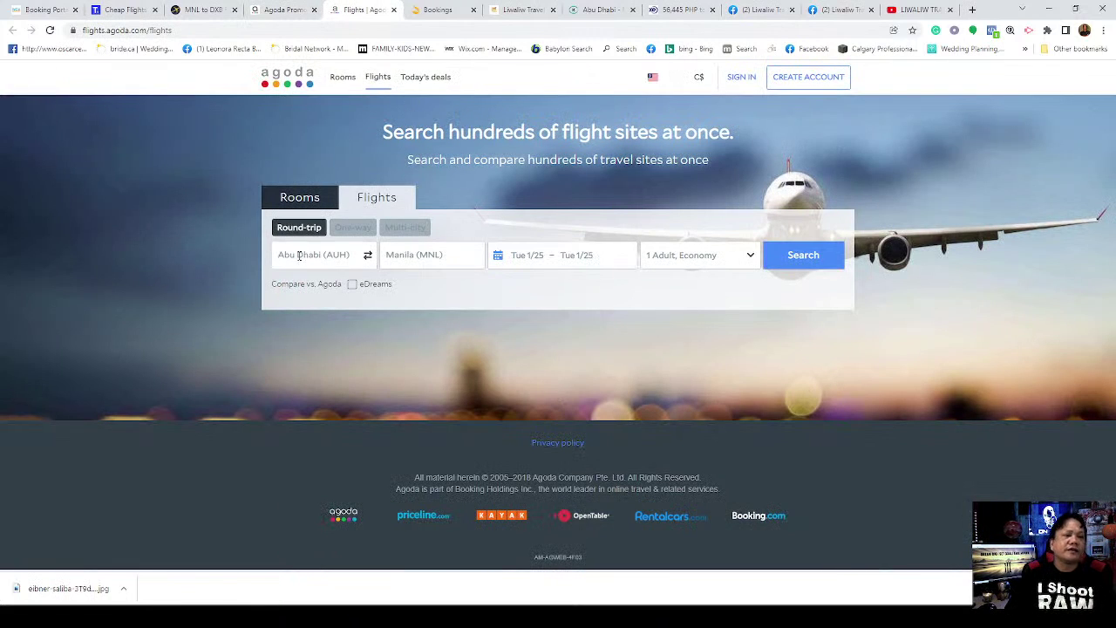
click(297, 258)
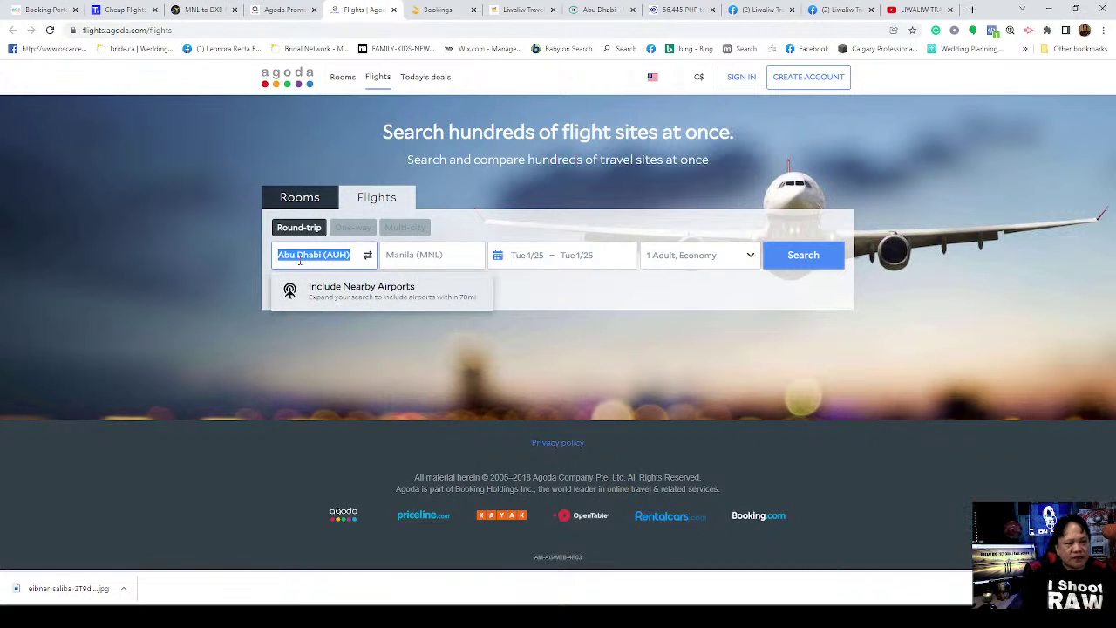
click(419, 259)
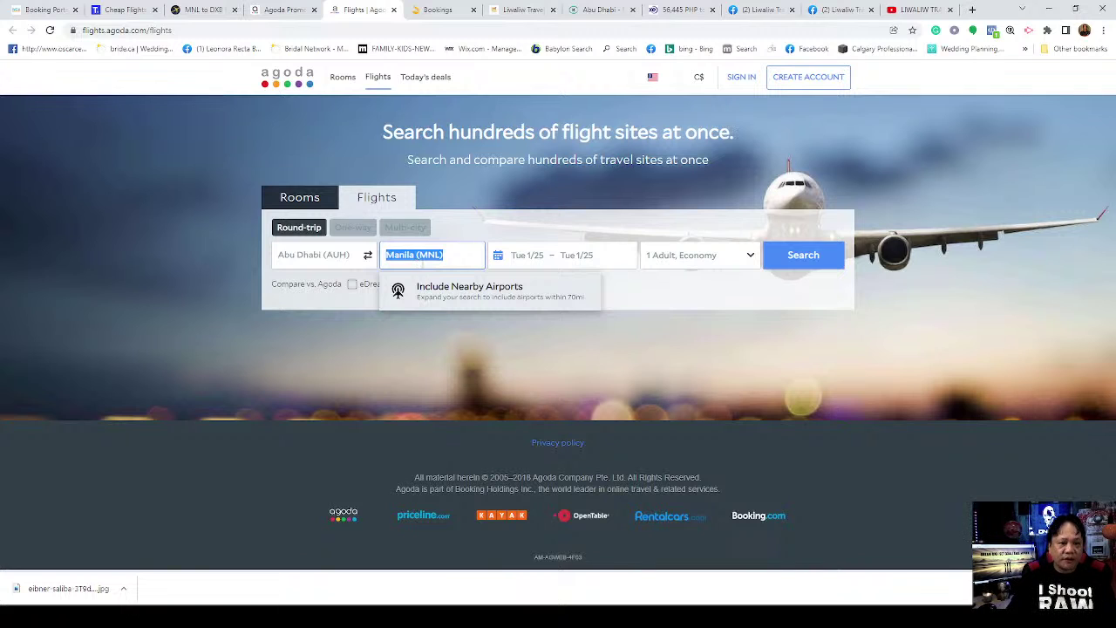
Step: Open the departure calendar and page ahead to April 2022
click(526, 259)
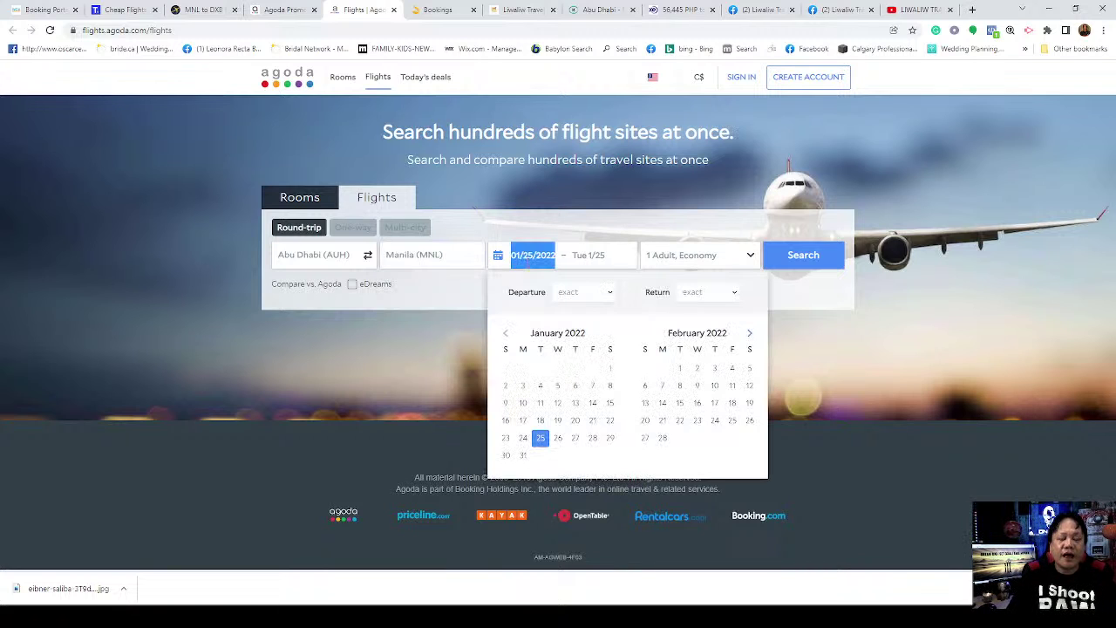
click(750, 334)
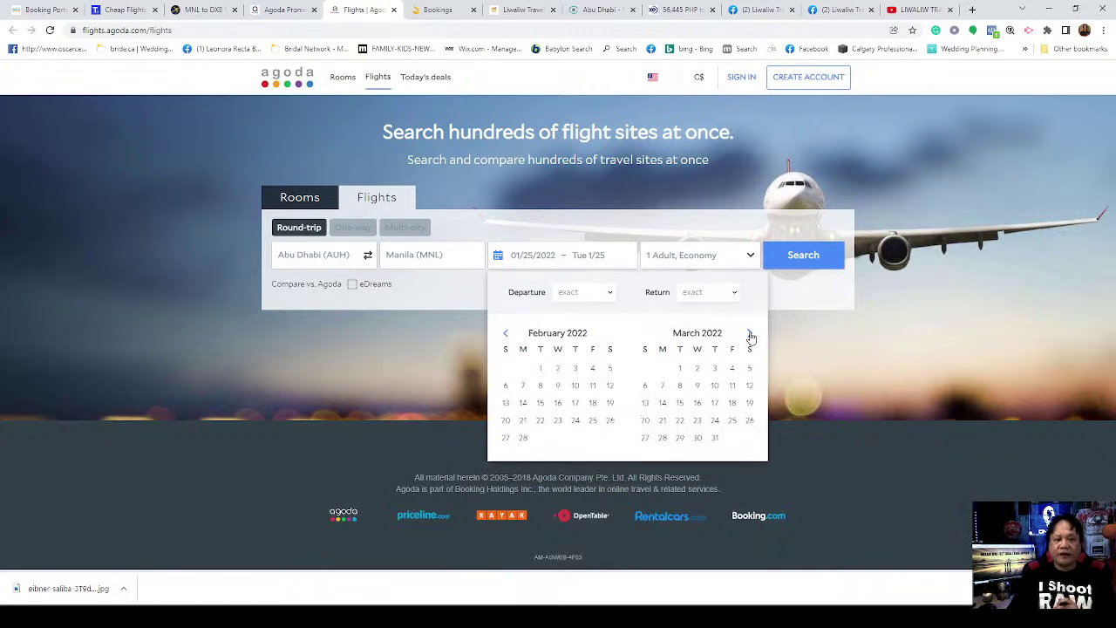
click(750, 334)
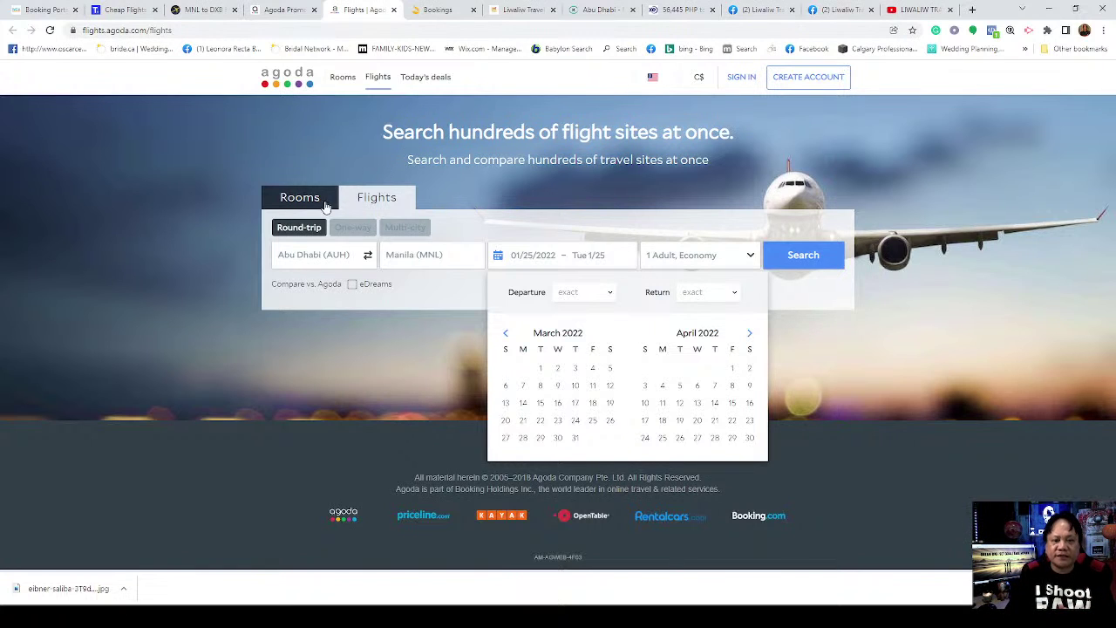
Step: Page the calendar to June 2022 and set Thursday June 9 as the departure date
click(748, 335)
click(748, 335)
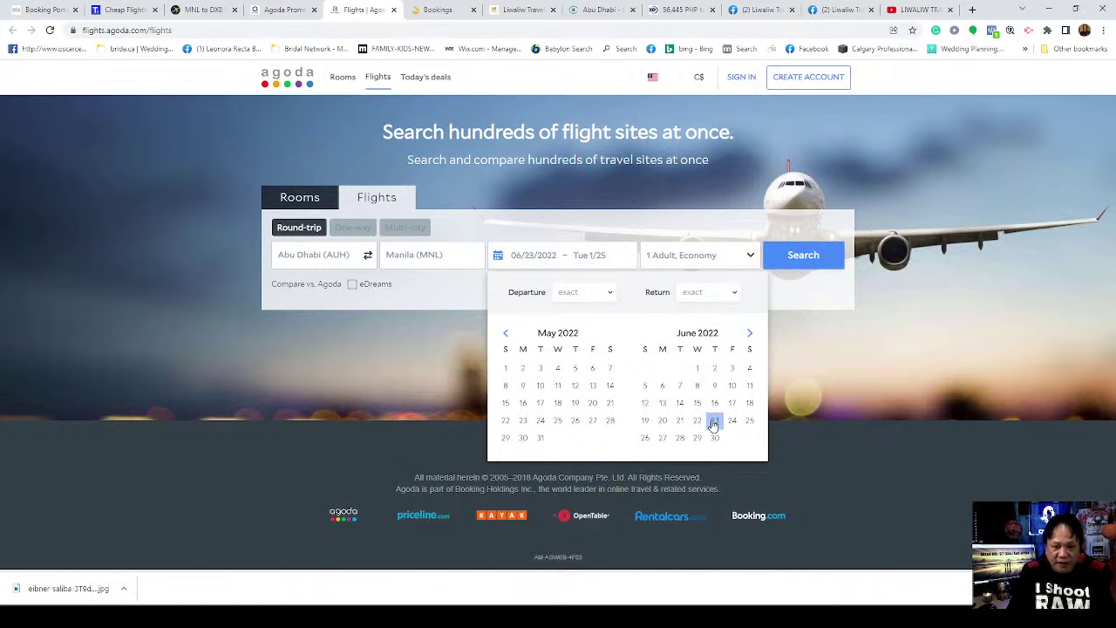
click(714, 387)
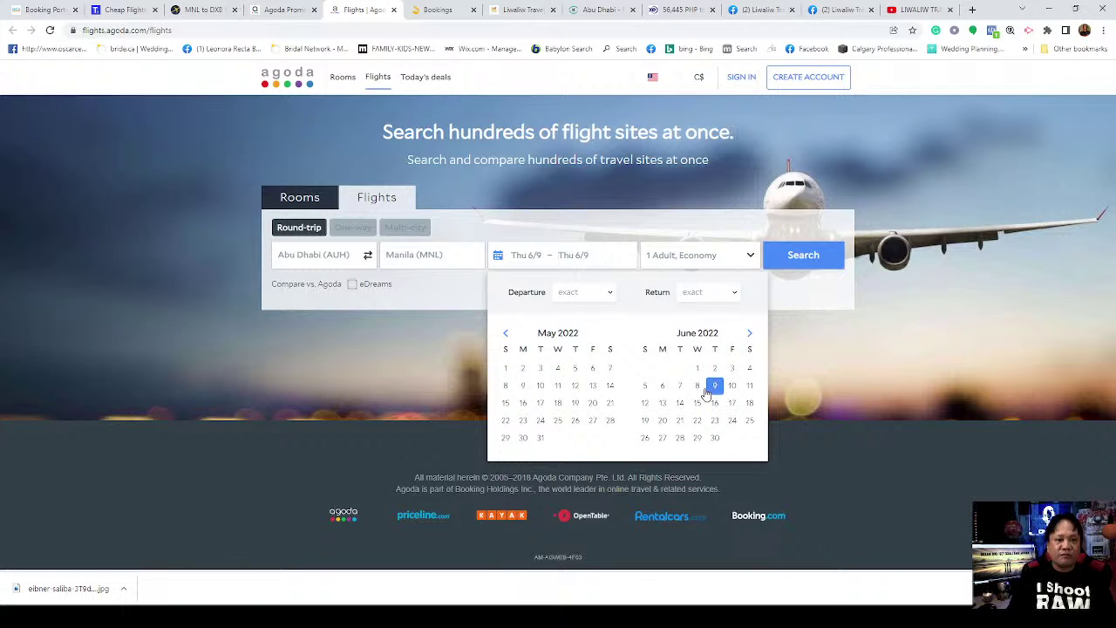
click(674, 256)
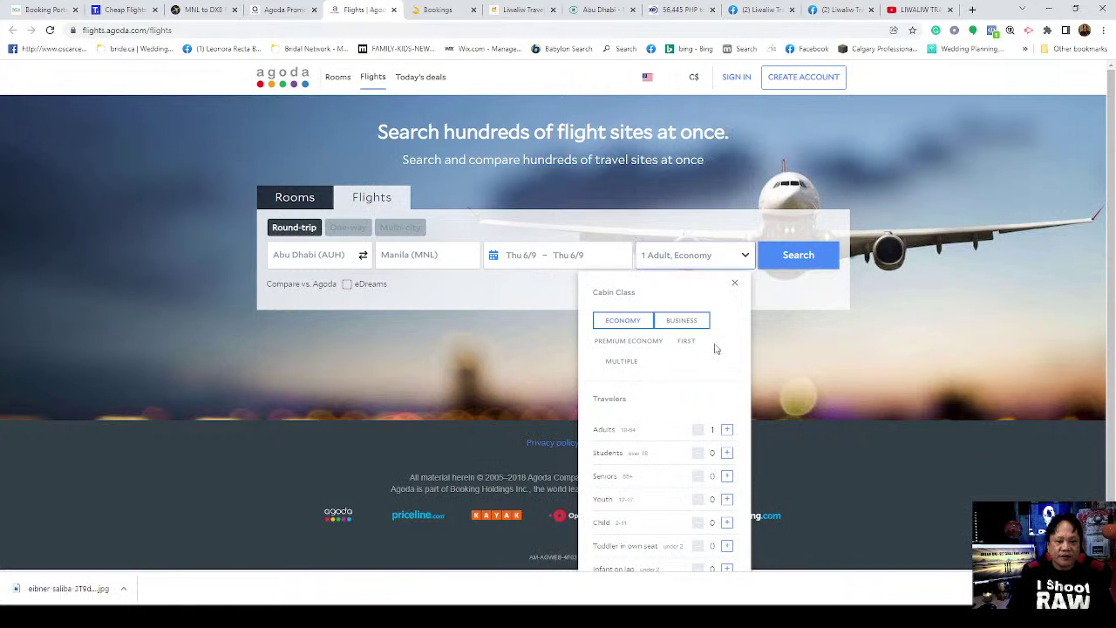
Step: Set the return date to Saturday September 3 and confirm the June 9 – September 3 dates
click(575, 255)
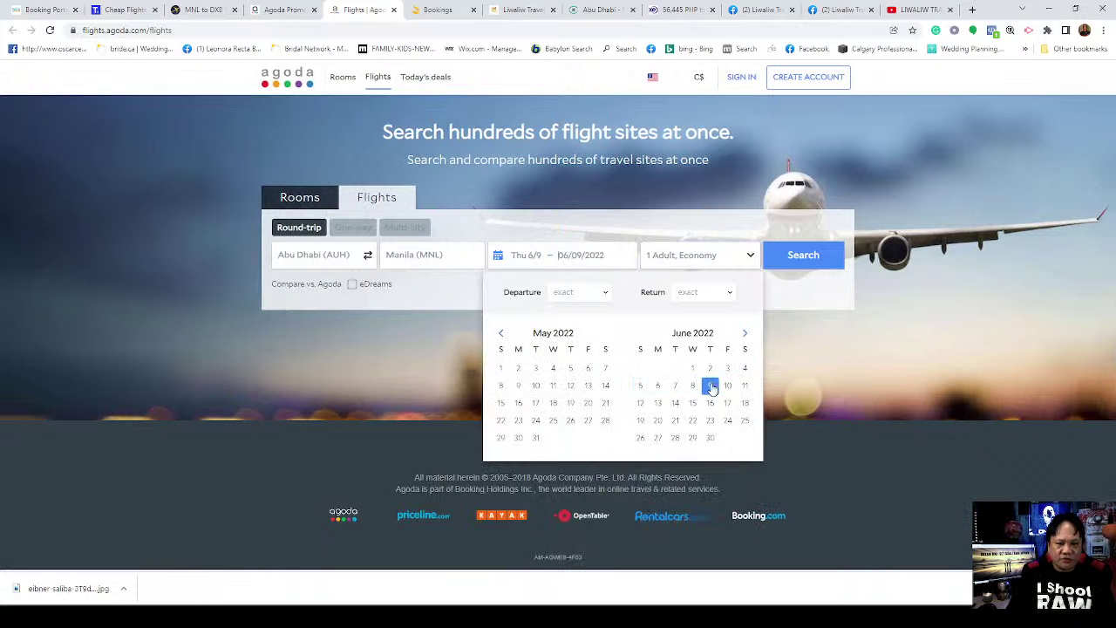
click(744, 336)
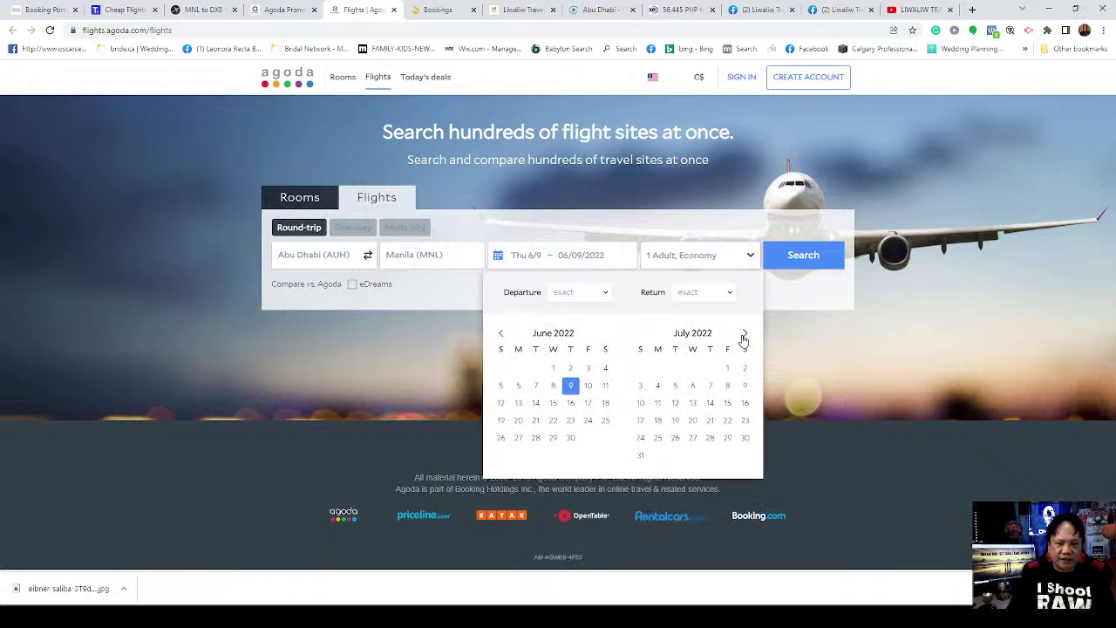
click(744, 336)
click(744, 337)
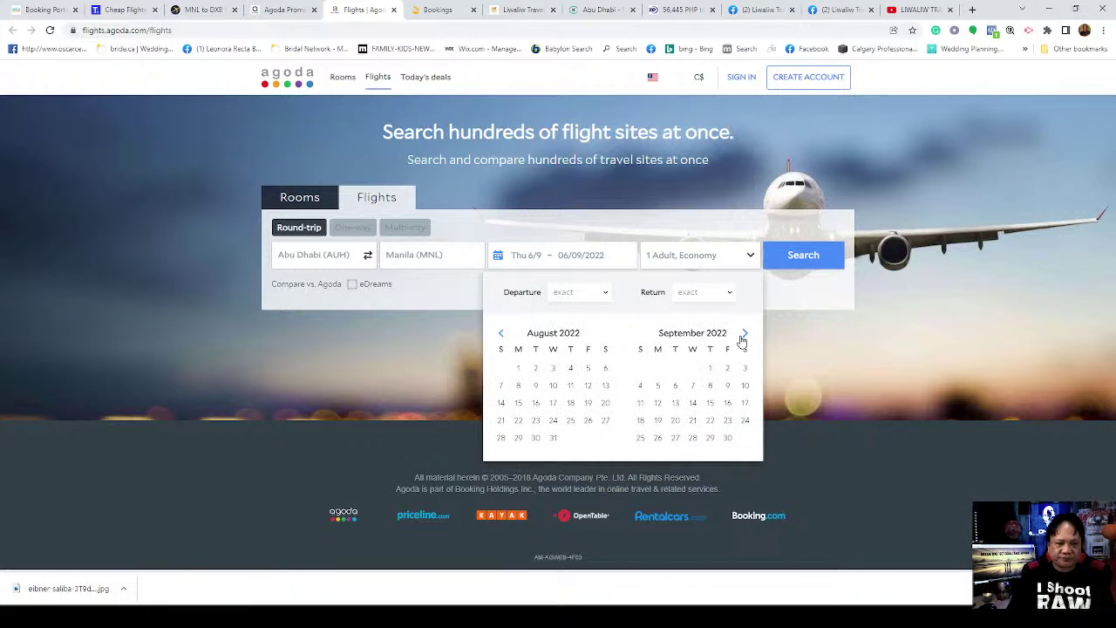
click(691, 382)
click(745, 369)
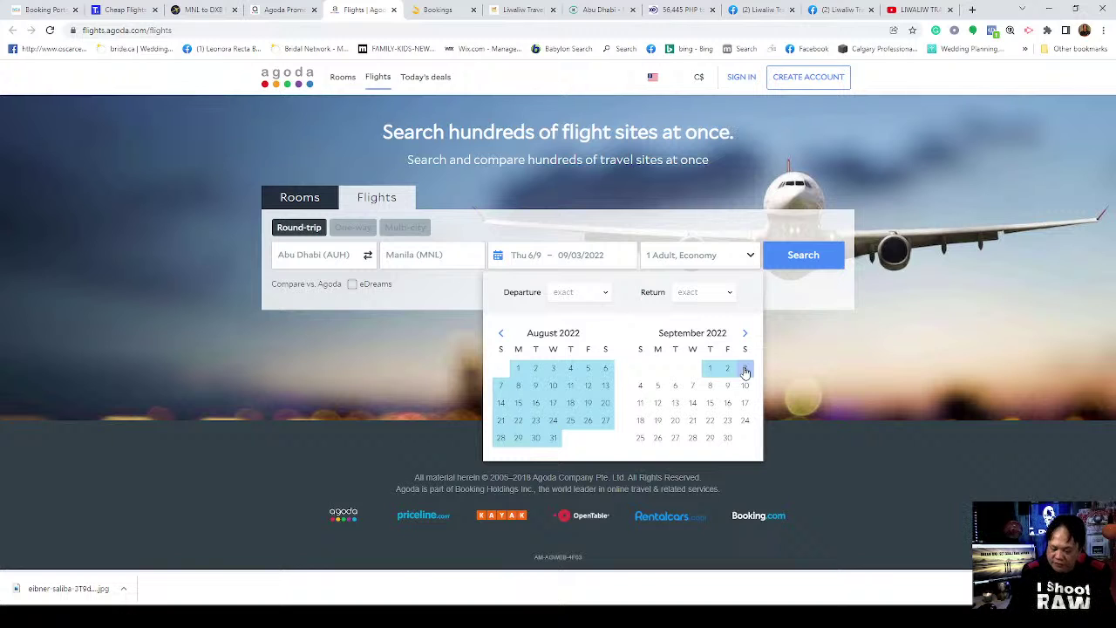
click(746, 369)
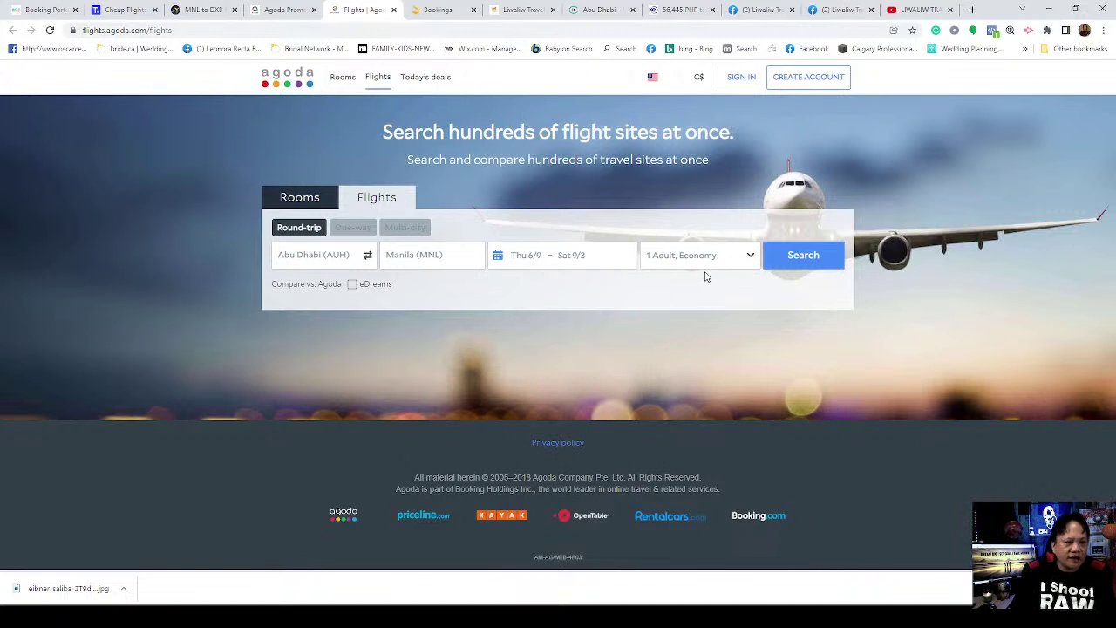
Step: Search the June 9 – Sep 3 flights and review the 57 results: cheapest C$1,129, best C$1,270
click(807, 262)
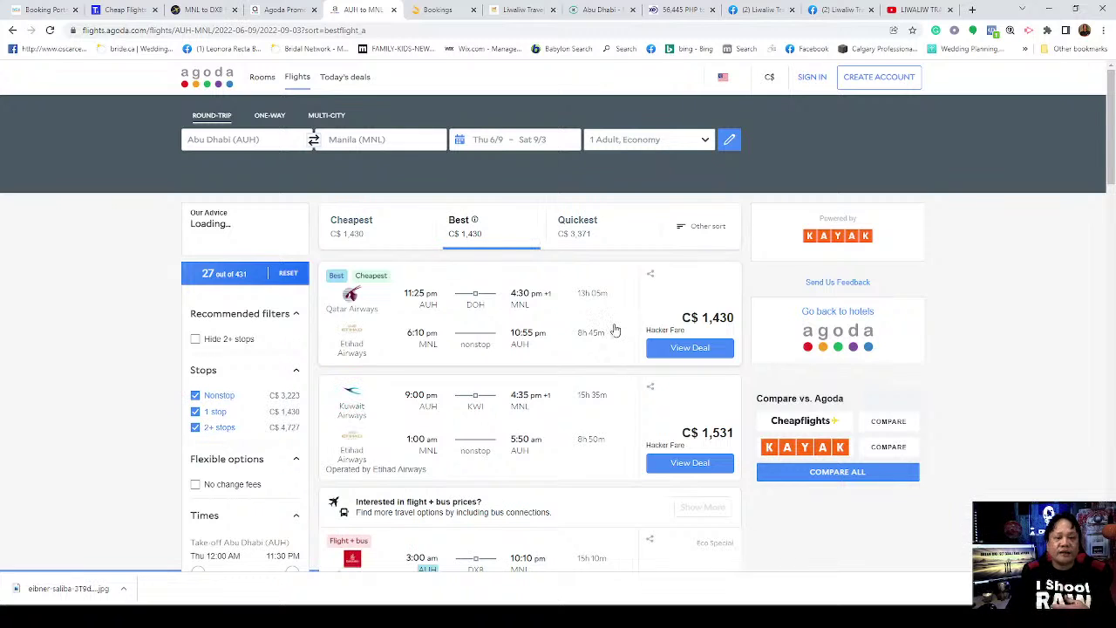
scroll(619, 347, down, 2)
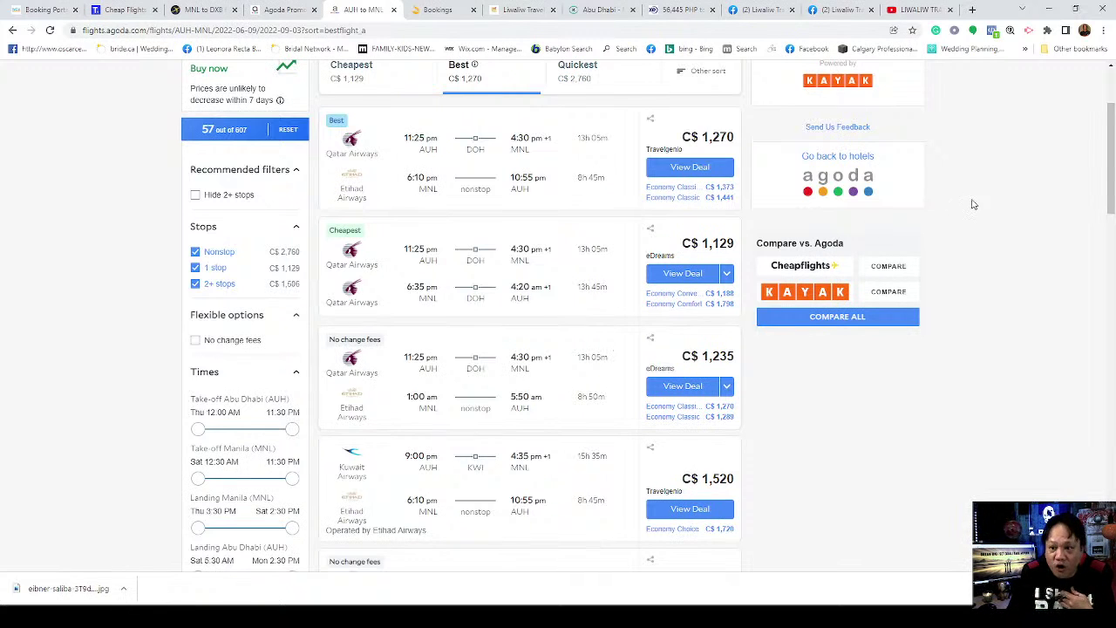
scroll(1111, 148, up, 1)
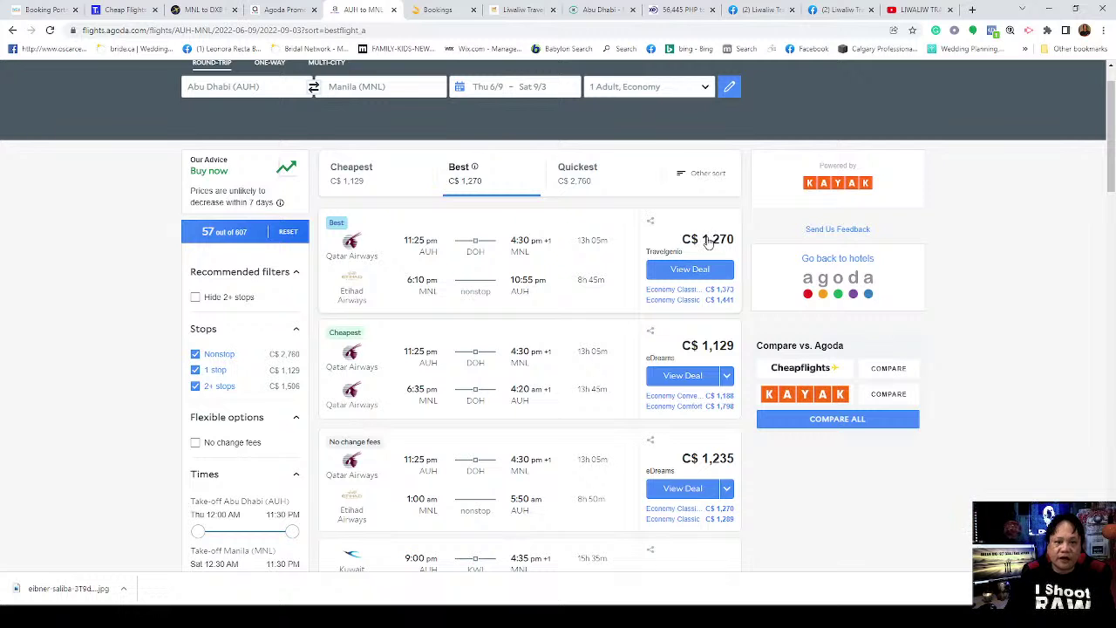
Step: In XE, enter 1270 and convert from CAD to AED, giving 3,678.91 dirhams
click(682, 10)
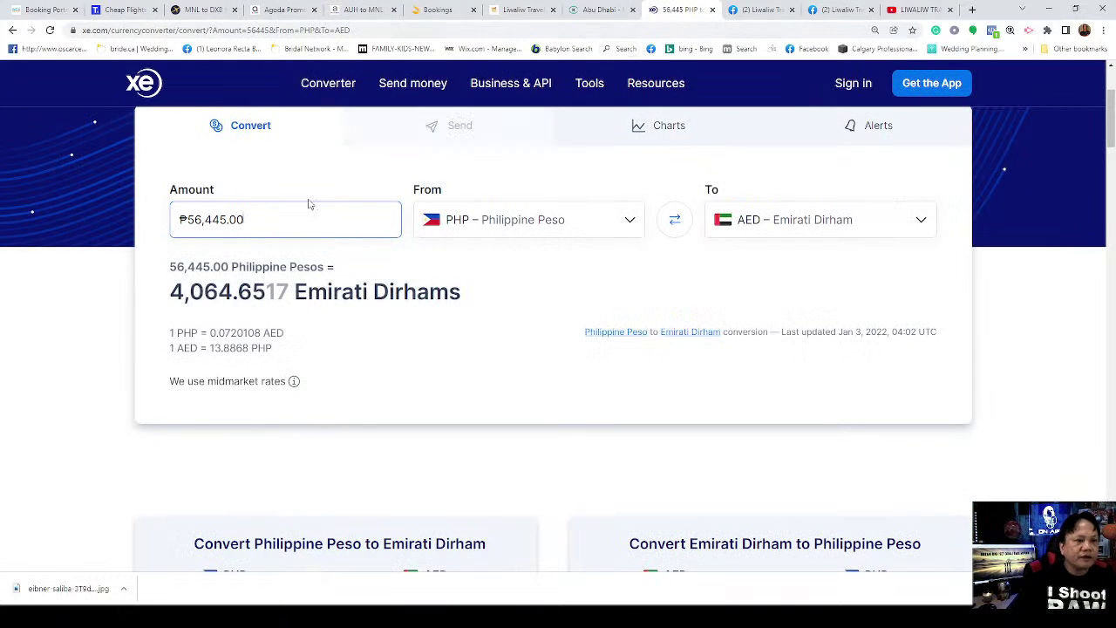
key(BackSpace)
key(BackSpace)
key(BackSpace)
key(BackSpace)
key(BackSpace)
key(BackSpace)
key(BackSpace)
key(BackSpace)
key(BackSpace)
text(12)
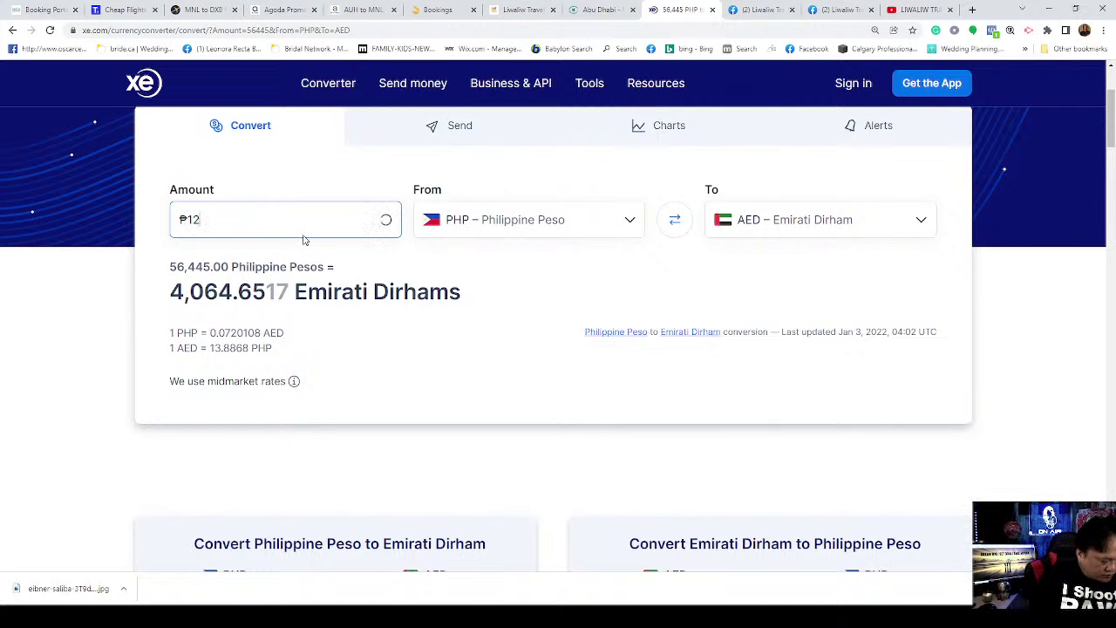
text(70)
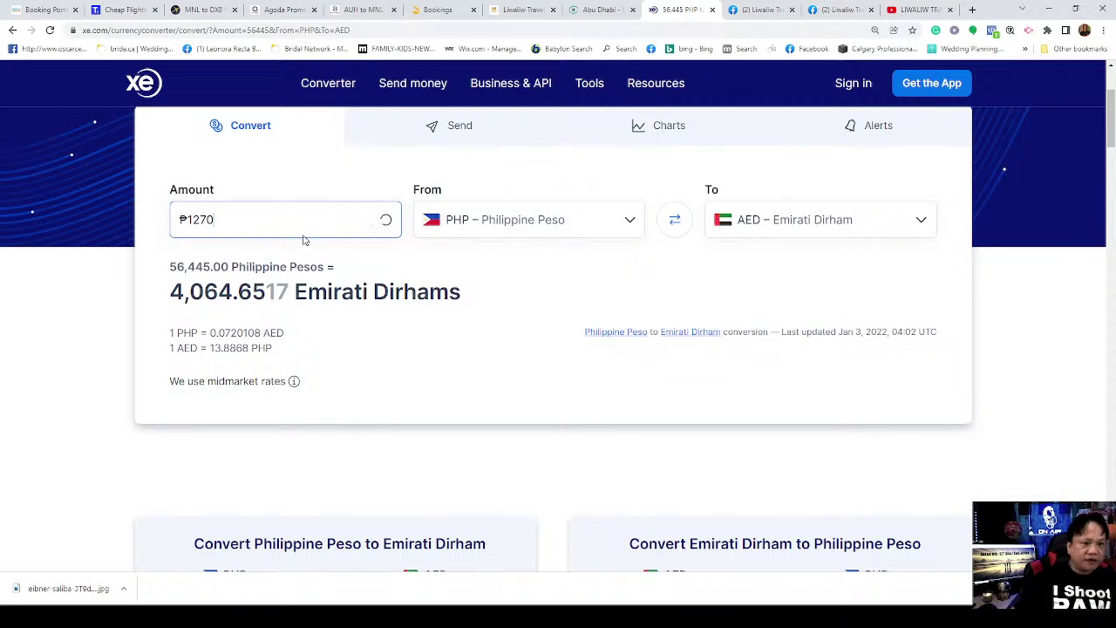
click(593, 219)
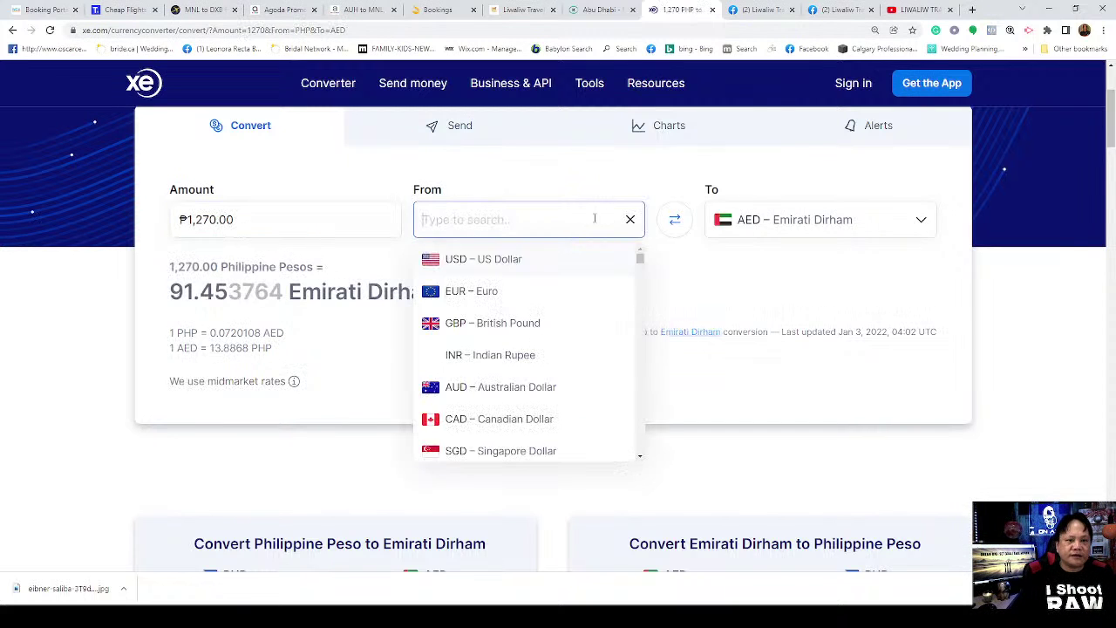
click(499, 418)
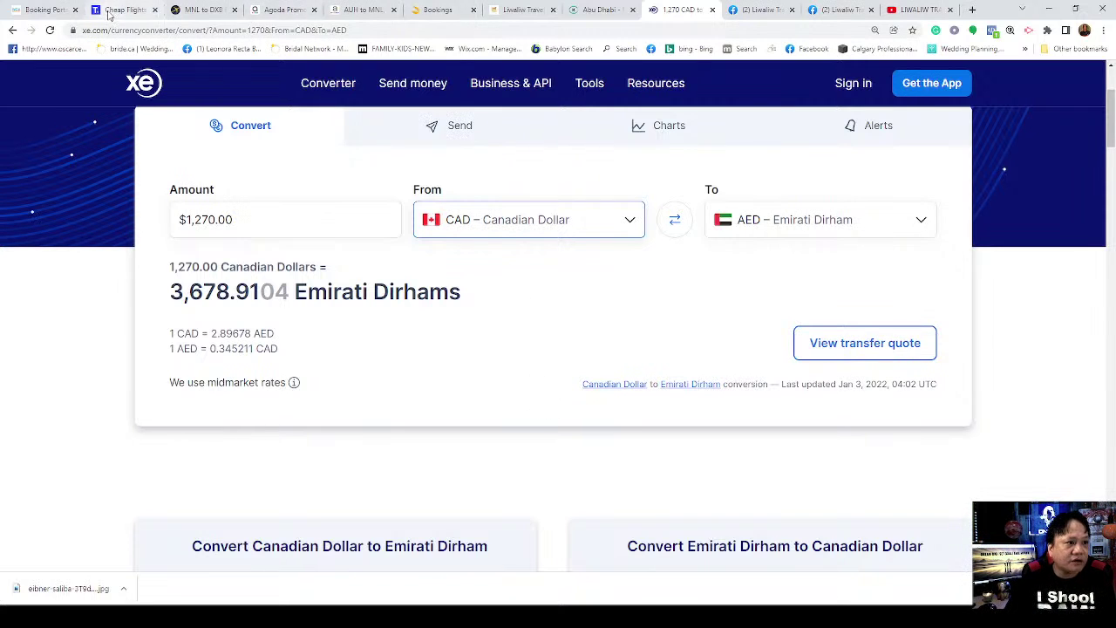
Step: Check the Trip.com booking and Agoda AUH–MNL results, then bring up Expedia's Dubai–Manila search
click(108, 11)
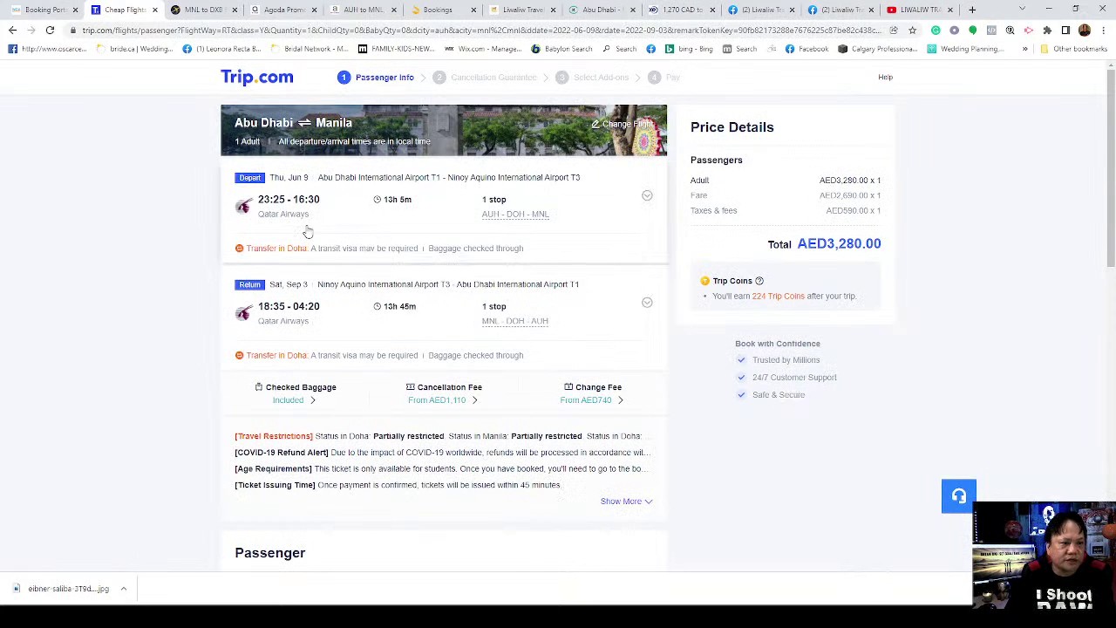
mouse_move(301, 232)
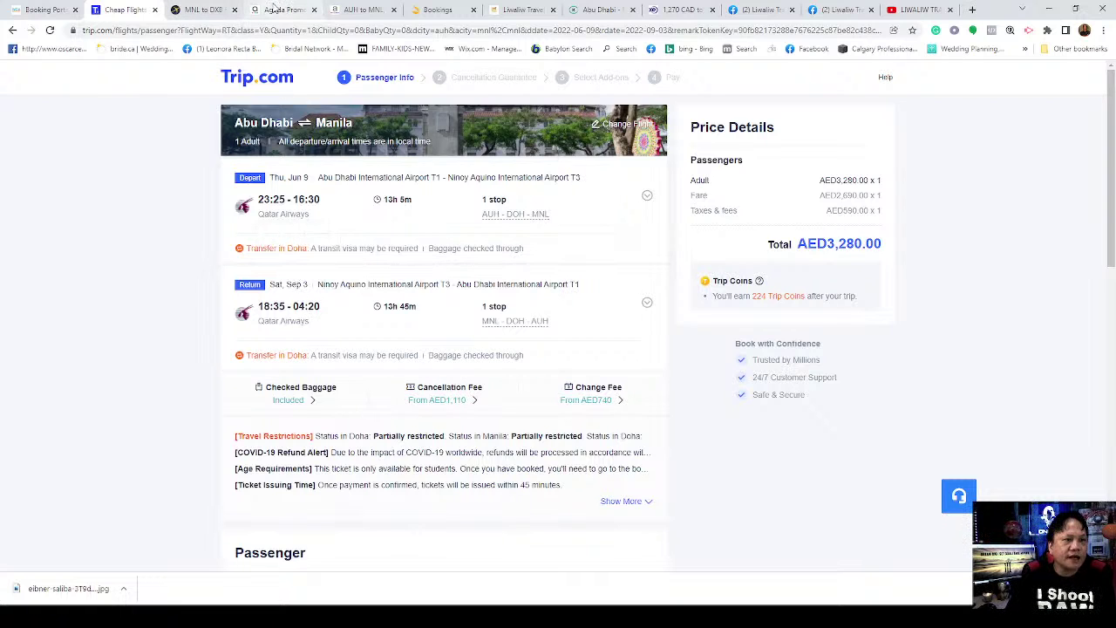
click(359, 9)
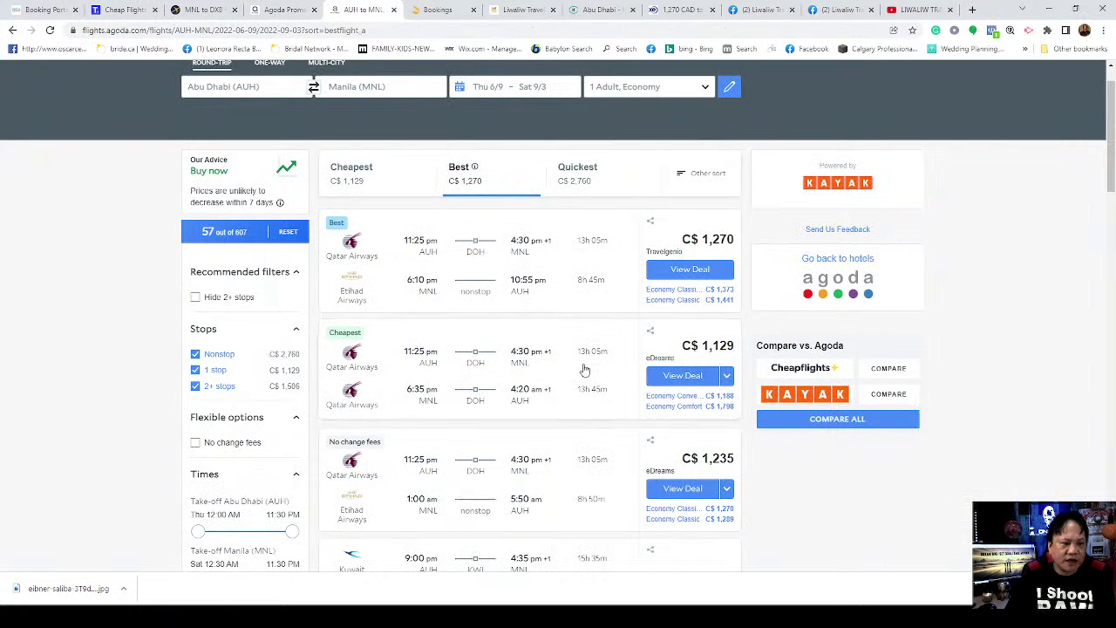
scroll(428, 381, down, 1)
scroll(428, 381, down, 2)
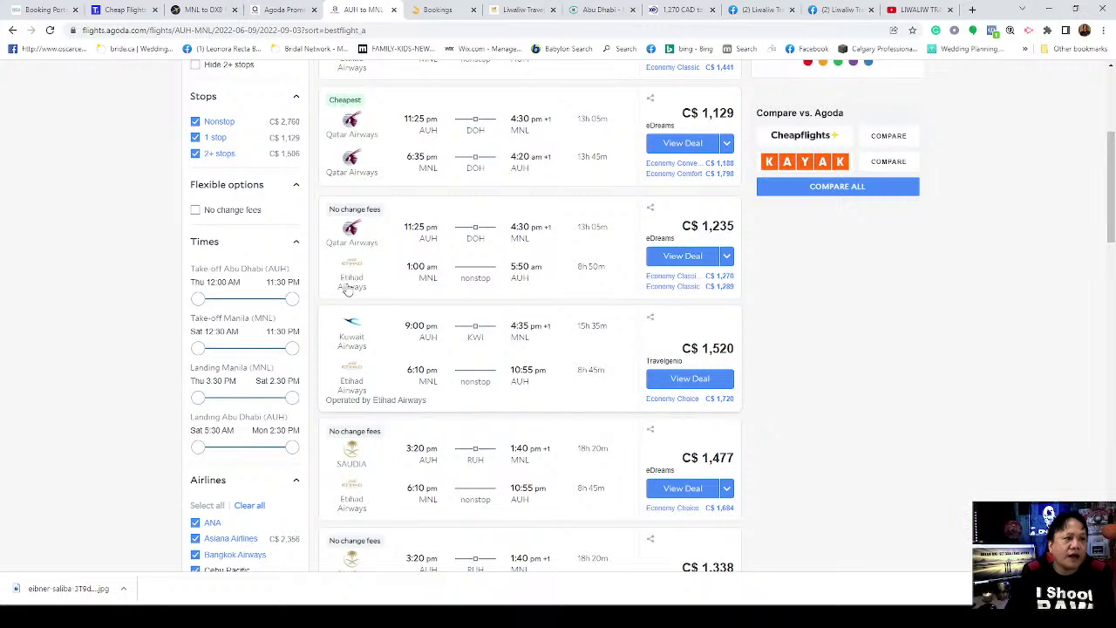
click(200, 10)
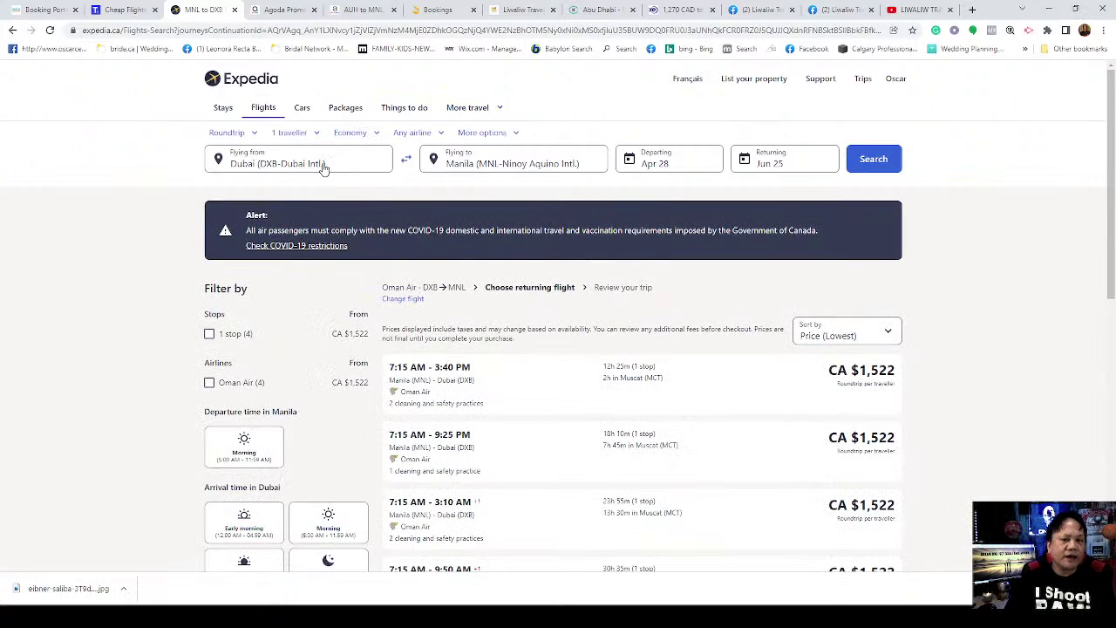
Step: Replace Dubai with Abu Dhabi (AUH) as the Expedia departure airport
click(322, 169)
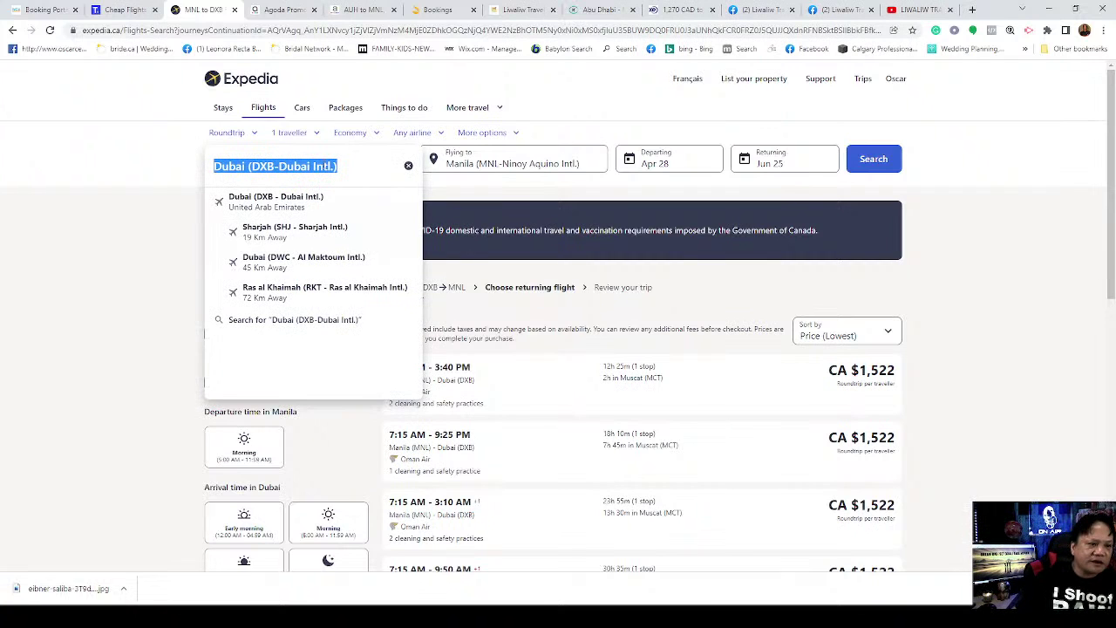
click(409, 168)
click(409, 168)
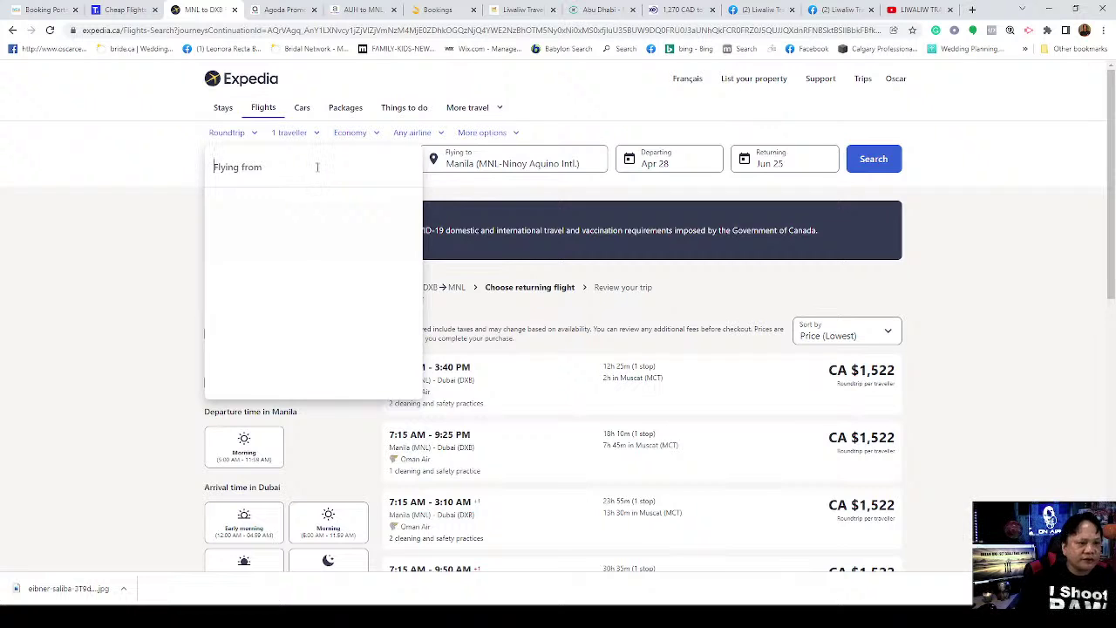
text(ABU)
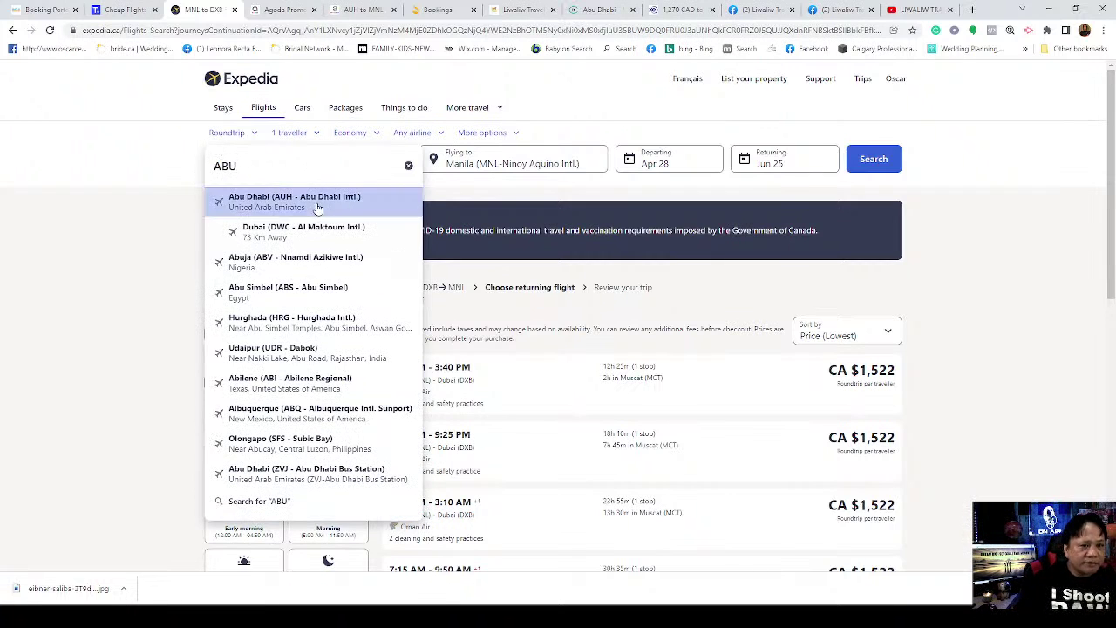
click(317, 205)
Step: Set travel dates to depart July 9 and return September 3
click(667, 171)
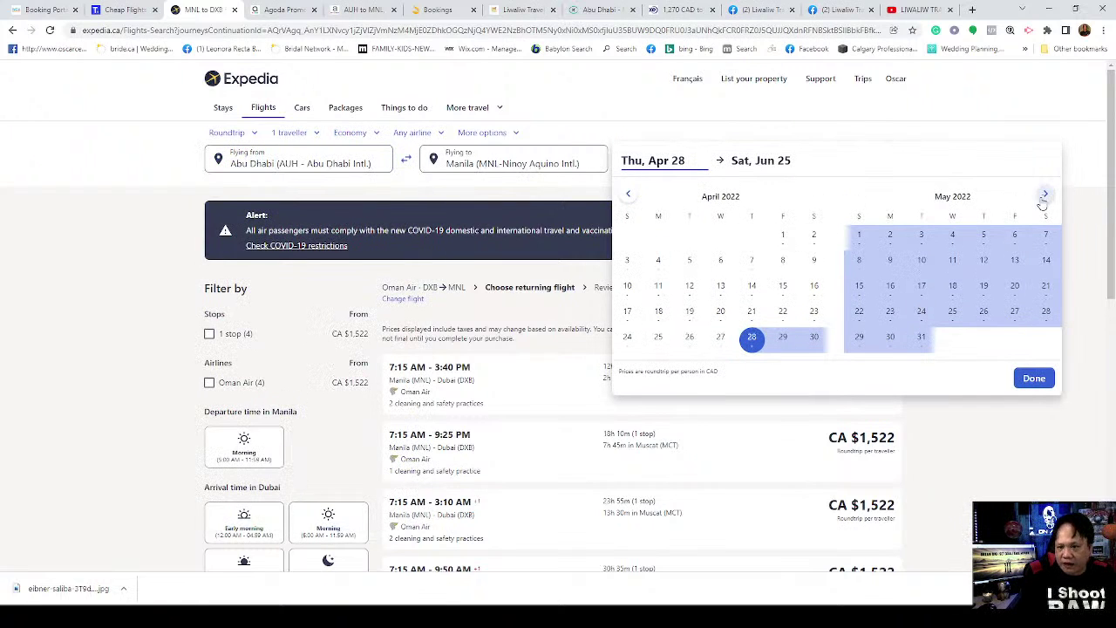
click(1046, 199)
click(1046, 199)
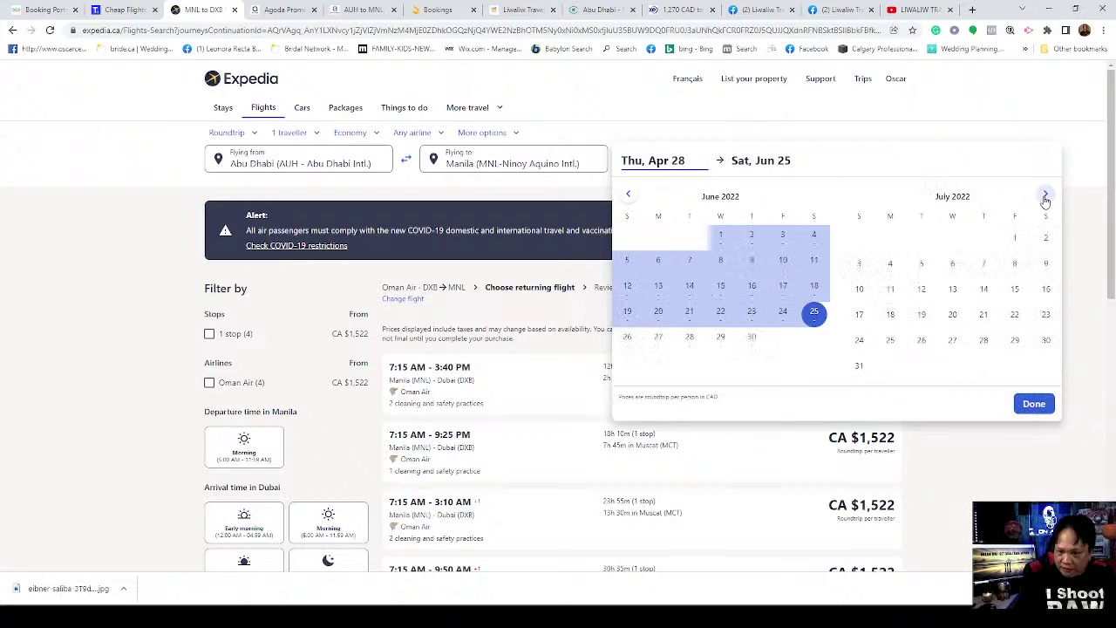
click(1046, 263)
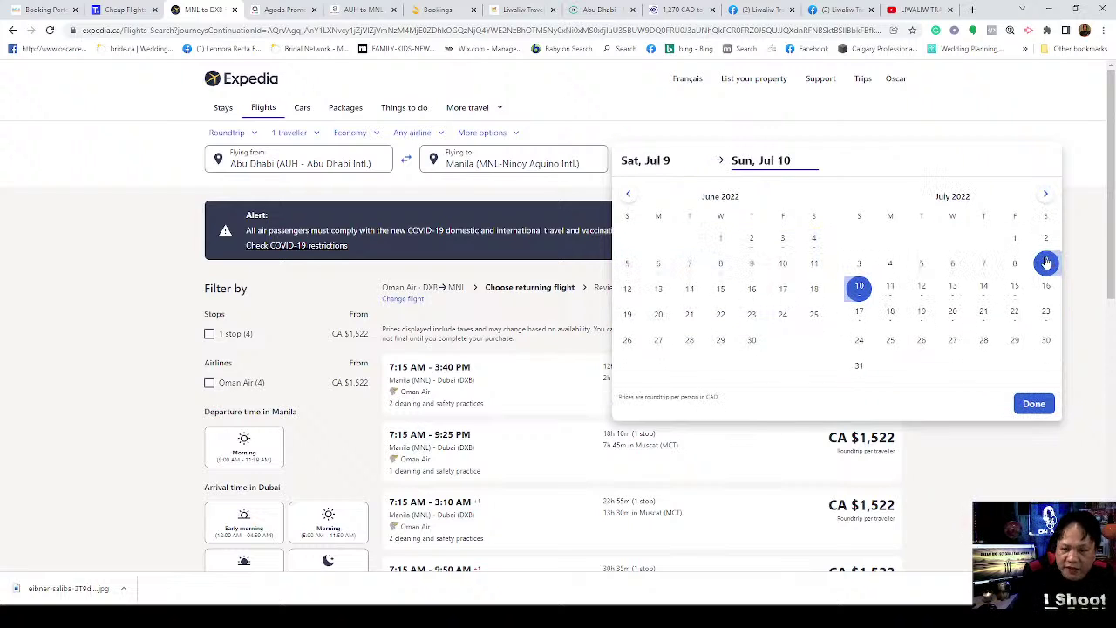
click(1046, 195)
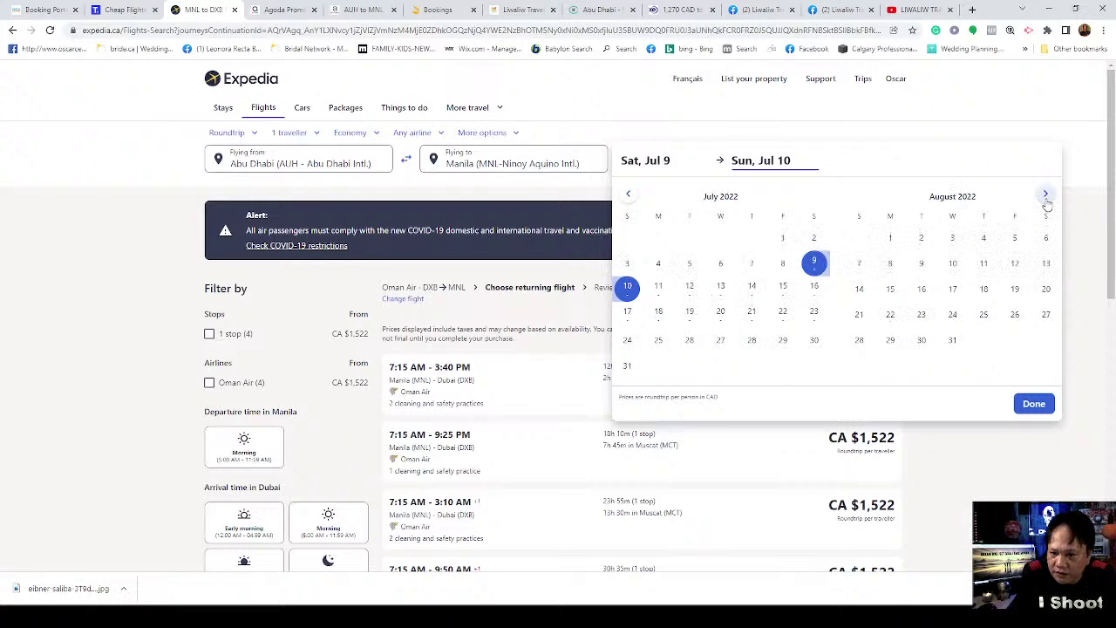
click(1045, 195)
click(1045, 238)
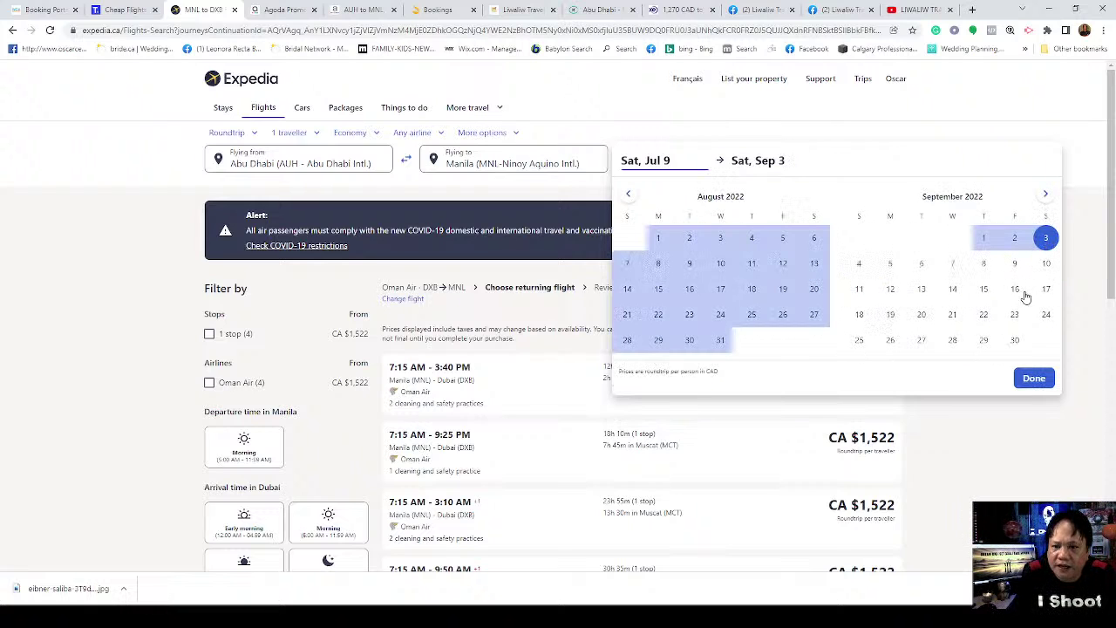
click(1033, 378)
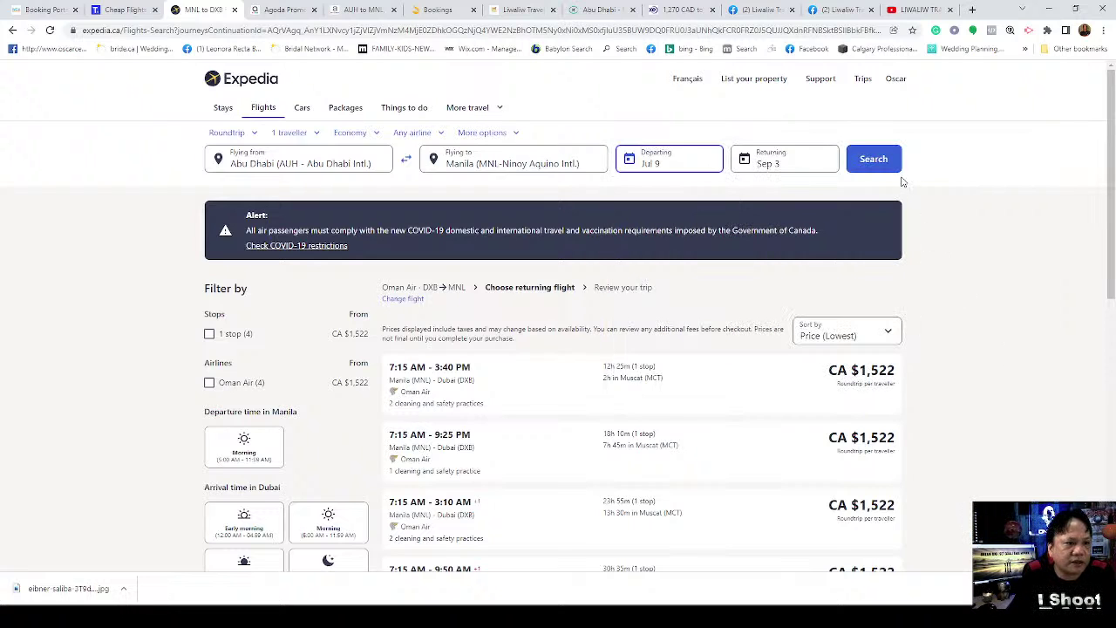
Step: Search and inspect the CA$1,157 Turkish Airlines fare via Istanbul, including its full itinerary
click(872, 160)
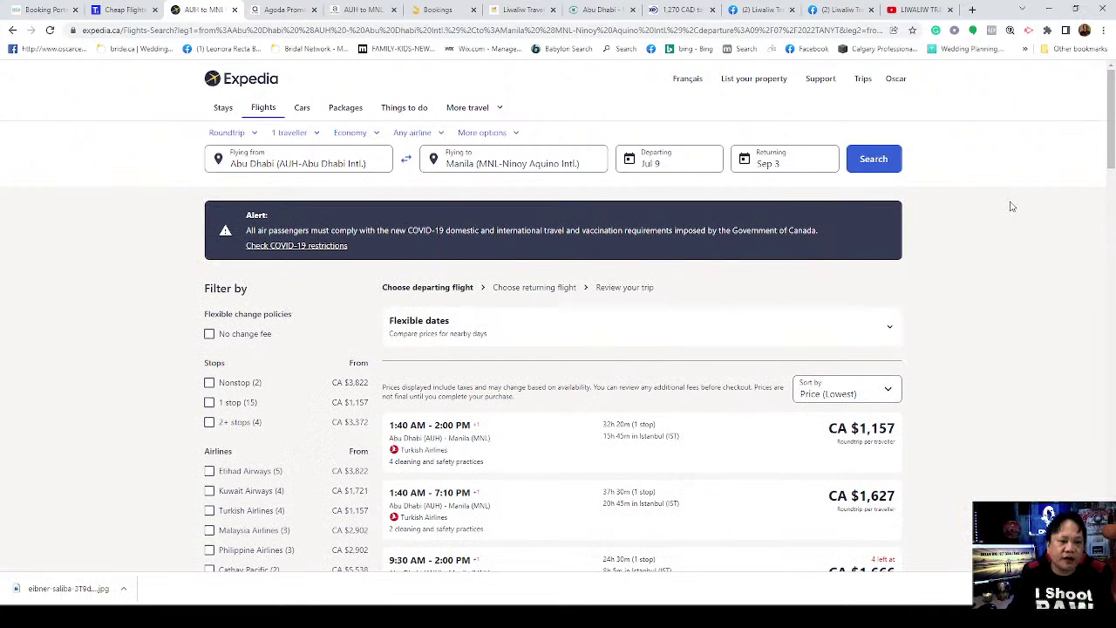
scroll(667, 375, down, 3)
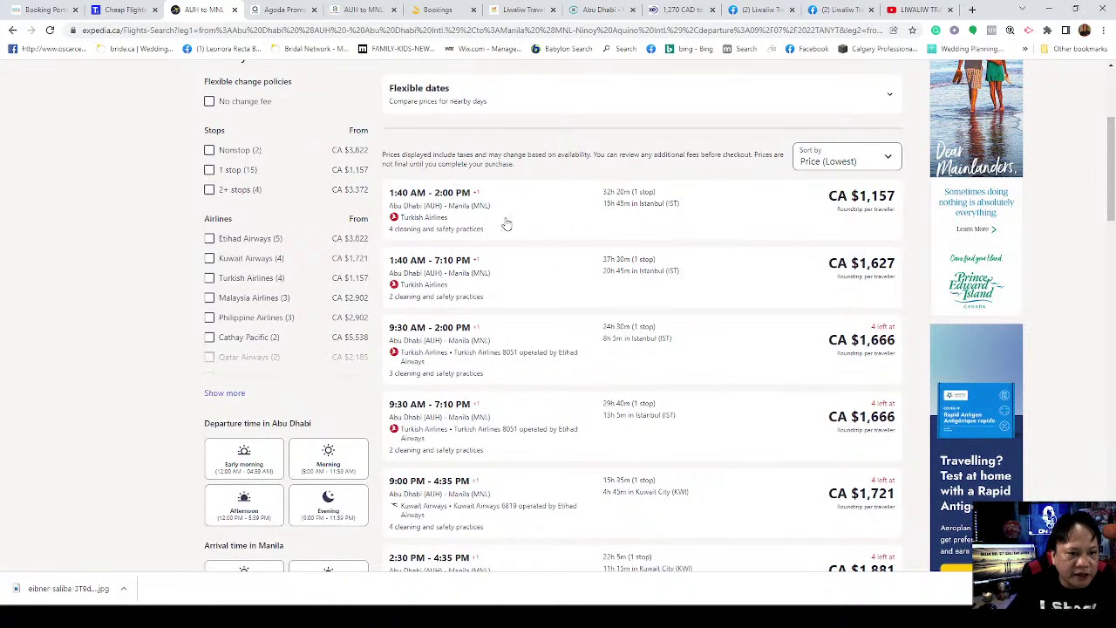
click(459, 221)
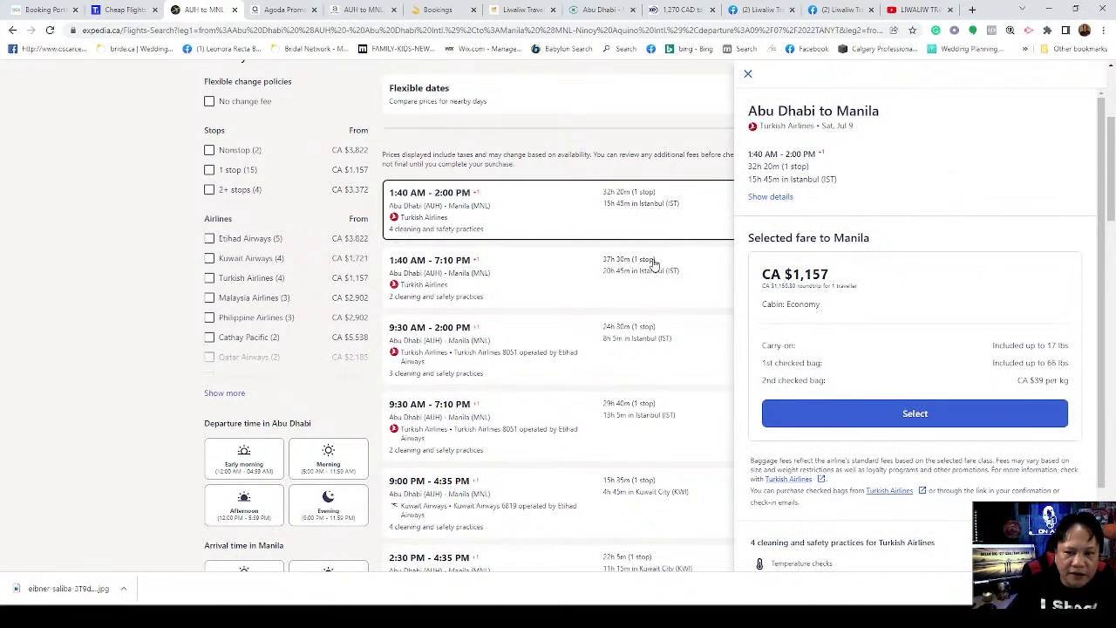
click(767, 198)
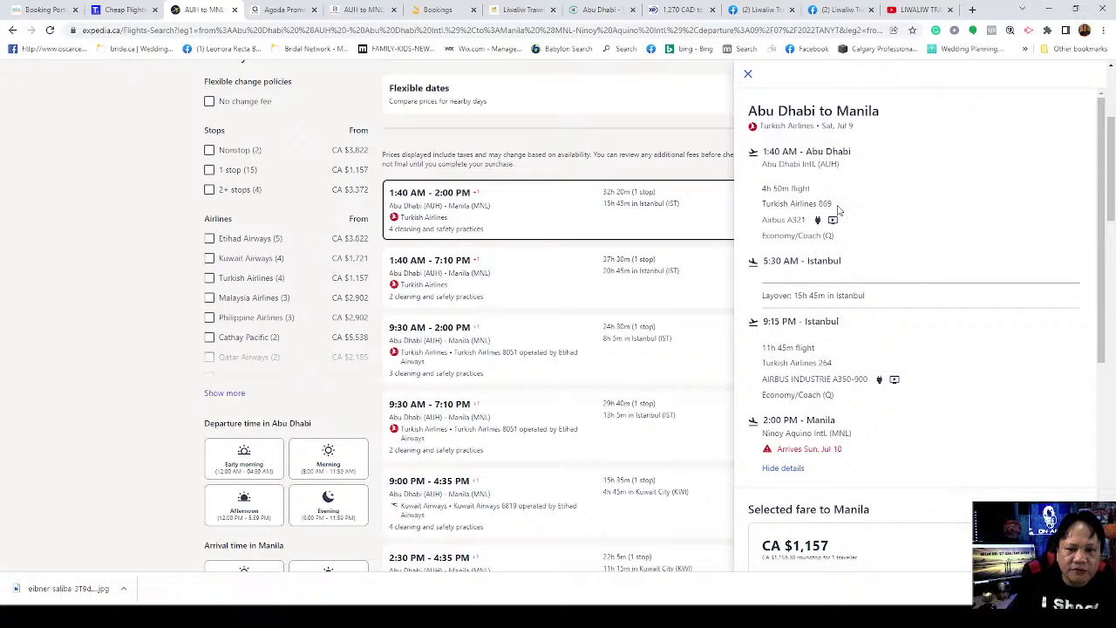
scroll(886, 225, down, 2)
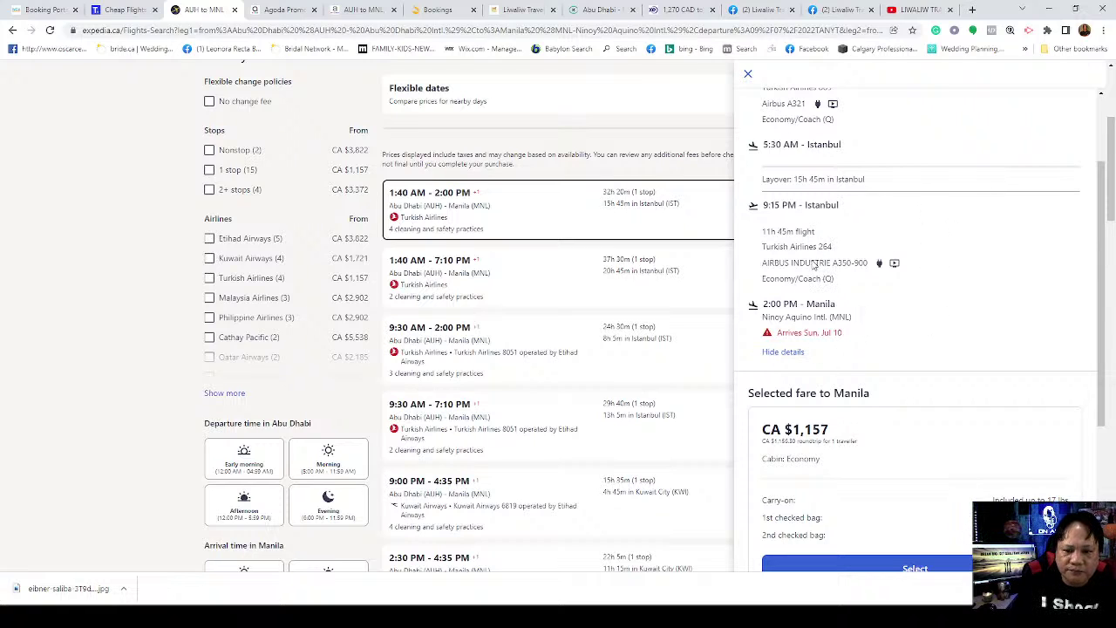
scroll(814, 267, down, 4)
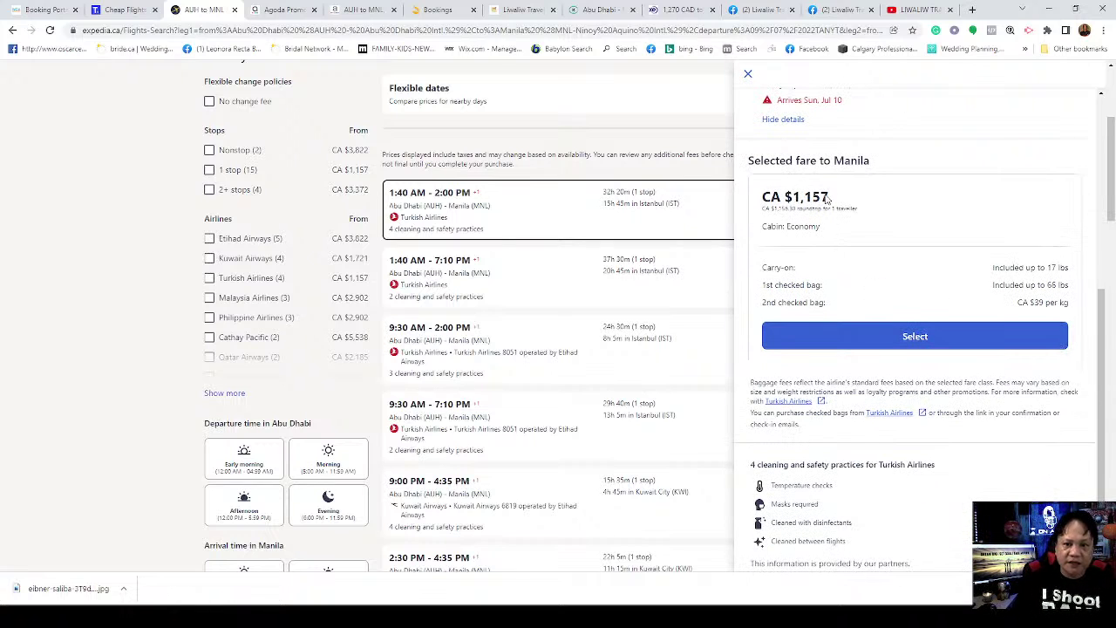
Step: In XE, replace the 1,270 amount with 1157 Canadian dollars to convert to dirhams
click(664, 13)
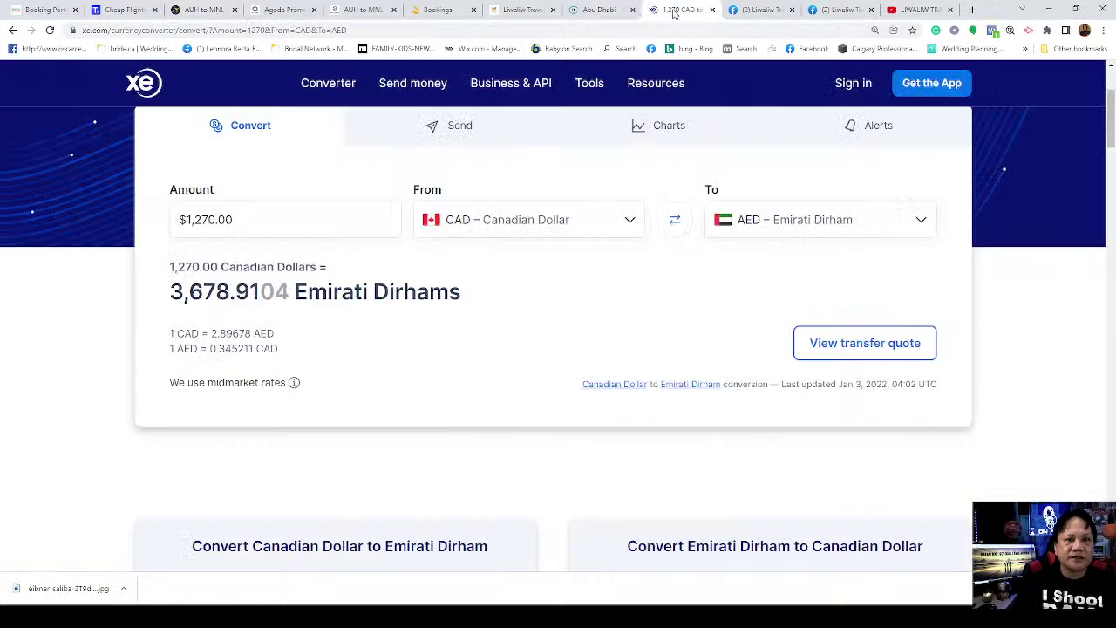
click(277, 228)
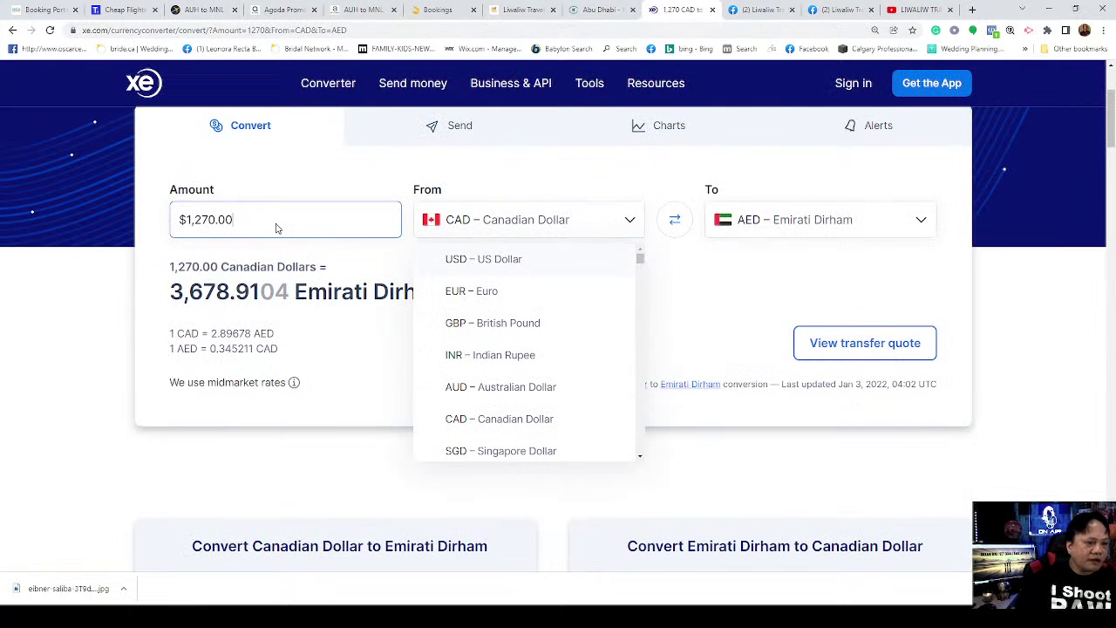
key(ctrl+a)
text(1)
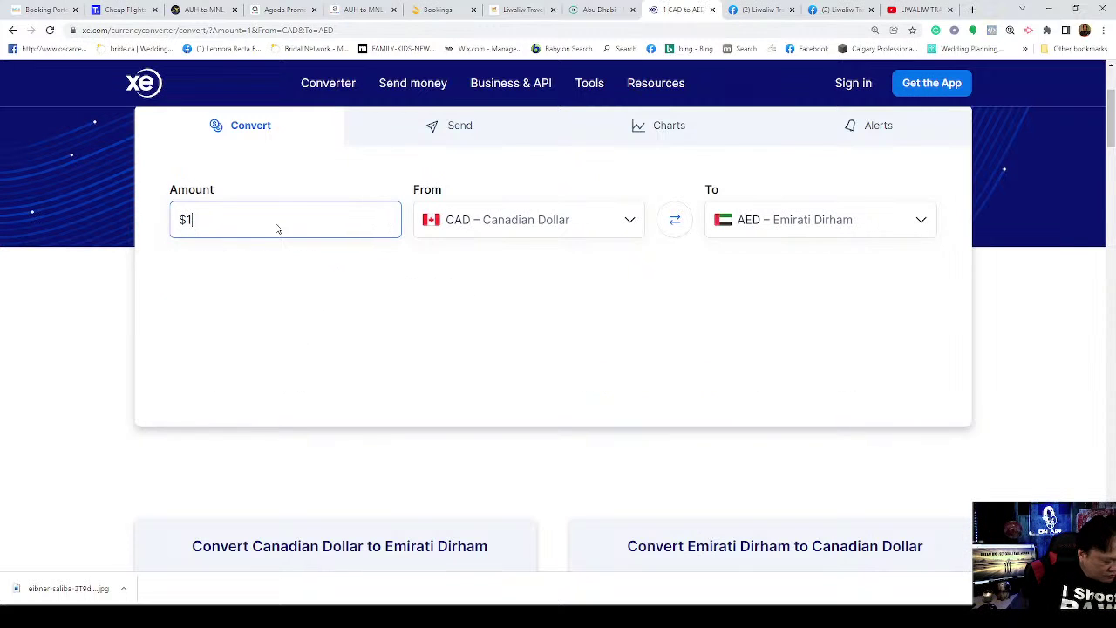
text(157)
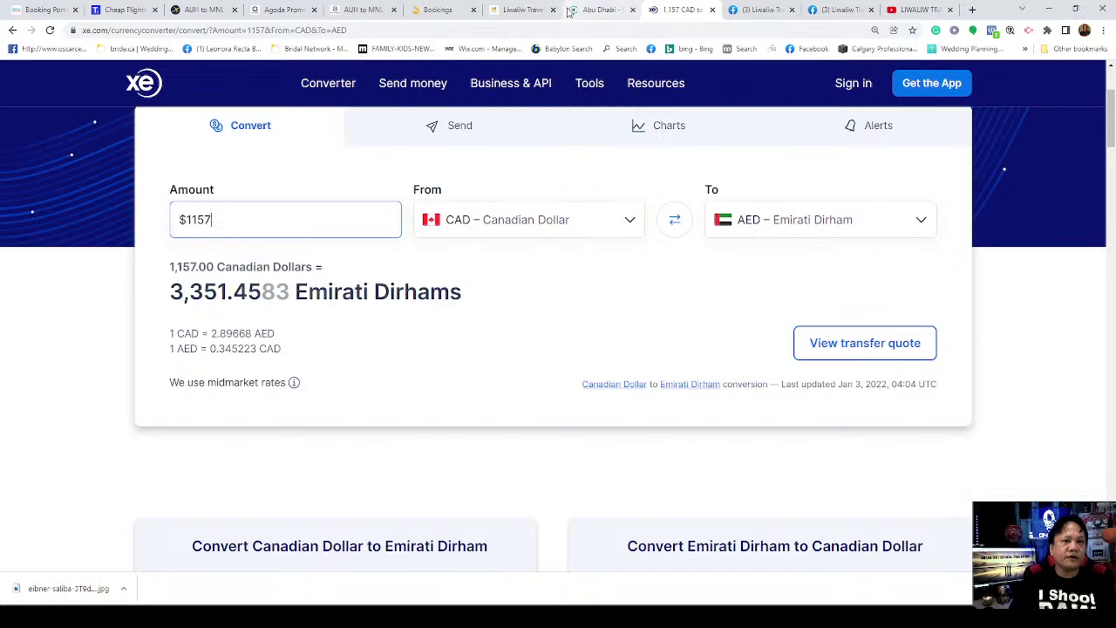
Step: Close the Kiwi.com Abu Dhabi booking tab
click(526, 11)
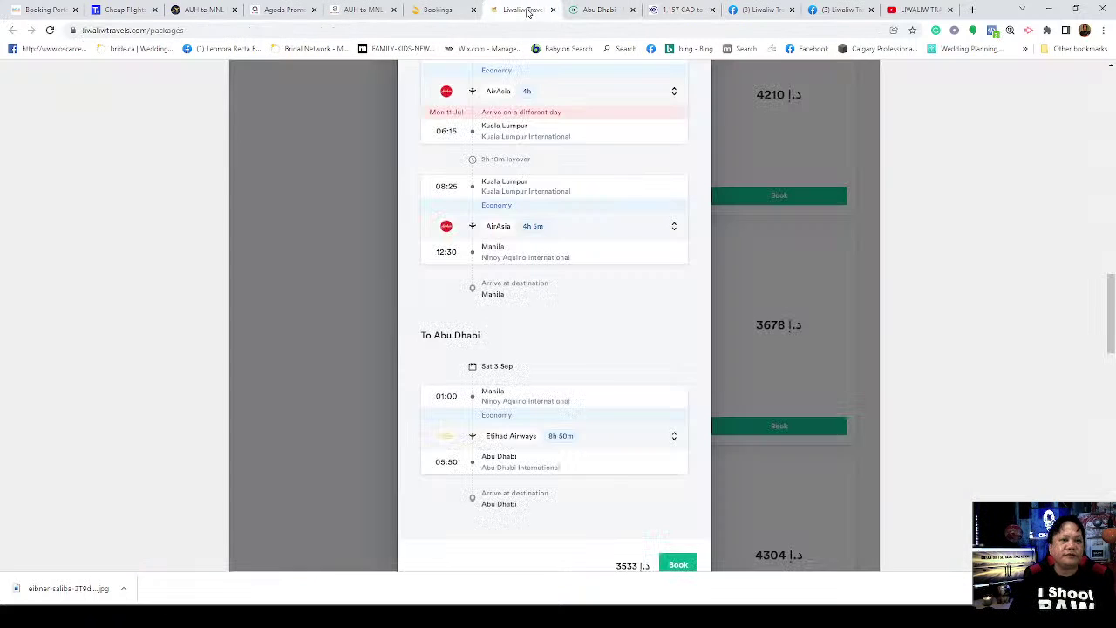
click(579, 16)
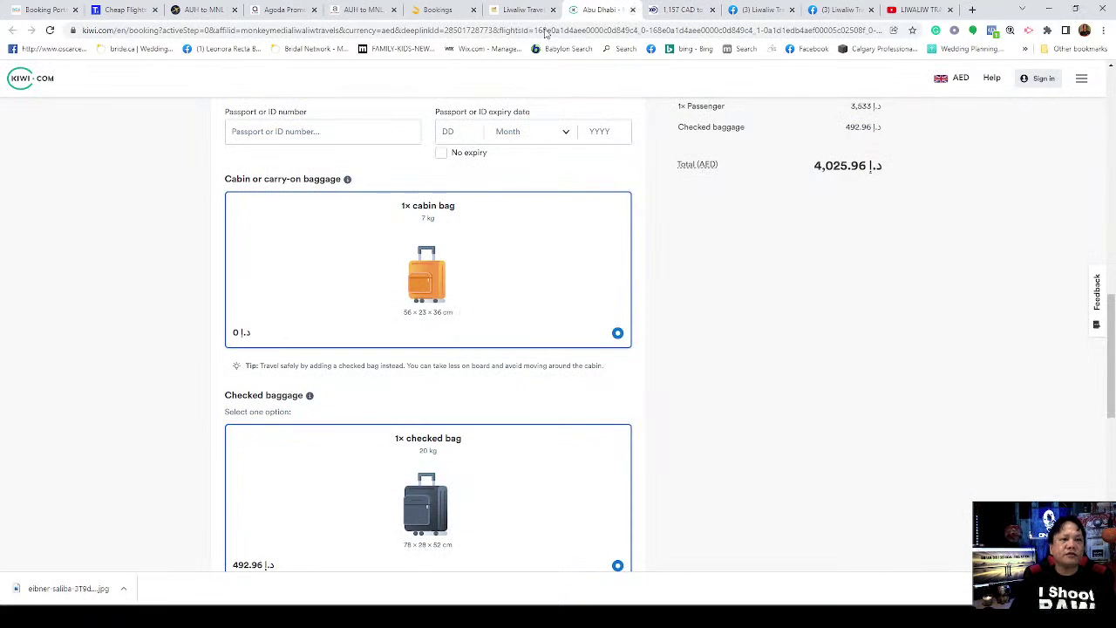
key(ctrl+w)
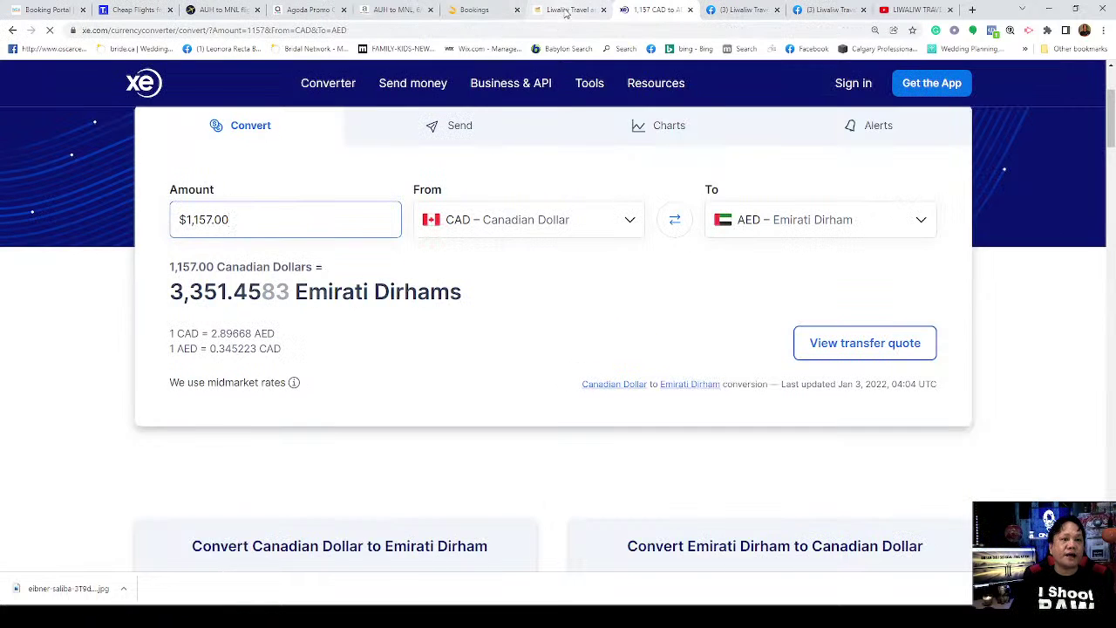
Step: Reload the Liwaliw Travels packages page and scroll down to its Kiwi.com flight widget
click(565, 10)
scroll(1113, 315, up, 3)
scroll(1113, 315, up, 15)
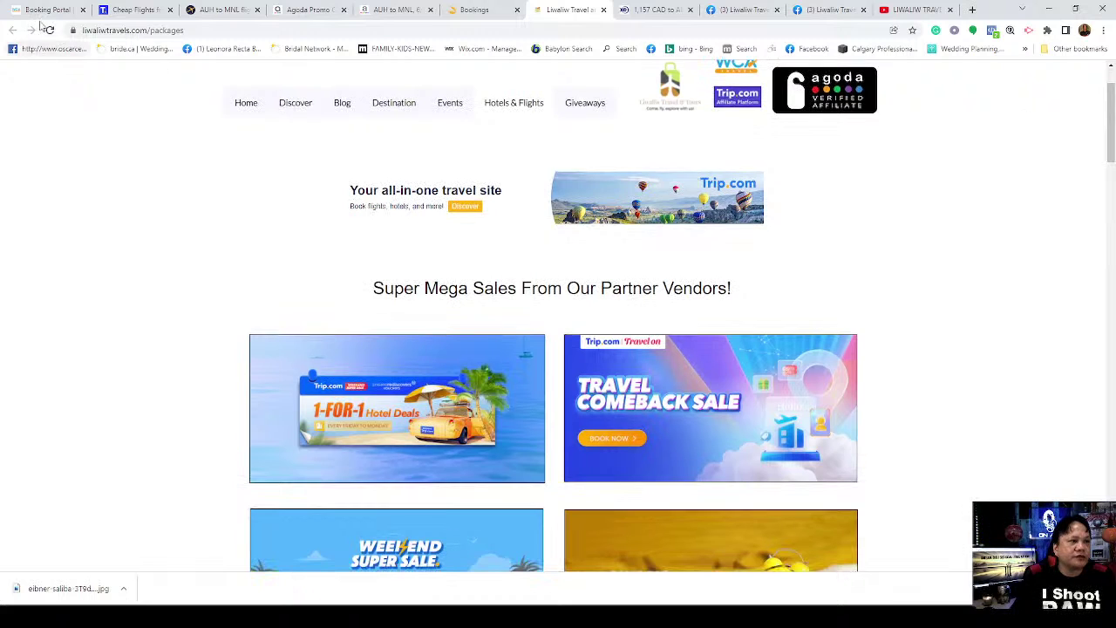
click(48, 31)
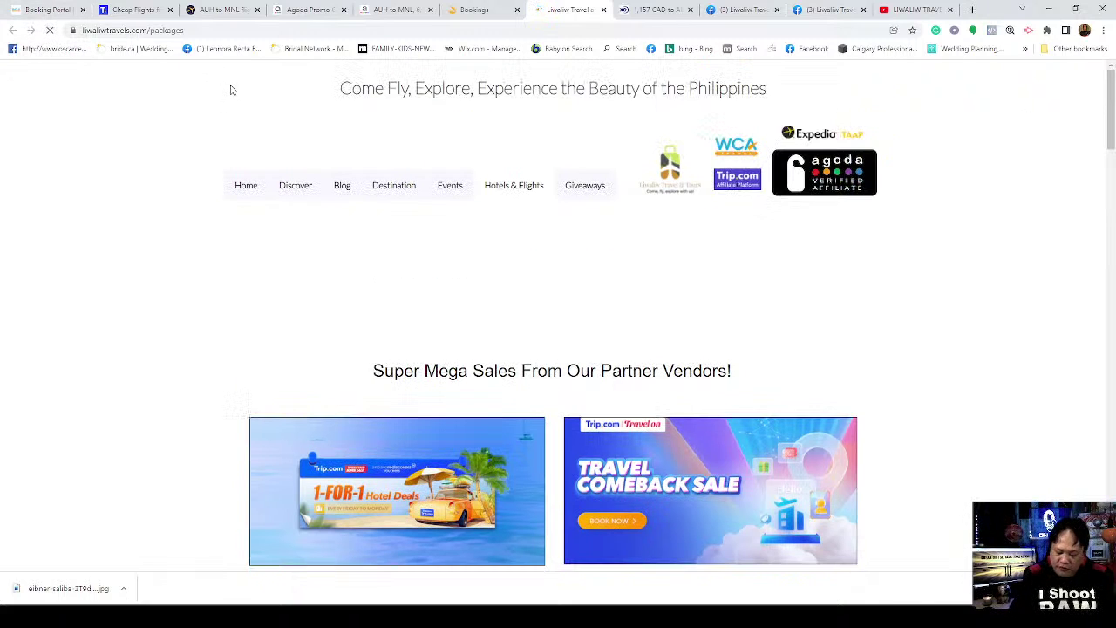
scroll(410, 296, down, 3)
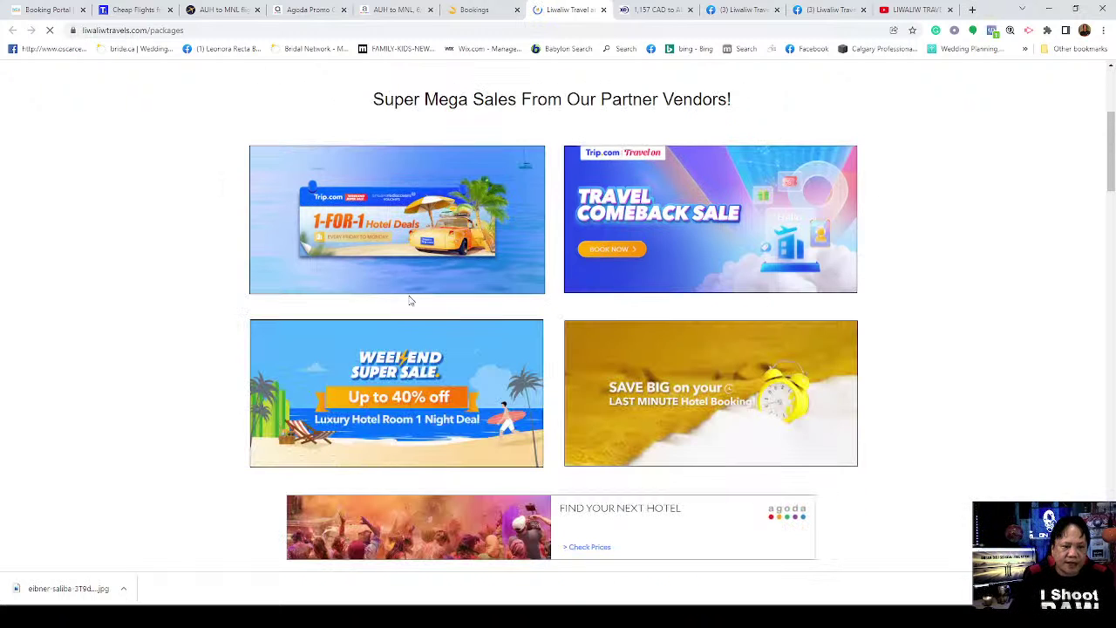
scroll(411, 300, down, 3)
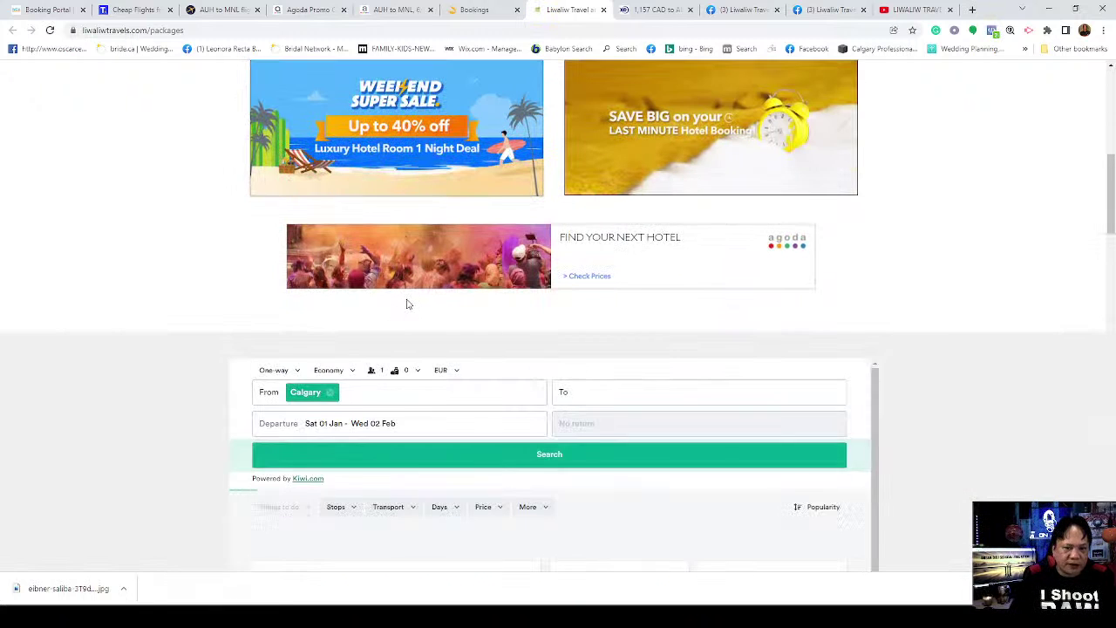
scroll(418, 310, down, 3)
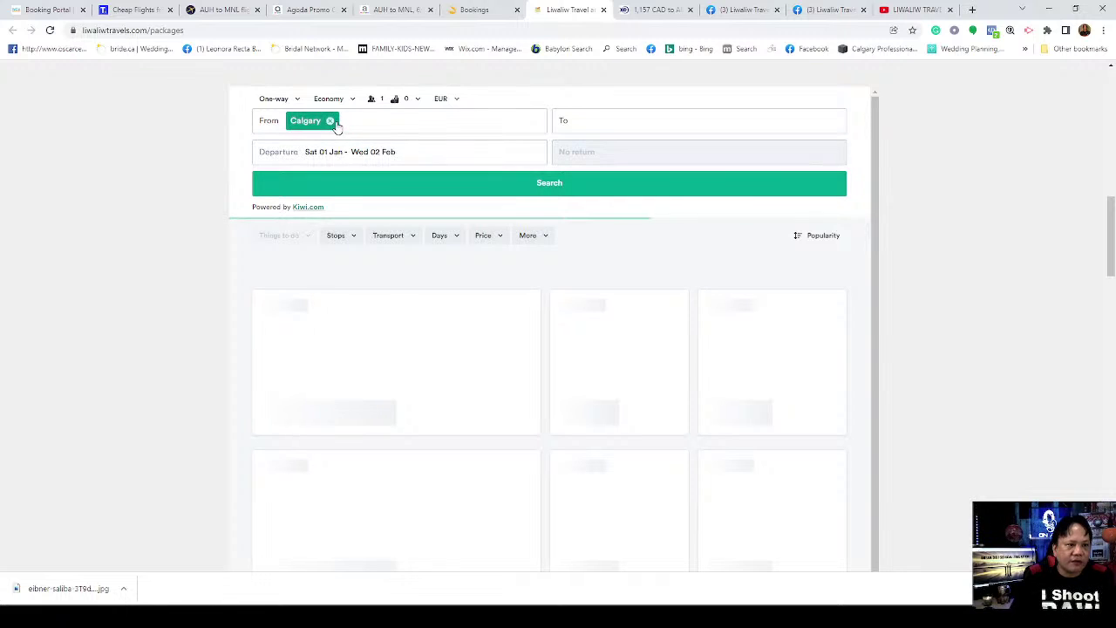
Step: Keep the trip one-way and replace Calgary with Dubai International (DXB) as the departure
click(331, 123)
click(330, 123)
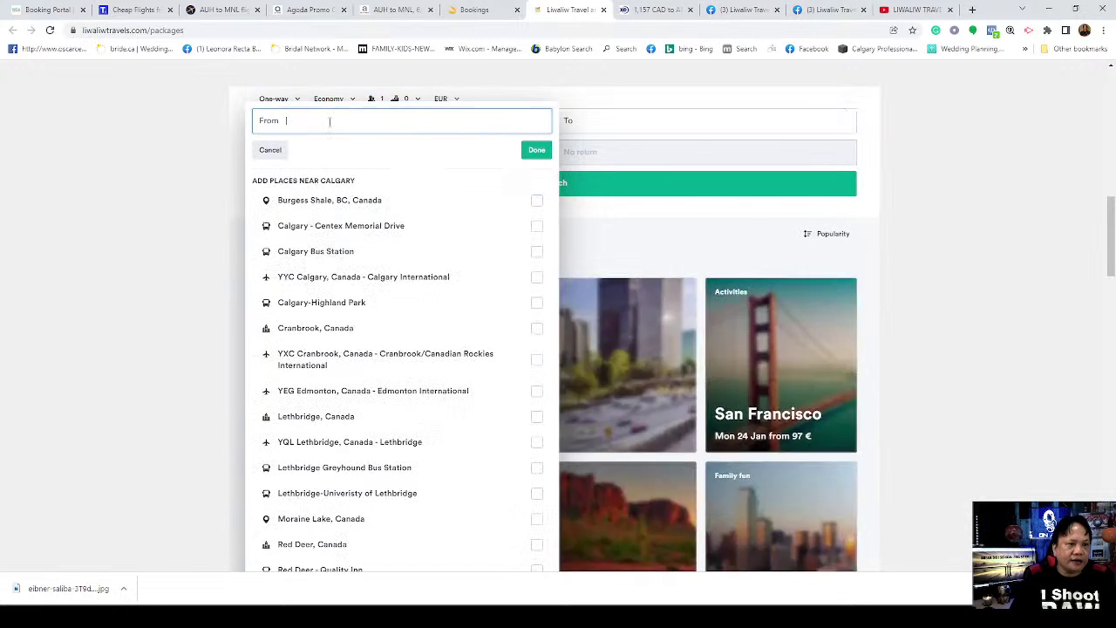
click(291, 102)
click(292, 101)
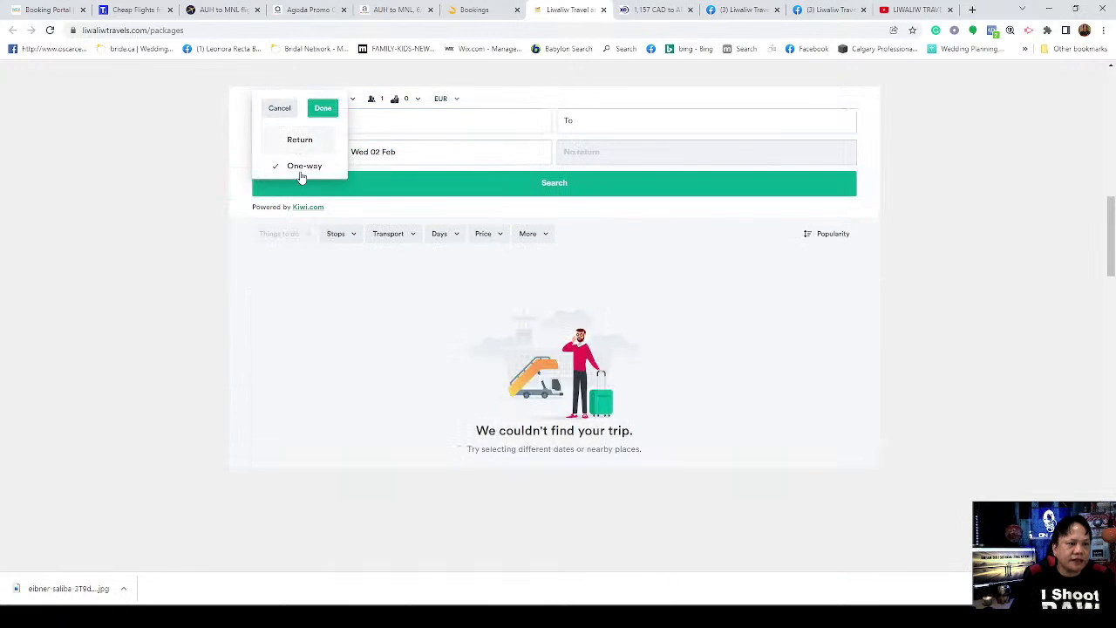
click(323, 109)
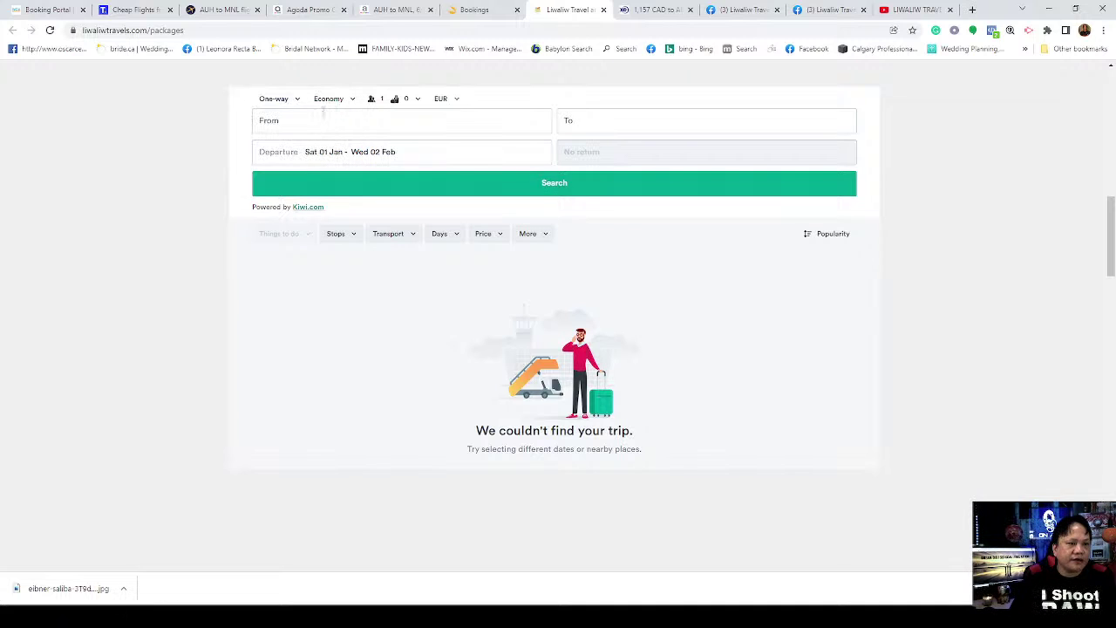
click(315, 122)
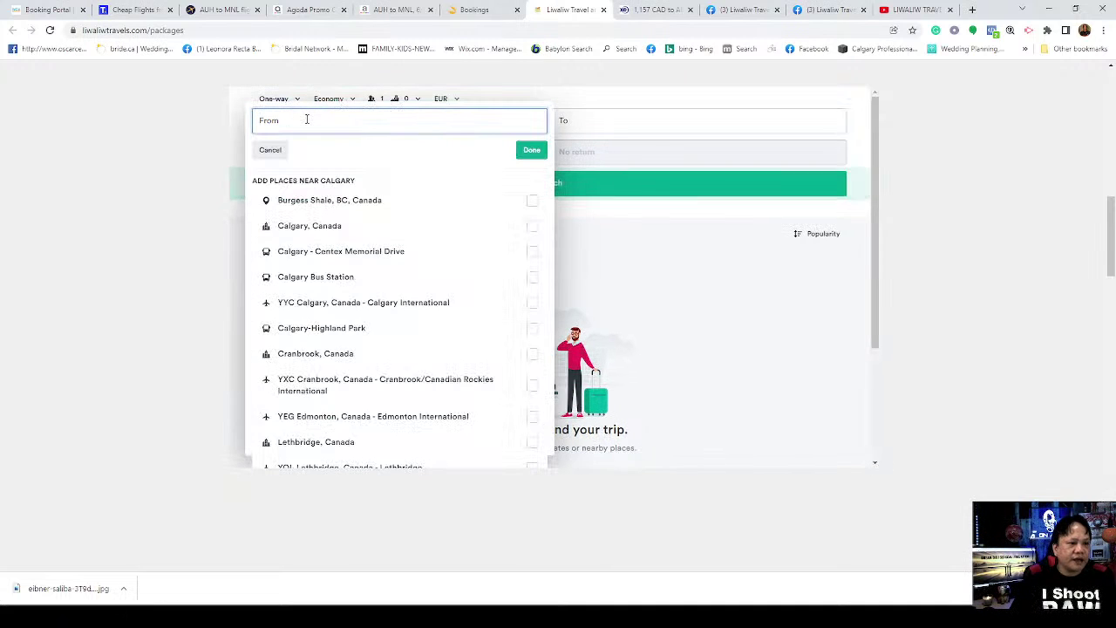
text(dUBA)
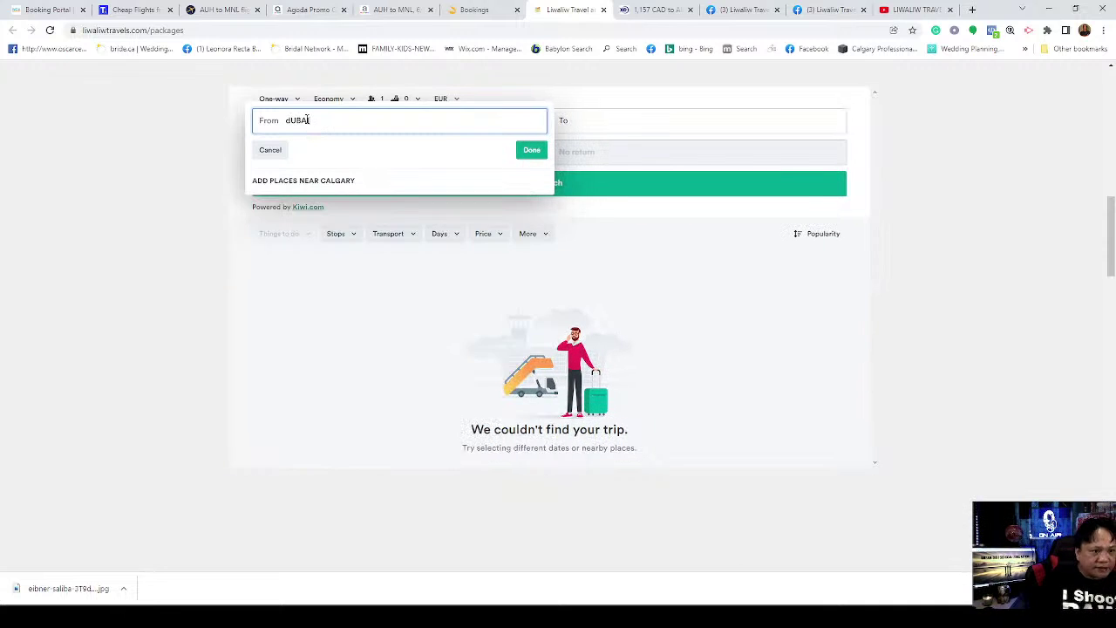
text(I)
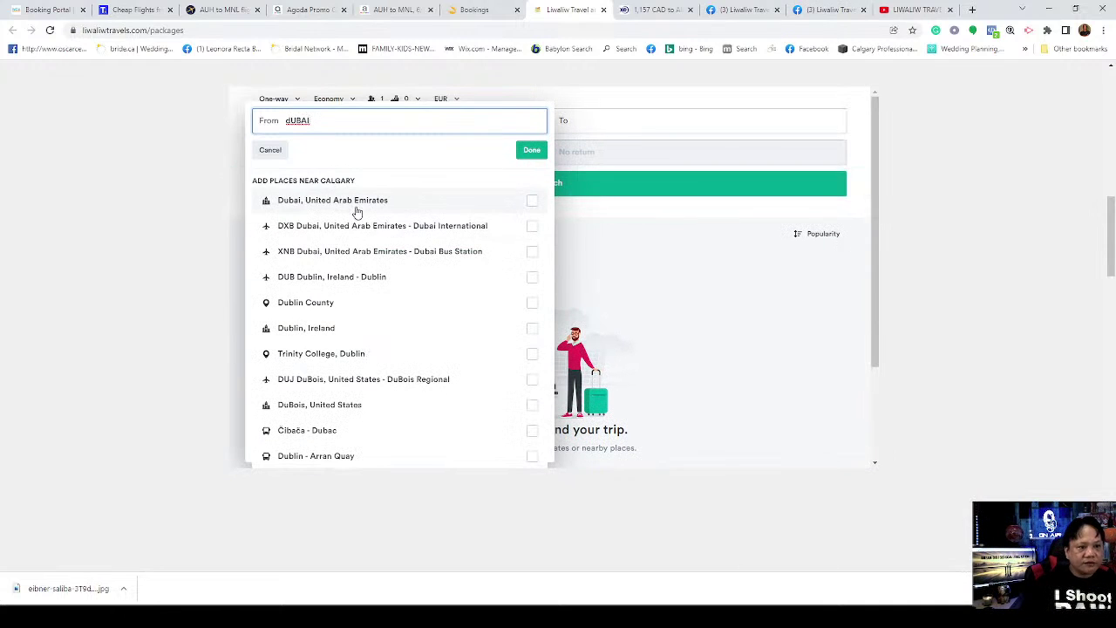
click(394, 229)
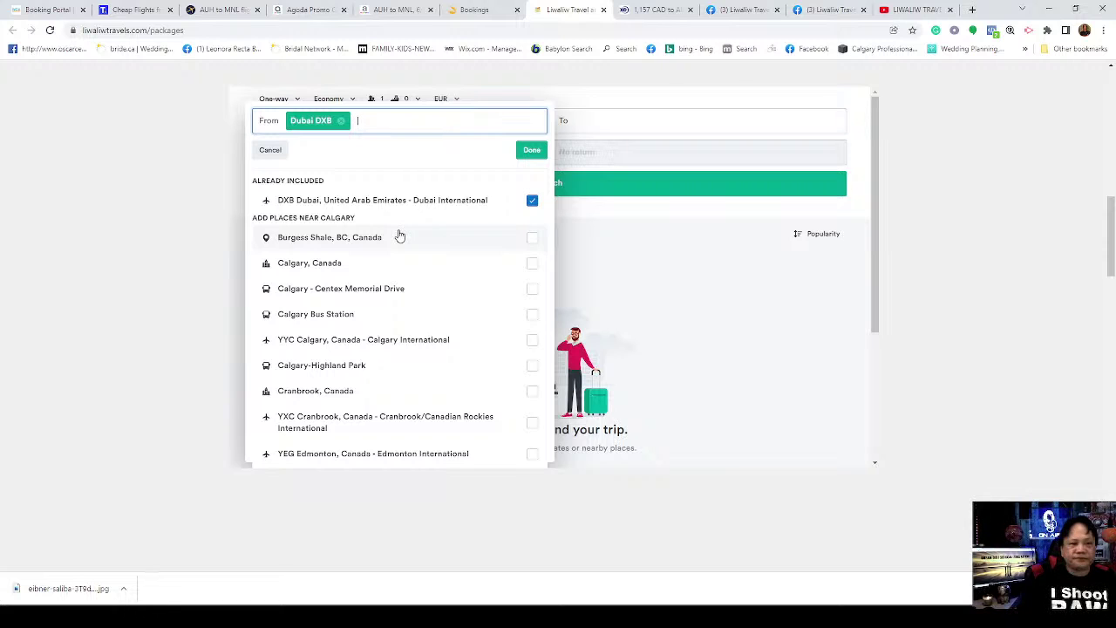
click(531, 150)
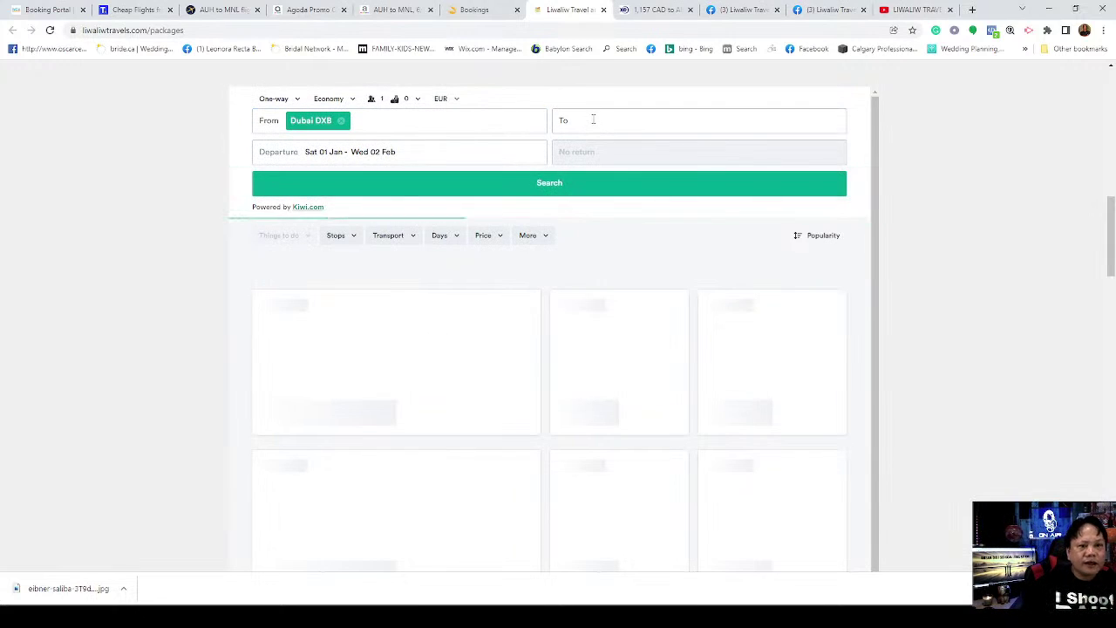
Step: Set the destination to Manila, Philippines
click(593, 119)
text(mANILA)
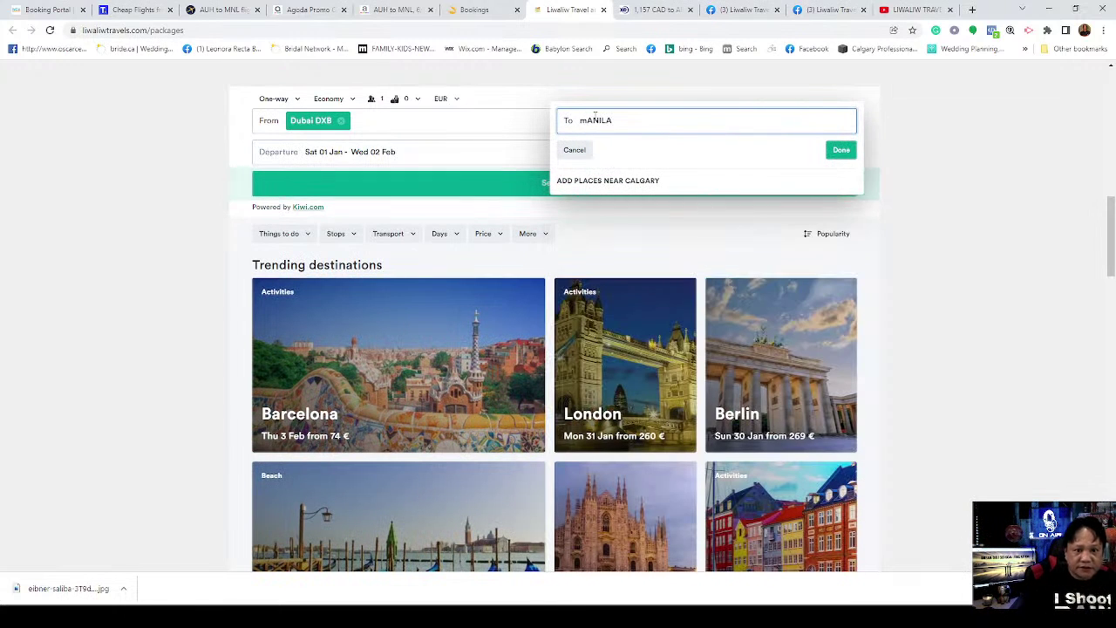
click(661, 211)
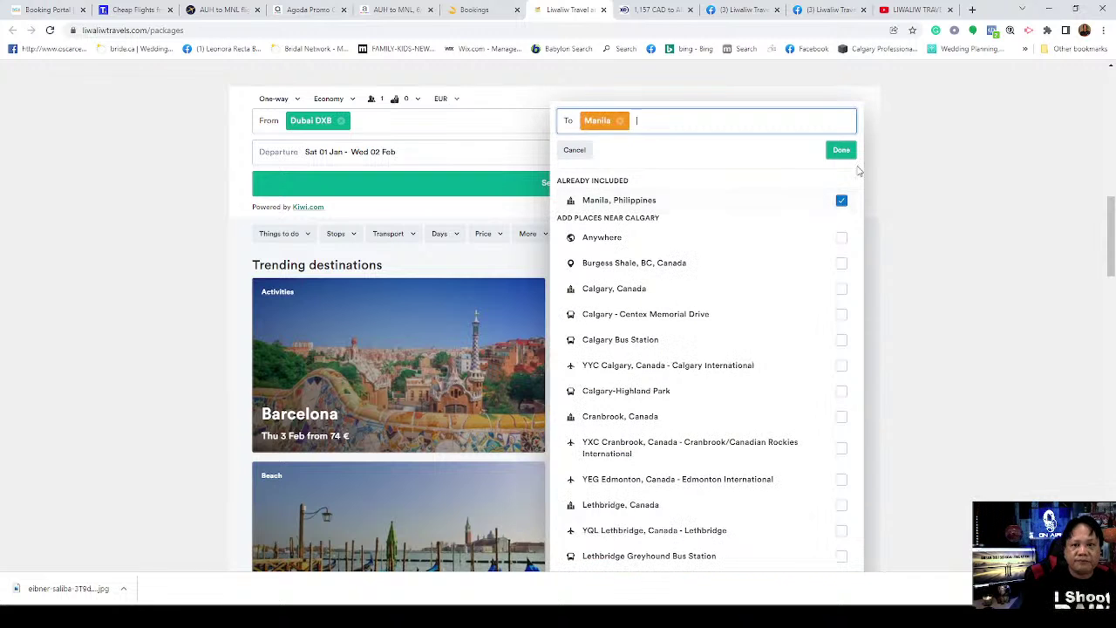
click(841, 150)
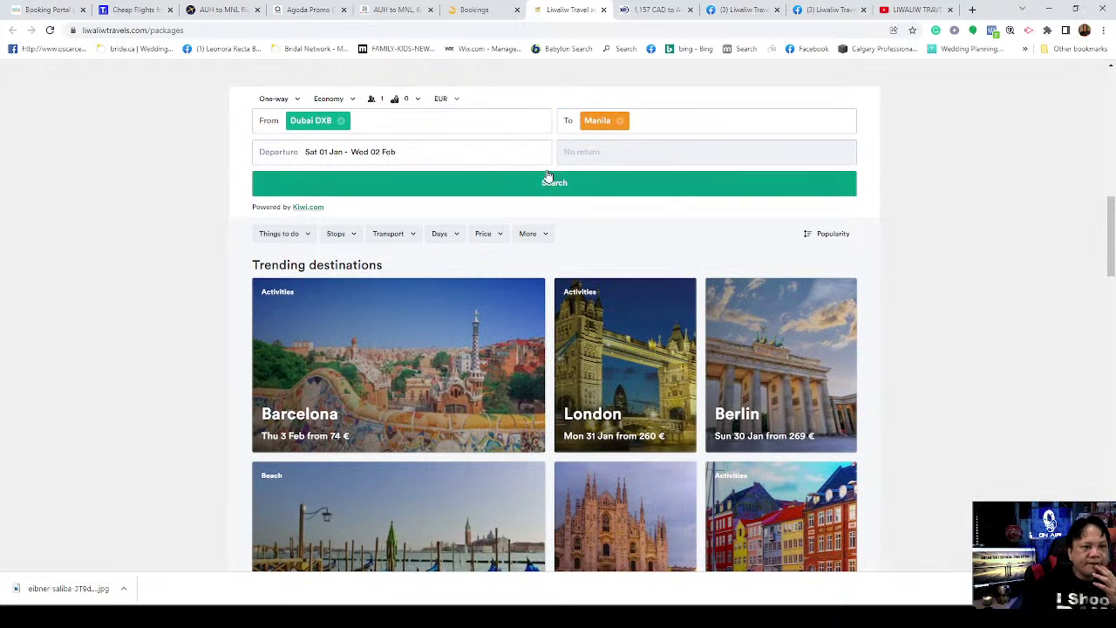
Step: Set the departure date to Thu 03 Feb and run the Dubai–Manila flight search
click(402, 154)
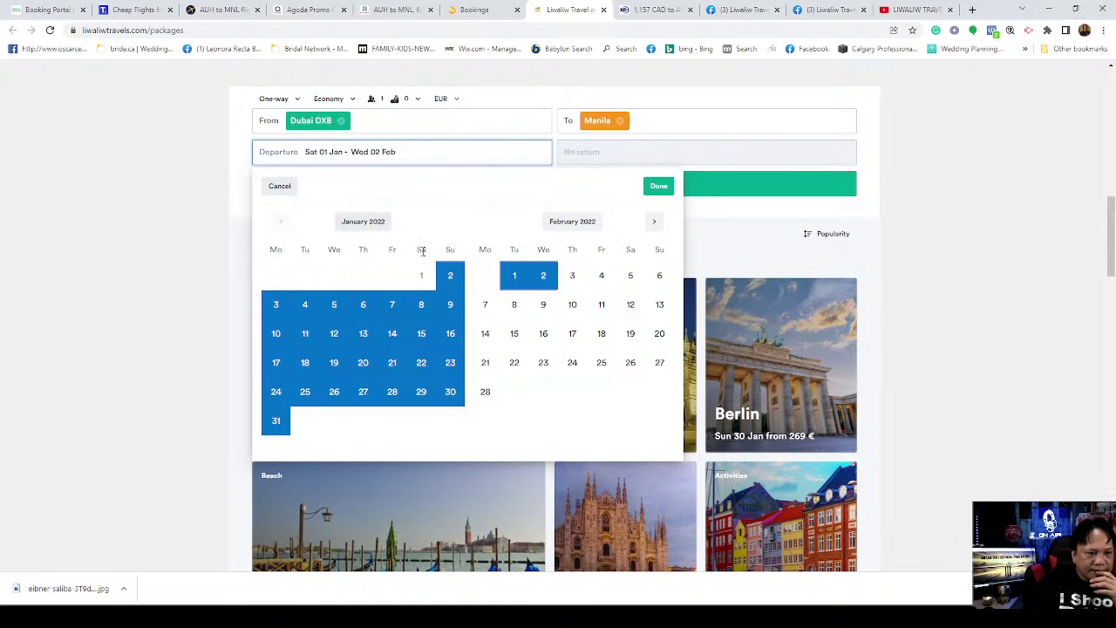
click(573, 277)
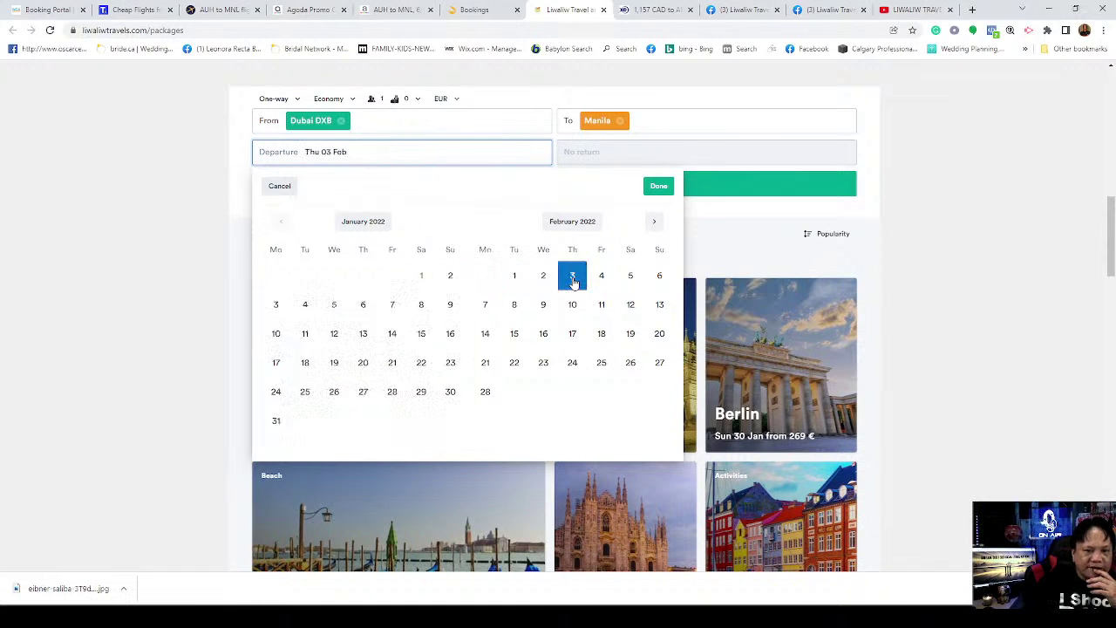
click(658, 187)
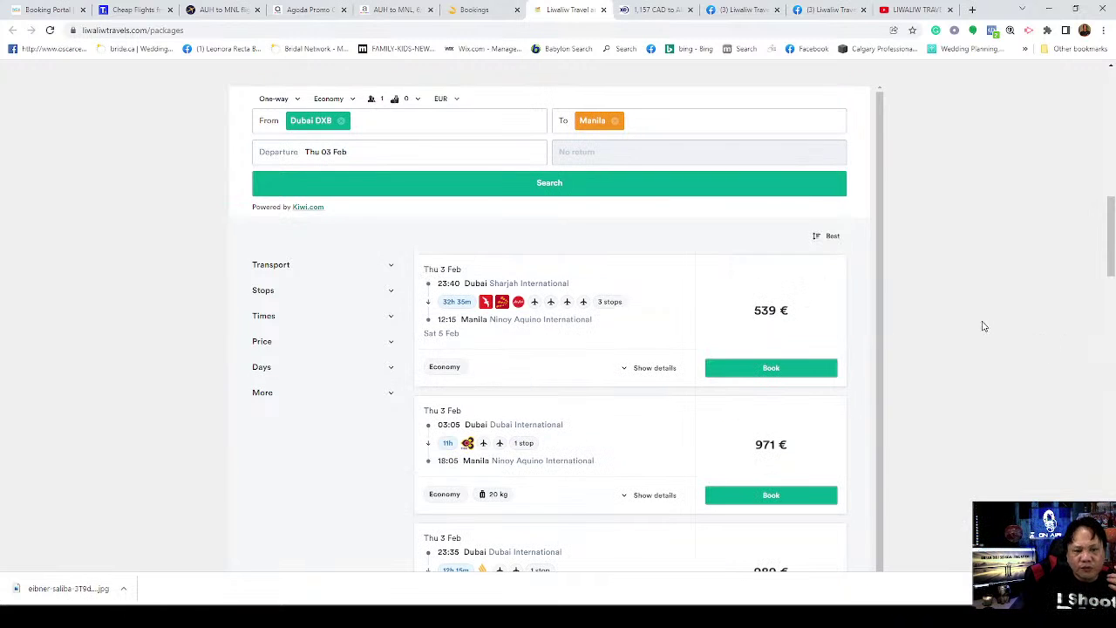
click(549, 184)
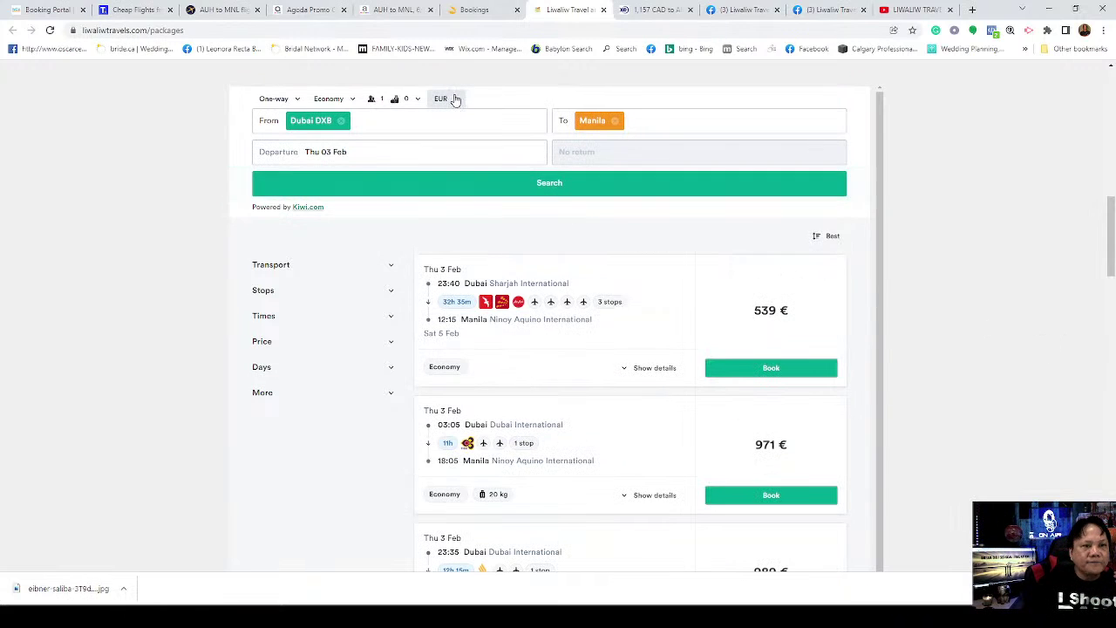
Step: Switch the displayed fare currency from EUR to UAE dirham (AED)
click(453, 100)
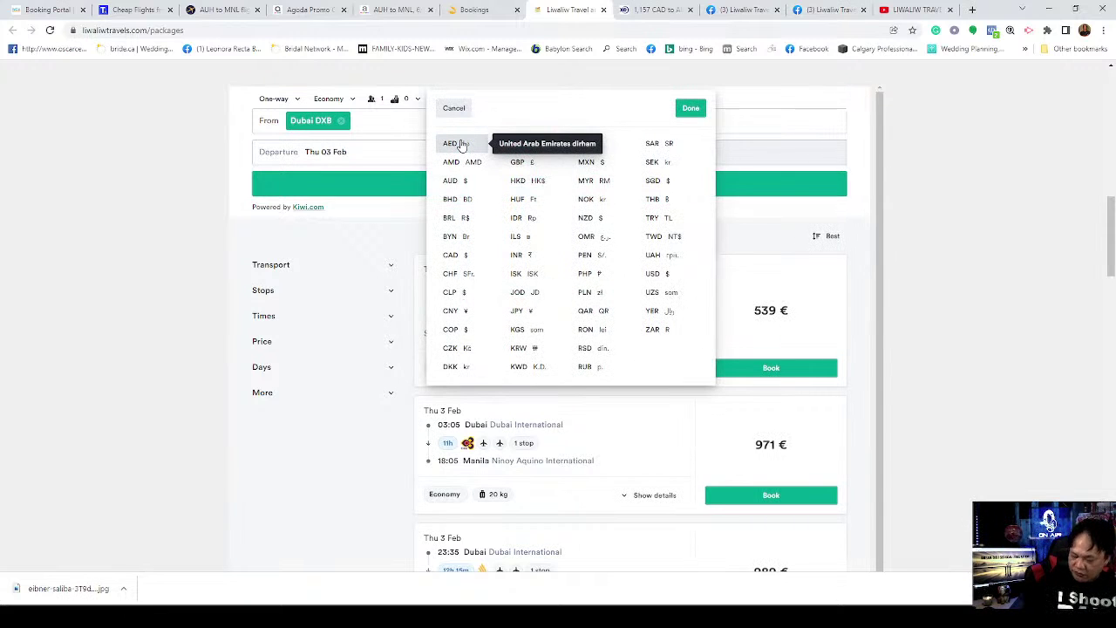
click(461, 145)
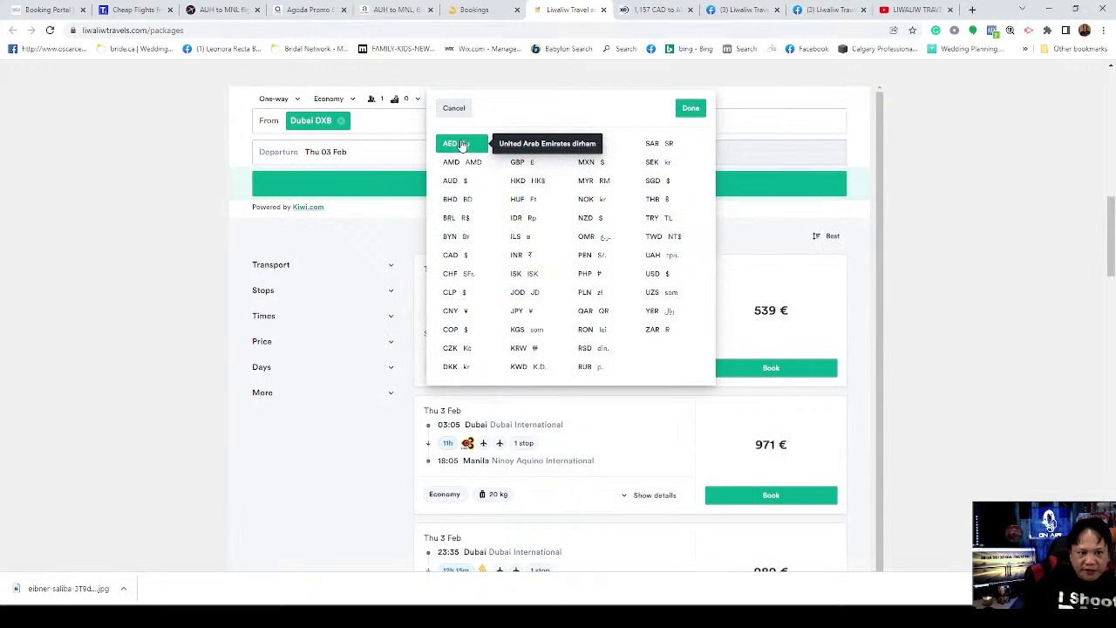
click(690, 109)
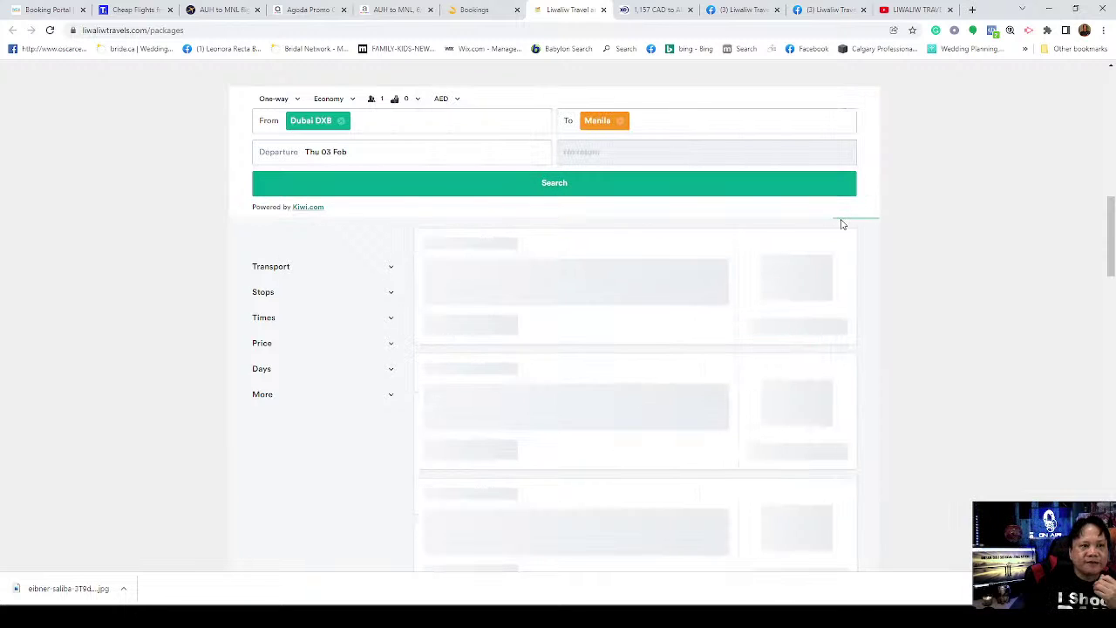
Step: Scroll through the AED-priced Dubai–Manila results, cheapest 2248 from Sharjah
scroll(1025, 292, down, 2)
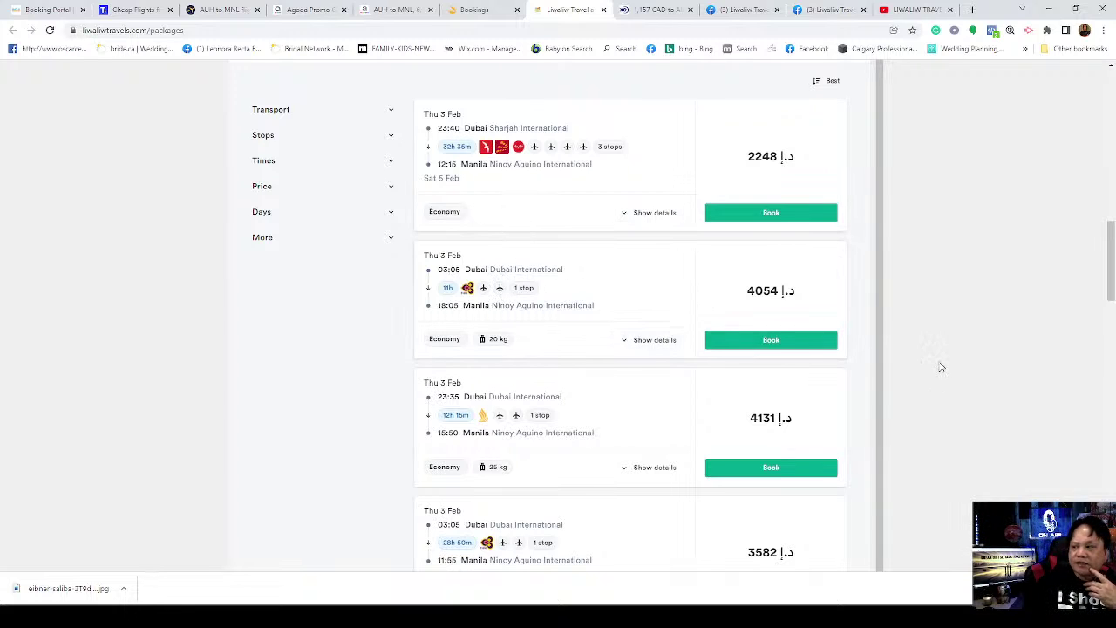
scroll(665, 319, down, 1)
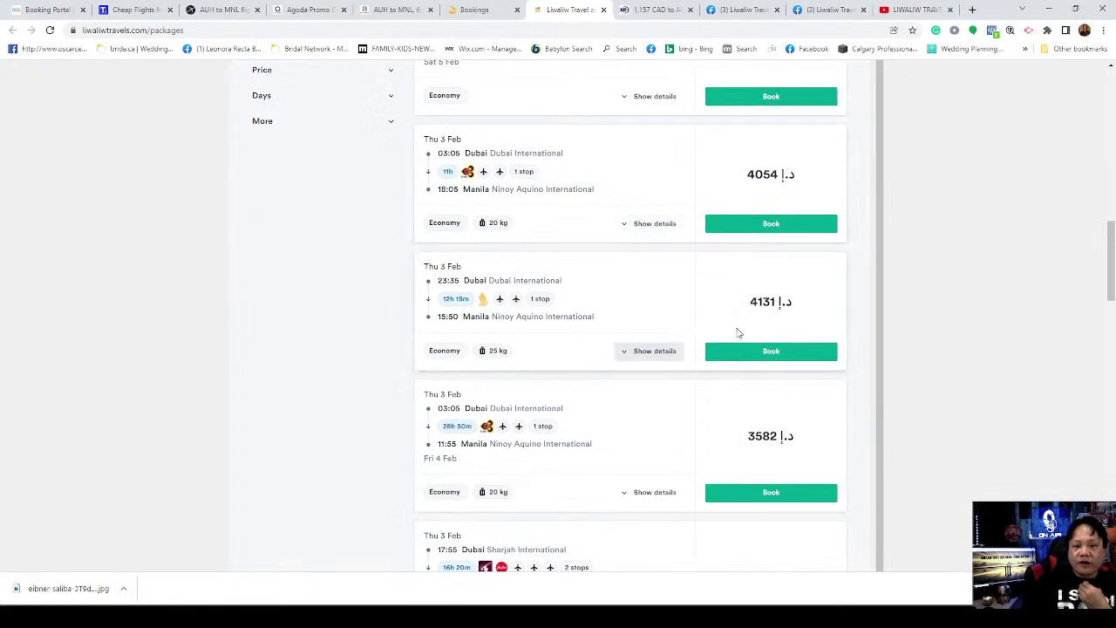
scroll(752, 351, up, 1)
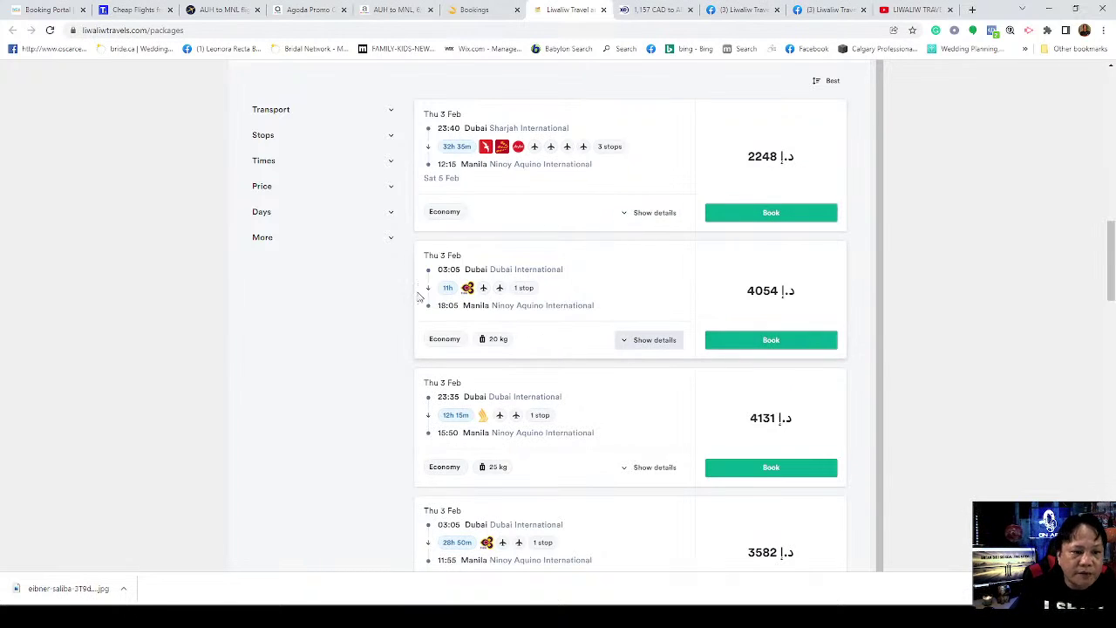
click(644, 341)
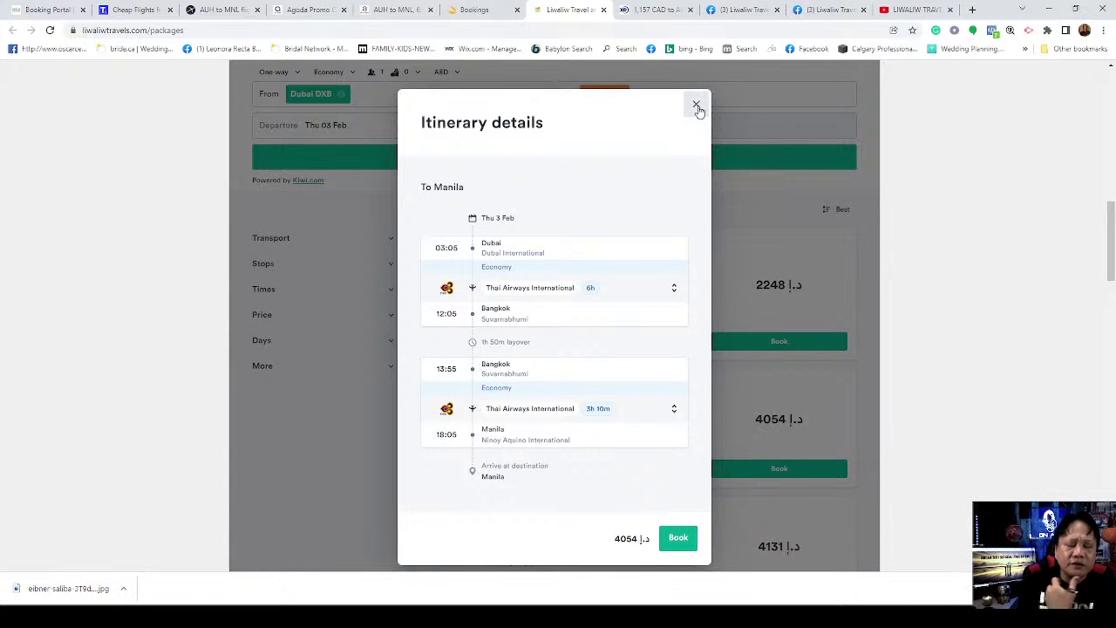
click(696, 105)
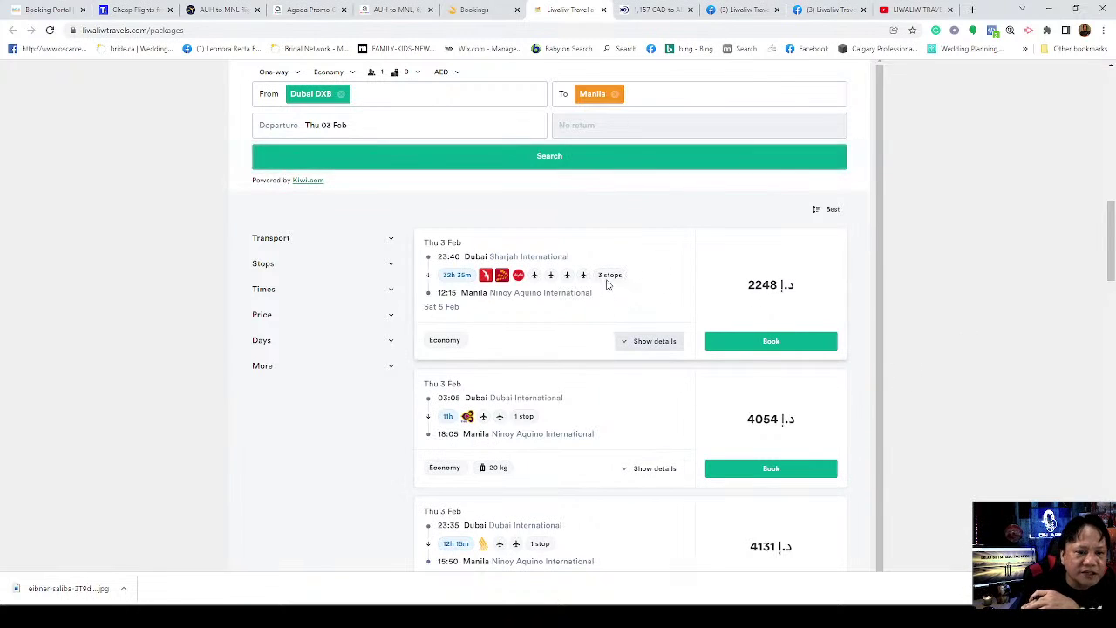
Step: Open and read the 2248 AED fare's Sharjah–Mumbai–Chennai–Kuala Lumpur–Manila itinerary details
click(653, 342)
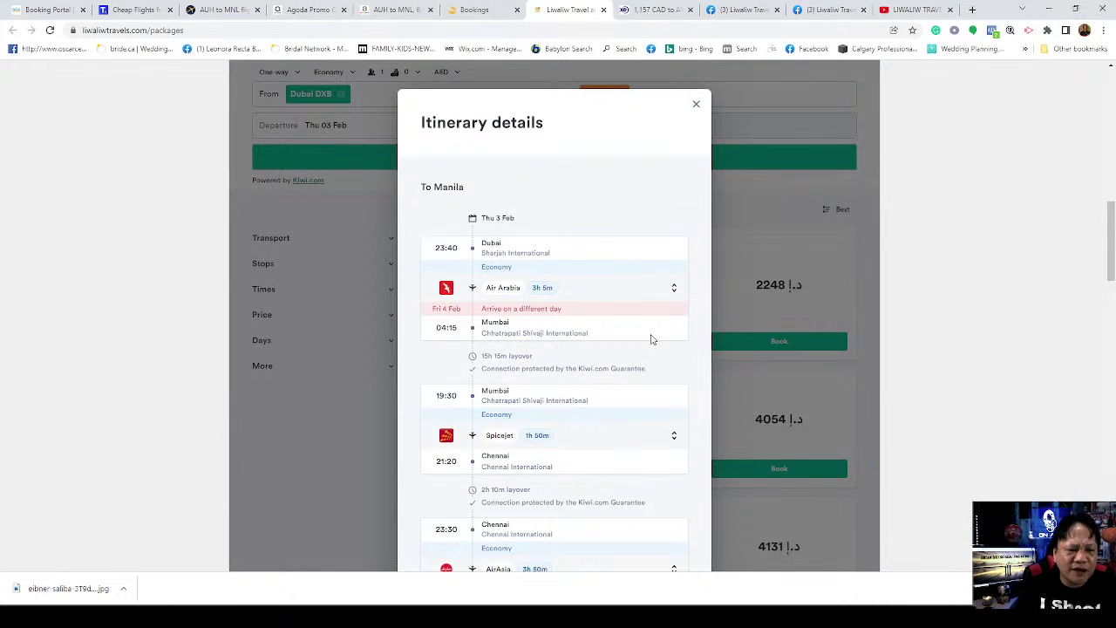
scroll(660, 367, down, 1)
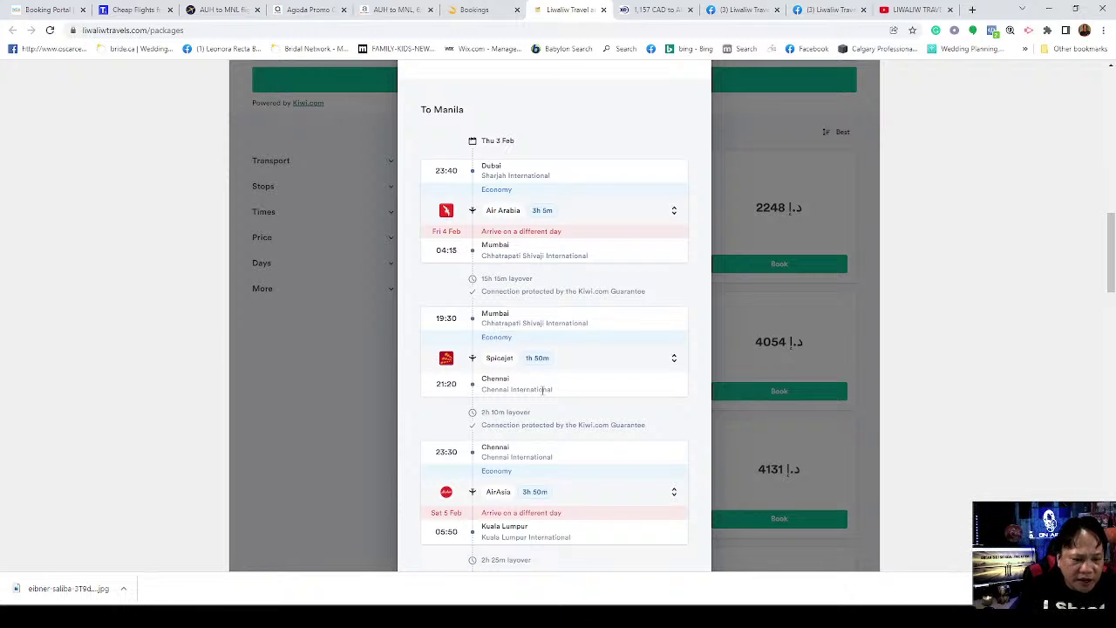
scroll(598, 443, down, 2)
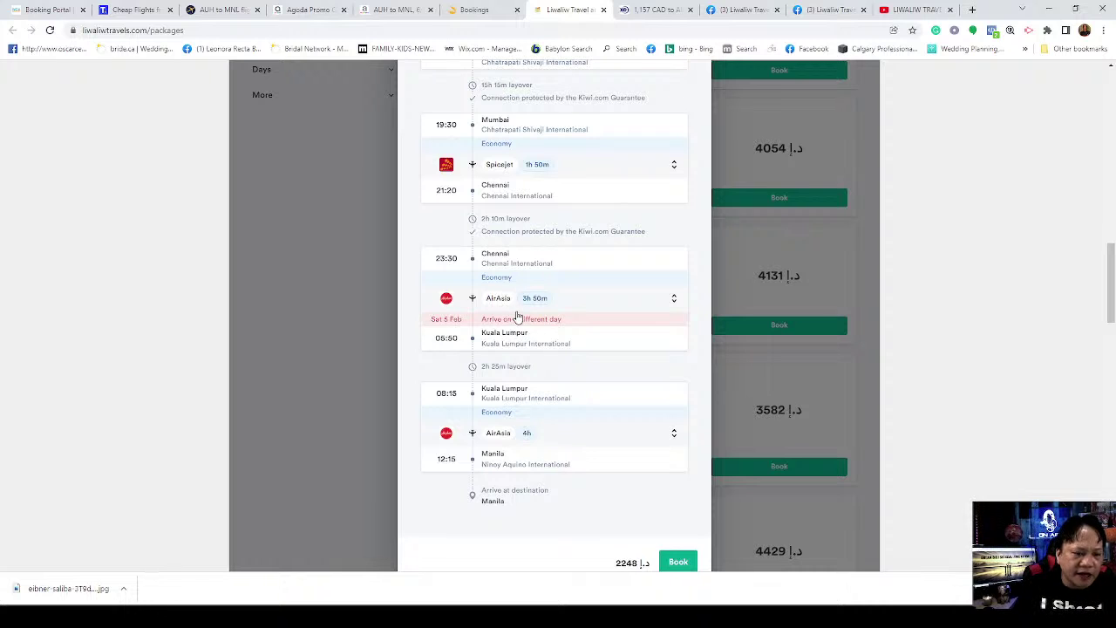
scroll(545, 463, up, 2)
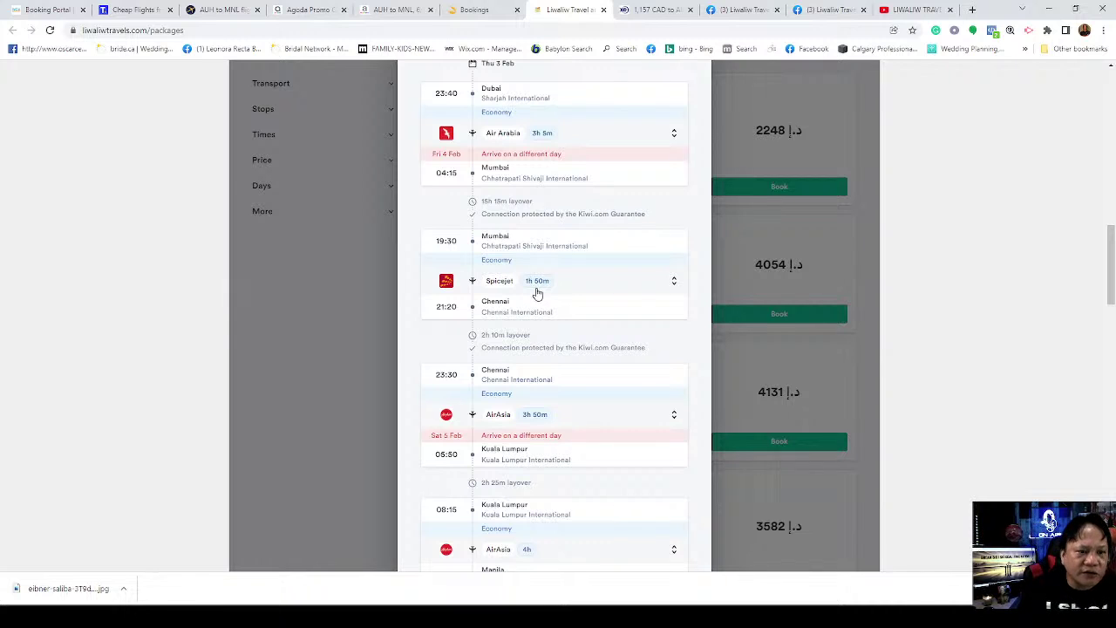
scroll(538, 294, up, 1)
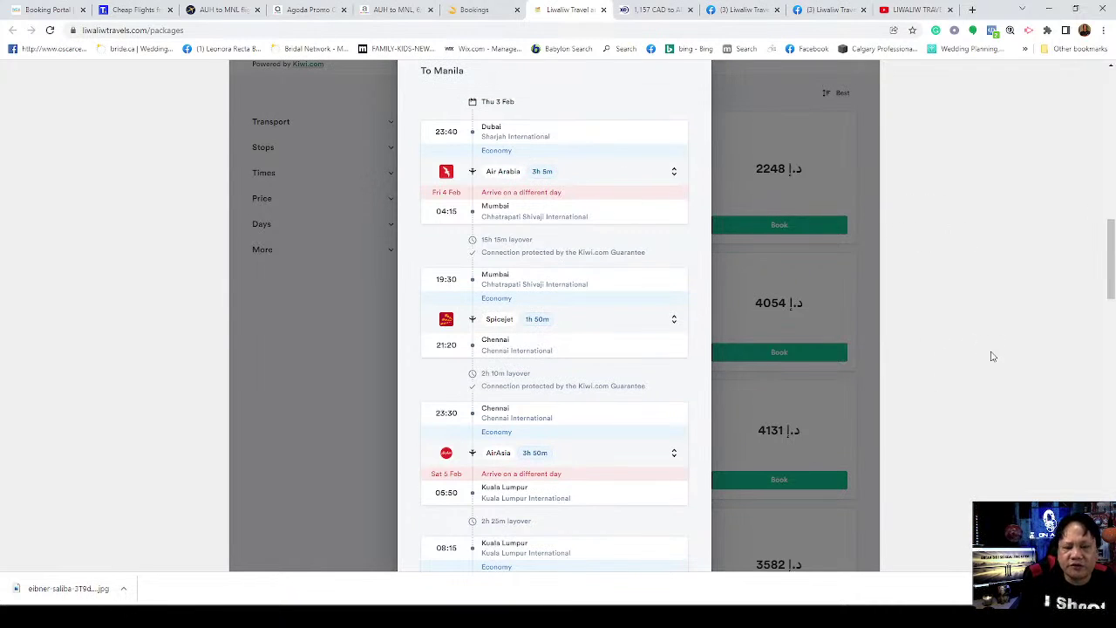
scroll(986, 357, down, 3)
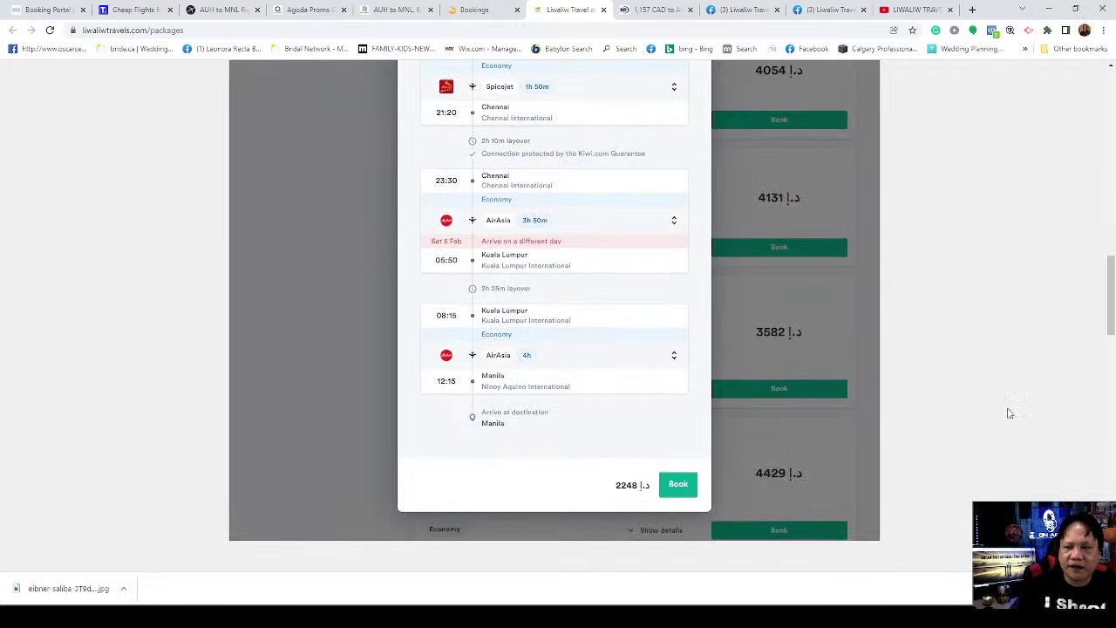
drag(1111, 295, 1111, 192)
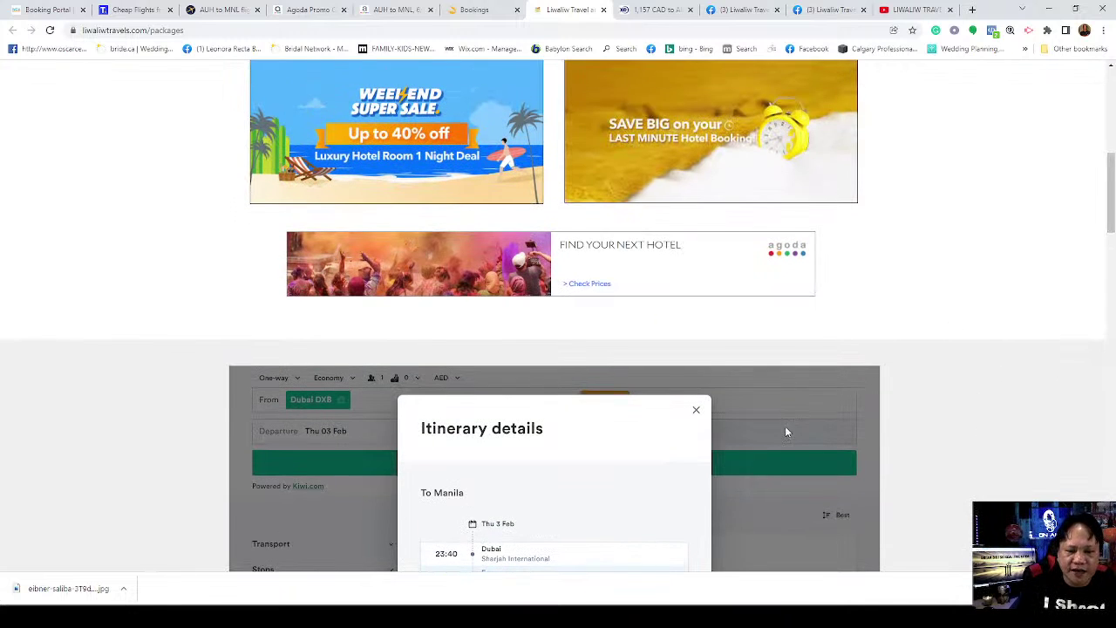
Step: Close the itinerary and scroll the 2,247.99 AED booking page down to baggage options
click(696, 409)
scroll(1034, 337, down, 1)
scroll(1034, 336, down, 6)
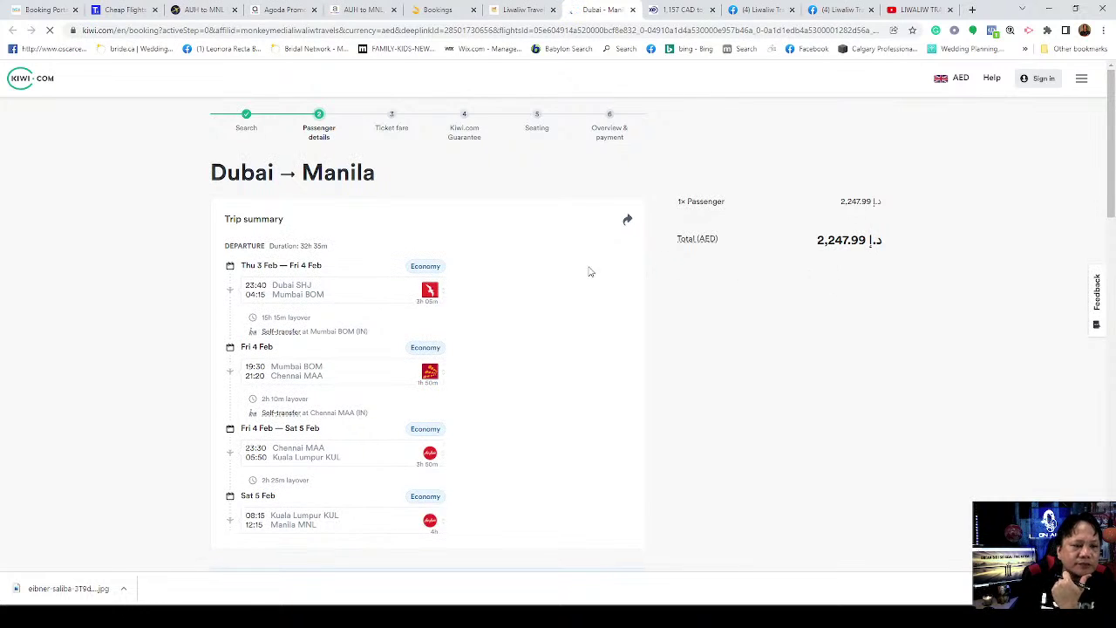
scroll(598, 306, down, 2)
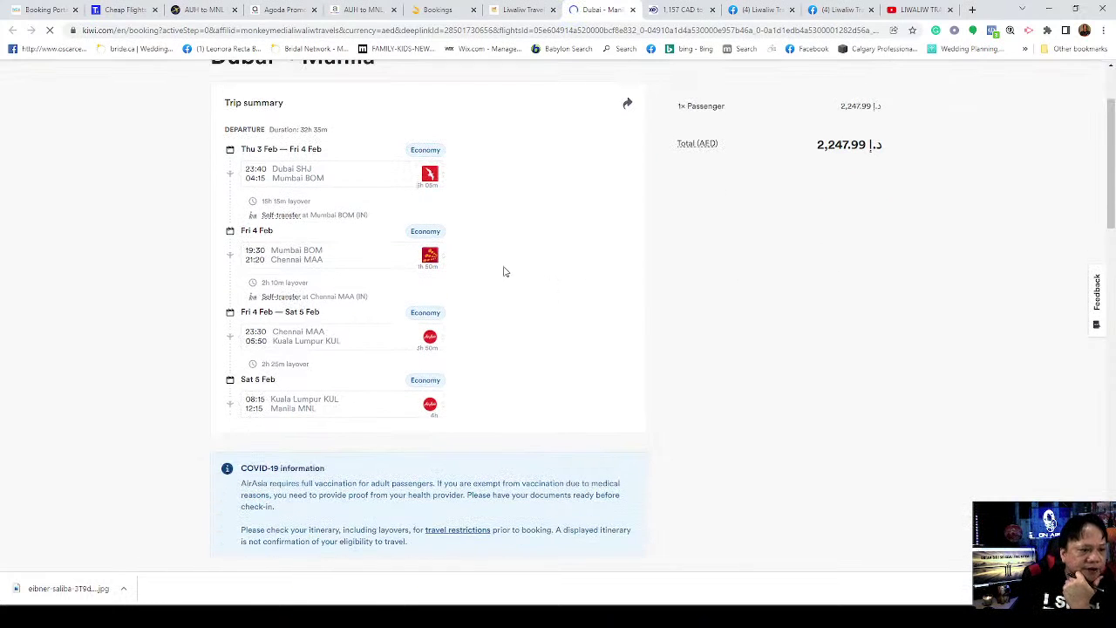
scroll(538, 311, down, 3)
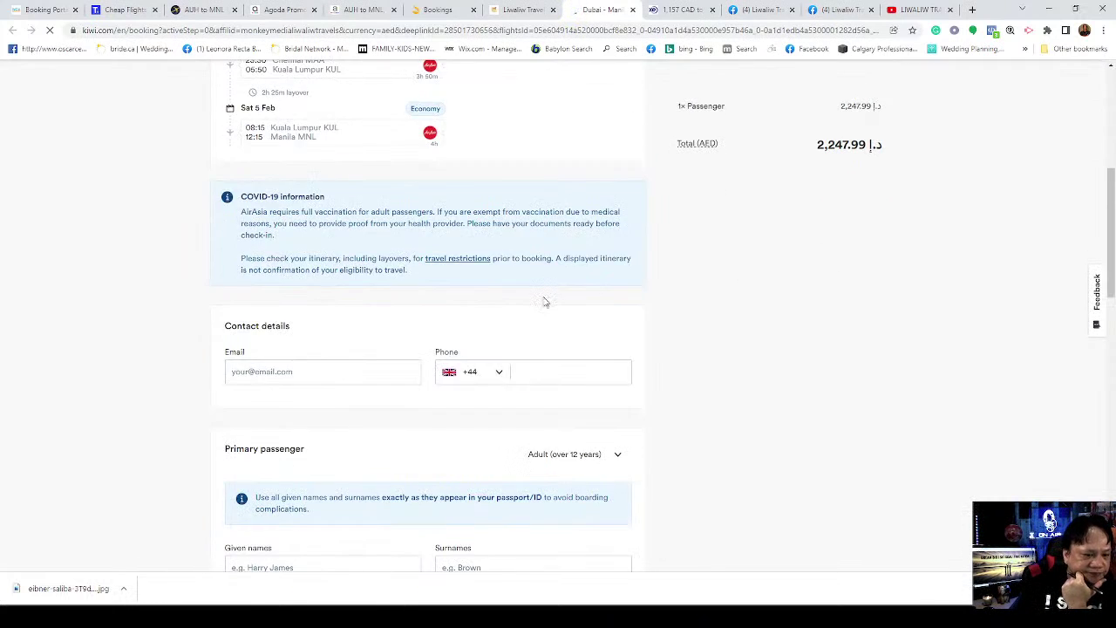
scroll(711, 340, down, 2)
scroll(730, 340, down, 3)
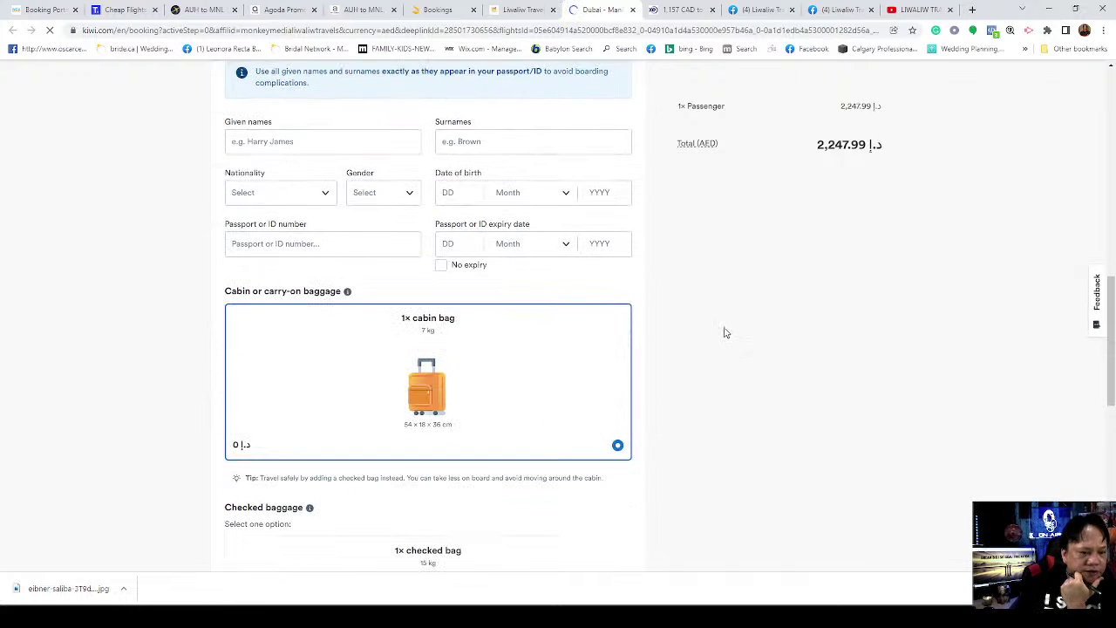
scroll(730, 330, down, 3)
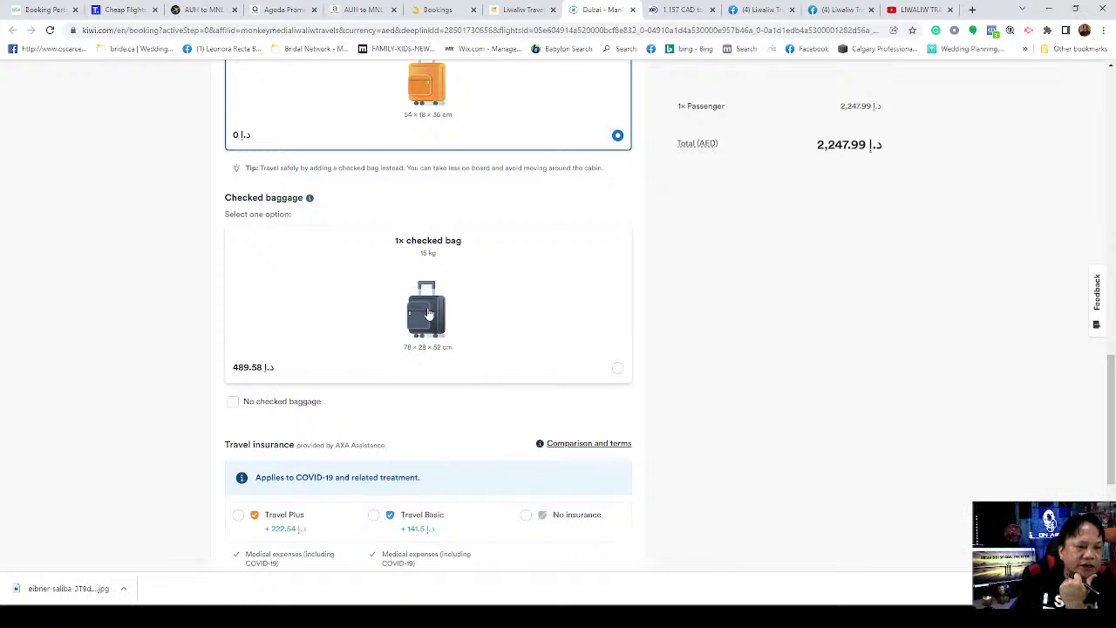
Step: Add one 15 kg checked bag (489.58 AED) and review the 2,737.57 AED total
click(279, 373)
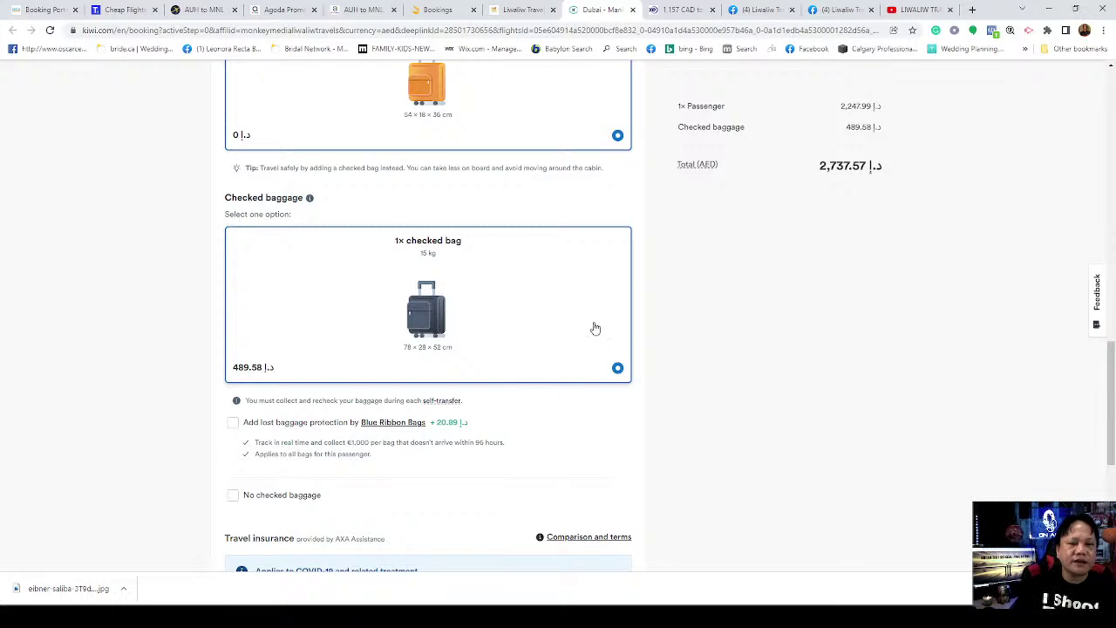
scroll(436, 212, up, 1)
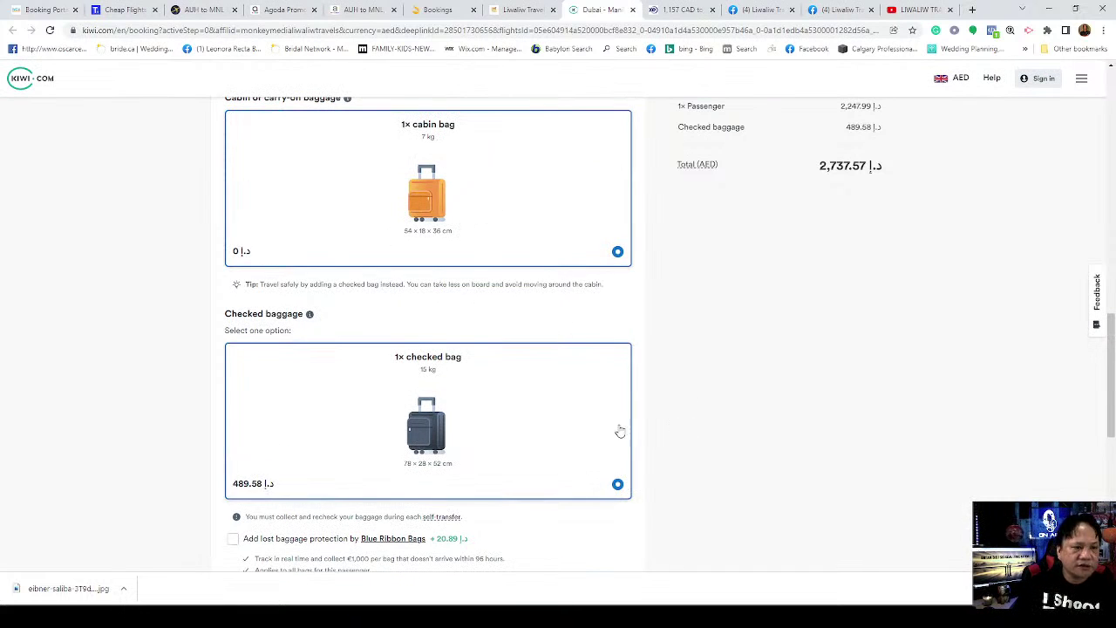
scroll(636, 392, up, 2)
scroll(741, 371, down, 2)
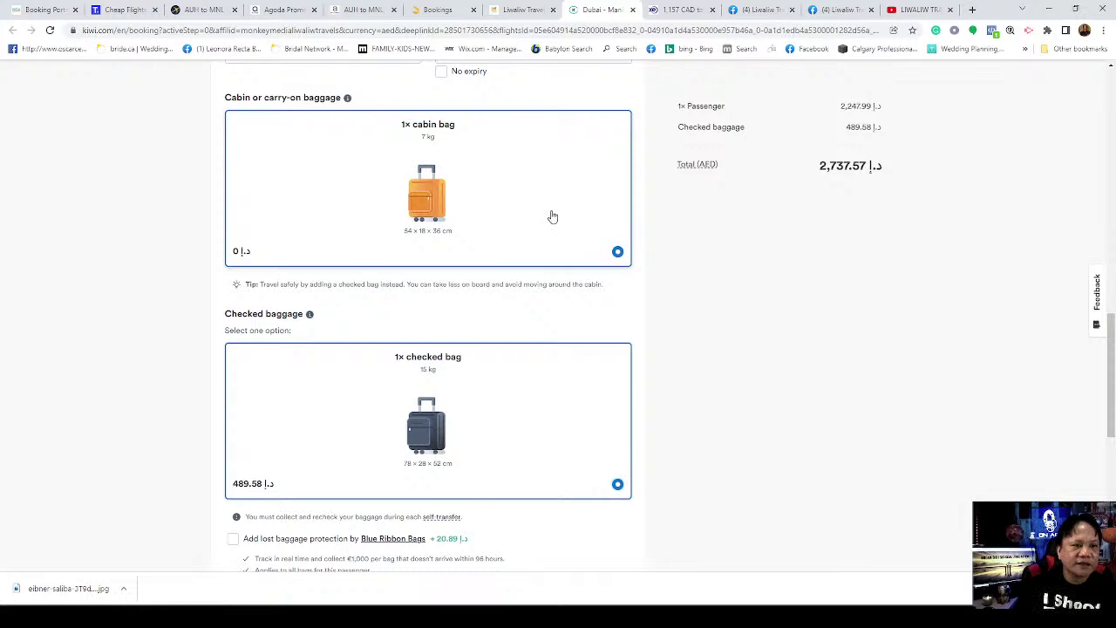
scroll(471, 261, up, 1)
scroll(471, 262, up, 2)
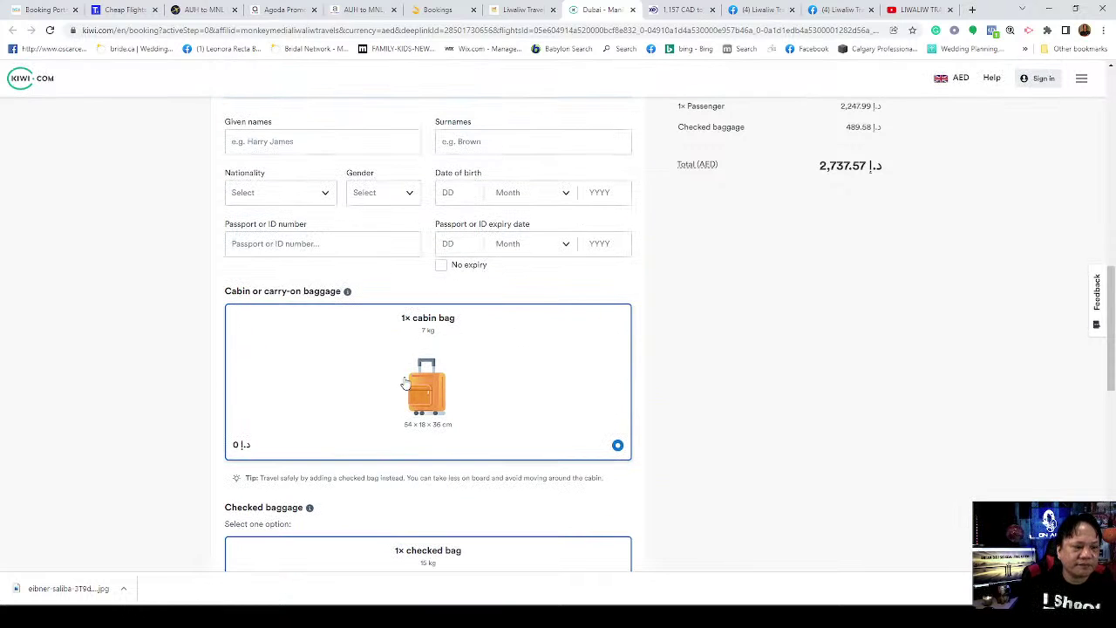
scroll(408, 368, up, 2)
scroll(762, 242, up, 5)
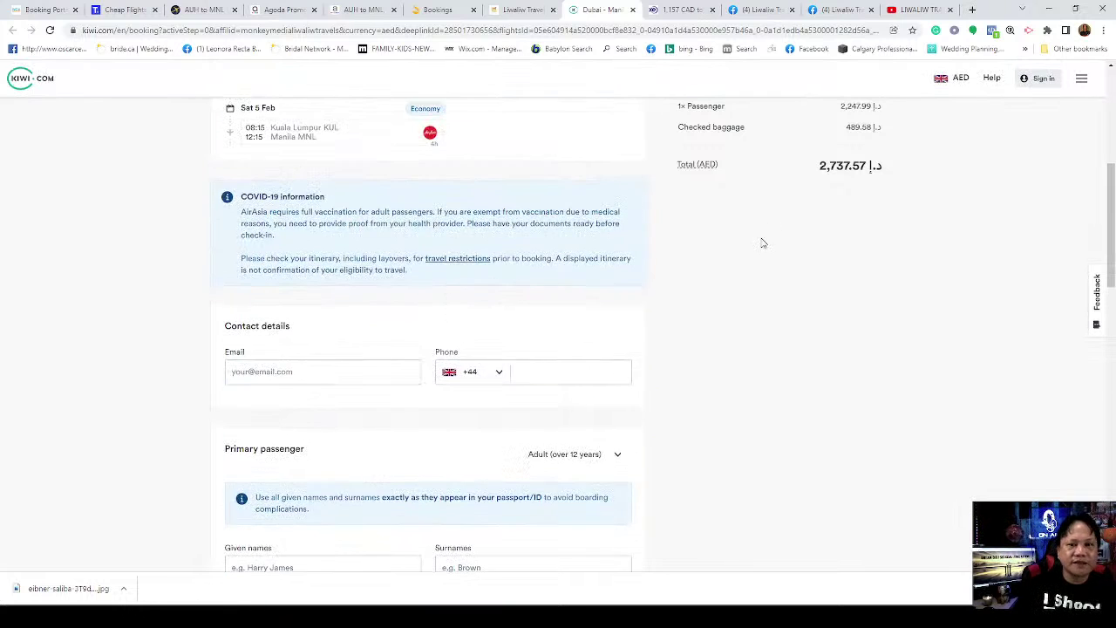
scroll(710, 329, down, 6)
scroll(483, 322, down, 3)
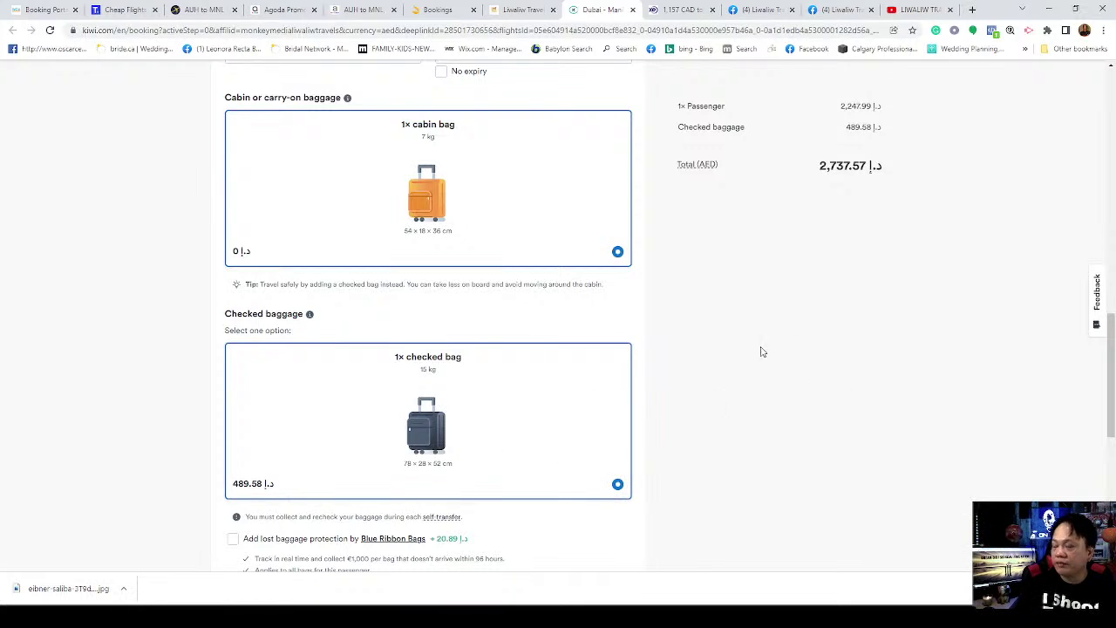
scroll(741, 309, up, 3)
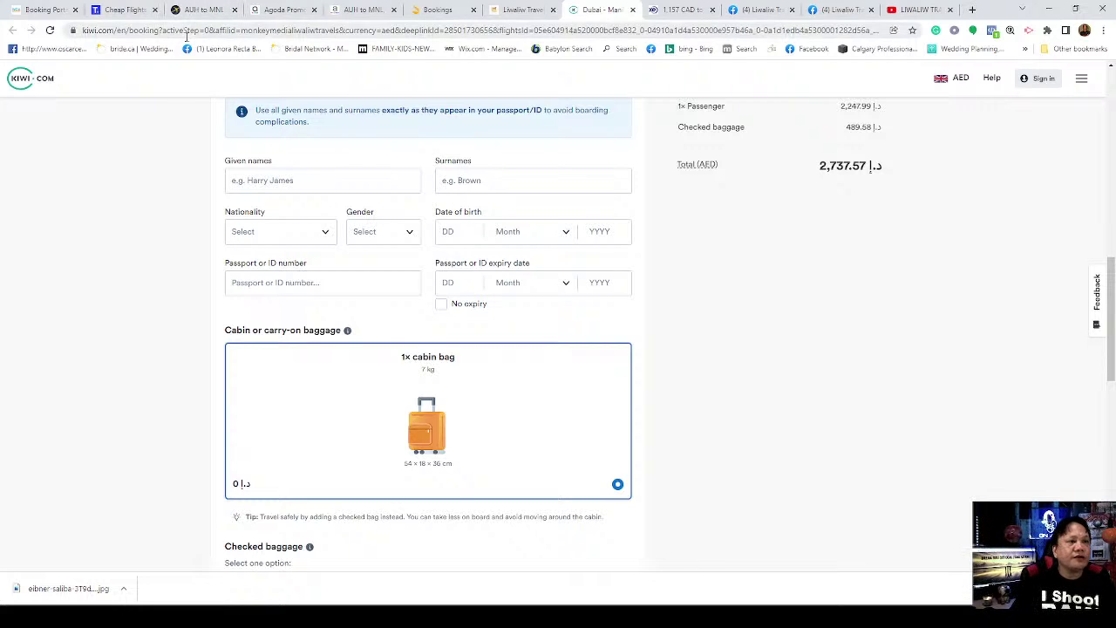
Step: Leave the Abu Dhabi–Manila passenger page for the Trip.com homepage flight search form
click(127, 9)
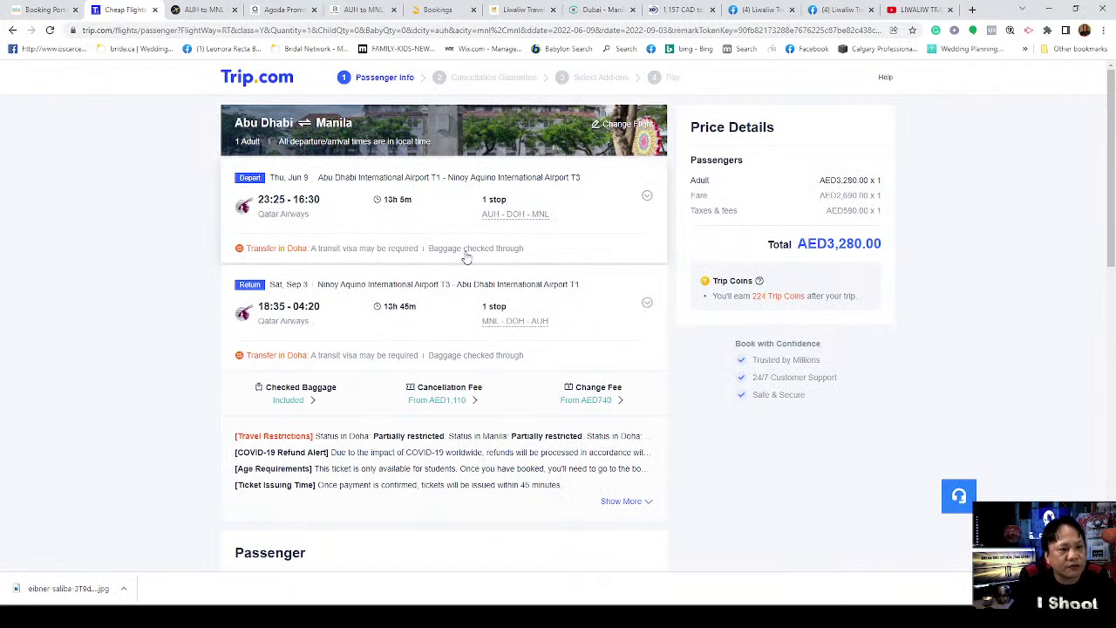
scroll(471, 266, down, 3)
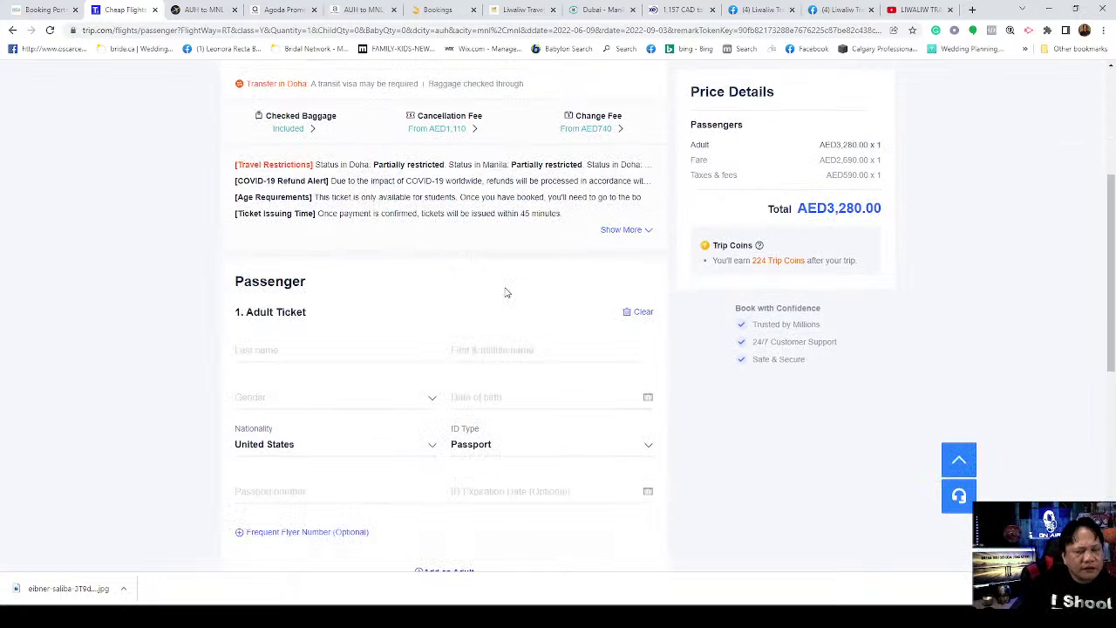
scroll(495, 296, up, 3)
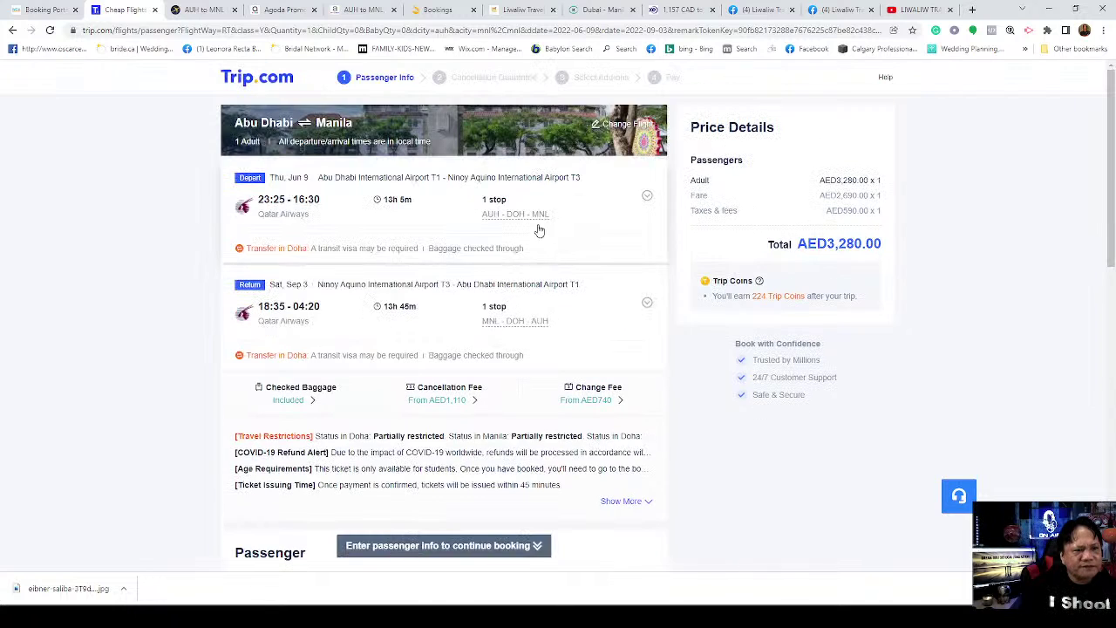
click(258, 80)
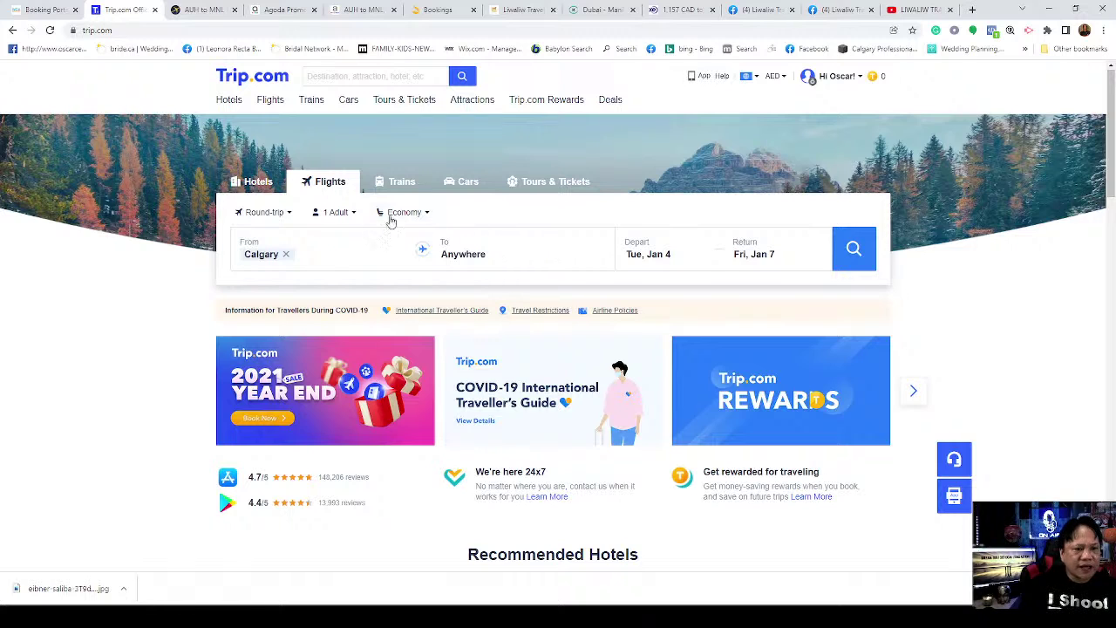
Step: Make the Trip.com search one-way and set Dubai as the departure city
click(288, 214)
click(255, 236)
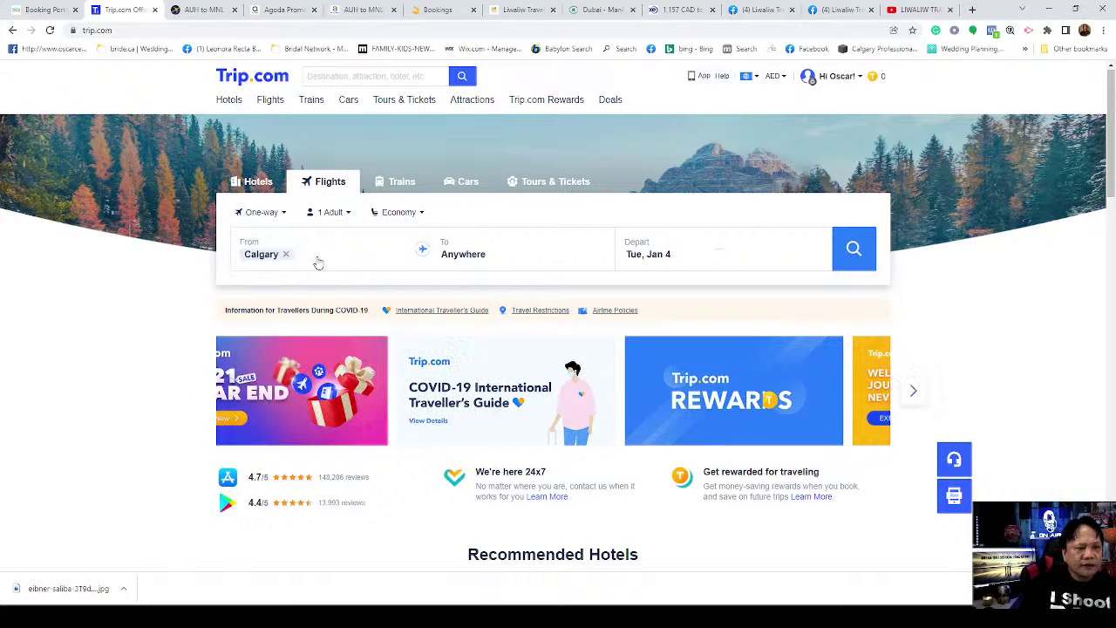
click(287, 258)
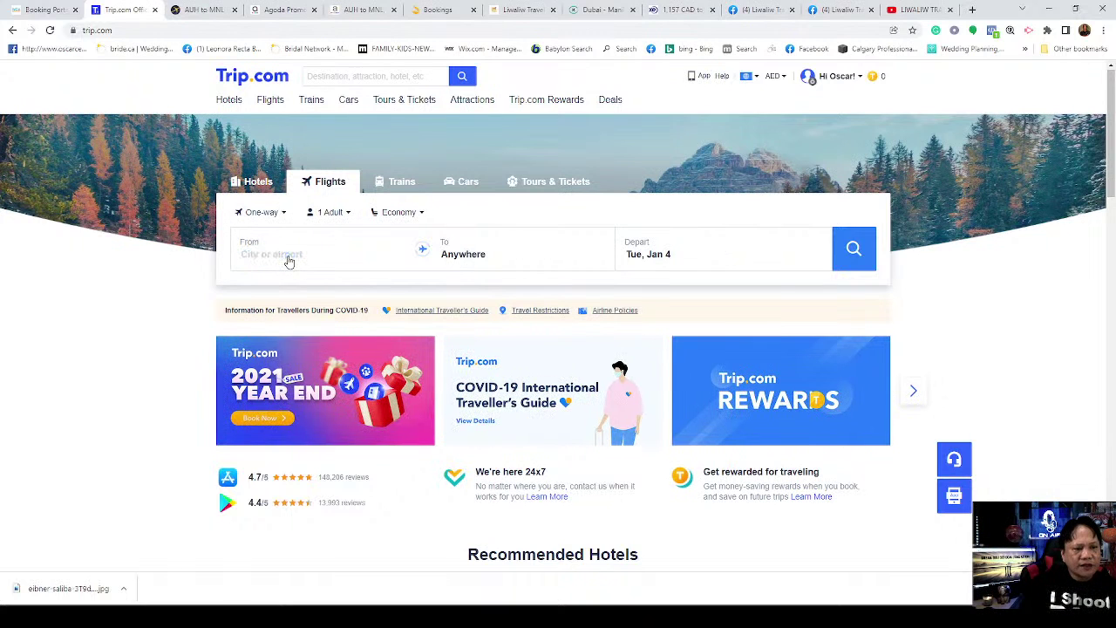
click(464, 257)
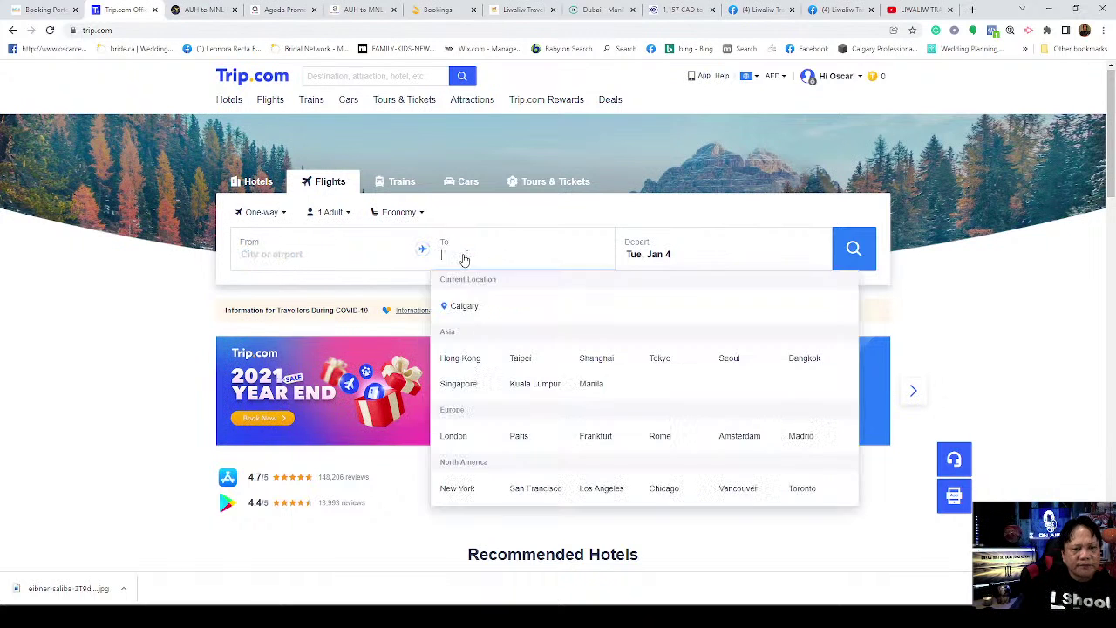
click(297, 260)
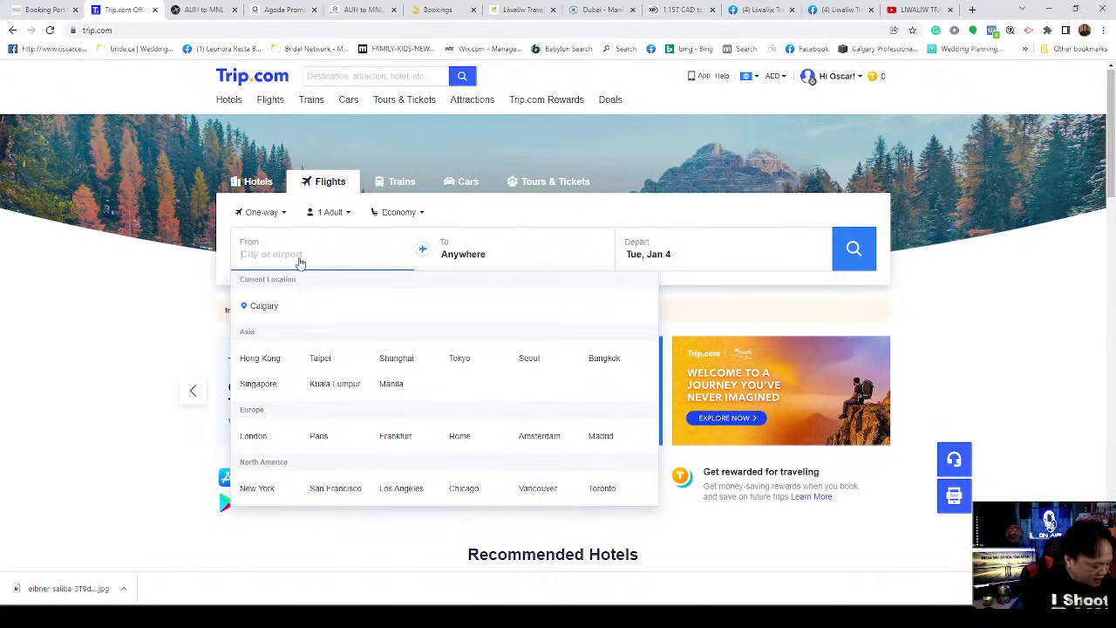
text(dUBAI)
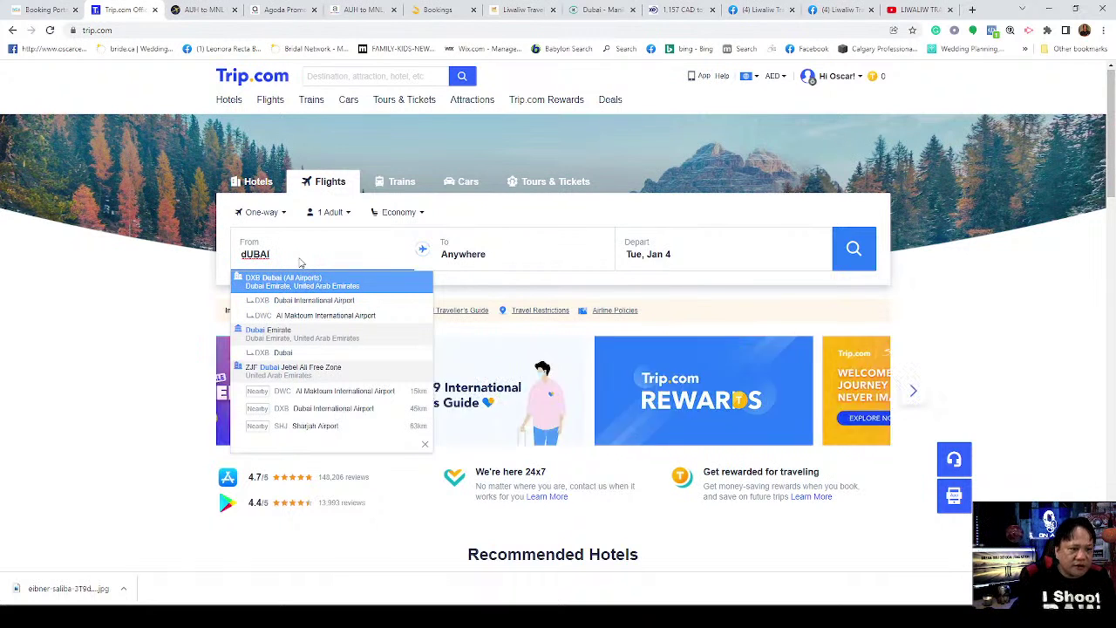
click(344, 287)
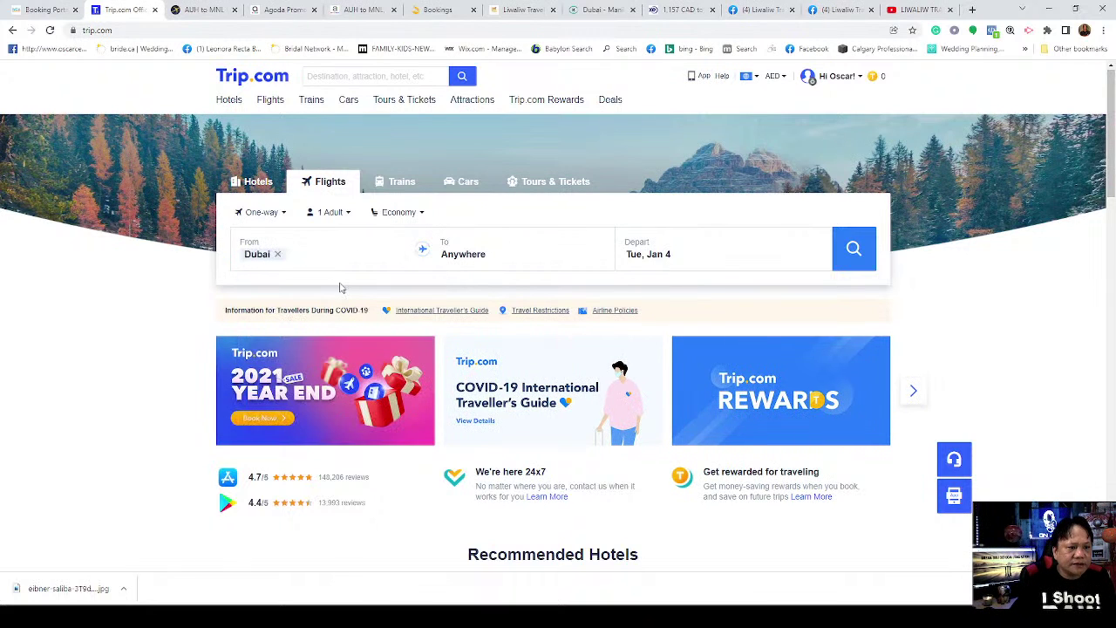
Step: Set the destination to Manila (All Airports) and the departure date to Feb 3
click(464, 261)
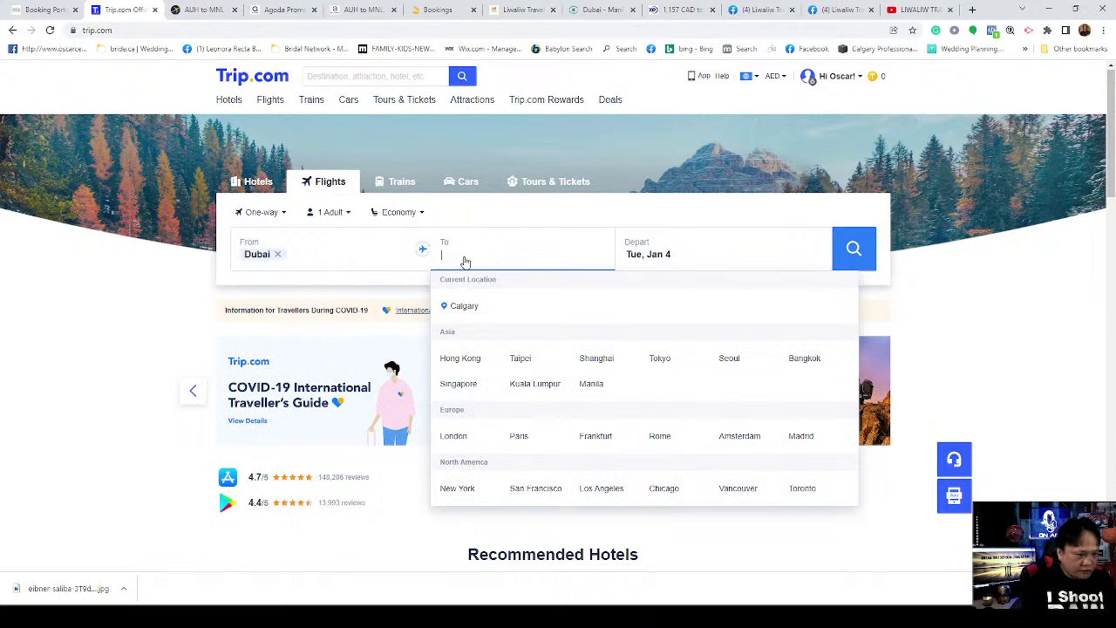
text(mANILA)
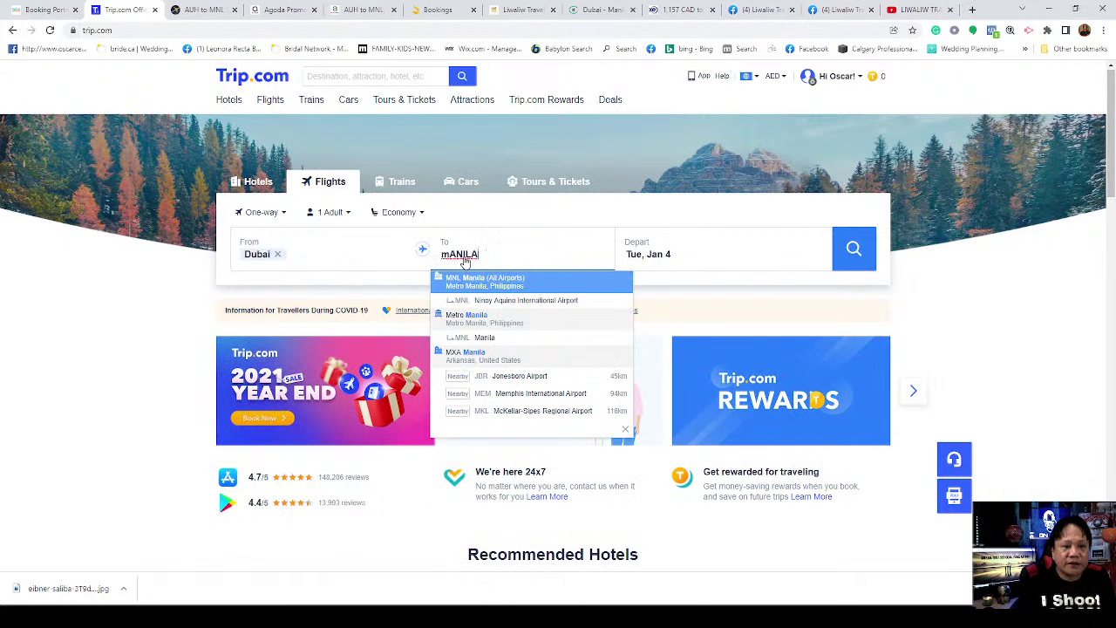
click(533, 280)
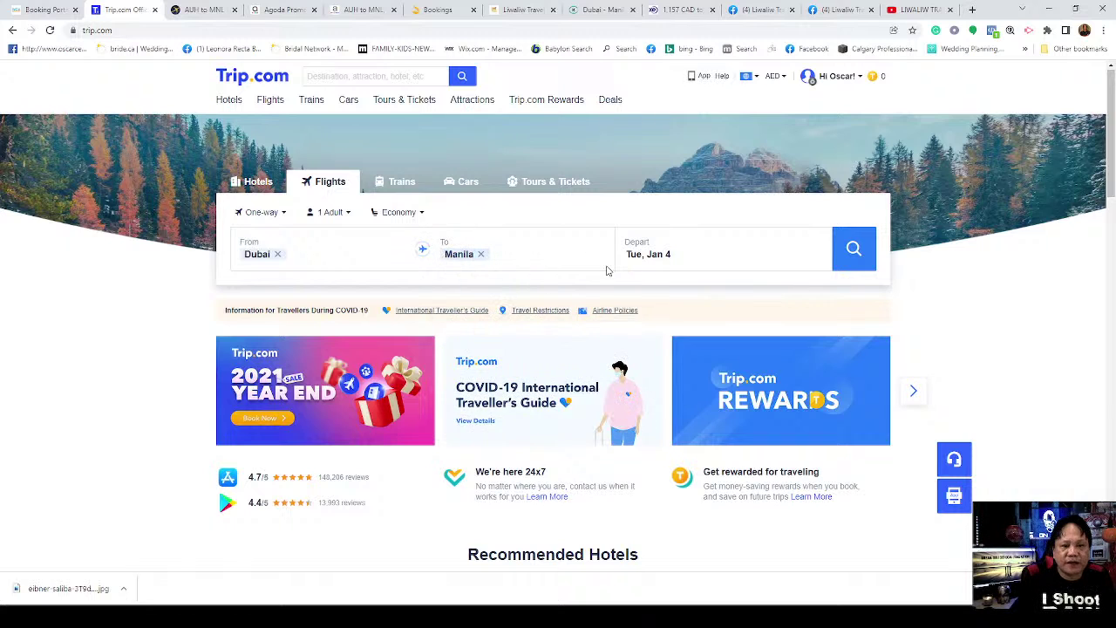
click(686, 259)
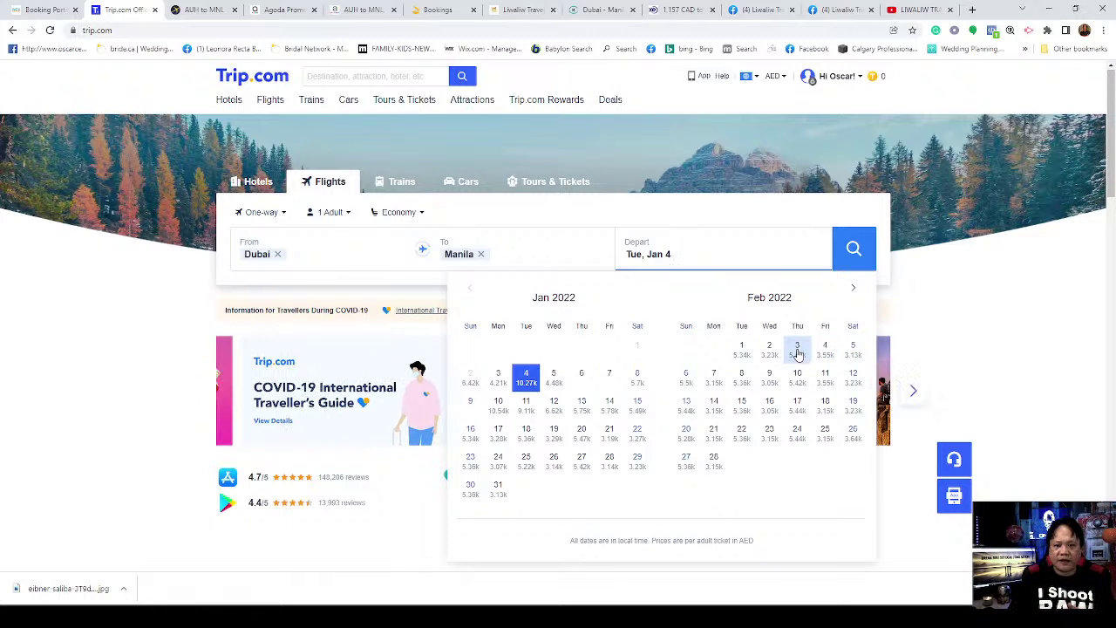
click(799, 352)
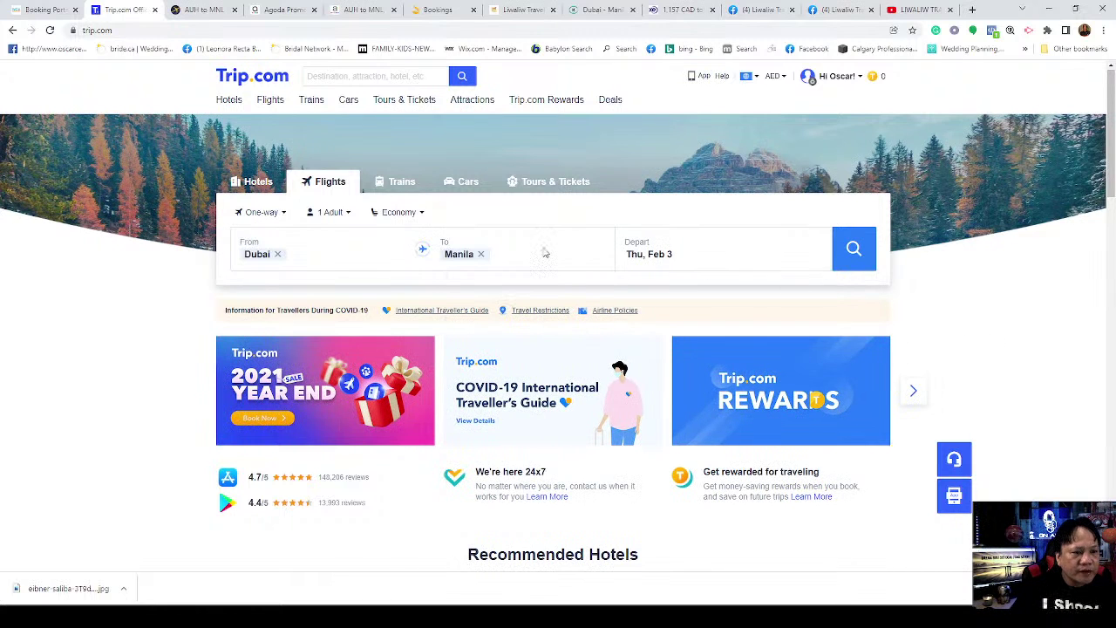
Step: Search one-way Dubai–Manila flights for Feb 3 and browse results from AED3,230
click(854, 251)
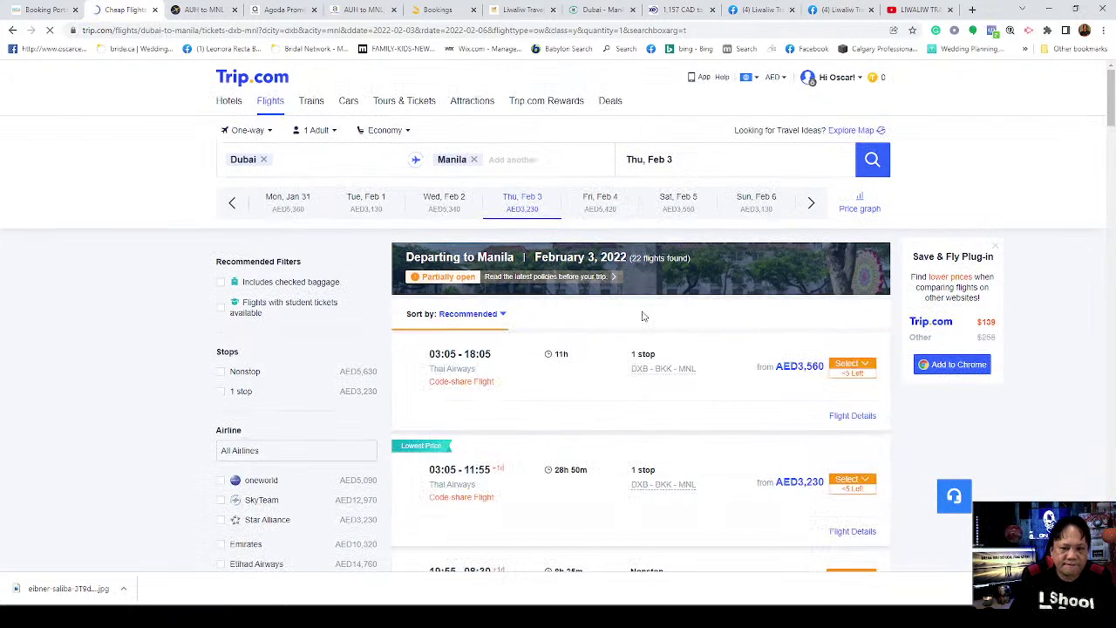
scroll(643, 315, down, 2)
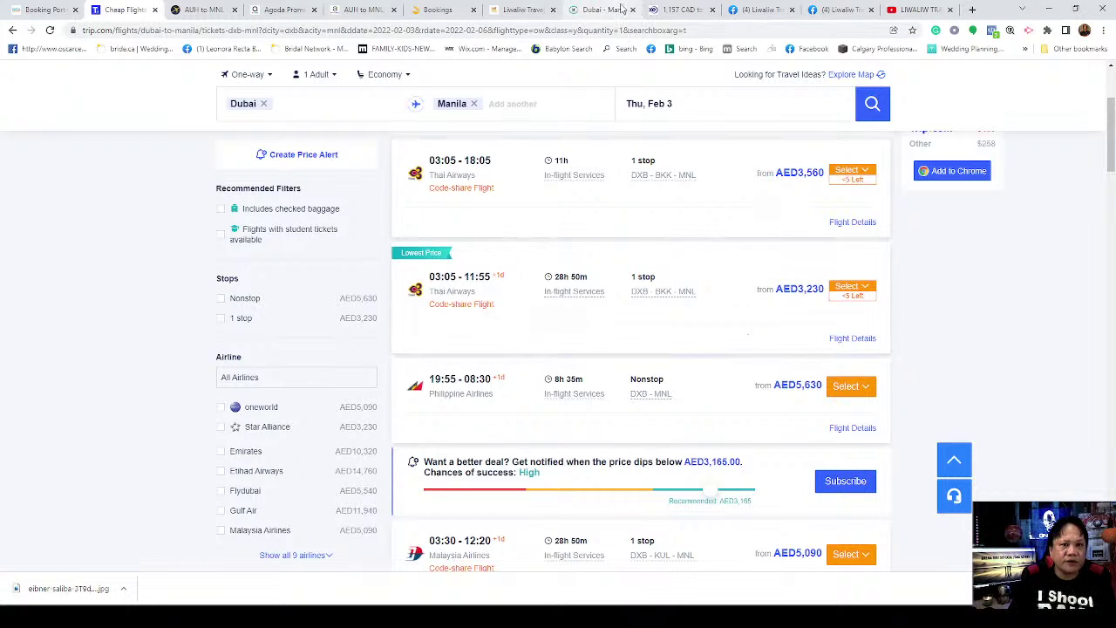
Step: Recheck the Kiwi.com booking's Mumbai–Chennai–Kuala Lumpur itinerary and 2,737.57 AED total
click(611, 9)
scroll(710, 299, up, 5)
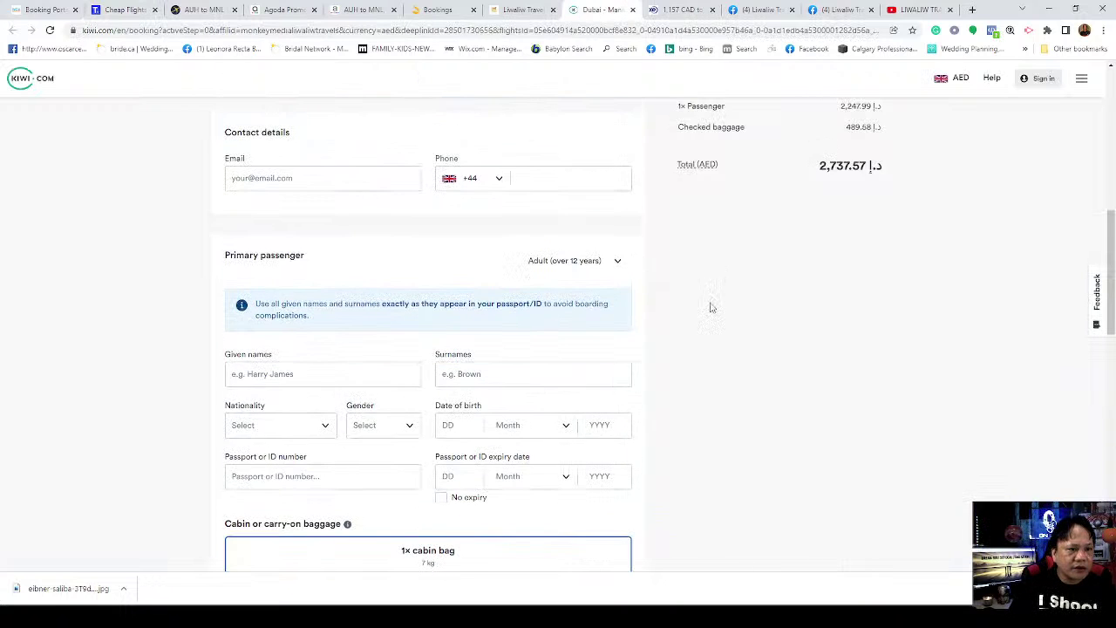
scroll(713, 298, up, 4)
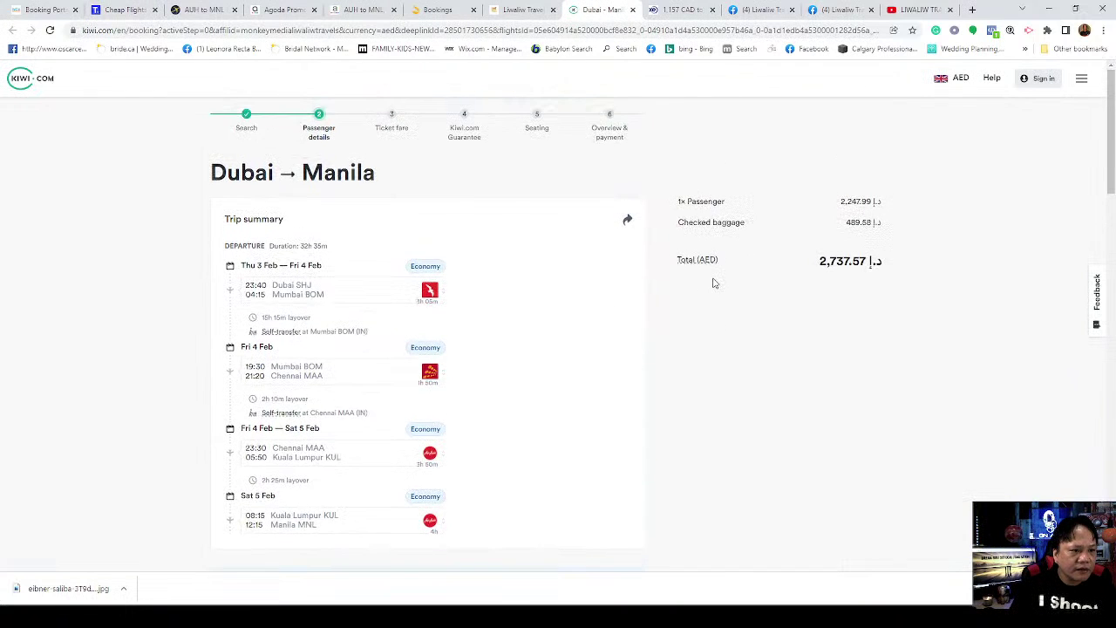
scroll(638, 353, down, 2)
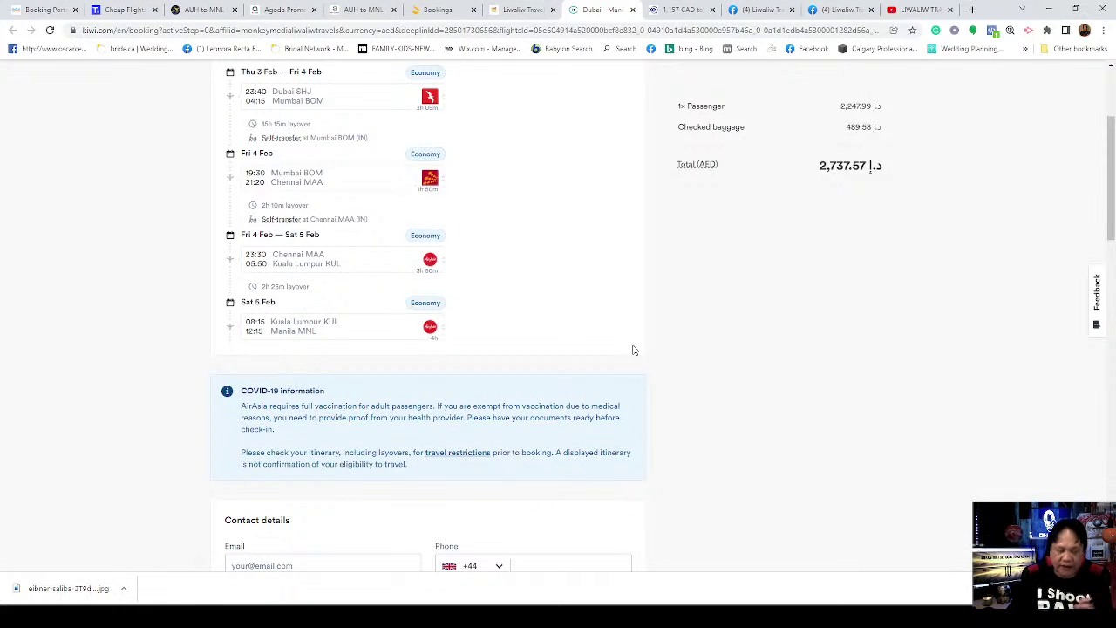
Step: Review and close the Thai Airways 03:05–18:05 flight's stopover details on Trip.com
click(126, 10)
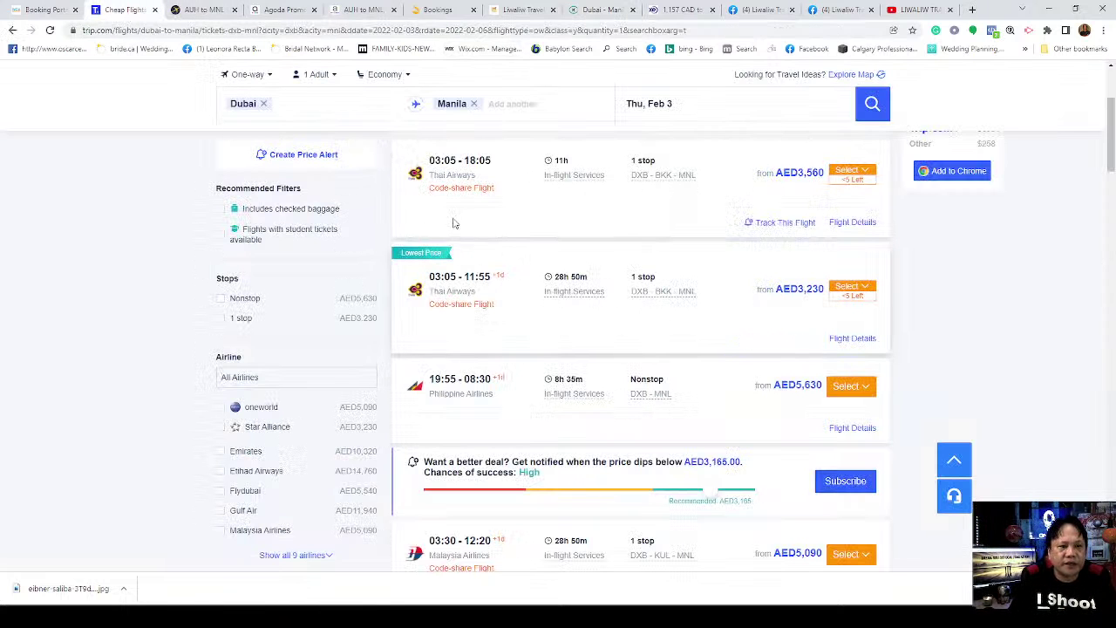
scroll(489, 218, up, 3)
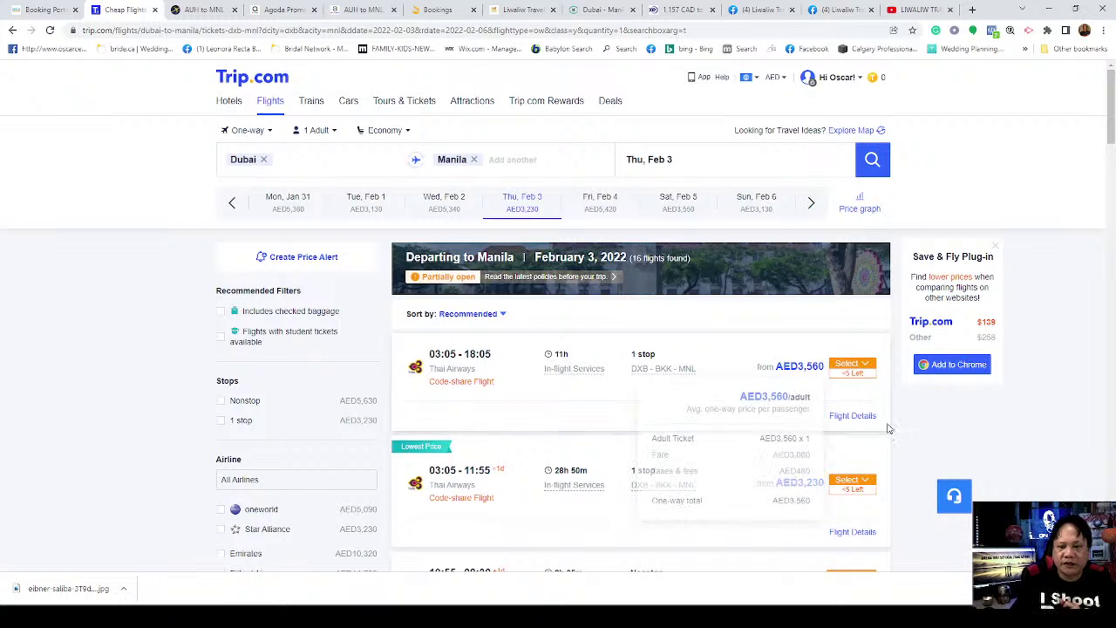
click(852, 416)
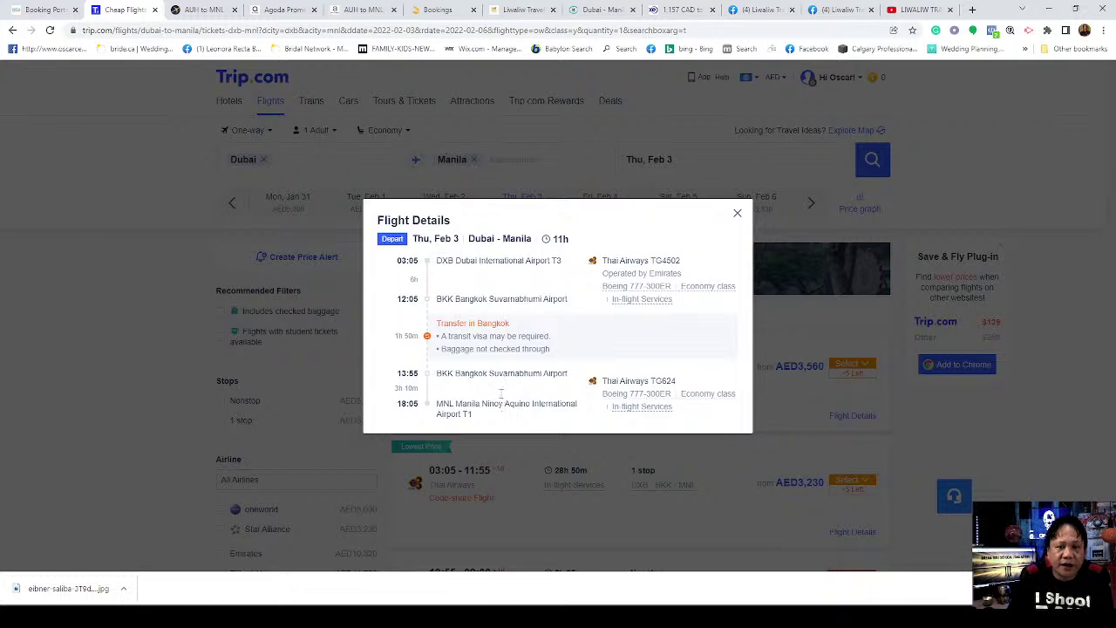
click(737, 214)
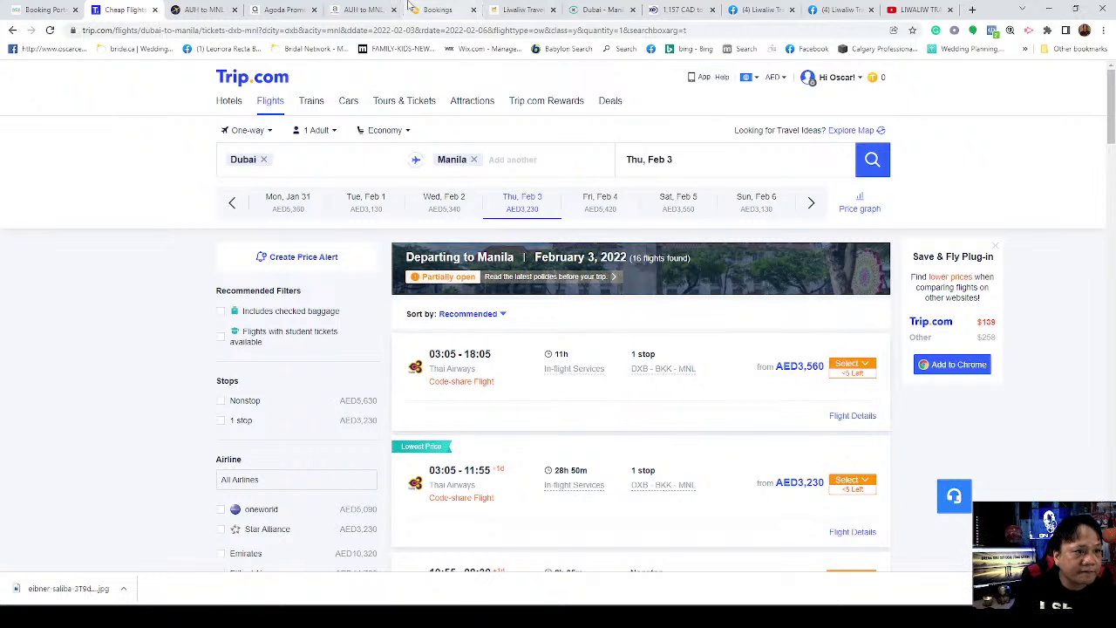
Step: Go to the WCA Travel portal, dismiss the cookie notice and bring up a fresh flight search form
click(44, 9)
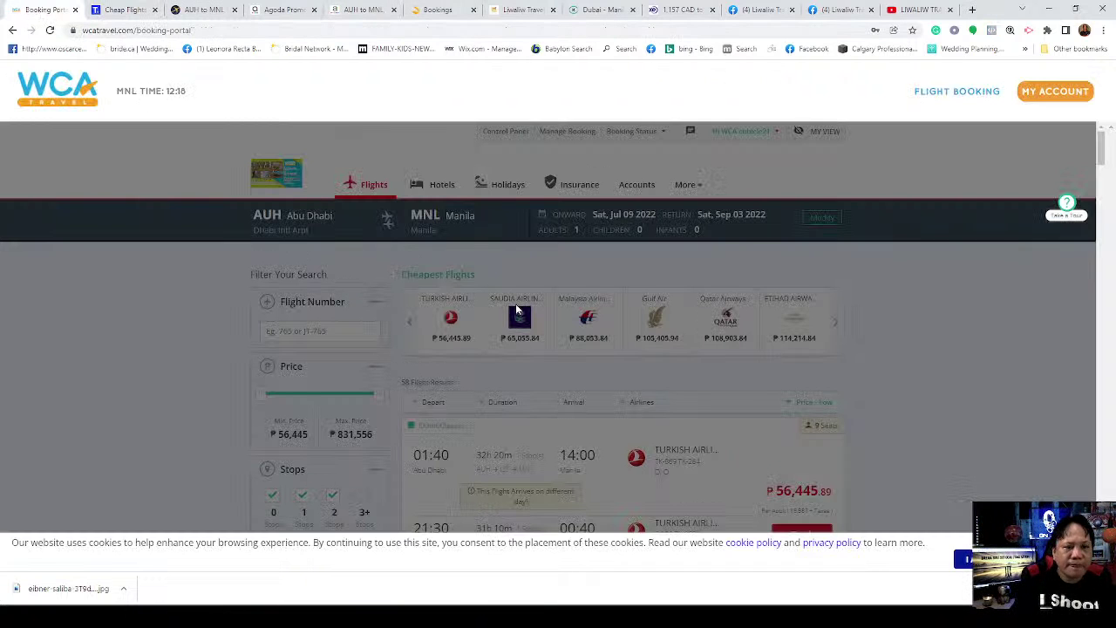
click(962, 559)
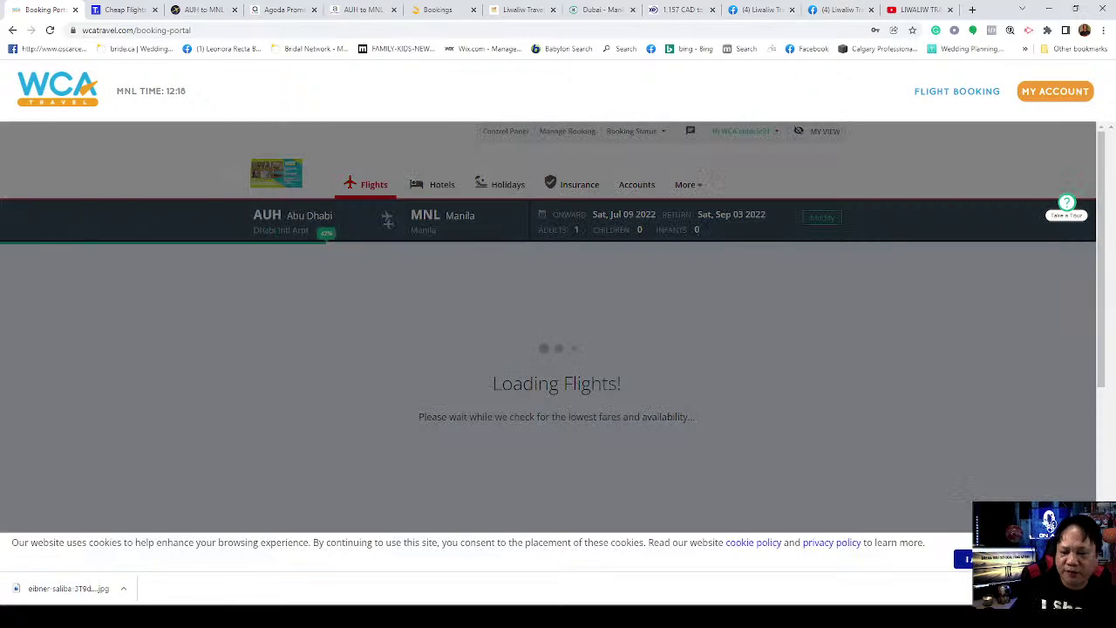
click(963, 559)
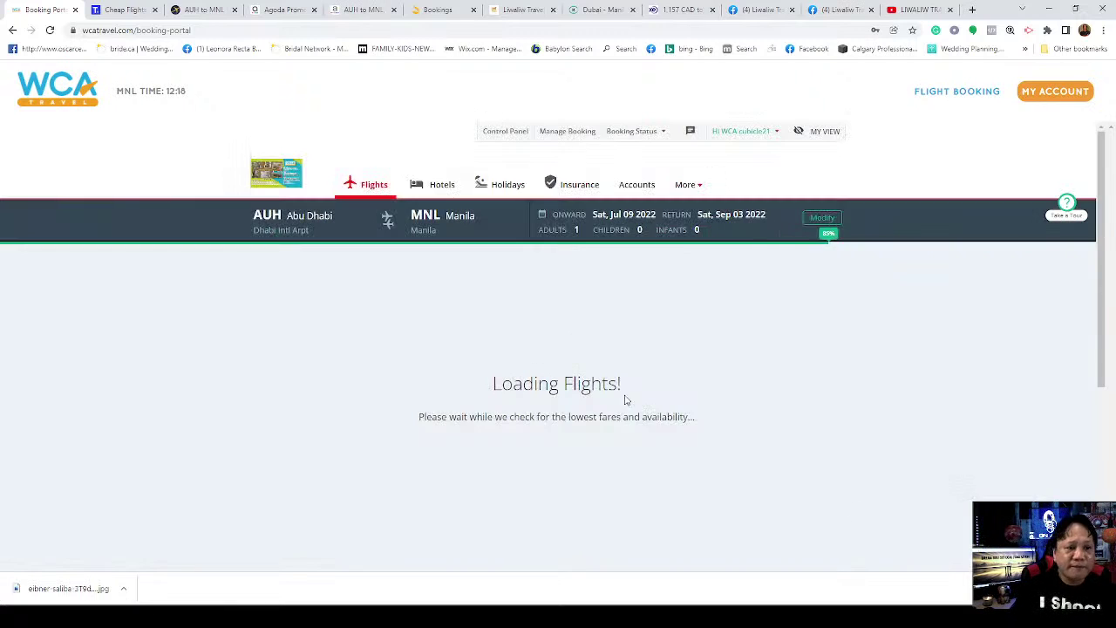
click(368, 191)
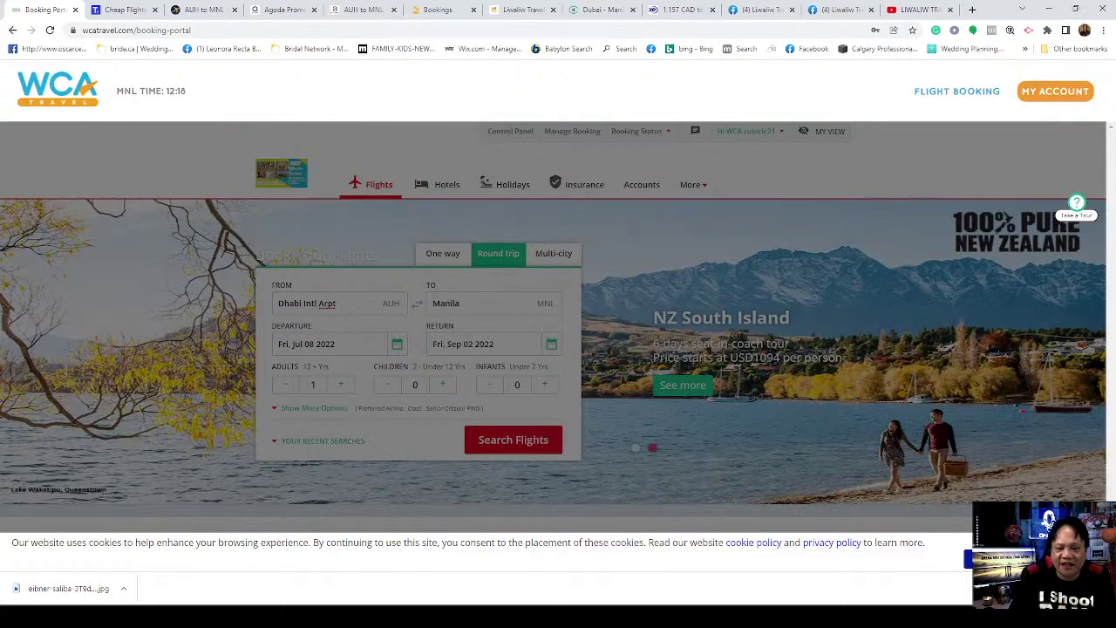
click(968, 559)
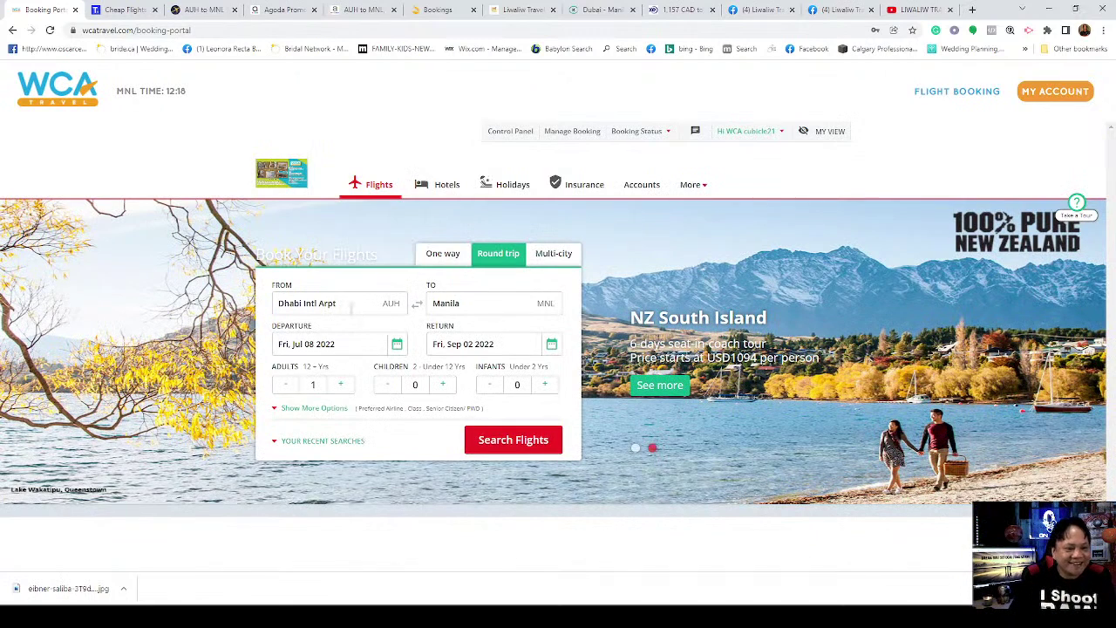
Step: Set the departure airport to Dubai Intl Arpt (DXB) and make the trip one way
click(351, 307)
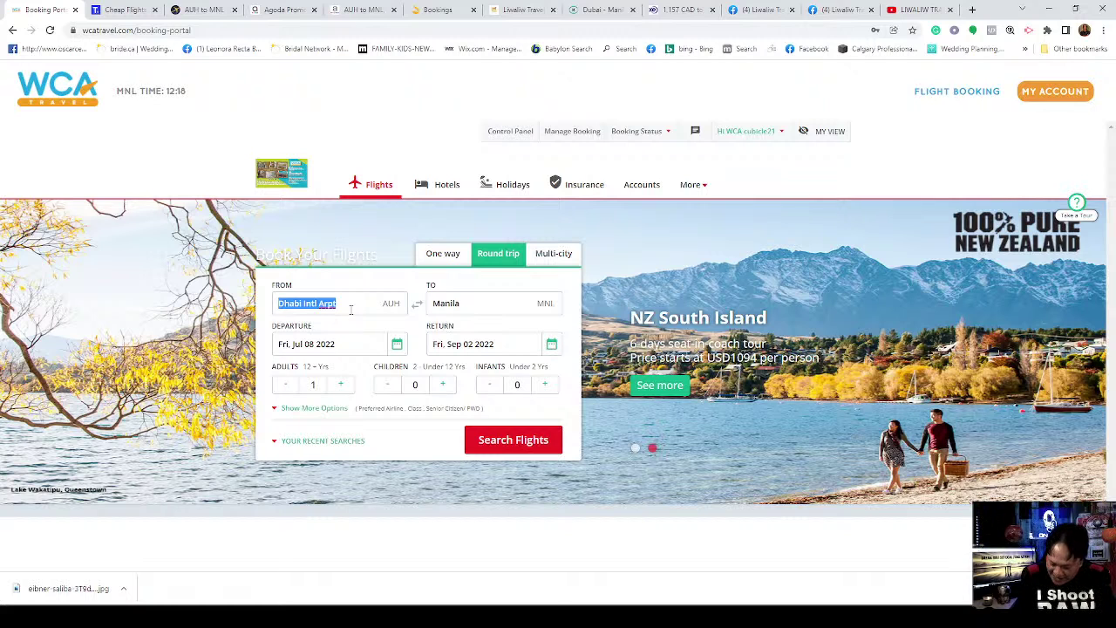
key(BackSpace)
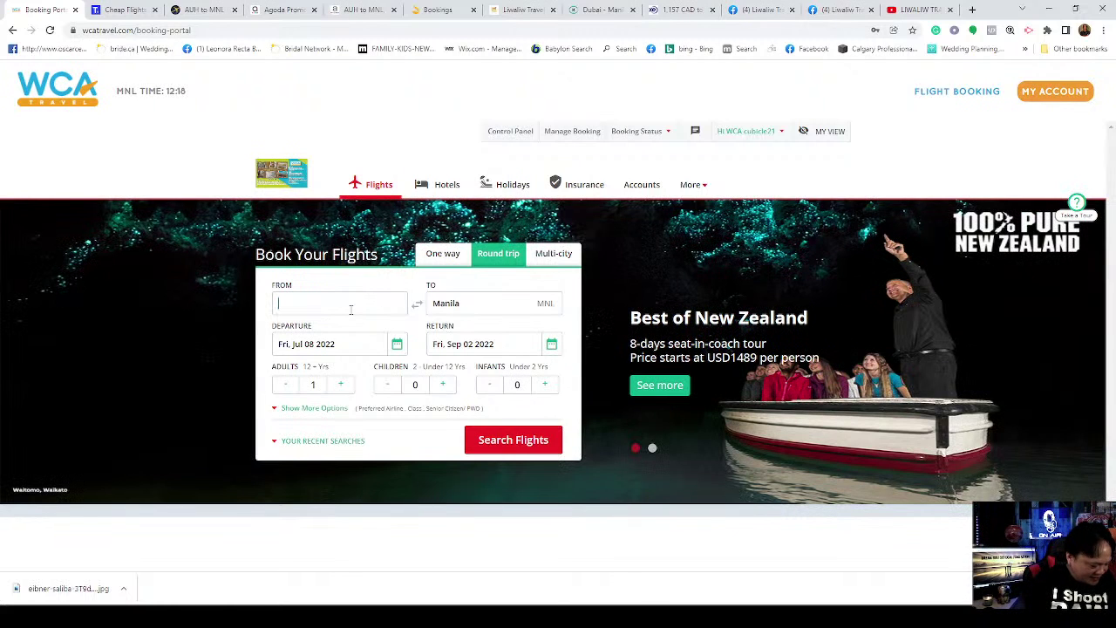
text(dUBAI)
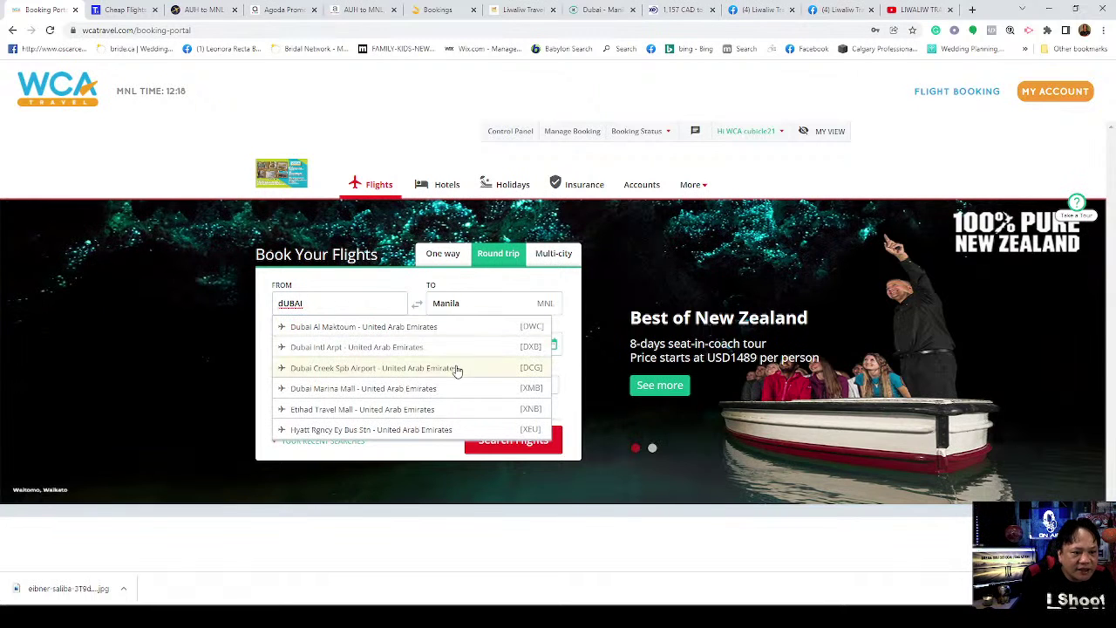
click(418, 347)
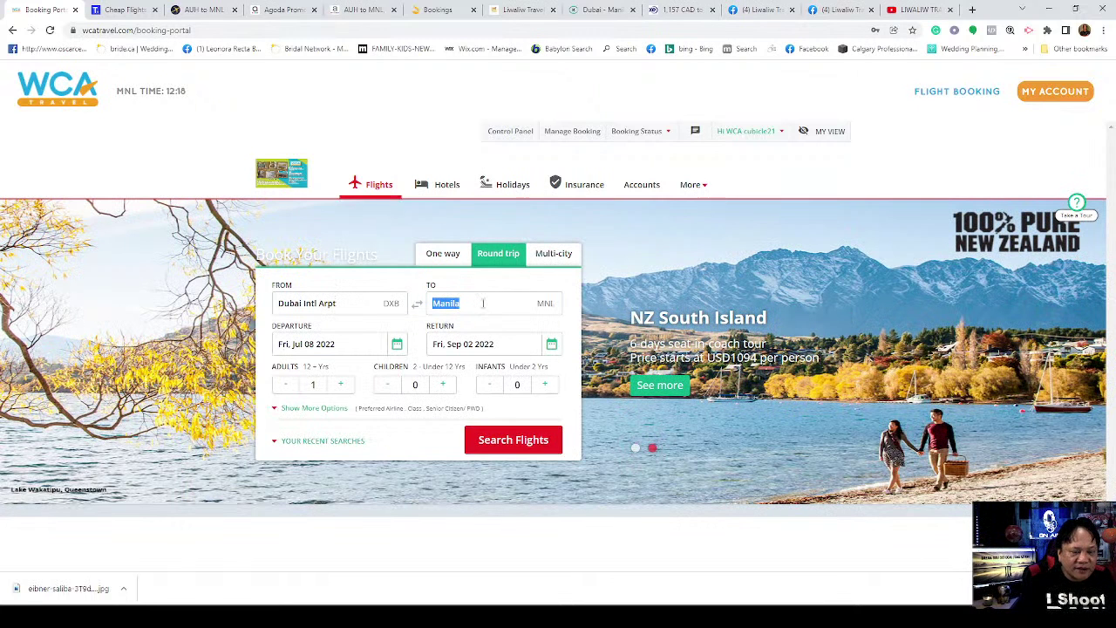
click(439, 258)
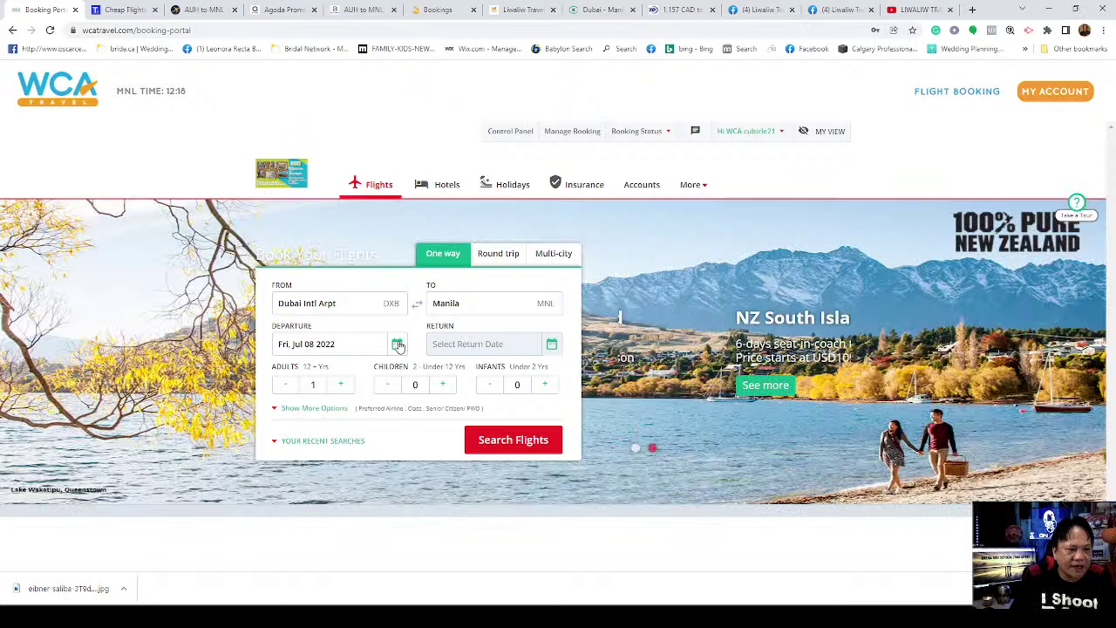
Step: Pick Thu, Feb 03 2022 as the departure date and run the Dubai–Manila search
click(398, 347)
click(306, 319)
click(305, 319)
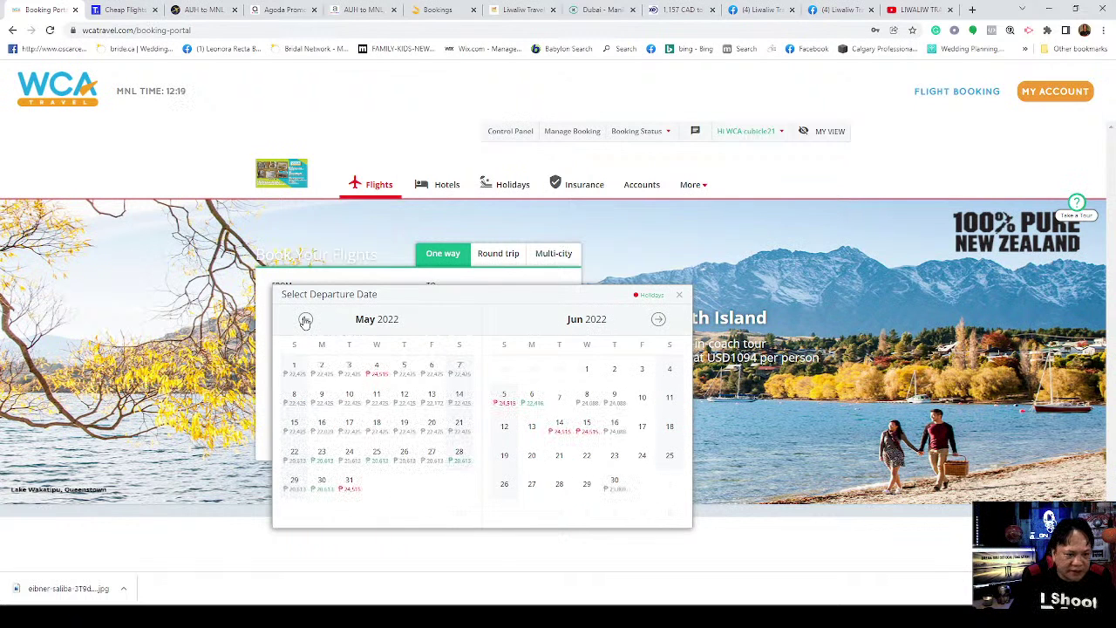
click(305, 320)
click(305, 320)
click(305, 321)
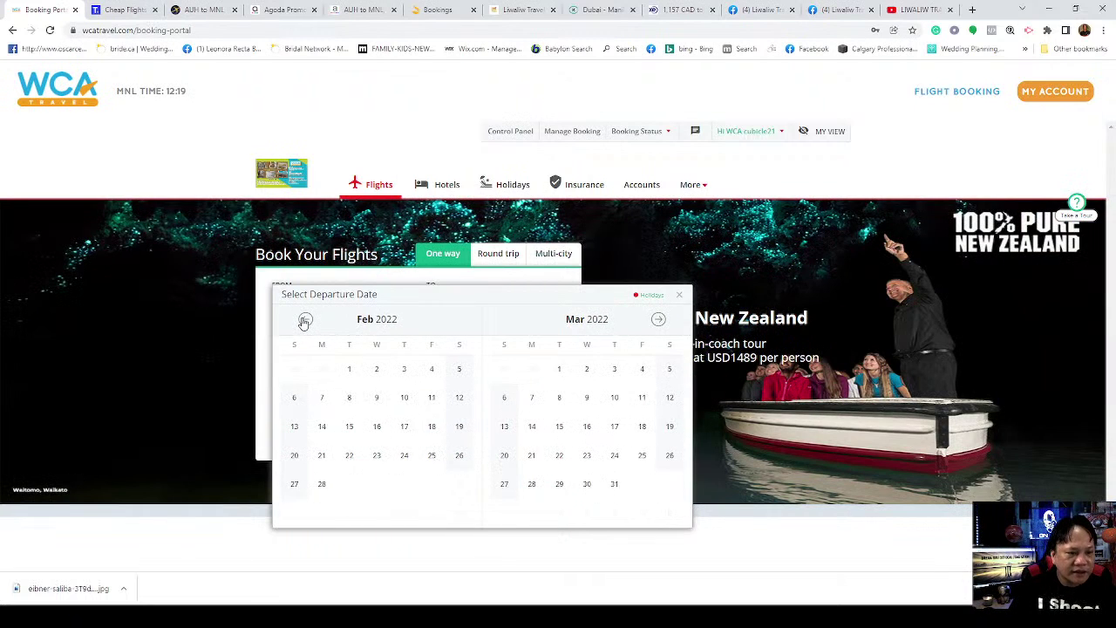
click(404, 369)
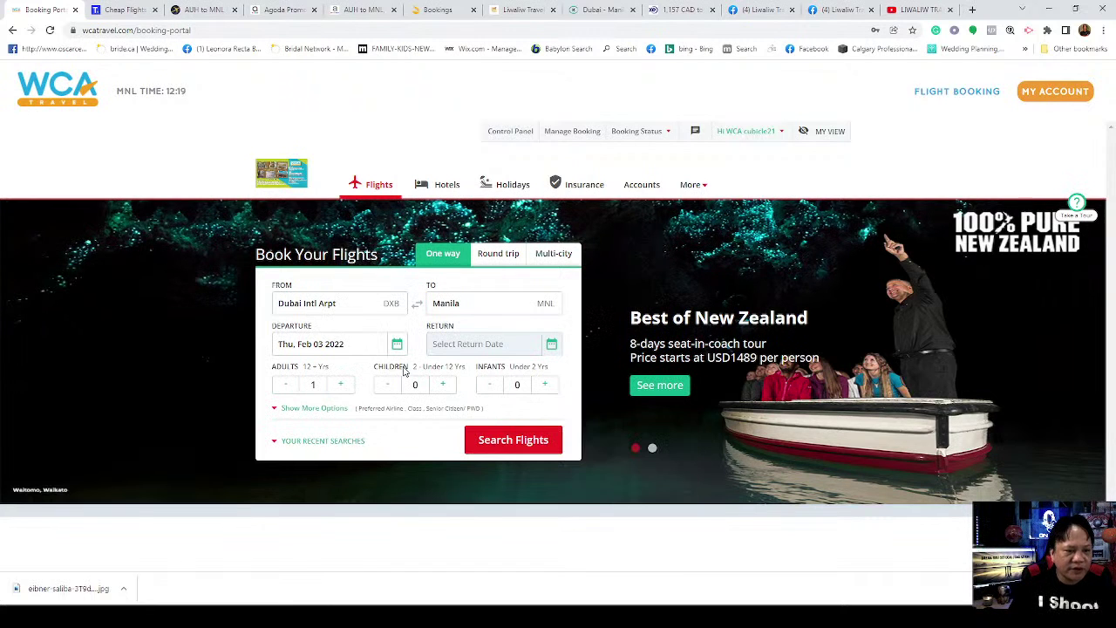
click(504, 442)
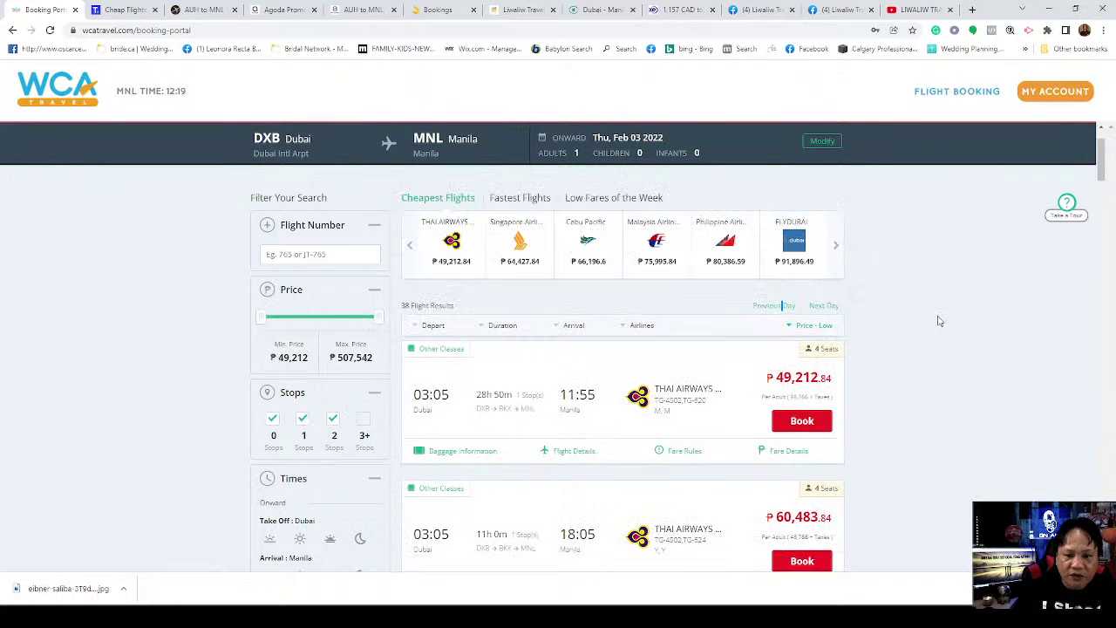
Step: Scroll the 38 results and highlight the cheapest Thai Airways fare of ₱49,212.84
scroll(959, 402, down, 3)
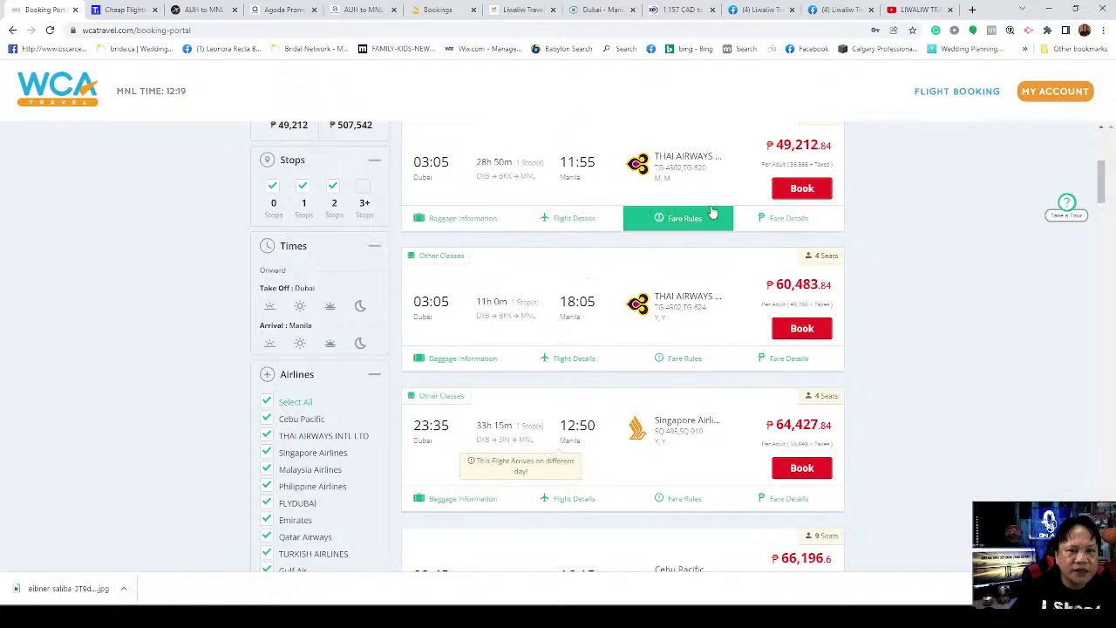
scroll(656, 210, up, 1)
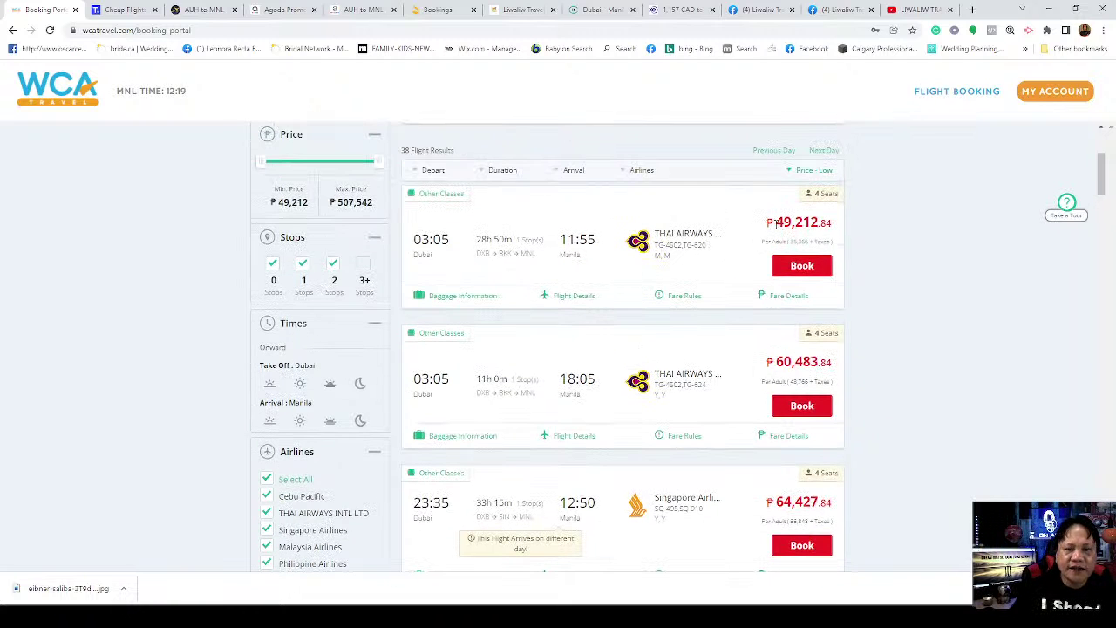
drag(775, 224, 817, 223)
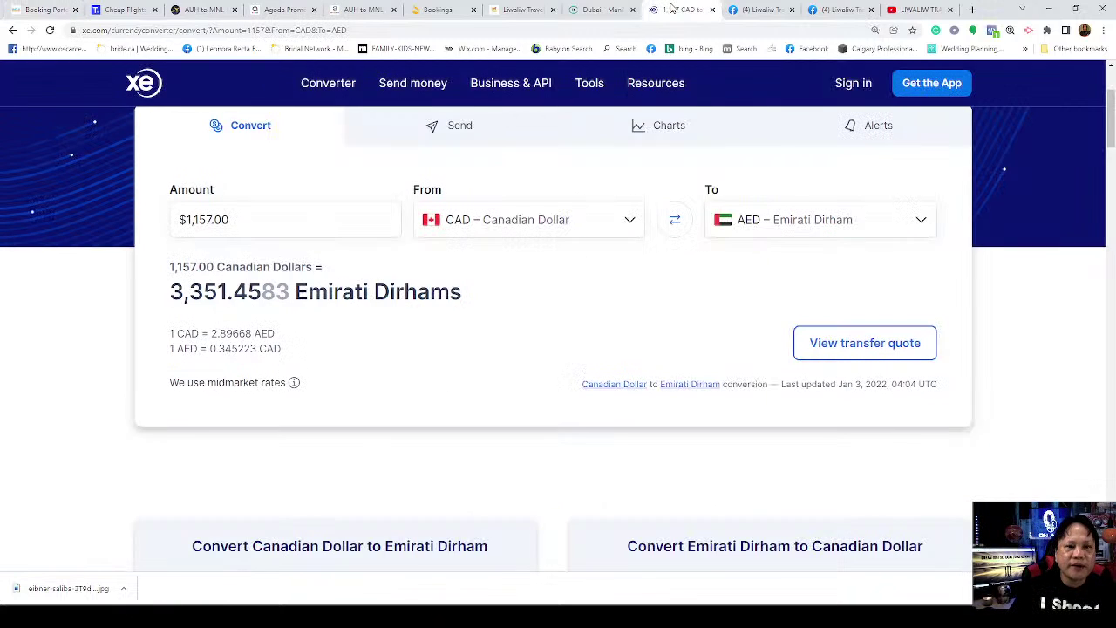
Step: On the XE converter, change the source currency to MXN – Mexican Peso
click(675, 9)
click(584, 224)
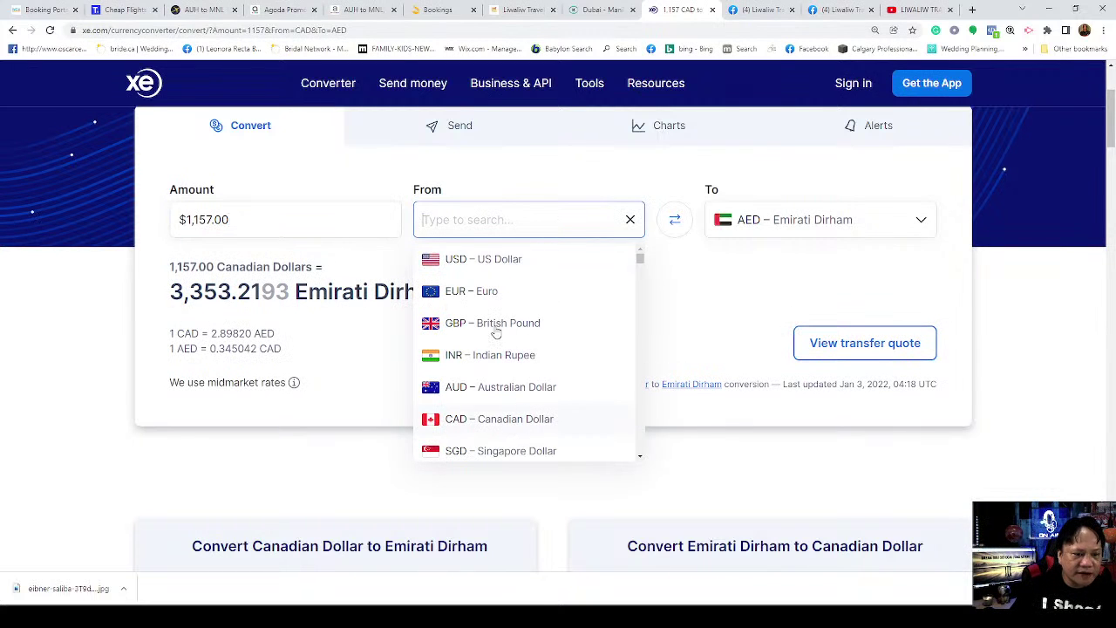
scroll(496, 334, down, 3)
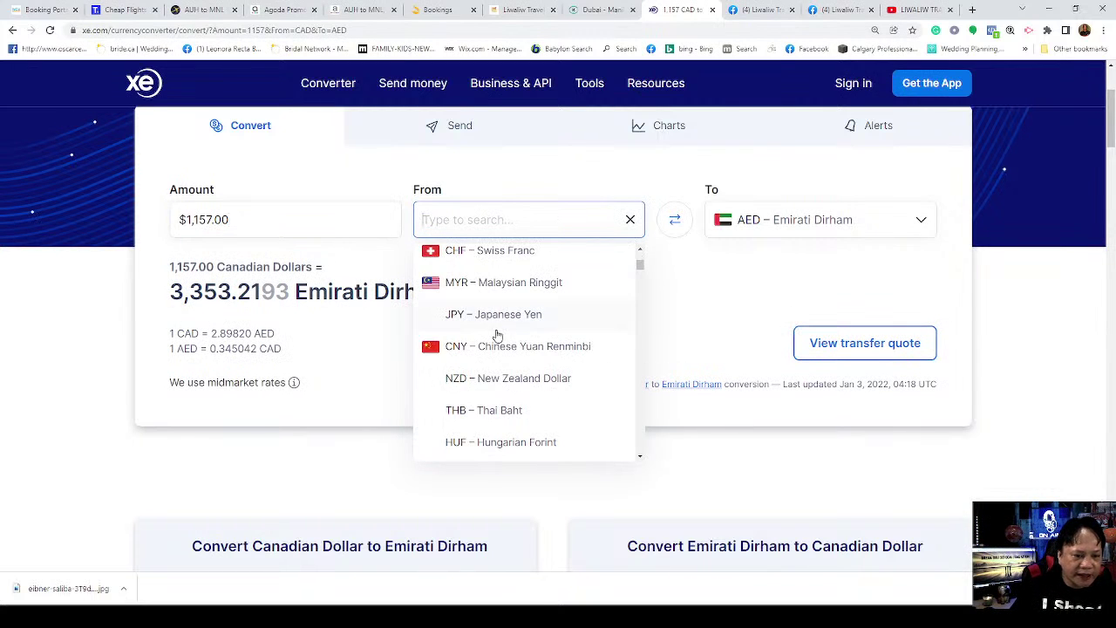
scroll(493, 338, down, 3)
scroll(512, 377, up, 1)
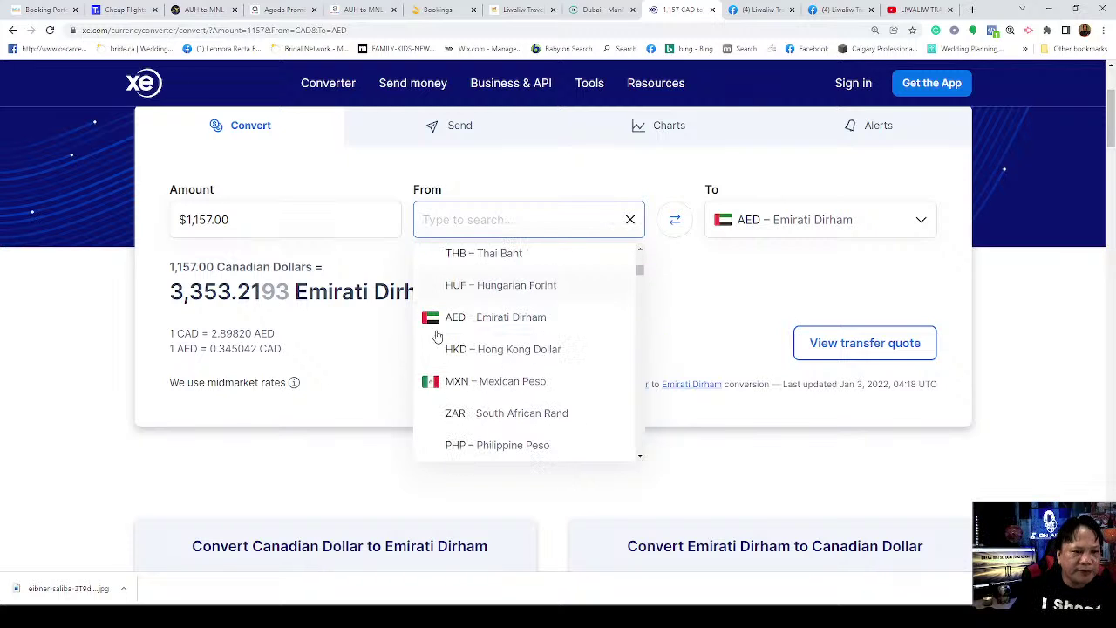
click(495, 381)
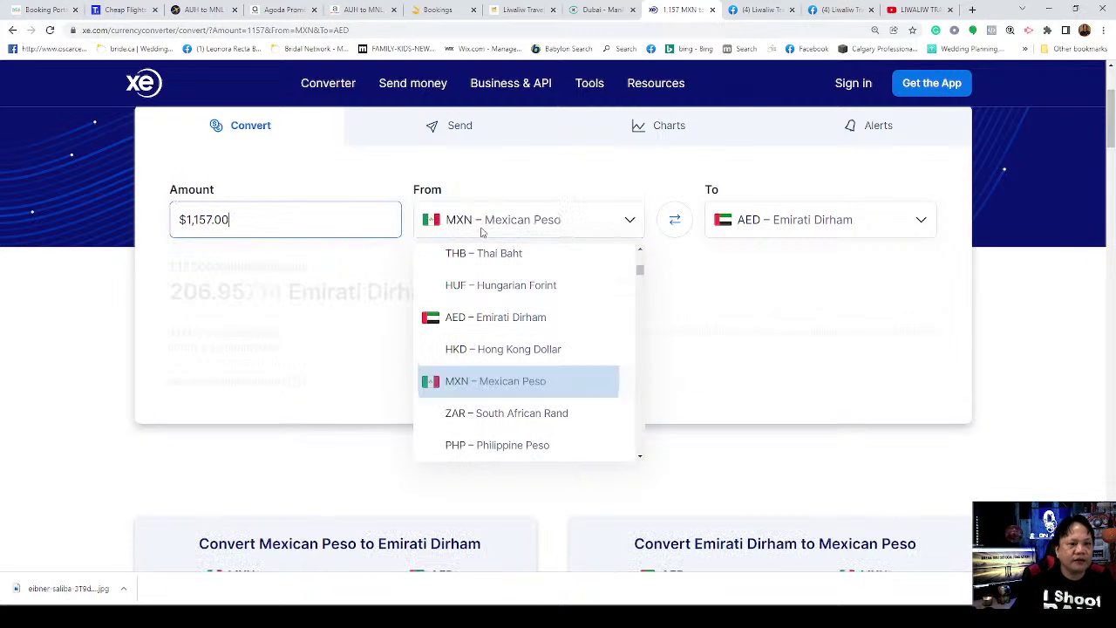
Step: Correct the source currency to PHP – Philippine Peso, keeping AED as the target
click(523, 221)
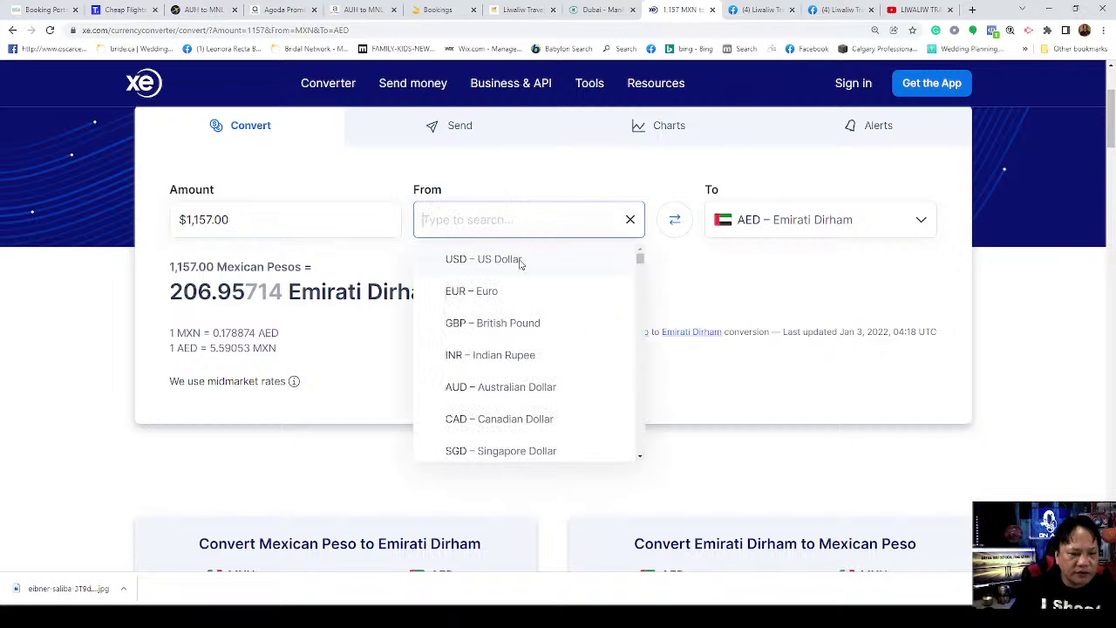
scroll(519, 406, down, 3)
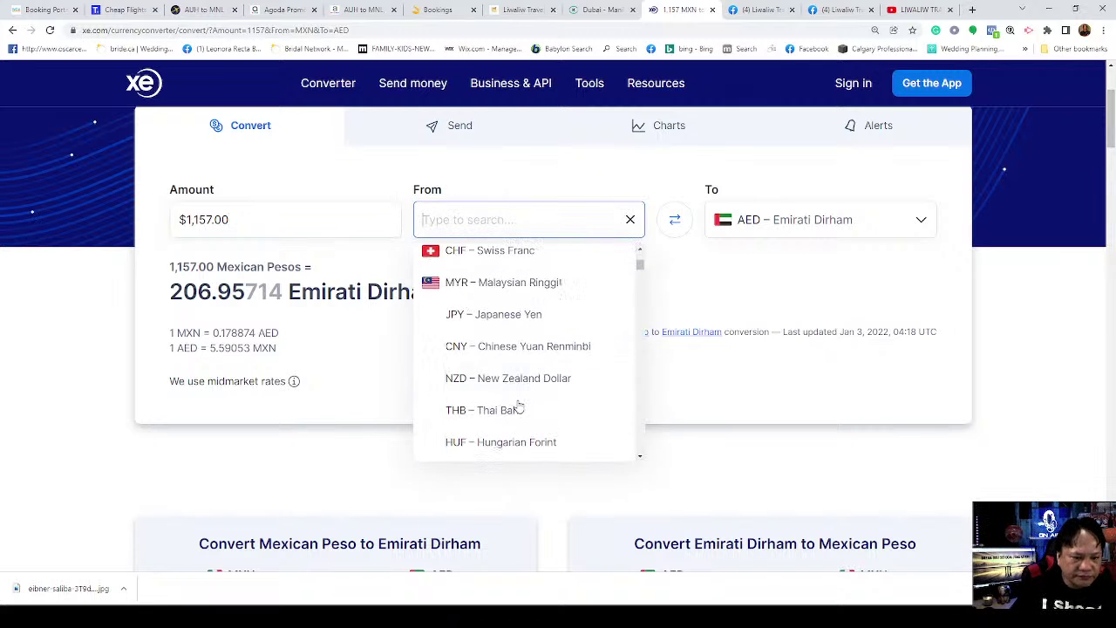
scroll(521, 388, up, 2)
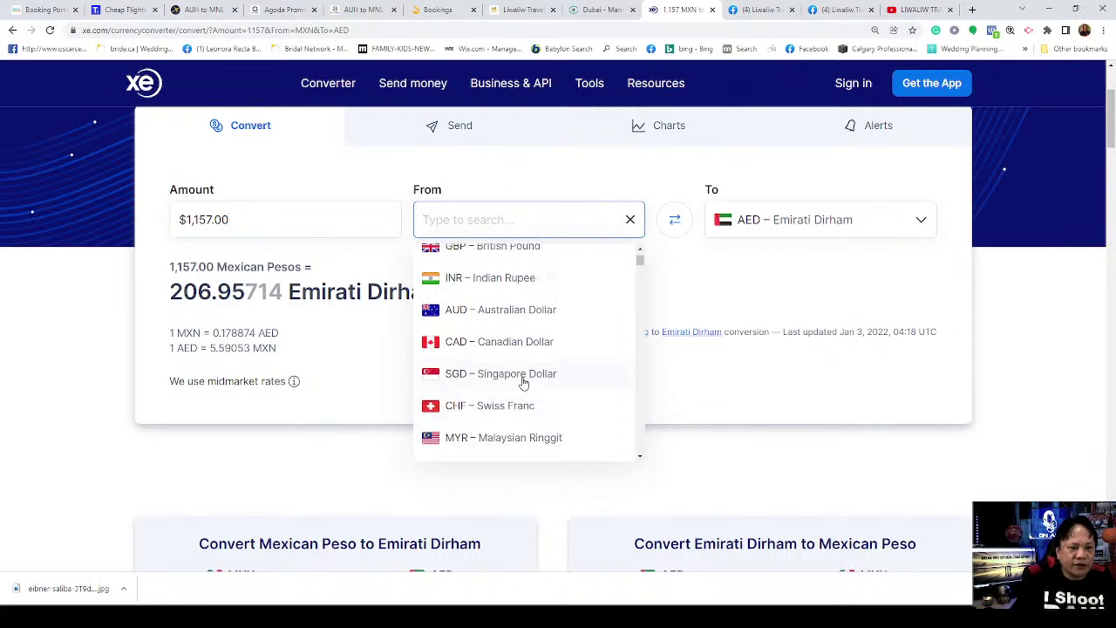
scroll(526, 370, up, 3)
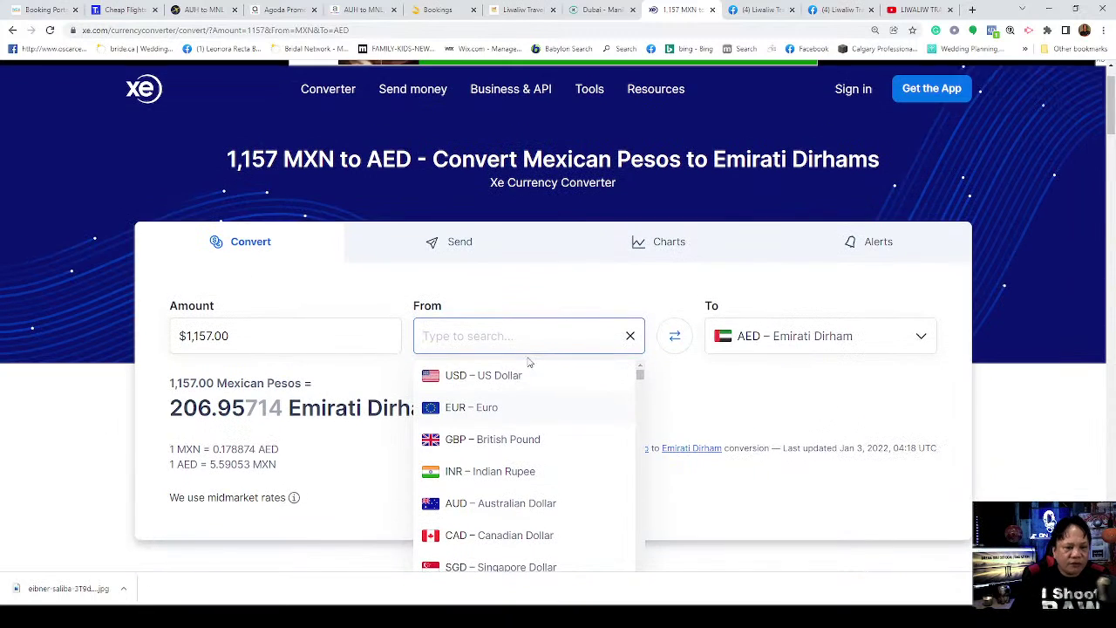
scroll(526, 366, down, 3)
scroll(529, 277, down, 2)
scroll(529, 281, down, 2)
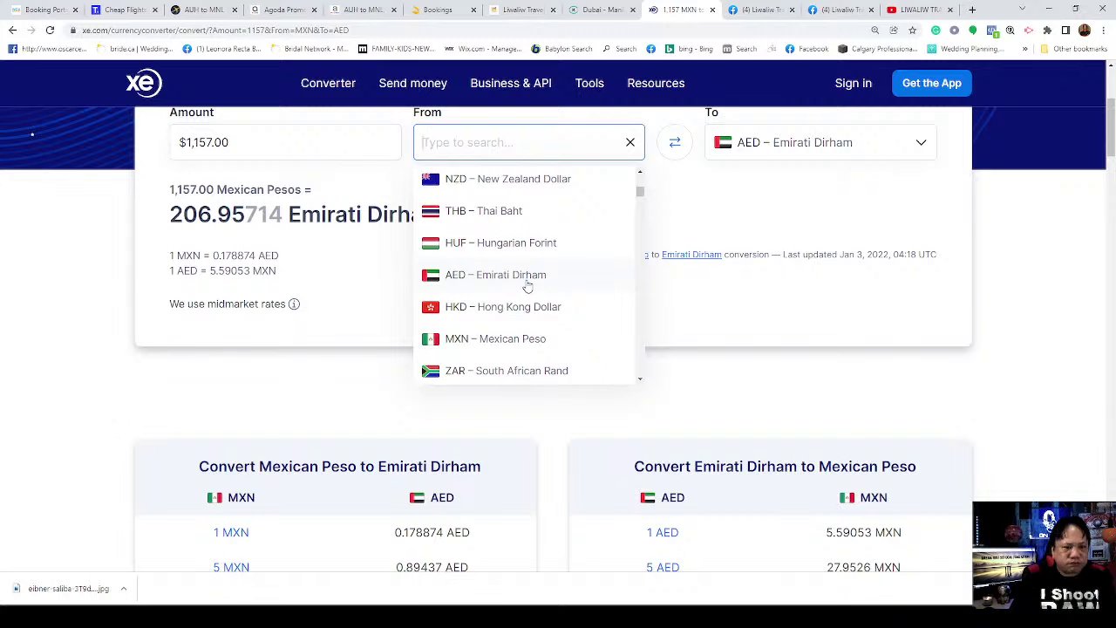
scroll(528, 286, down, 1)
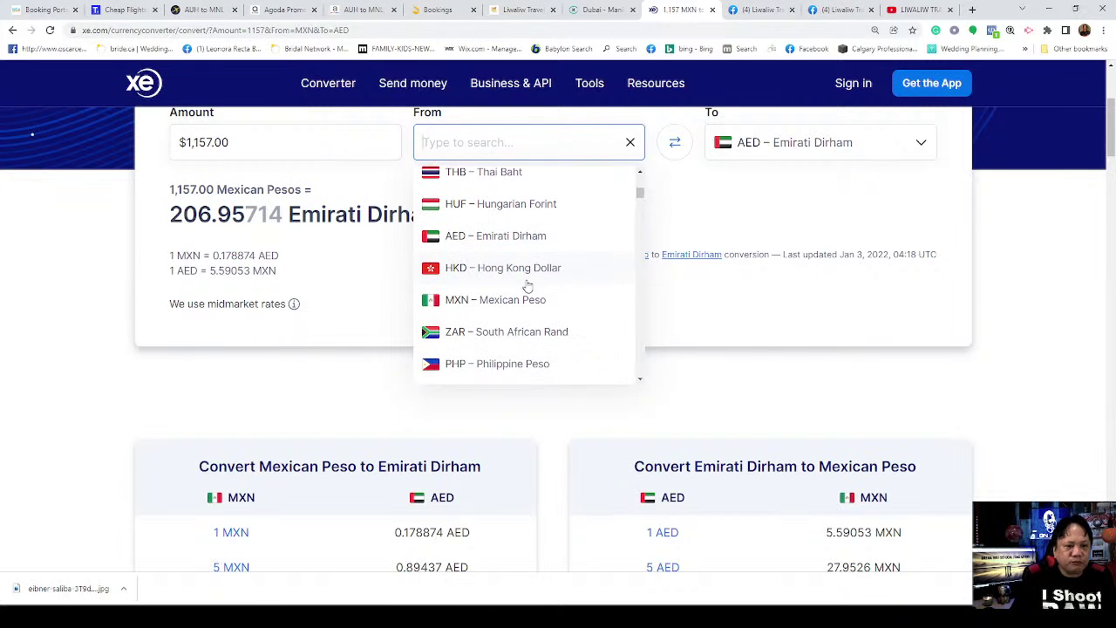
click(516, 363)
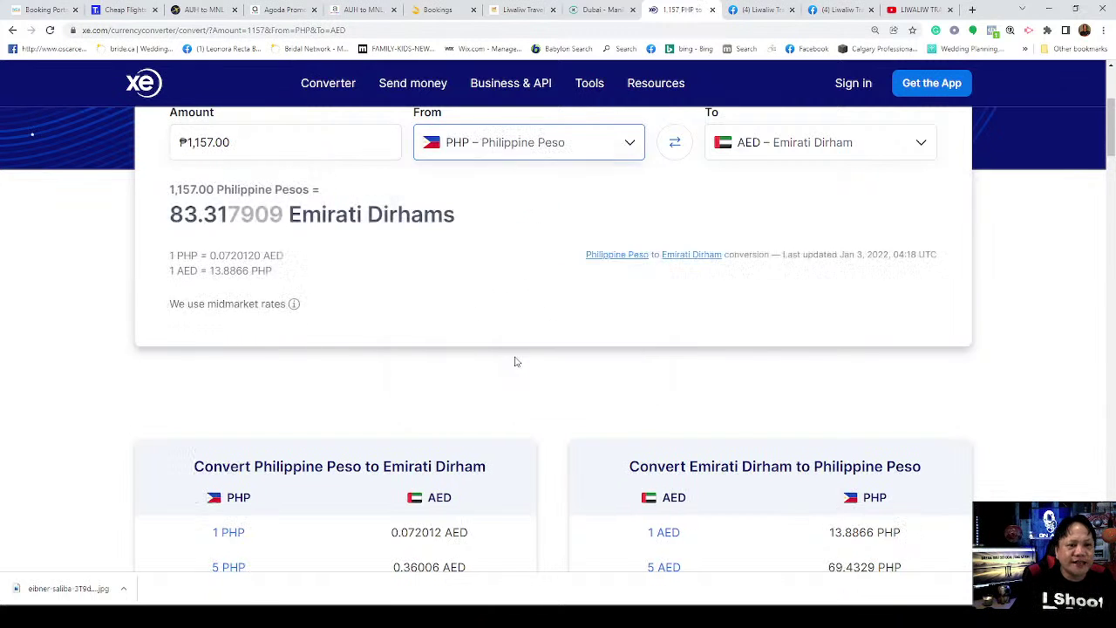
Step: Replace the 1,157.00 amount with 49212 pesos, giving 3,543.8556 AED
click(280, 147)
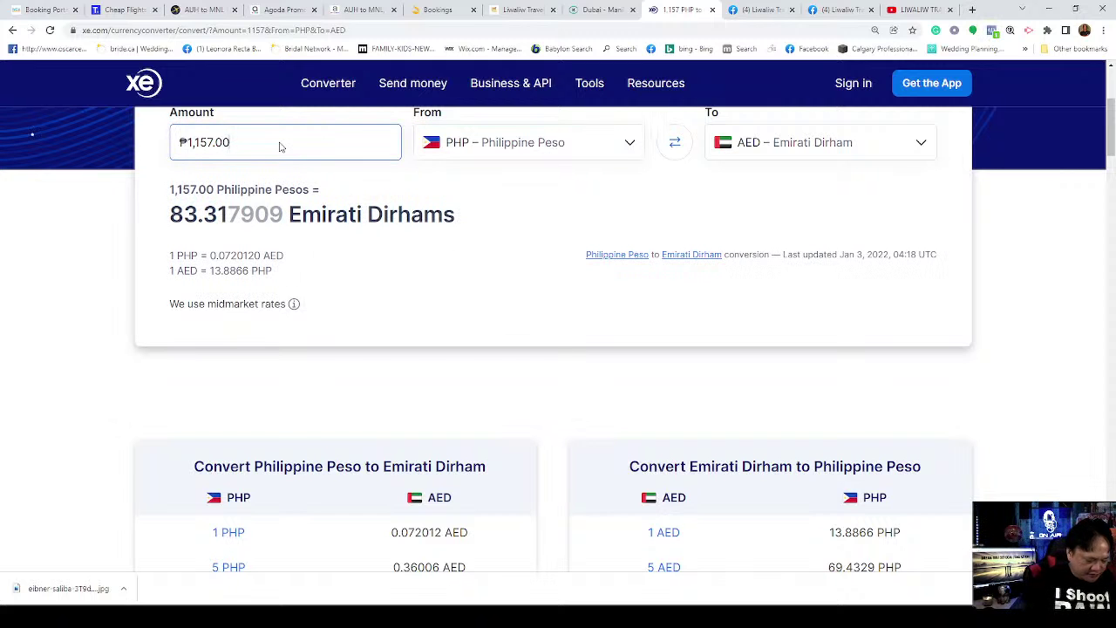
key(BackSpace)
key(BackSpace)
key(BackSpace)
key(BackSpace)
key(BackSpace)
key(BackSpace)
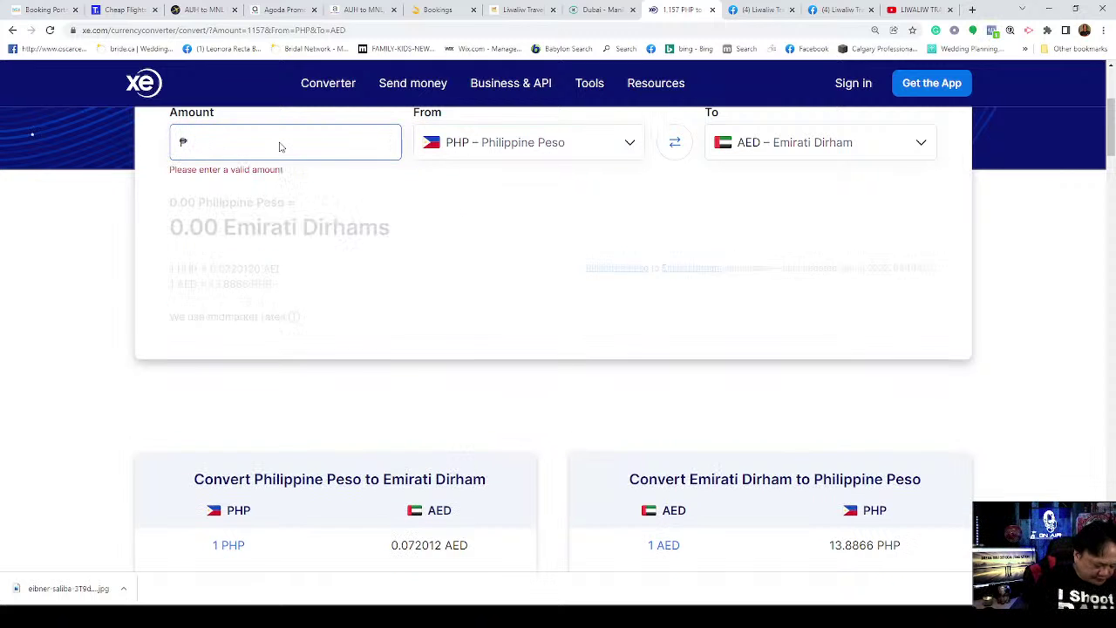
text(49212)
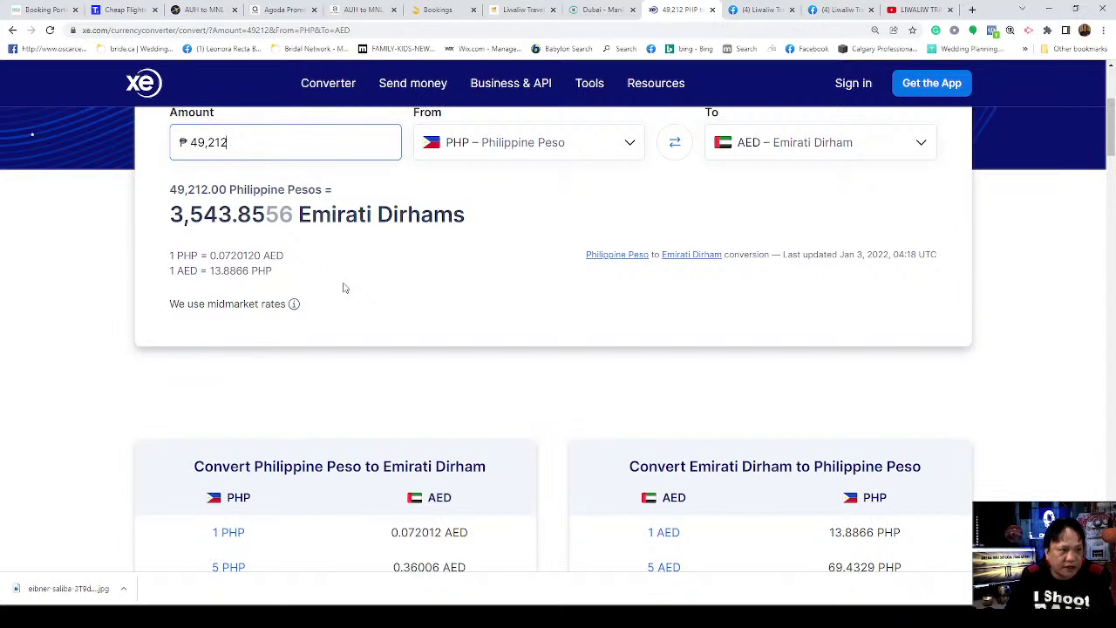
Step: Close the old Abu Dhabi–Manila results tab and go to Agoda's flight search
click(288, 10)
click(376, 11)
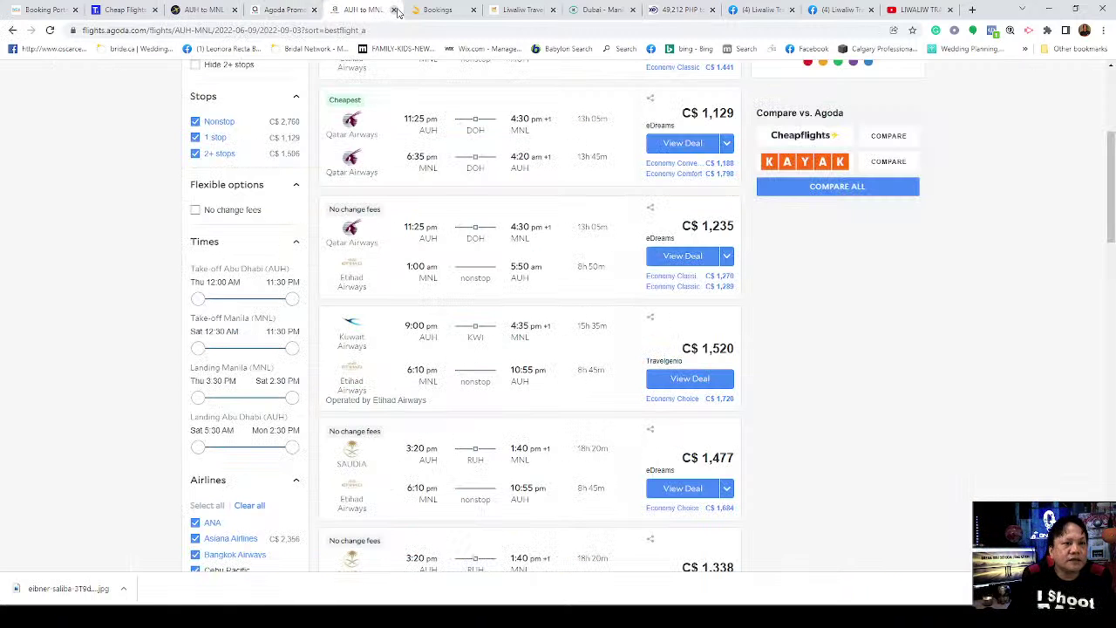
click(395, 10)
click(296, 10)
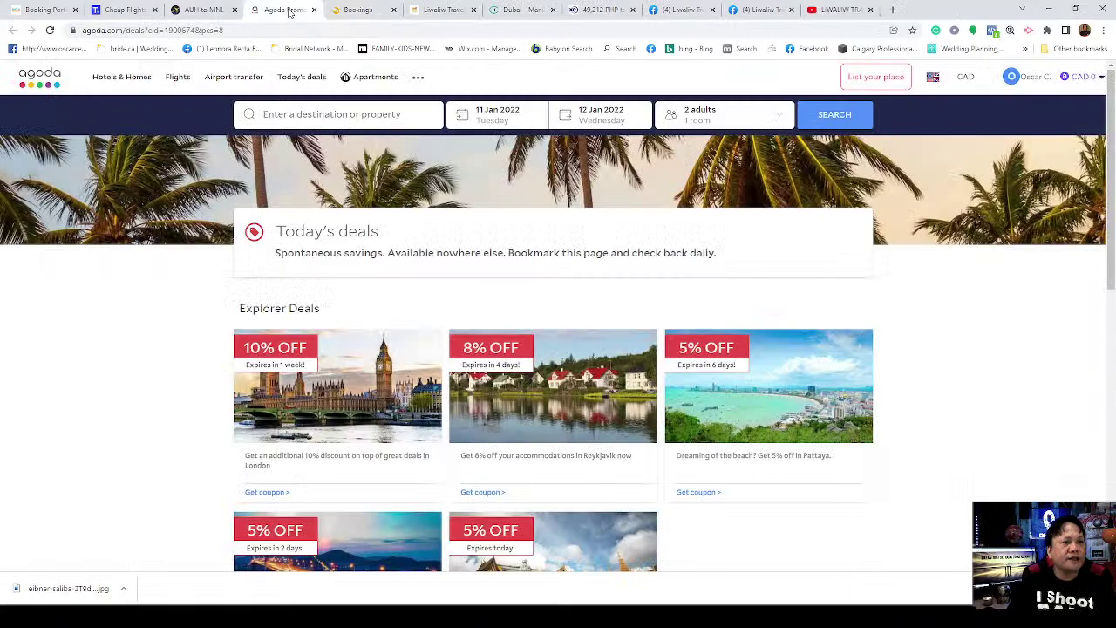
click(176, 76)
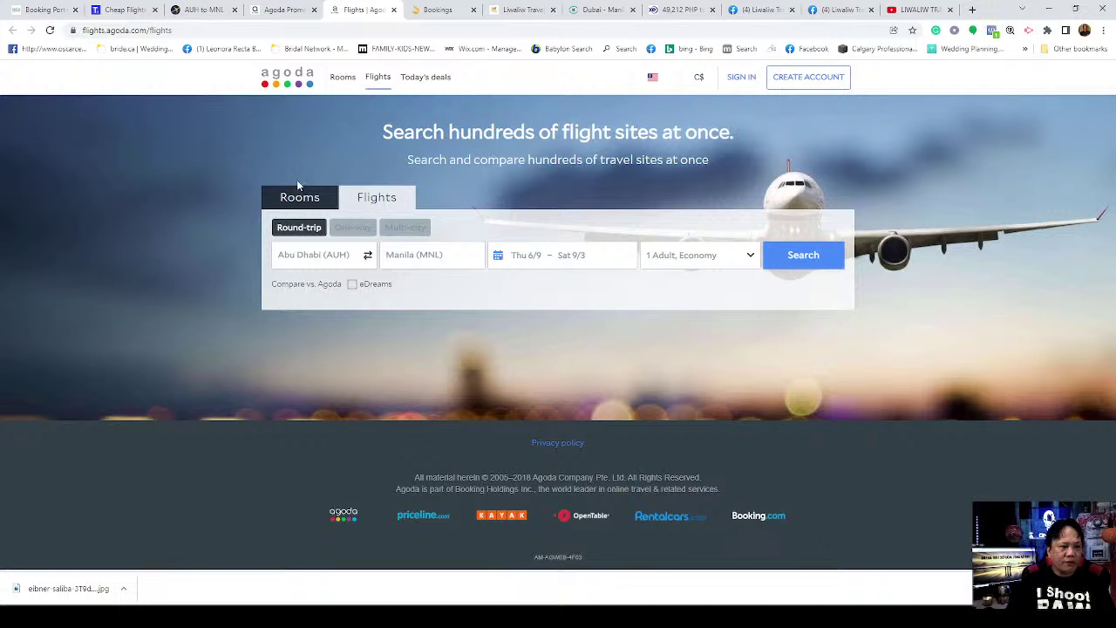
Step: Make the Agoda search one-way with Abu Dhabi (AUH) as the origin
click(357, 230)
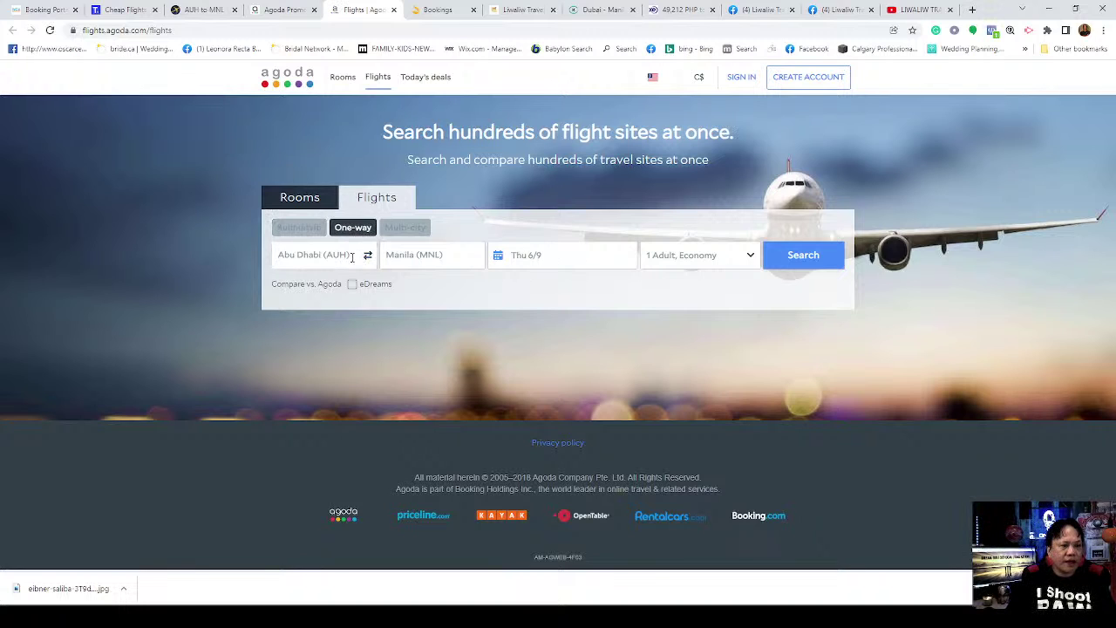
click(351, 256)
key(BackSpace)
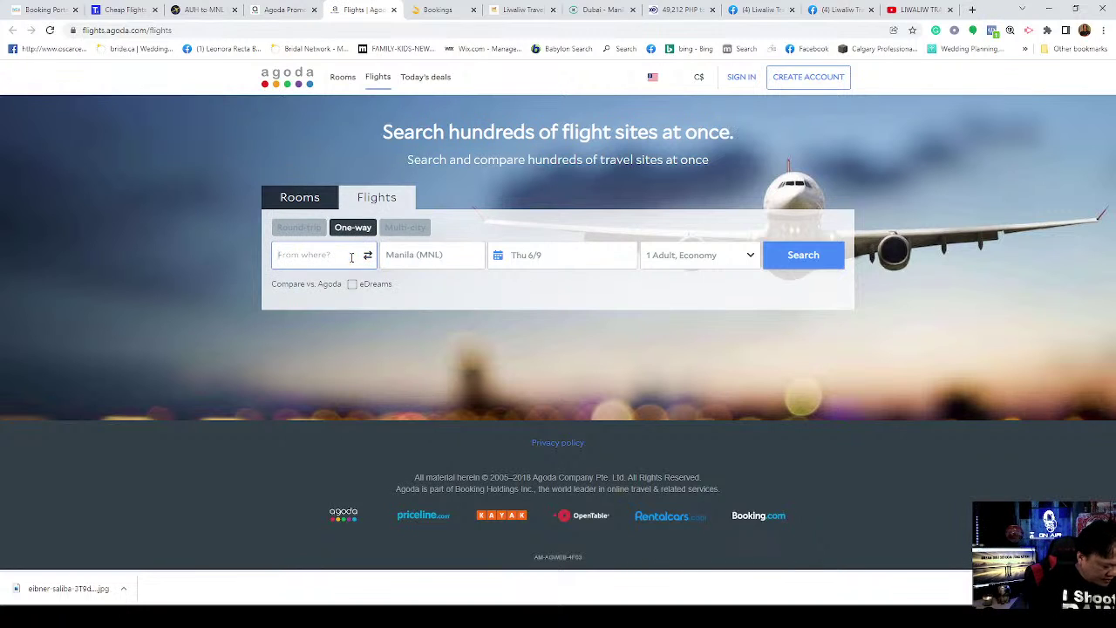
text(Abu)
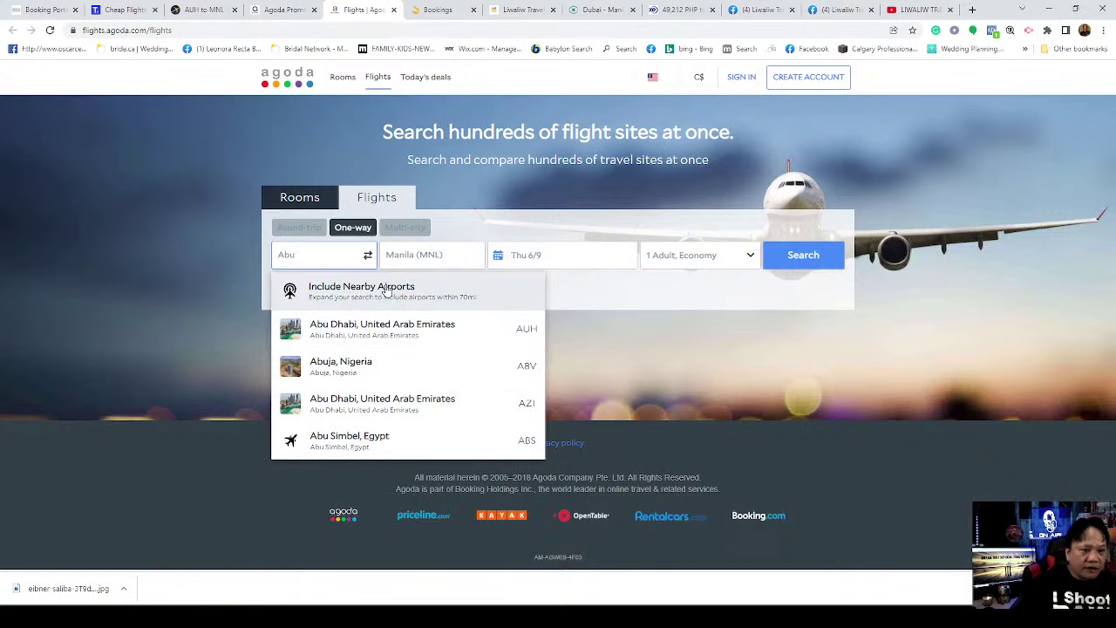
click(375, 328)
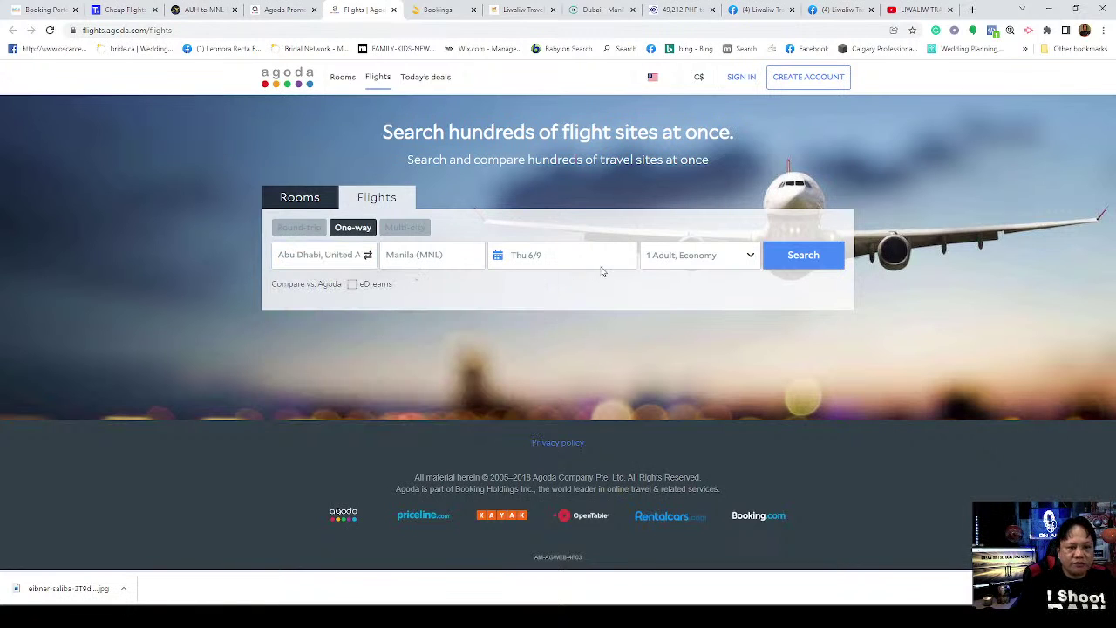
Step: Set the departure date to 3 February 2022 and run the one-way search
click(547, 264)
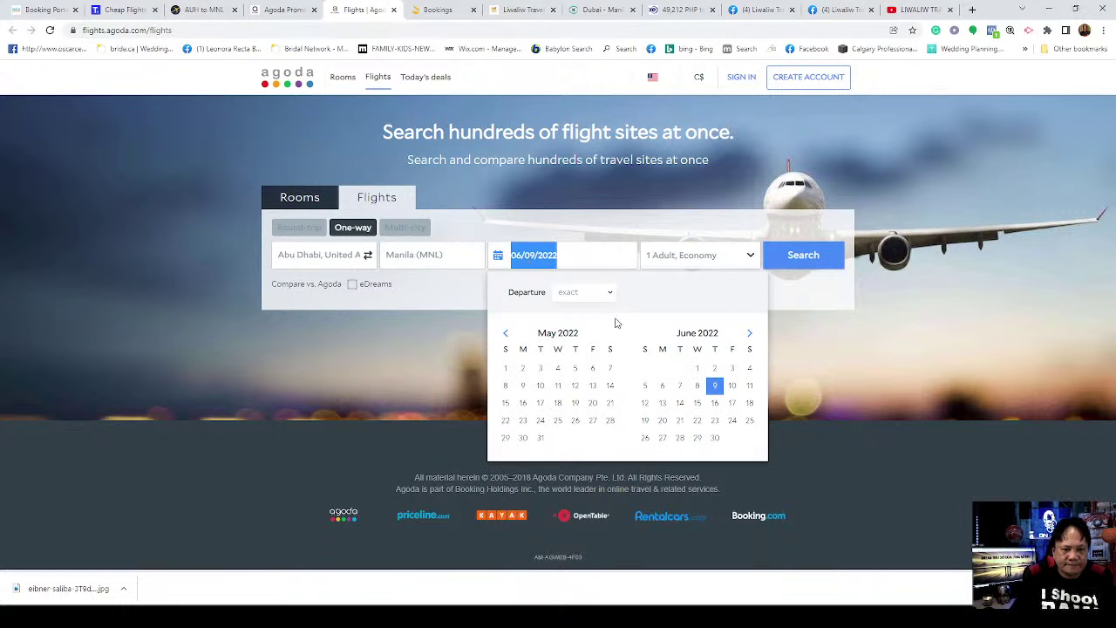
click(508, 334)
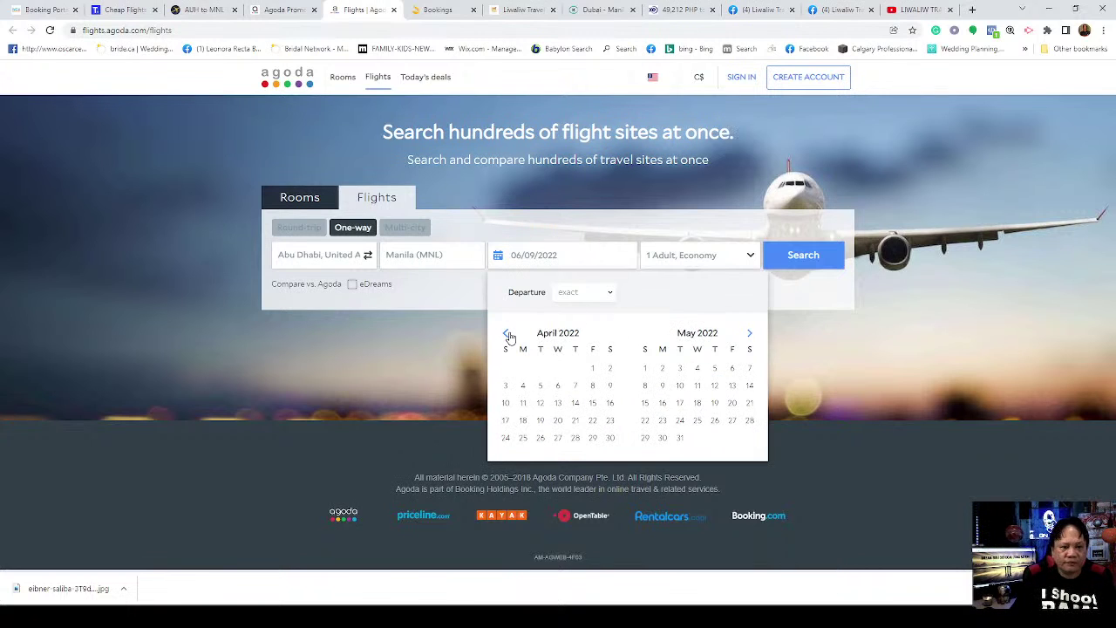
click(509, 335)
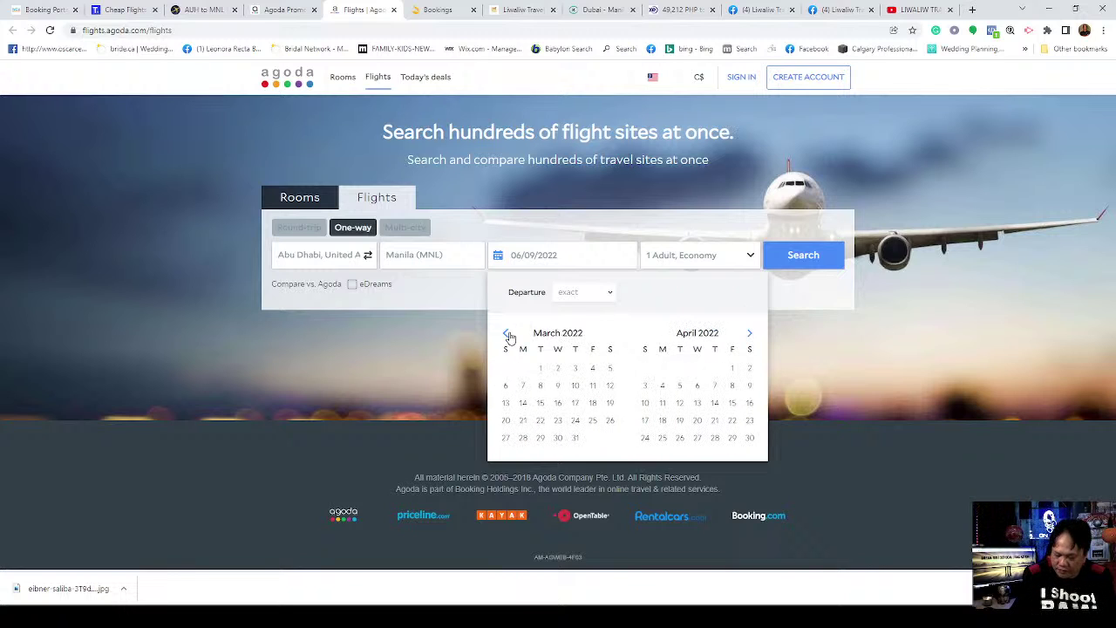
click(509, 334)
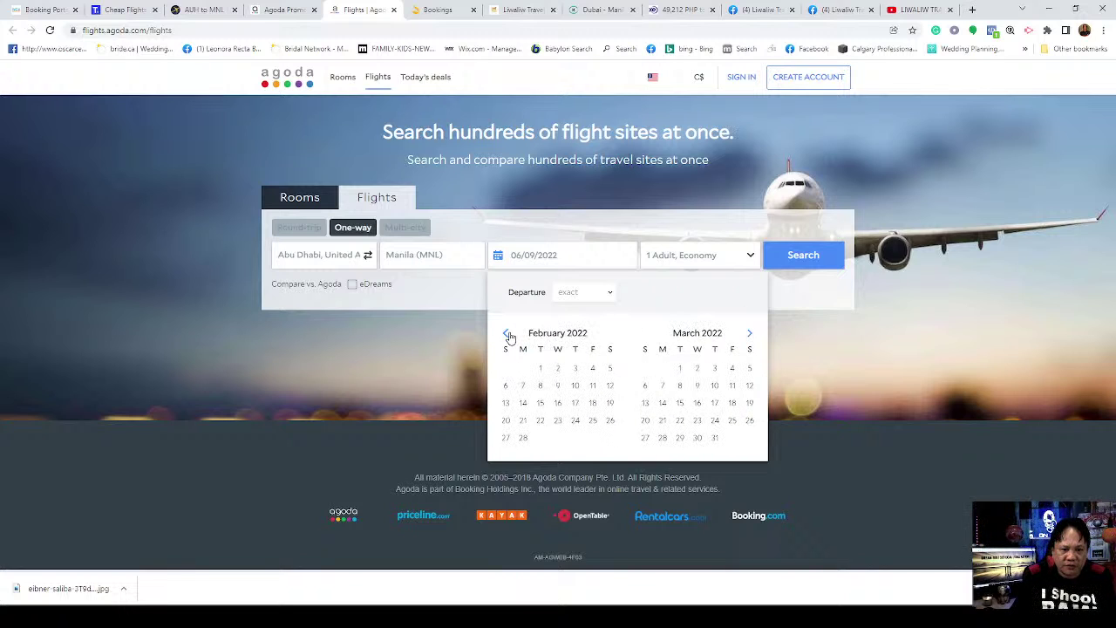
click(577, 369)
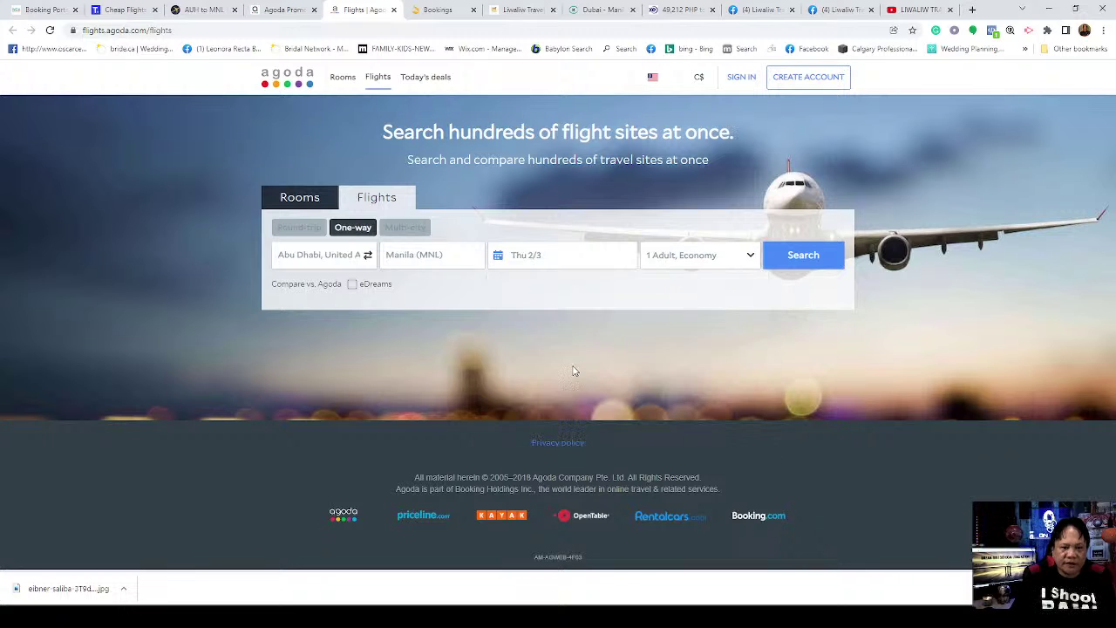
click(803, 262)
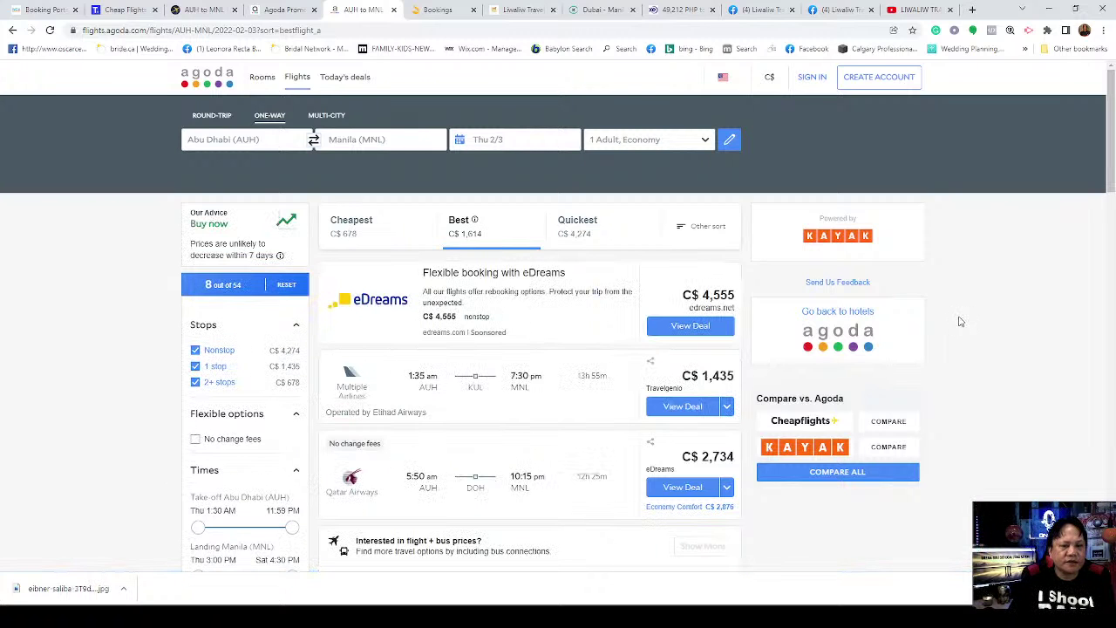
Step: Browse the Abu Dhabi–Manila results, view the C$1,435 Travelgenio deal, then close it
scroll(968, 326, down, 2)
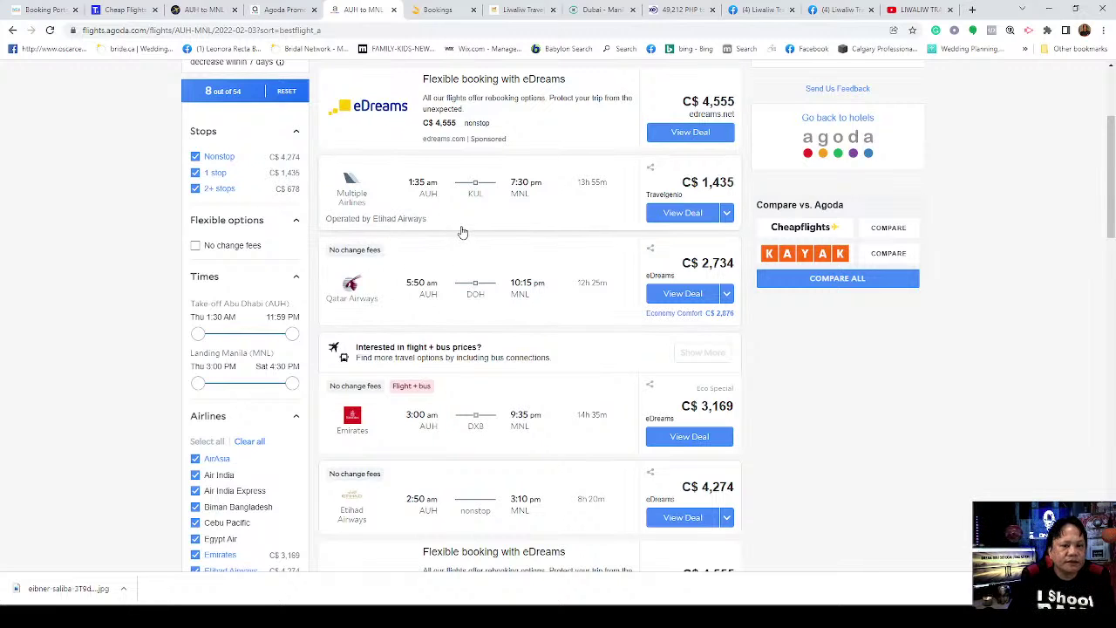
scroll(616, 279, down, 2)
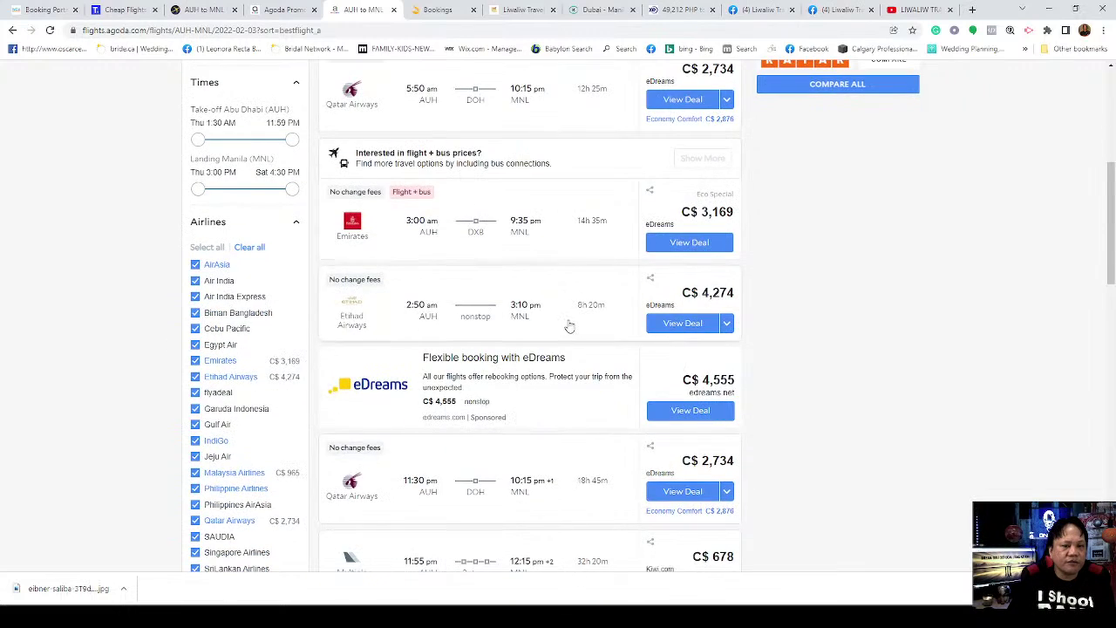
scroll(569, 318, up, 2)
scroll(567, 327, down, 2)
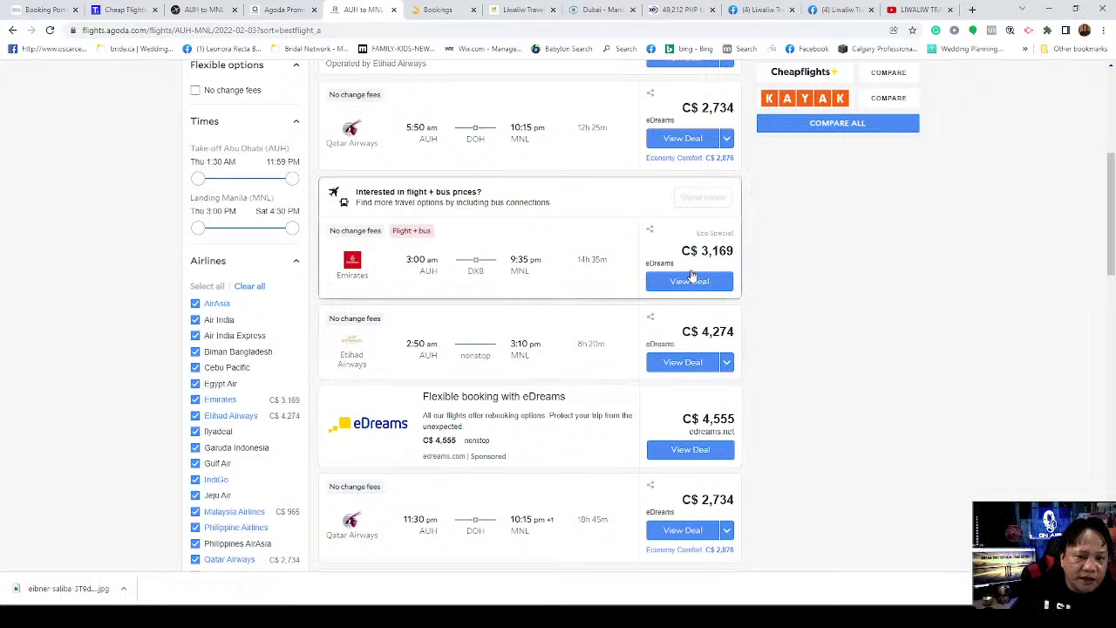
scroll(737, 336, up, 3)
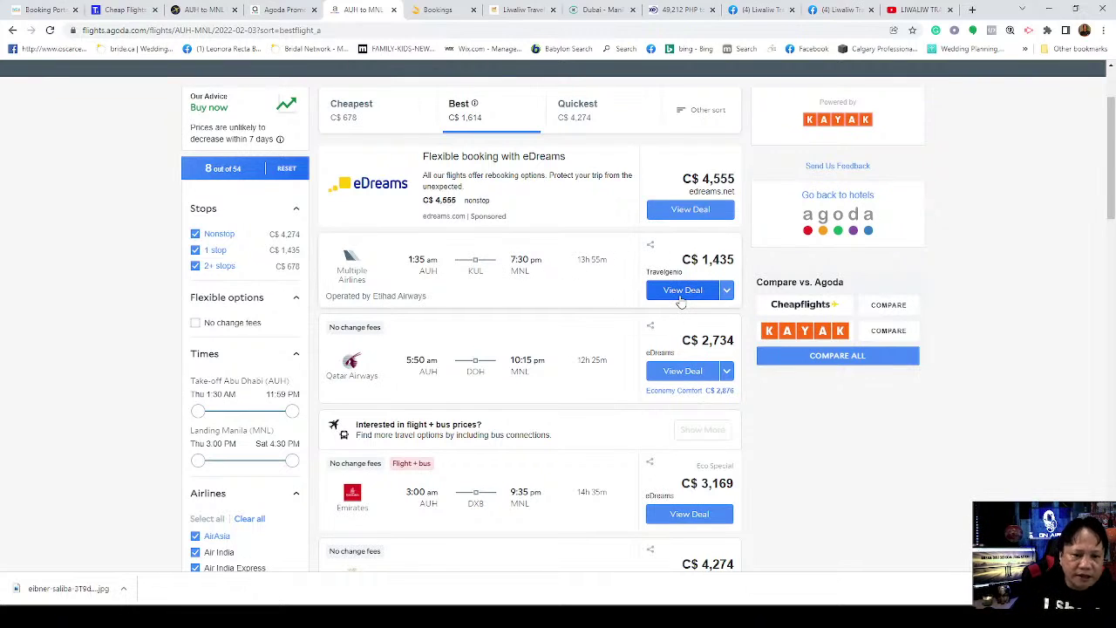
click(682, 291)
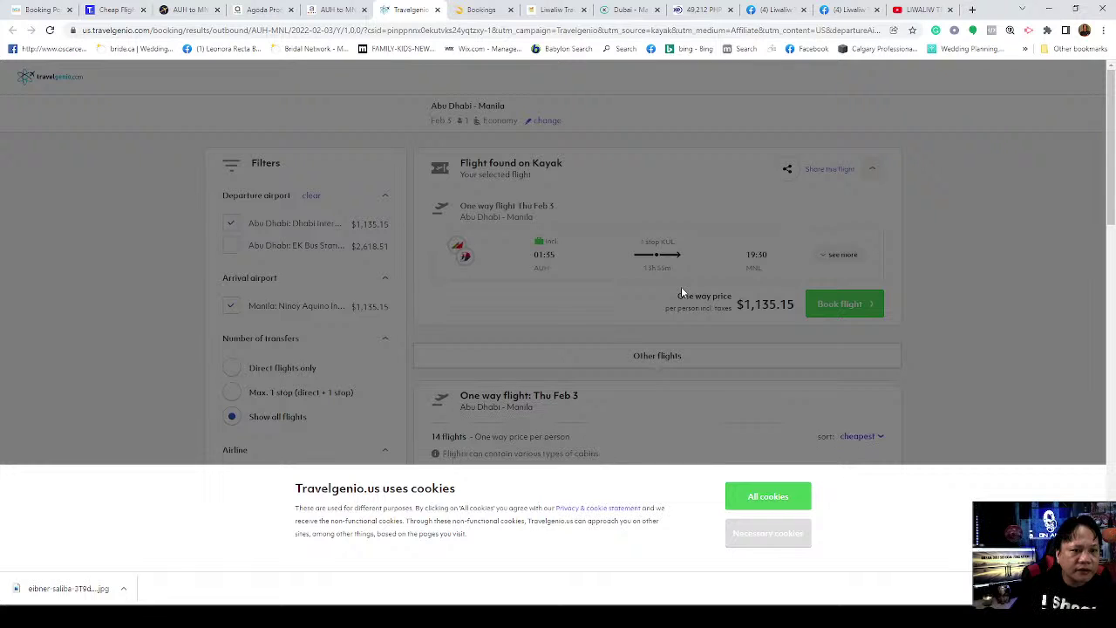
click(436, 10)
Step: Change the origin to Dubai, all airports (DXB), and rerun the Thu 2/3 search
scroll(419, 201, up, 2)
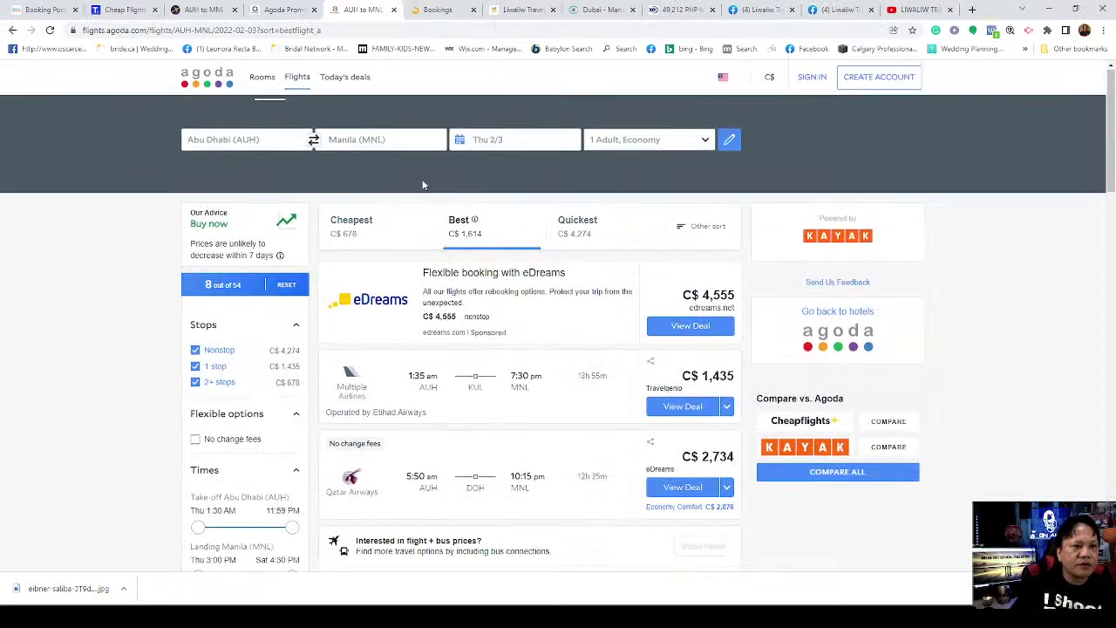
click(261, 137)
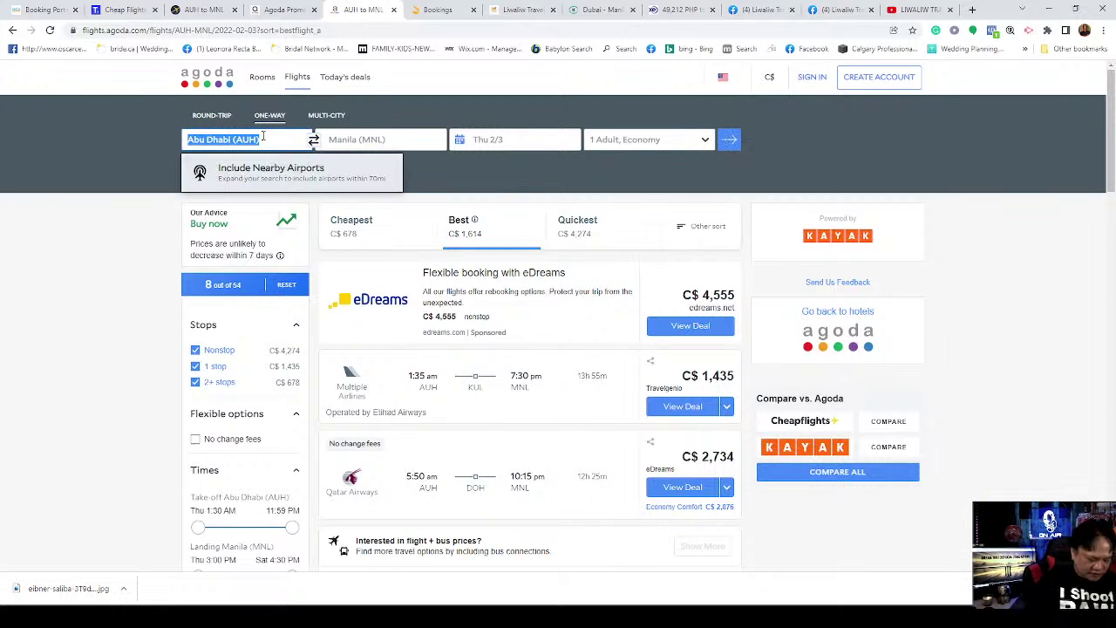
text(Dubai)
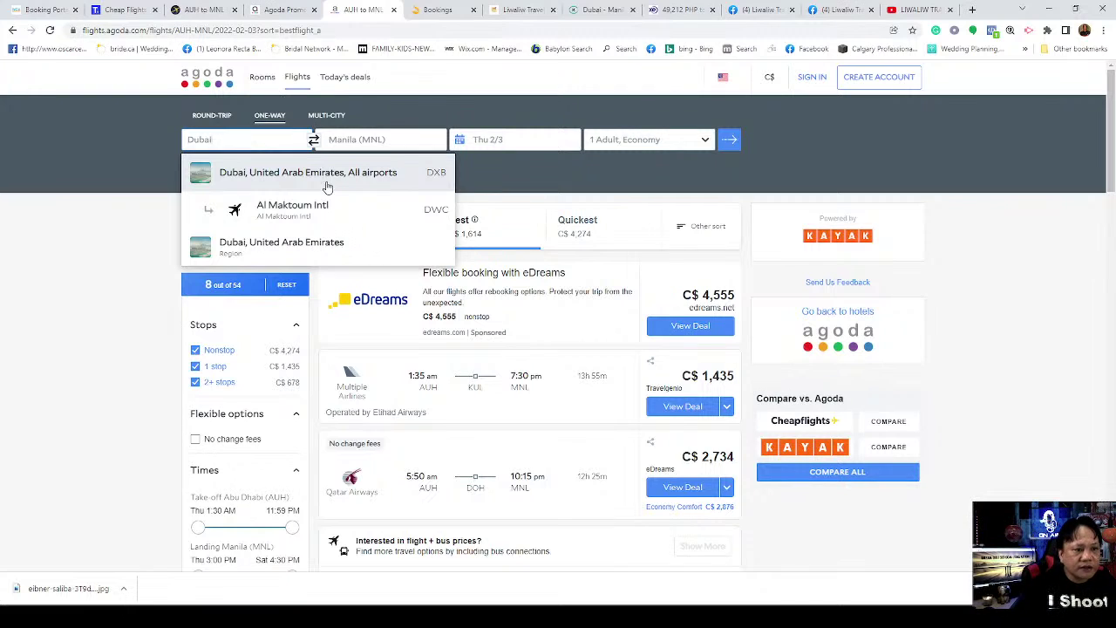
click(326, 177)
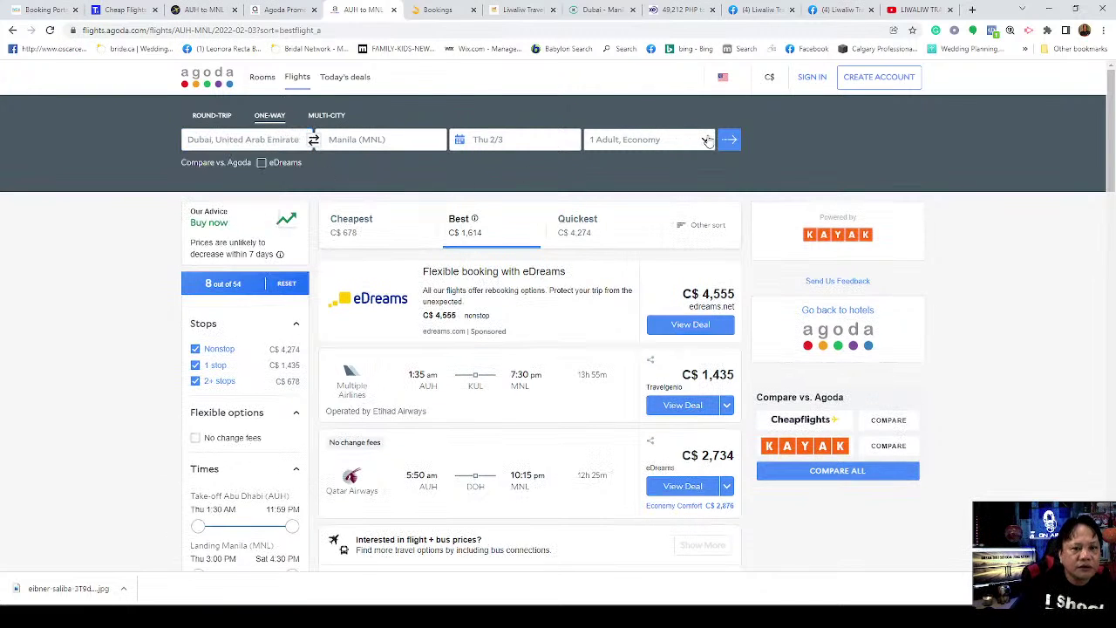
click(543, 146)
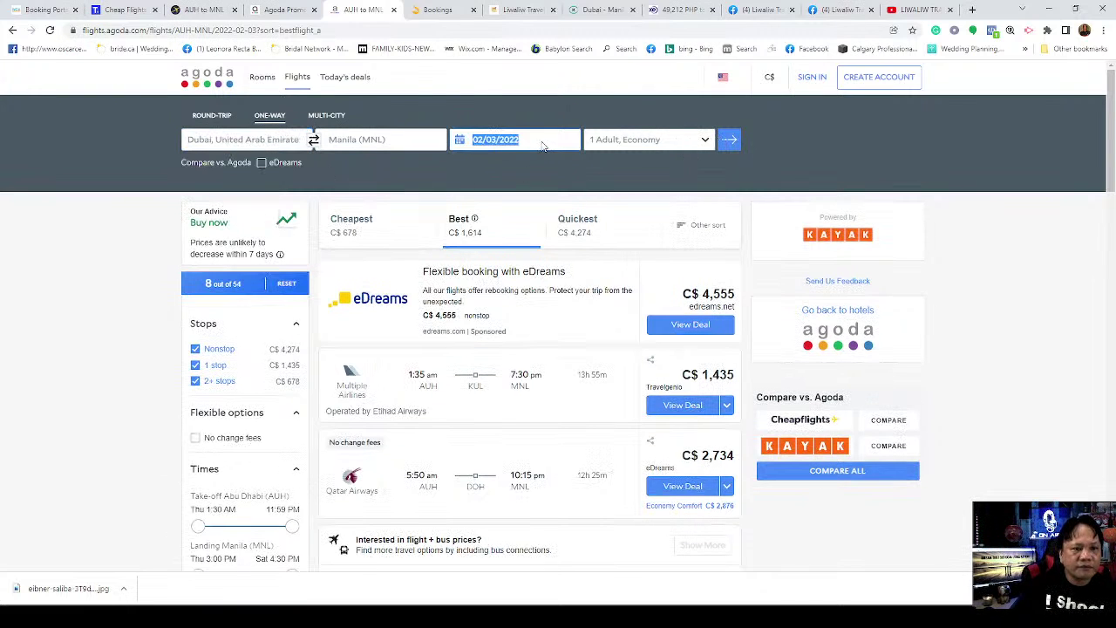
click(731, 140)
click(730, 139)
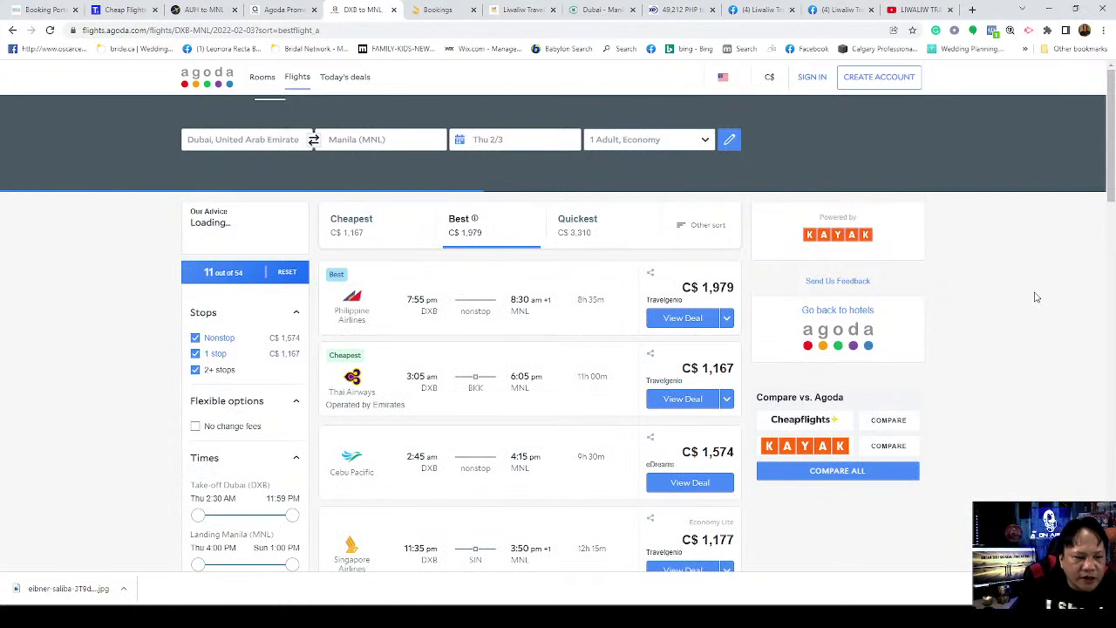
Step: Scroll down the Dubai–Manila results toward the C$604 Gotogate deal
scroll(1036, 298, down, 1)
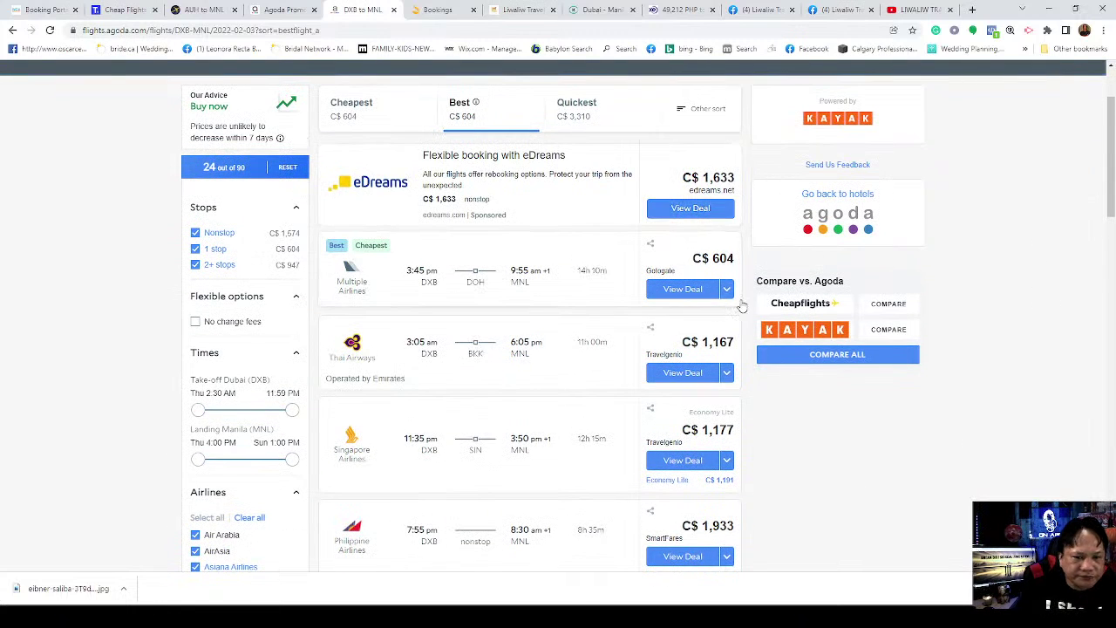
scroll(992, 314, down, 1)
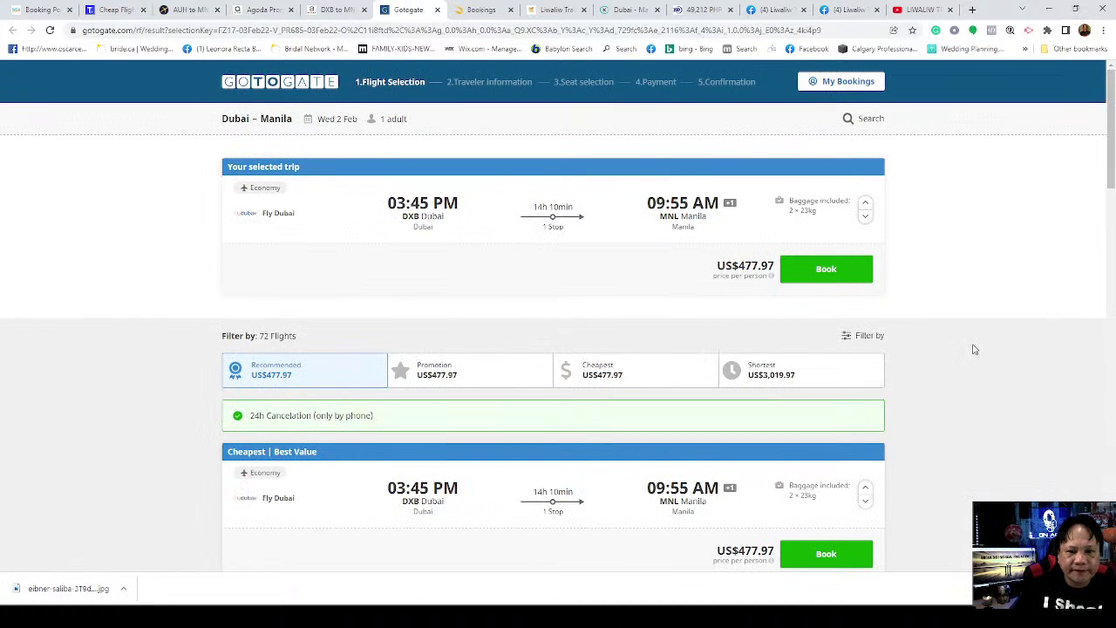
scroll(975, 349, down, 3)
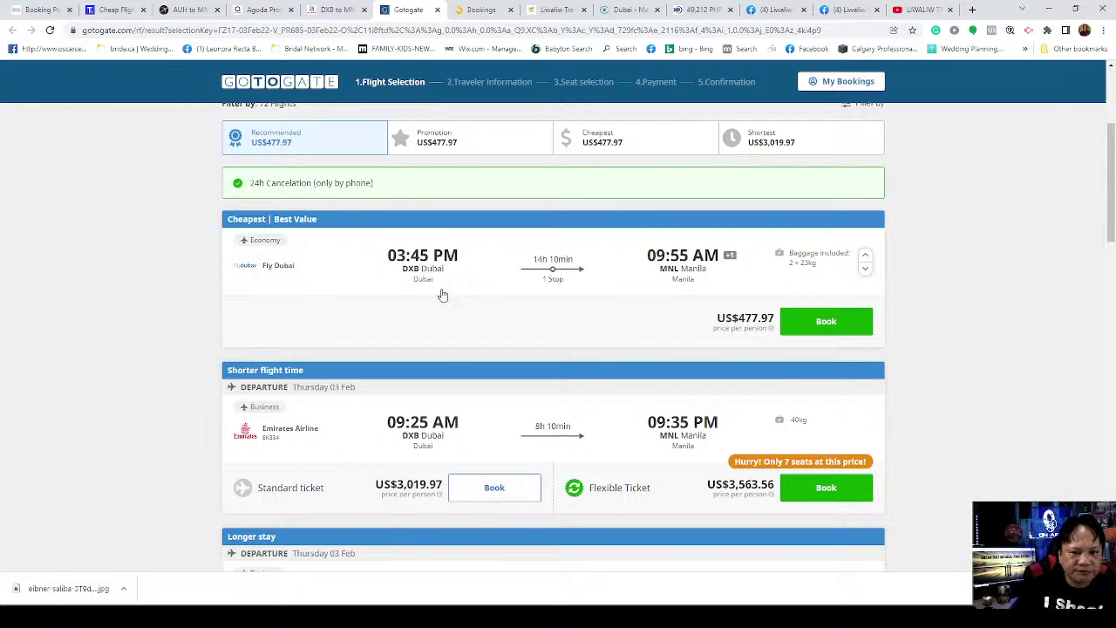
click(814, 325)
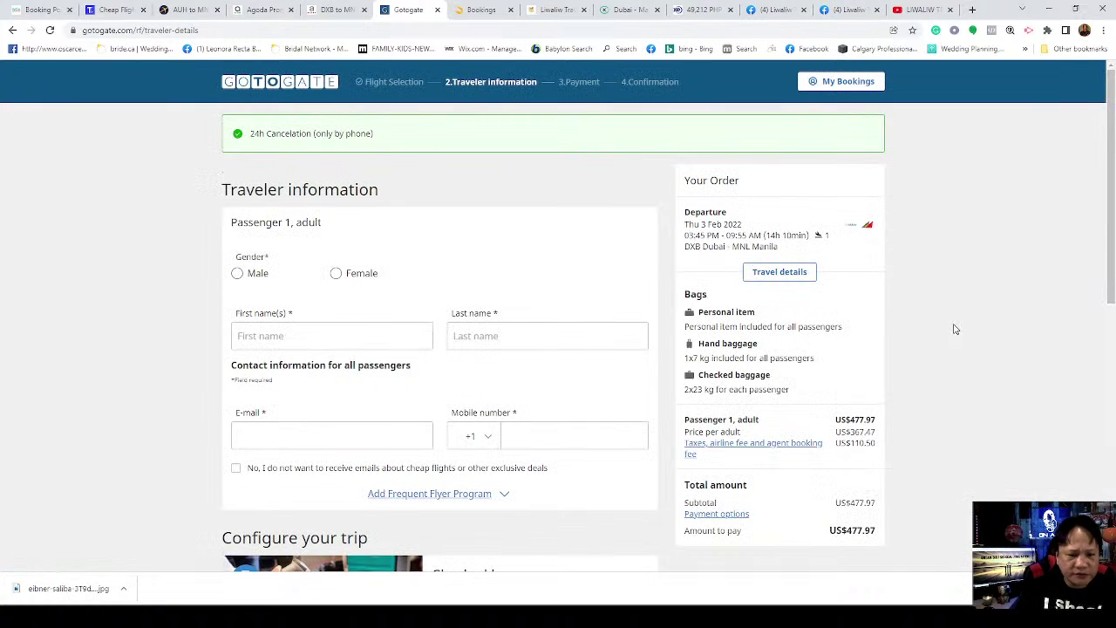
scroll(954, 329, down, 3)
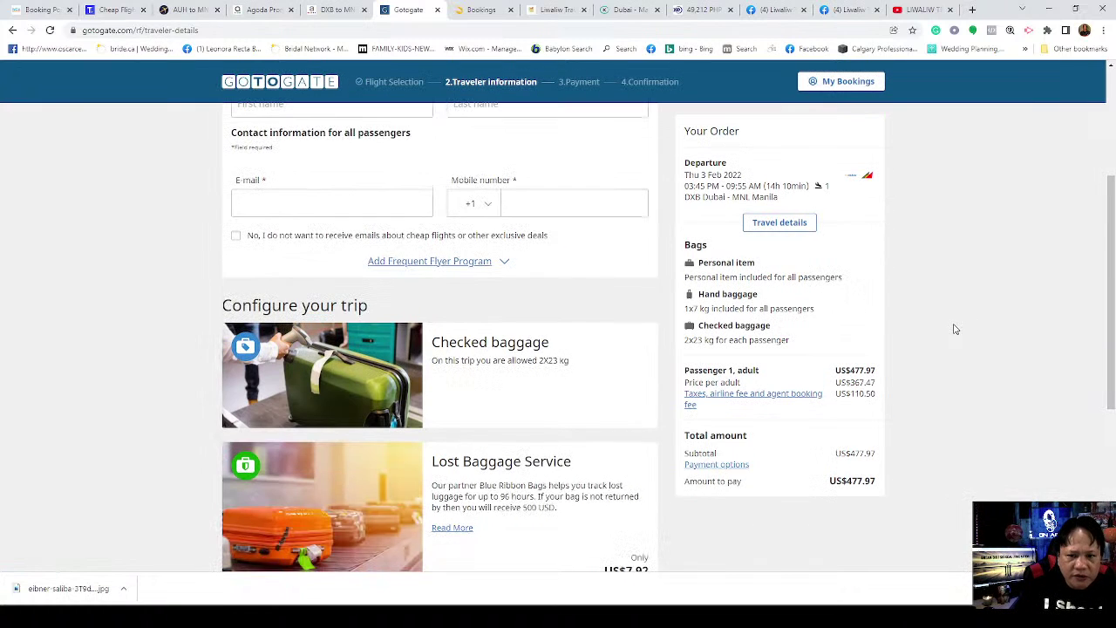
click(764, 228)
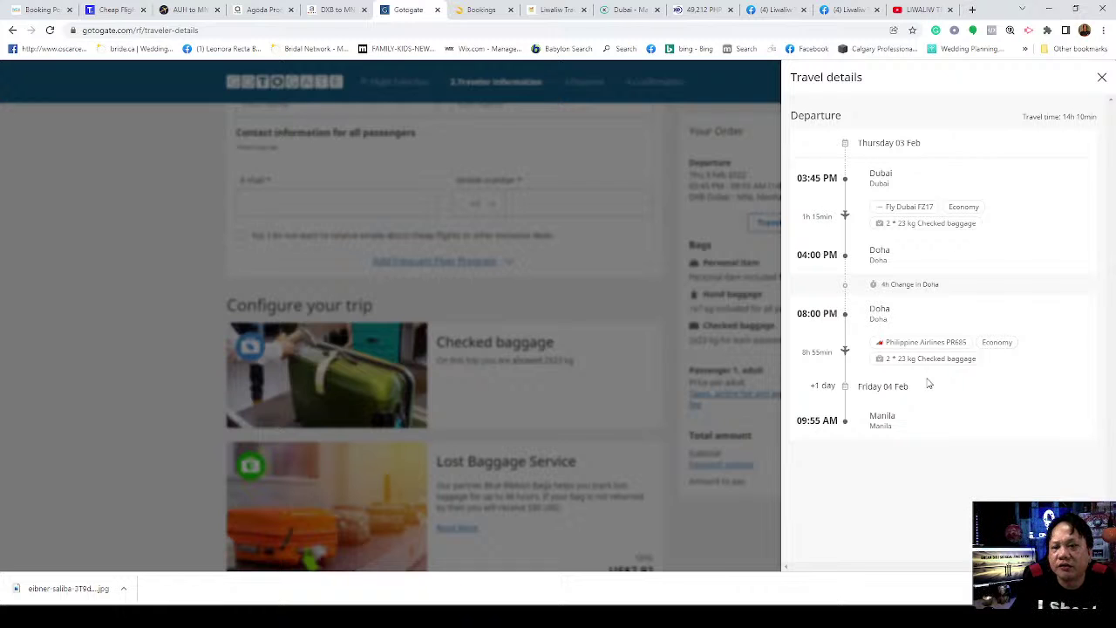
click(1102, 78)
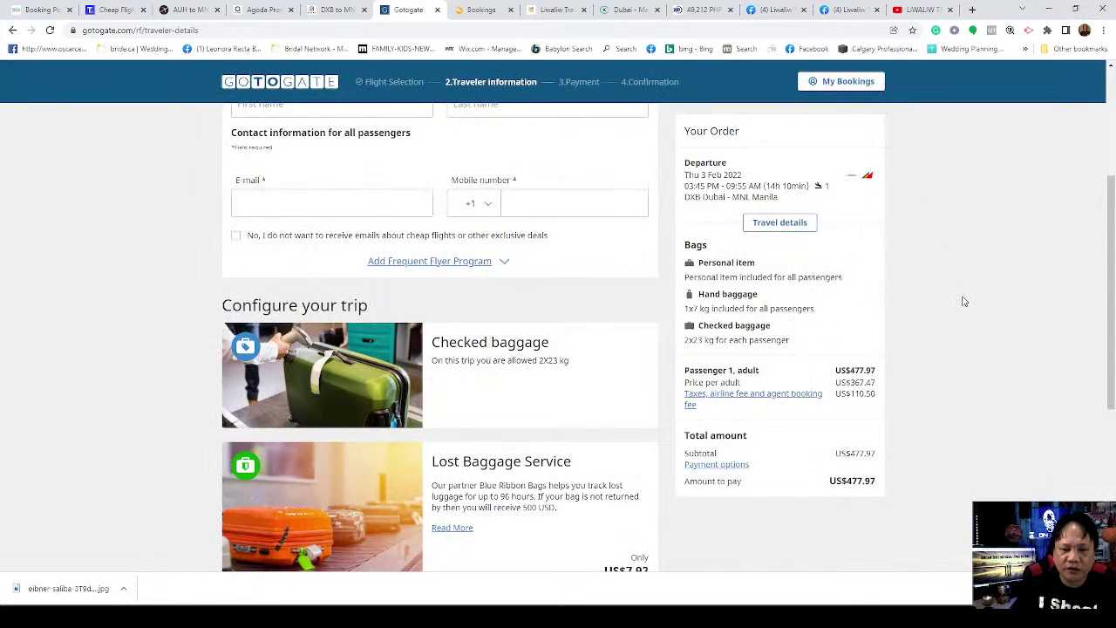
scroll(959, 302, down, 3)
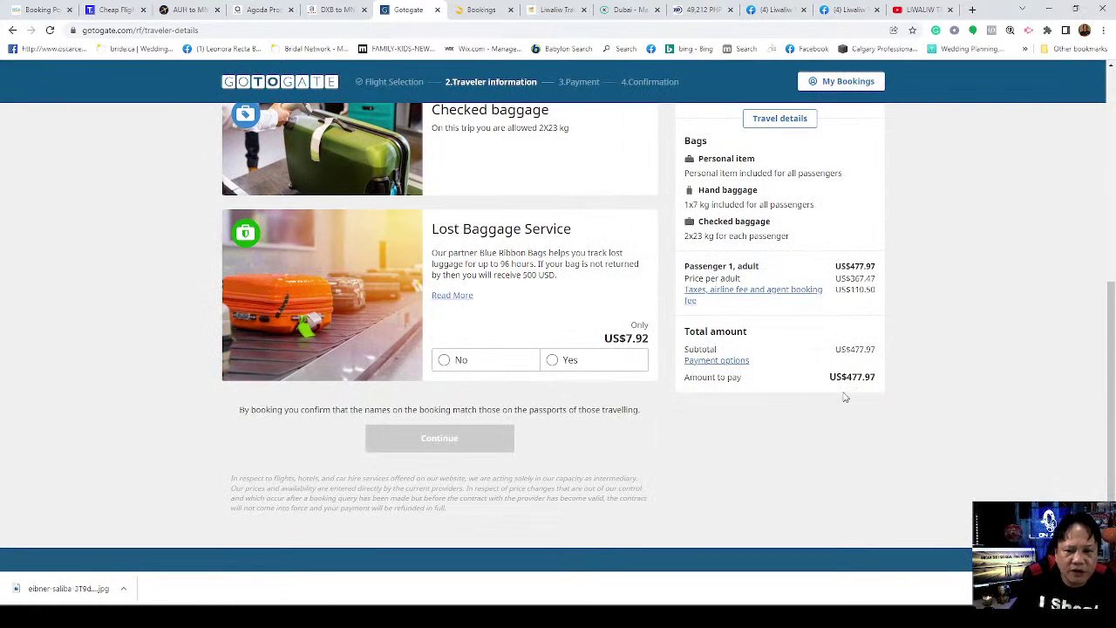
scroll(919, 393, up, 2)
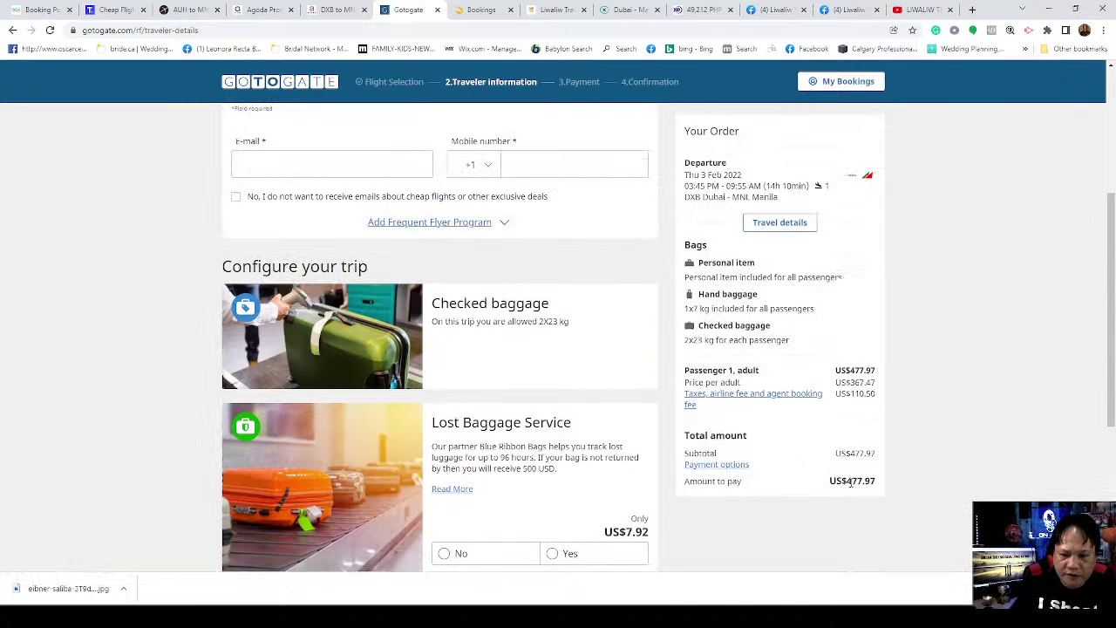
scroll(915, 378, down, 3)
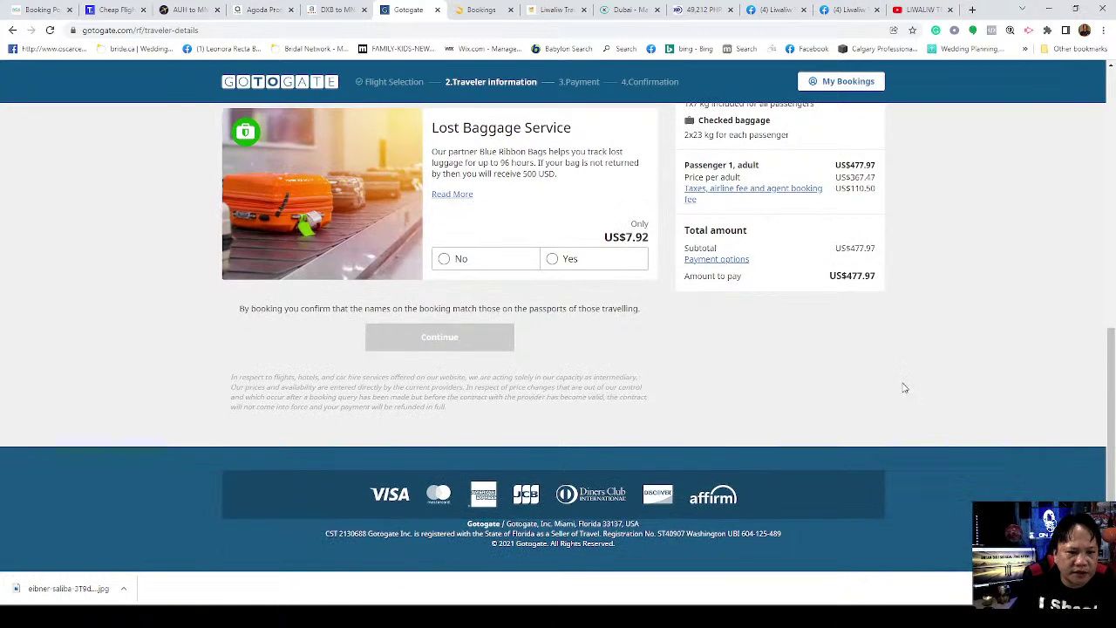
scroll(902, 390, up, 2)
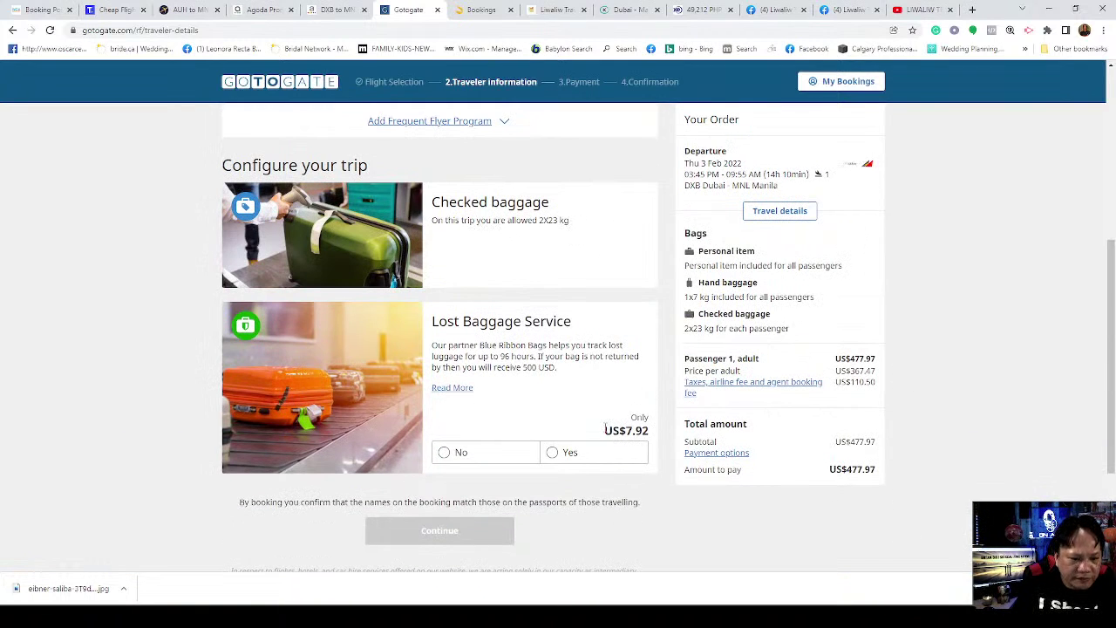
scroll(552, 259, up, 1)
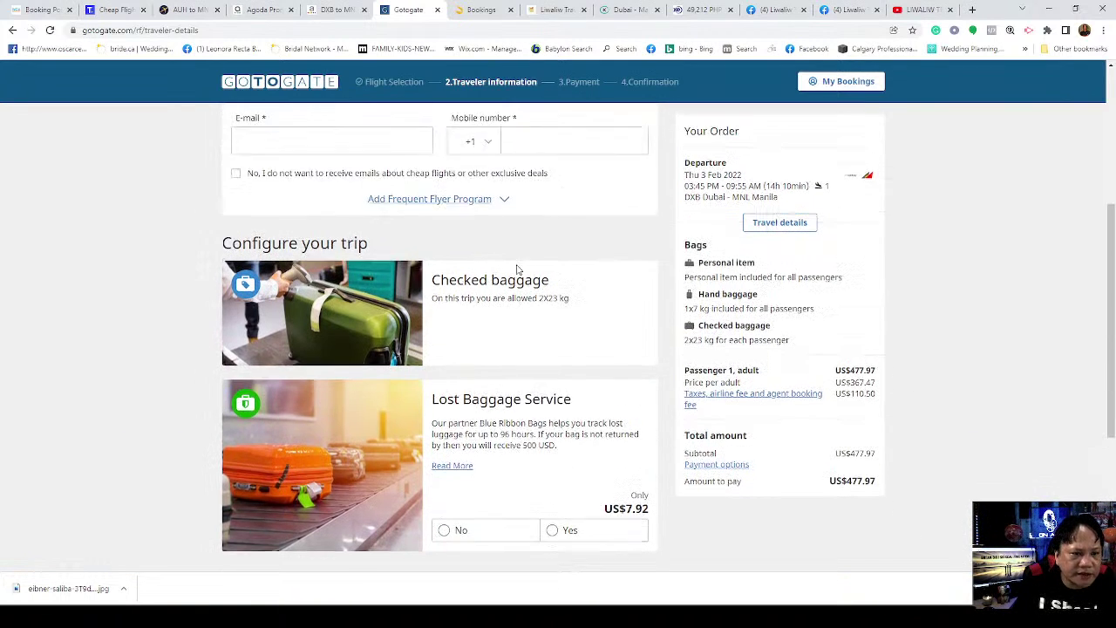
scroll(481, 364, up, 2)
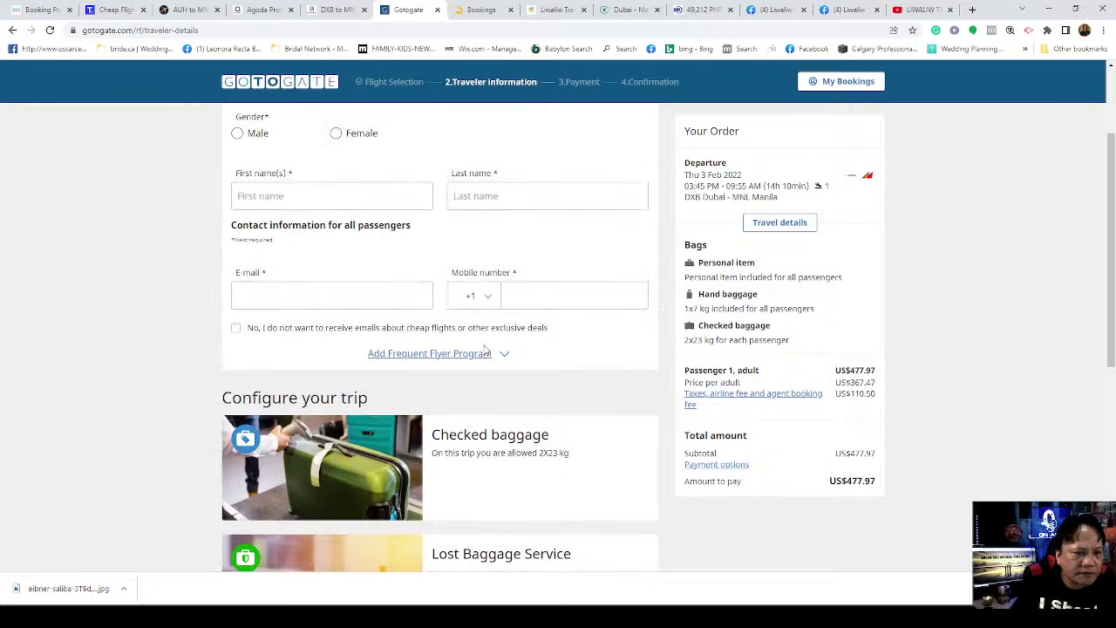
scroll(523, 406, up, 2)
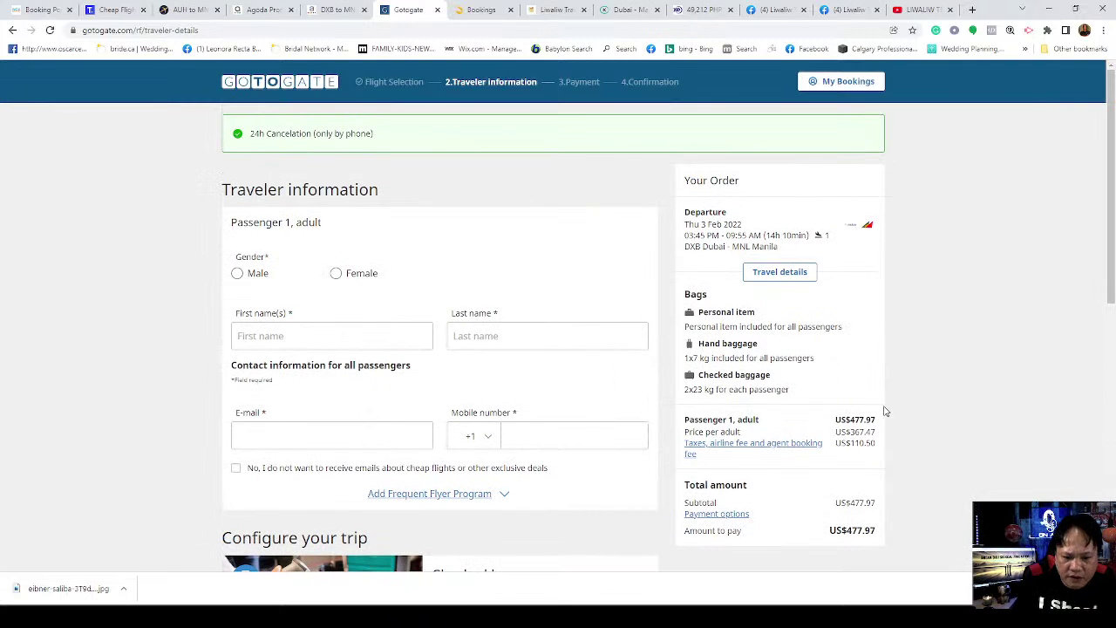
scroll(899, 413, down, 3)
scroll(930, 432, down, 3)
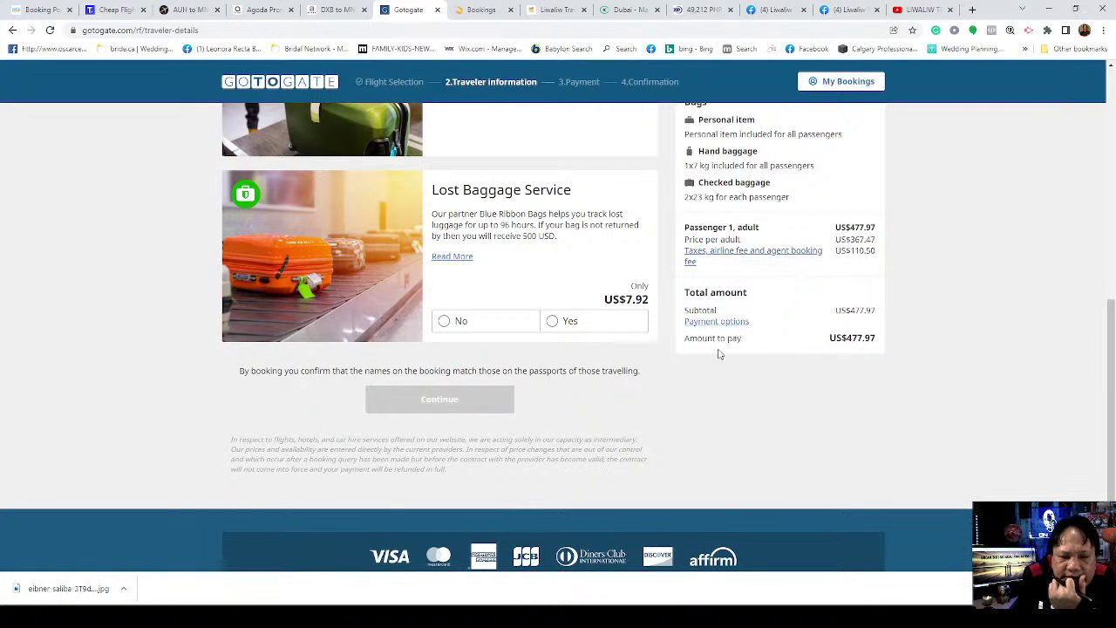
scroll(724, 379, up, 5)
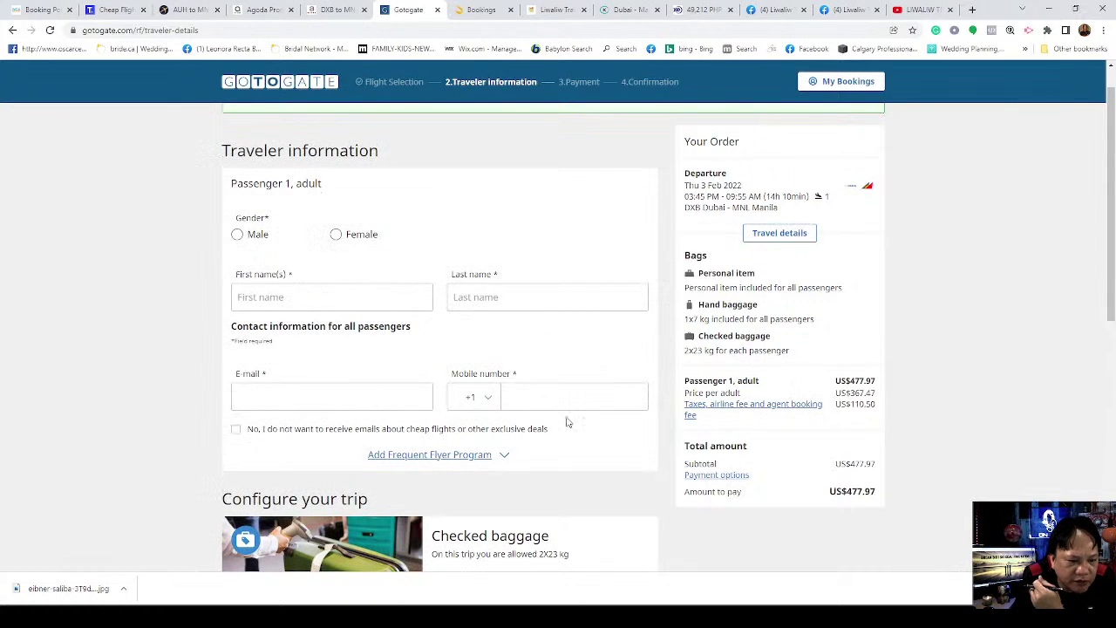
Step: Check accepted payment cards, add the US$7.92 Lost Baggage Service and continue
click(731, 478)
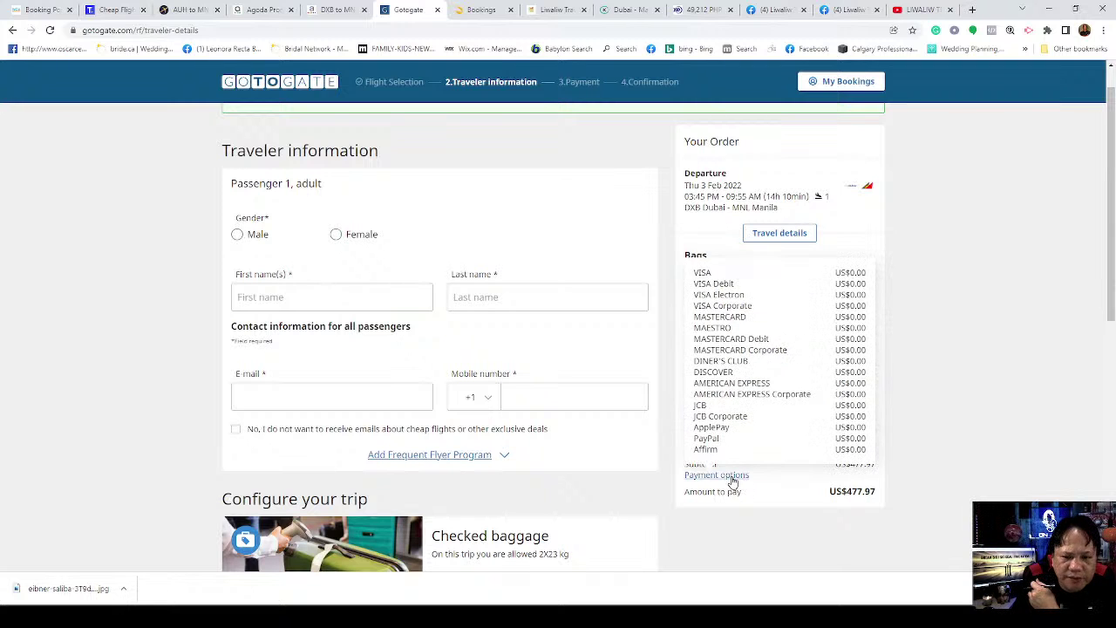
scroll(551, 469, down, 3)
scroll(554, 462, down, 3)
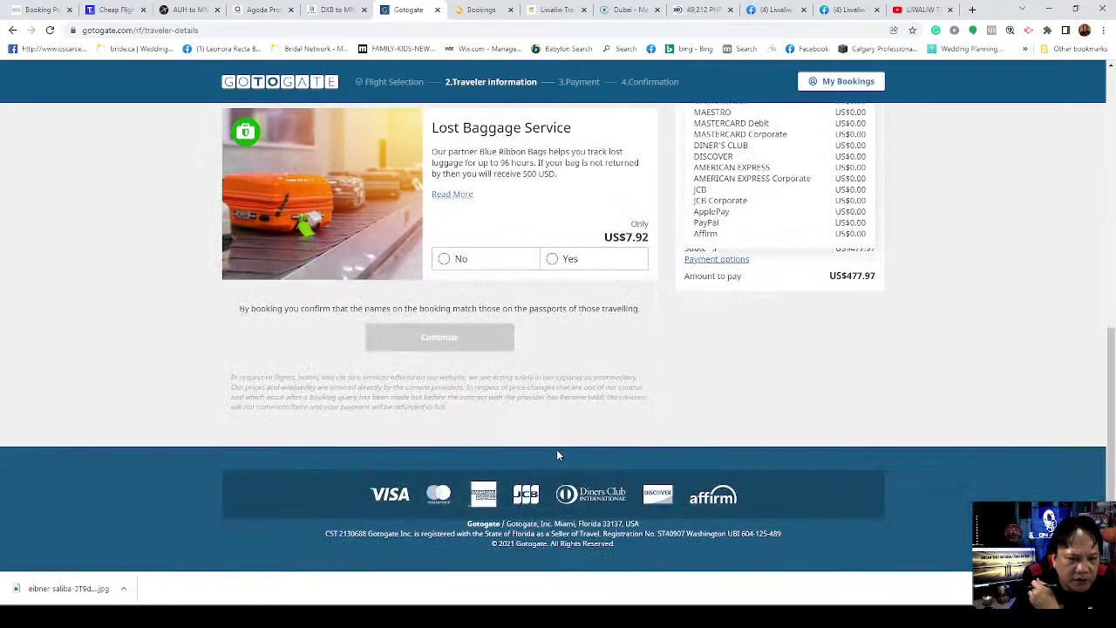
click(548, 264)
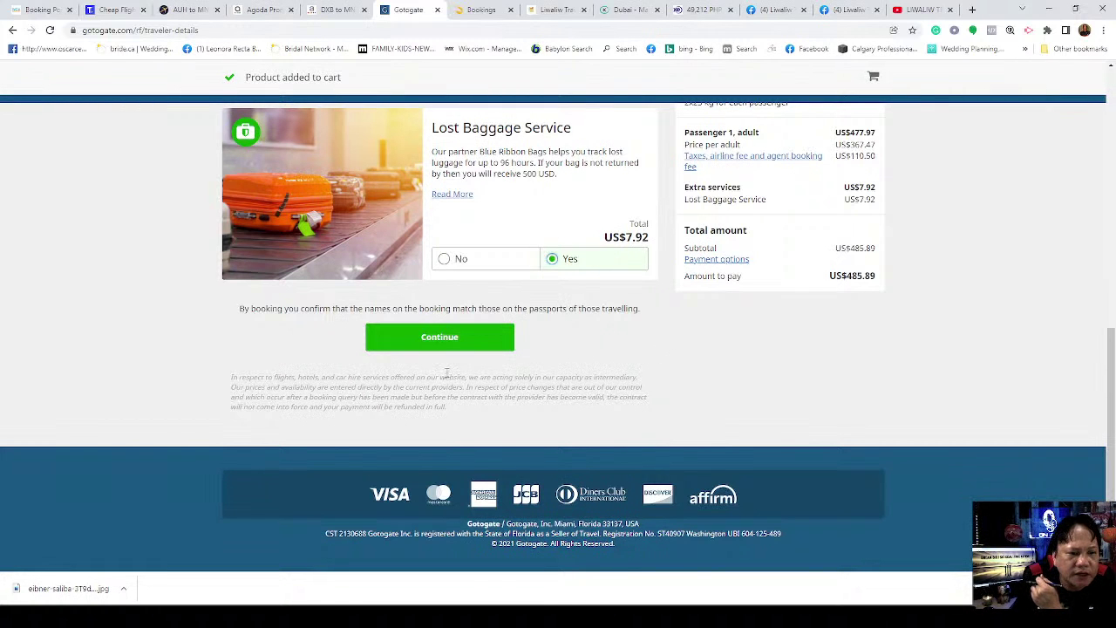
click(451, 340)
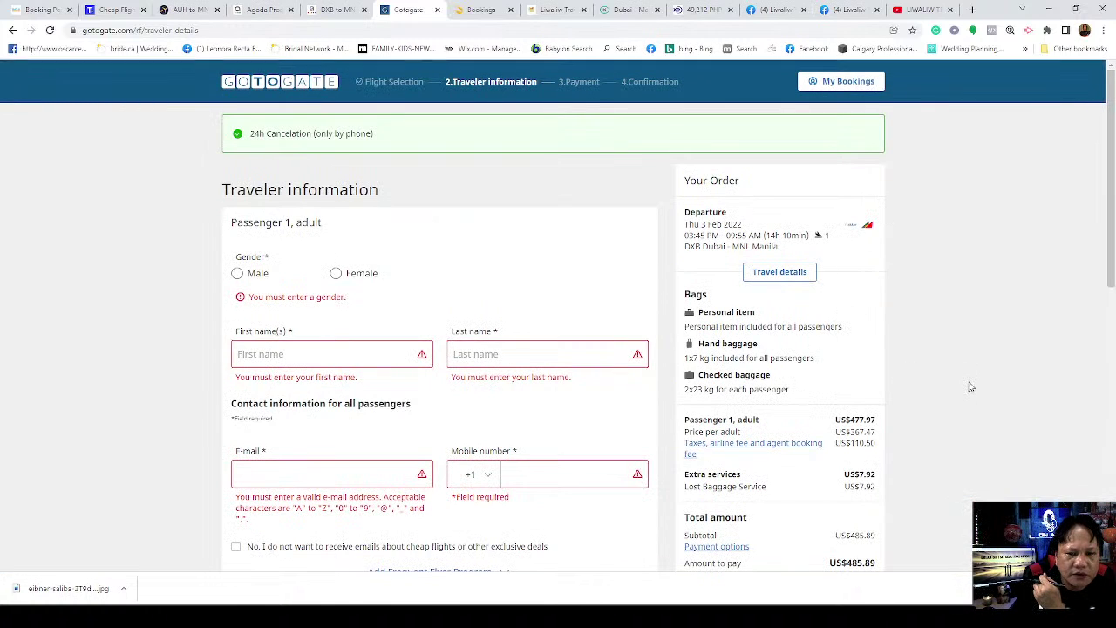
Step: Review the order and highlight 485 in the US$485.89 amount to pay
scroll(968, 384, down, 3)
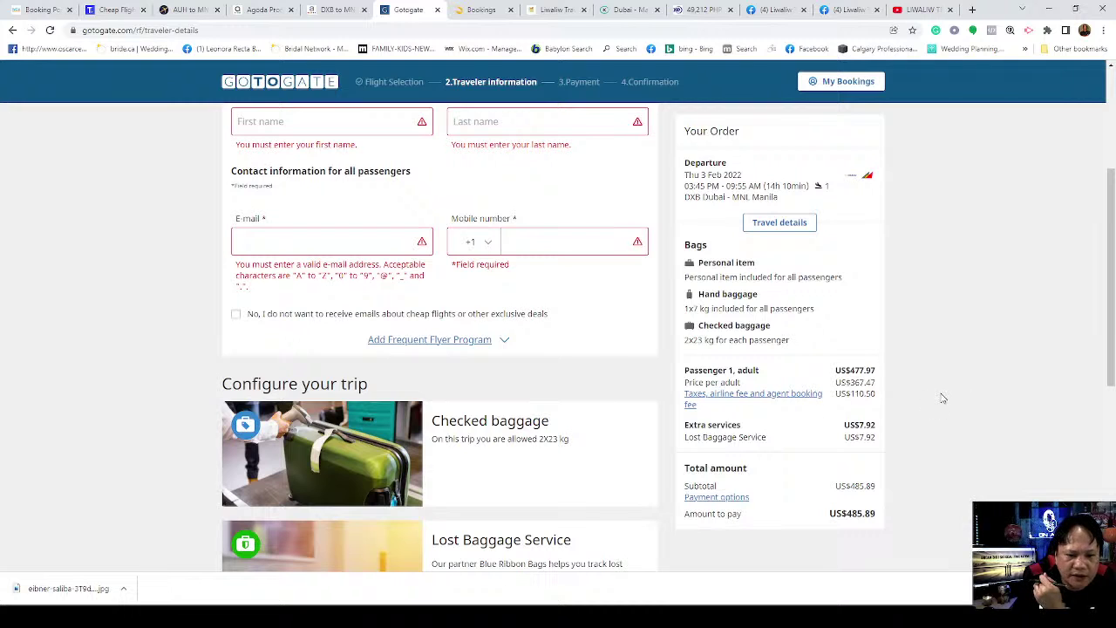
scroll(611, 323, up, 3)
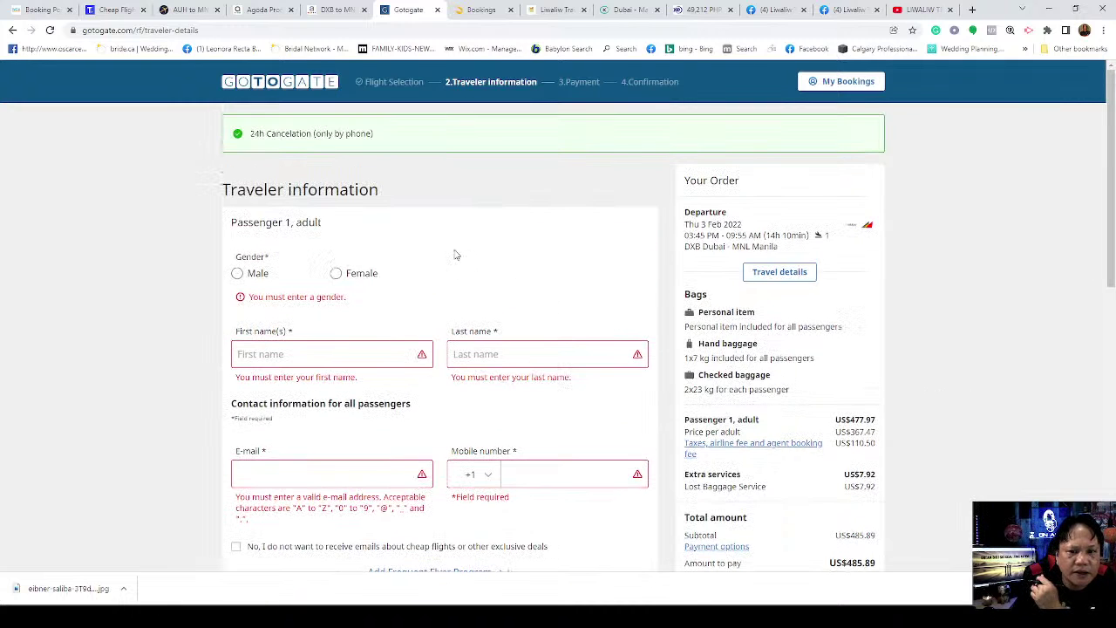
scroll(445, 271, down, 5)
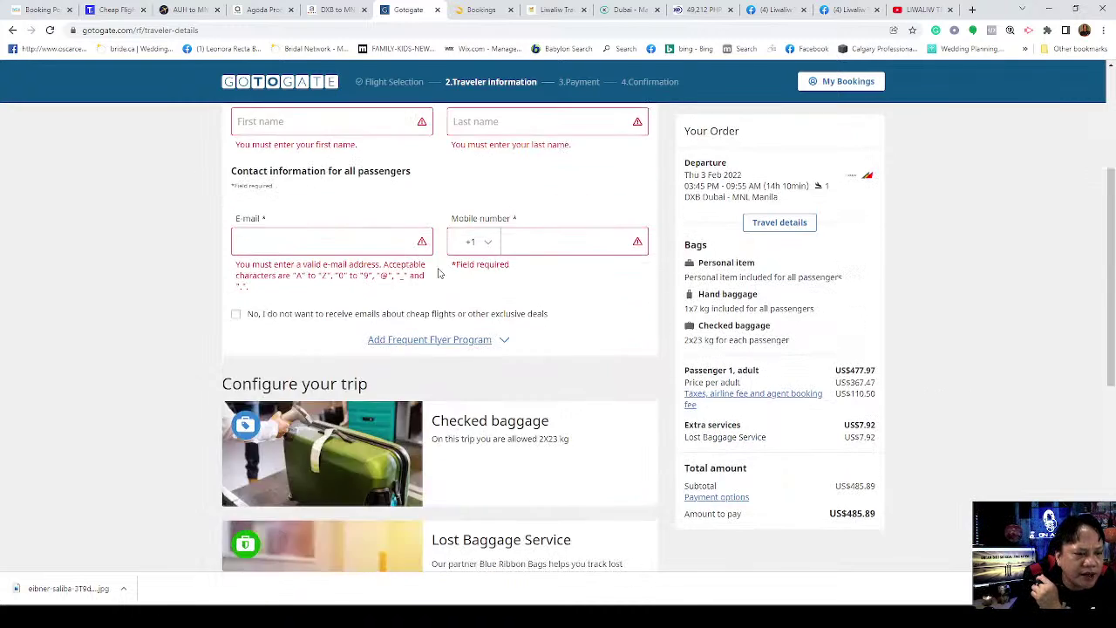
scroll(559, 436, down, 2)
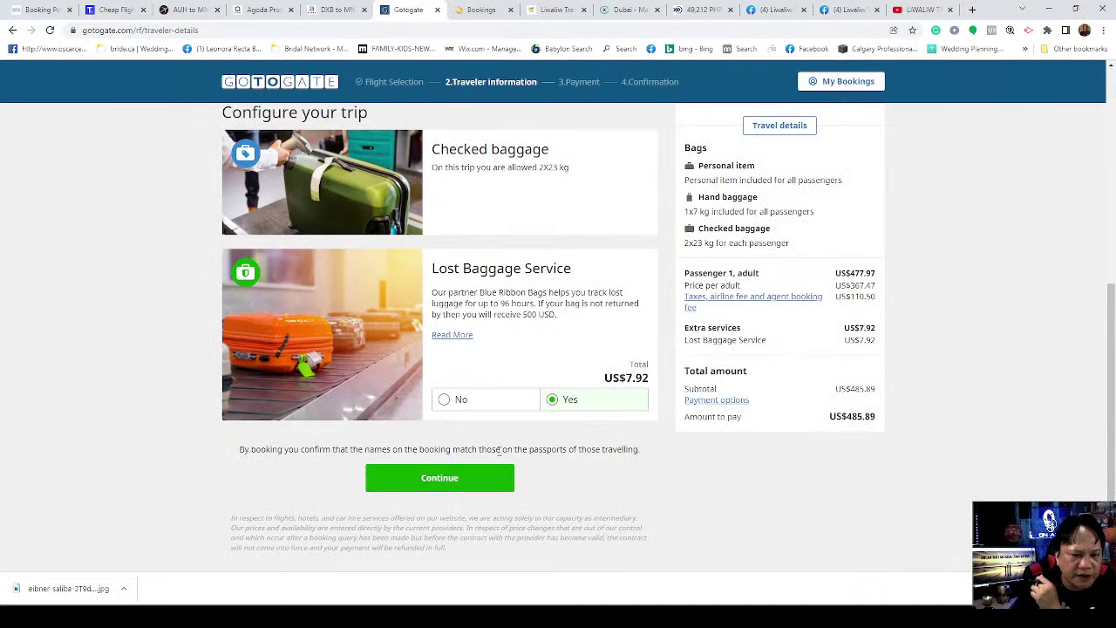
scroll(464, 378, up, 3)
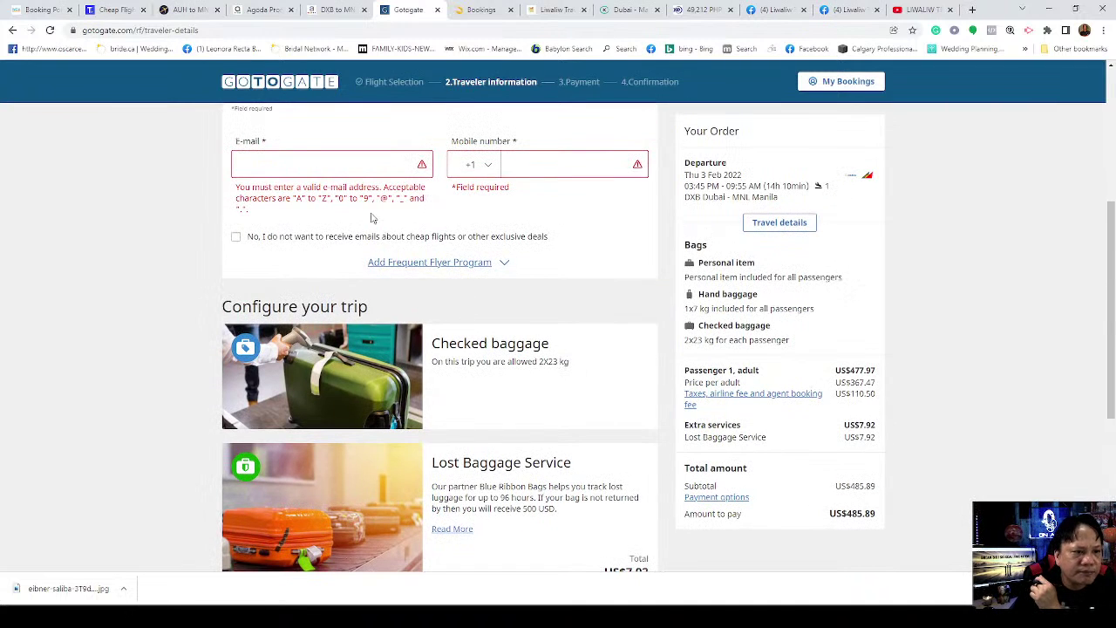
scroll(486, 340, down, 4)
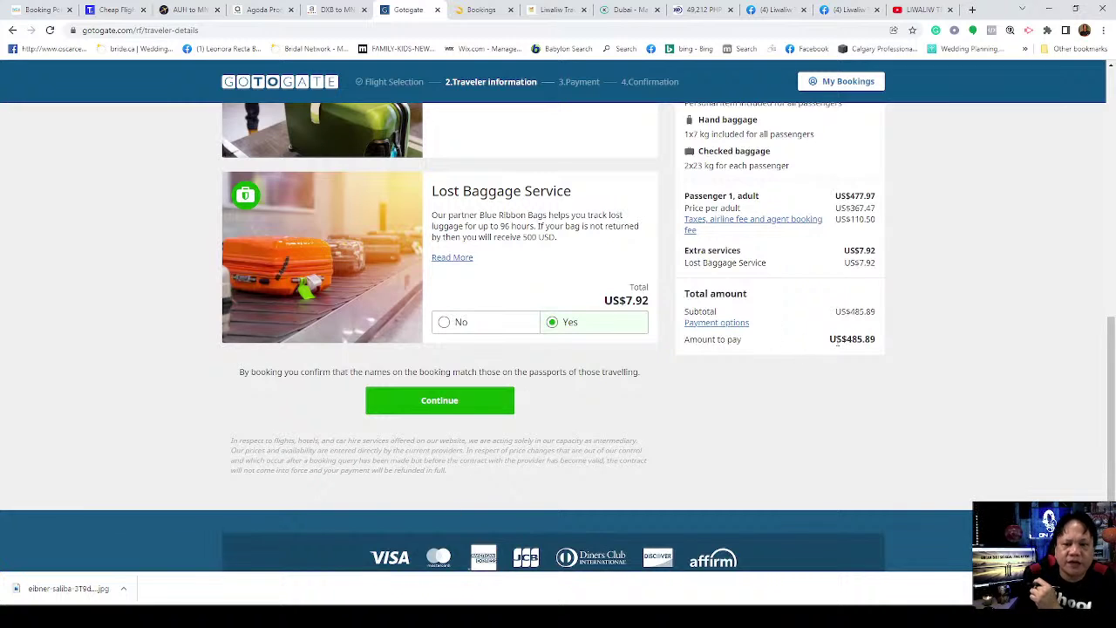
drag(847, 339, 854, 351)
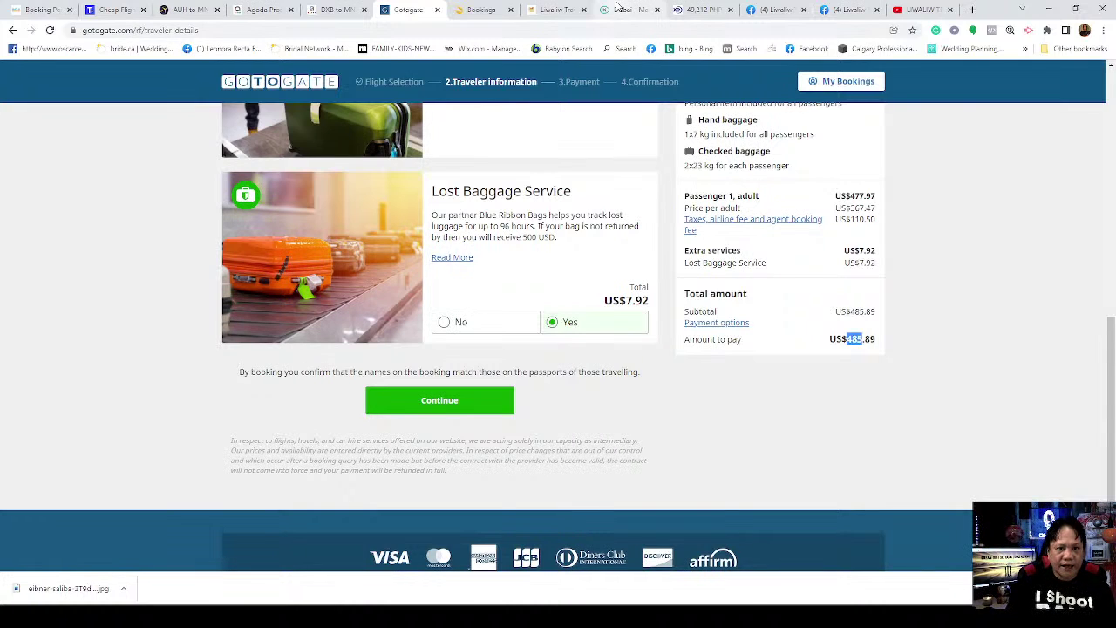
Step: Switch the XE source currency to USD – US Dollar and convert 485, giving 1,781.1625 AED
click(705, 11)
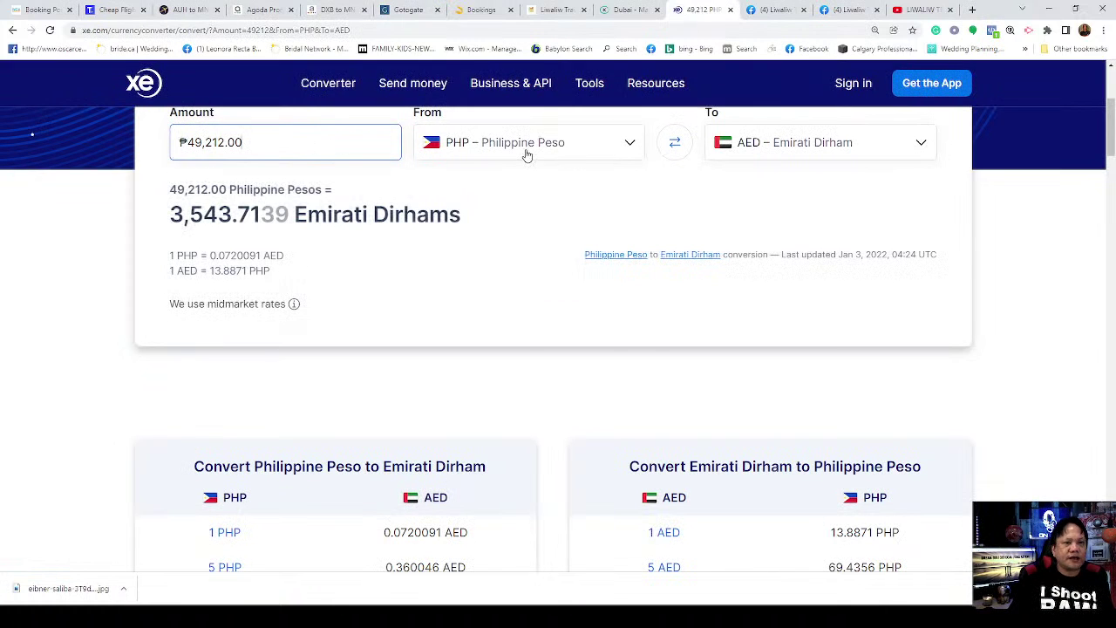
click(523, 153)
click(511, 181)
click(298, 147)
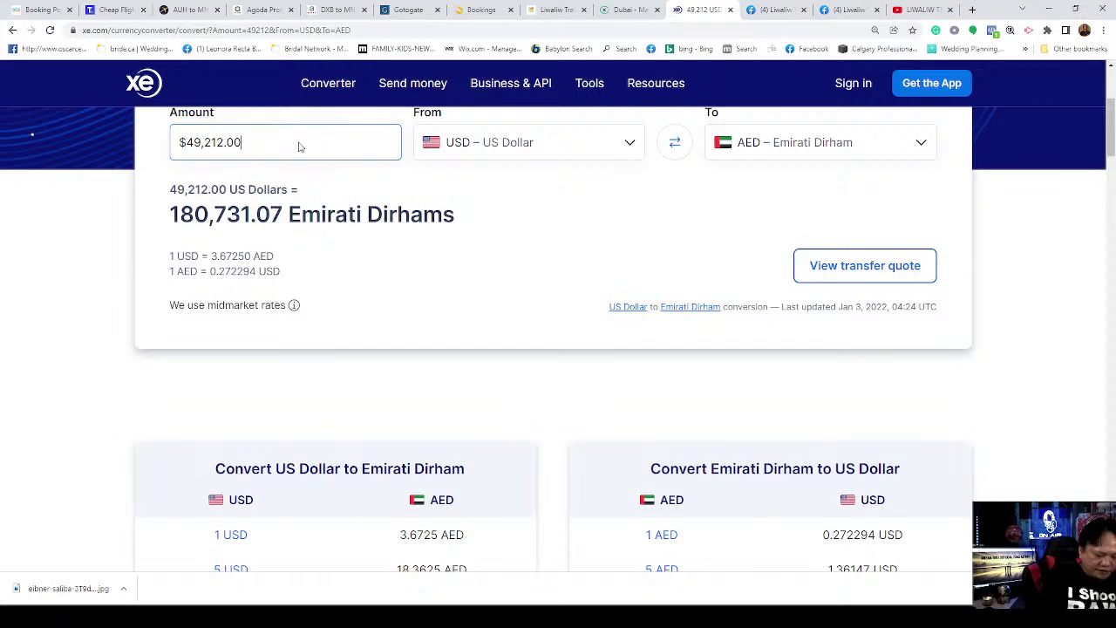
key(BackSpace)
key(BackSpace)
key(BackSpace)
key(BackSpace)
key(BackSpace)
key(BackSpace)
key(BackSpace)
key(BackSpace)
key(BackSpace)
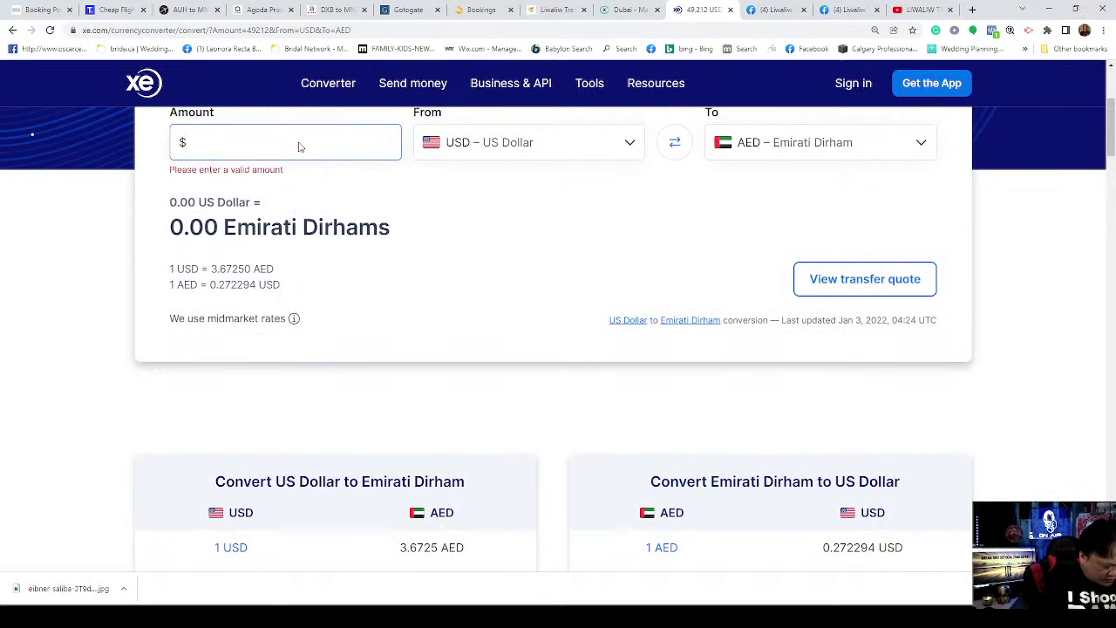
text(485)
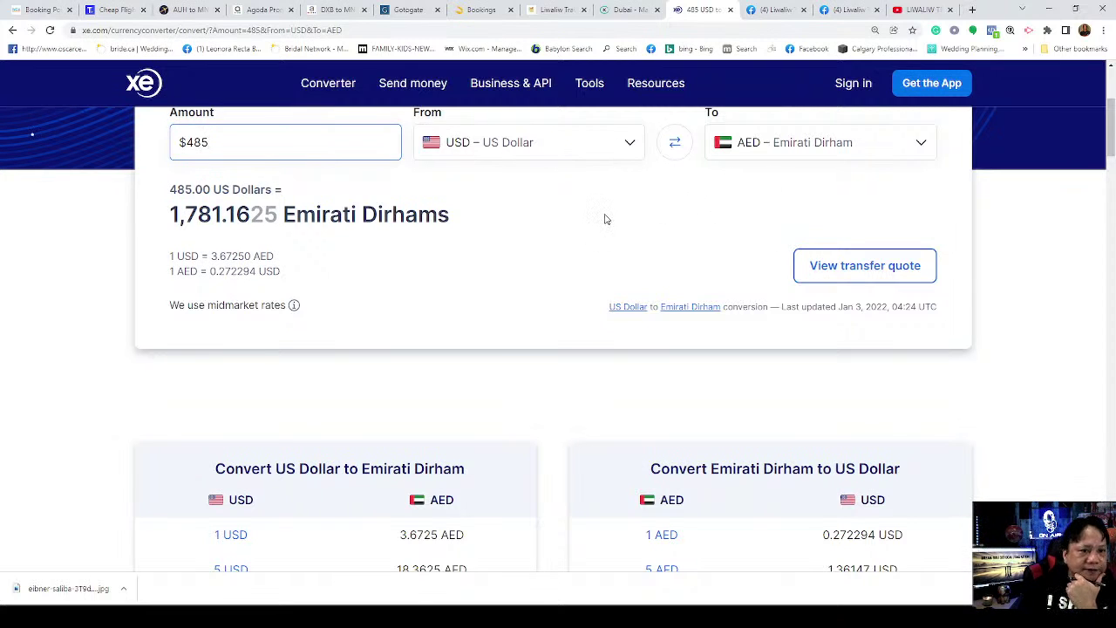
Step: On Gotogate, review and close the flight's travel details, then scroll back to the passenger form
click(405, 10)
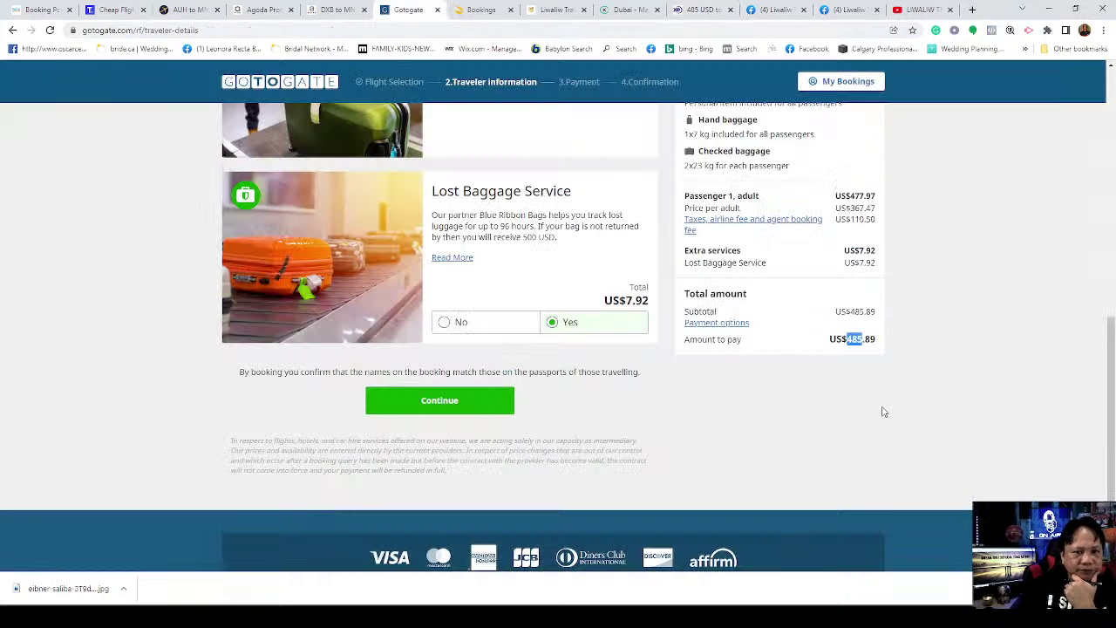
scroll(944, 337, up, 1)
scroll(943, 337, up, 2)
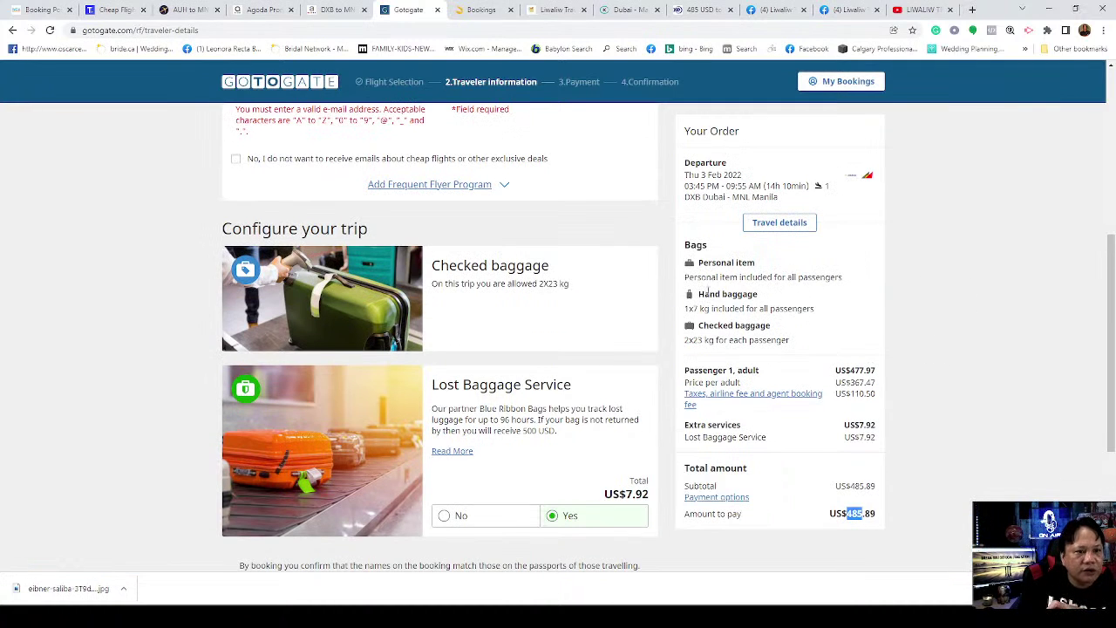
scroll(589, 330, up, 2)
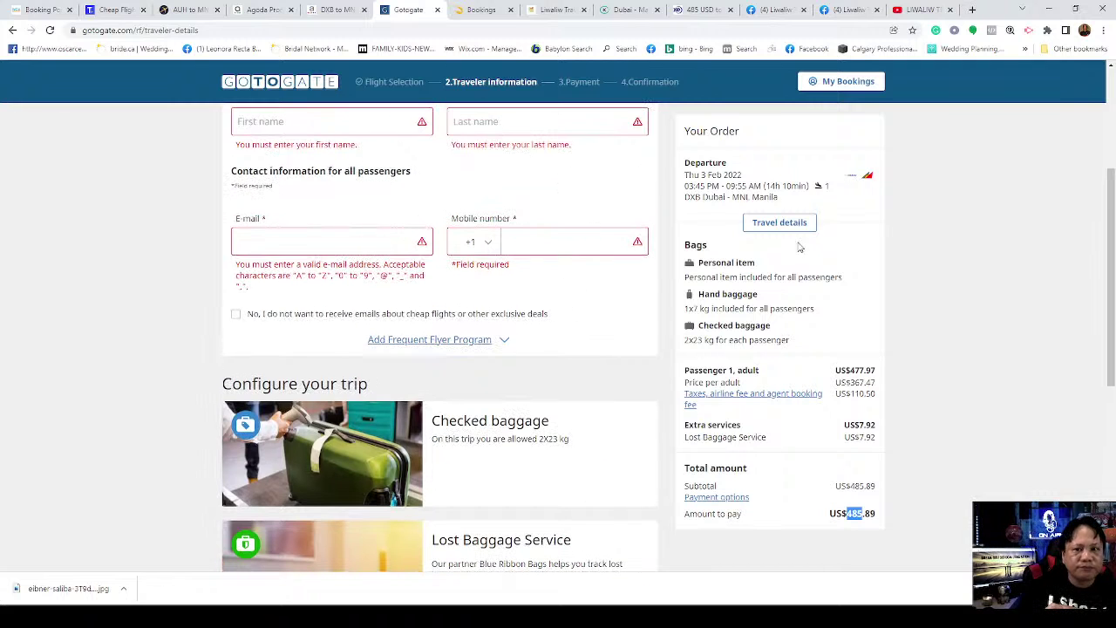
click(785, 228)
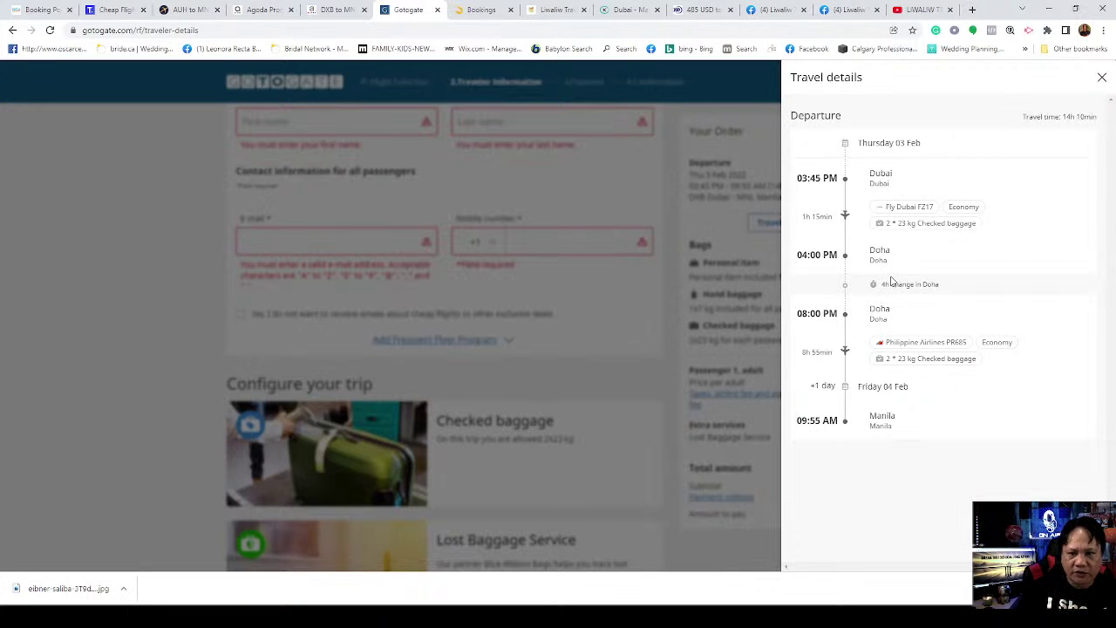
click(1103, 78)
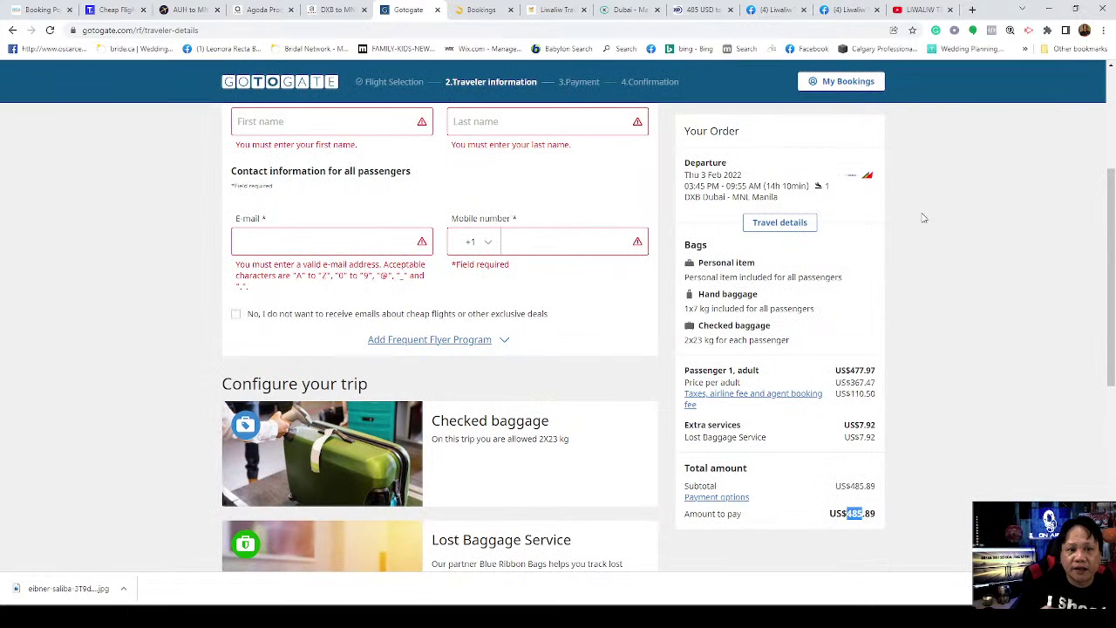
scroll(938, 272, down, 5)
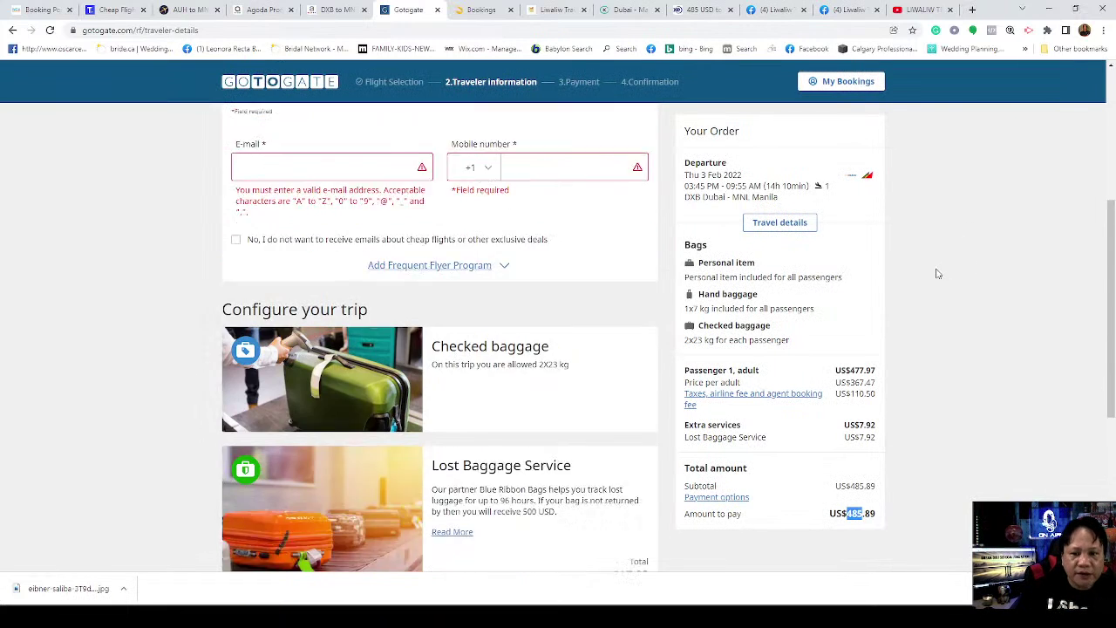
scroll(959, 283, up, 3)
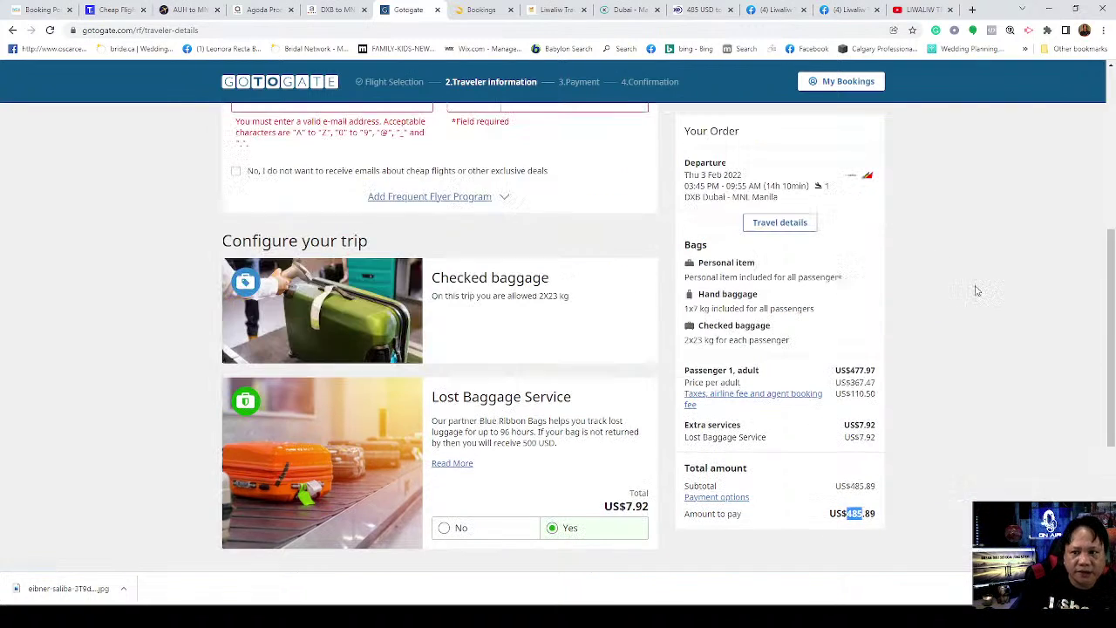
scroll(976, 286, up, 3)
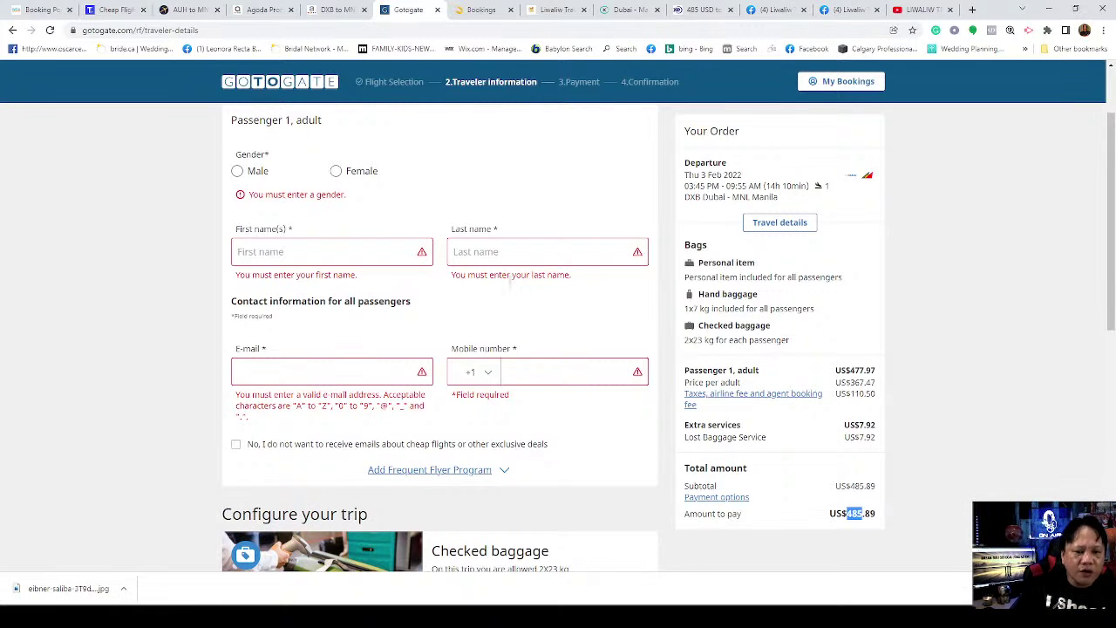
Step: Fill the traveler form with placeholder test entries and try to proceed to payment
click(359, 253)
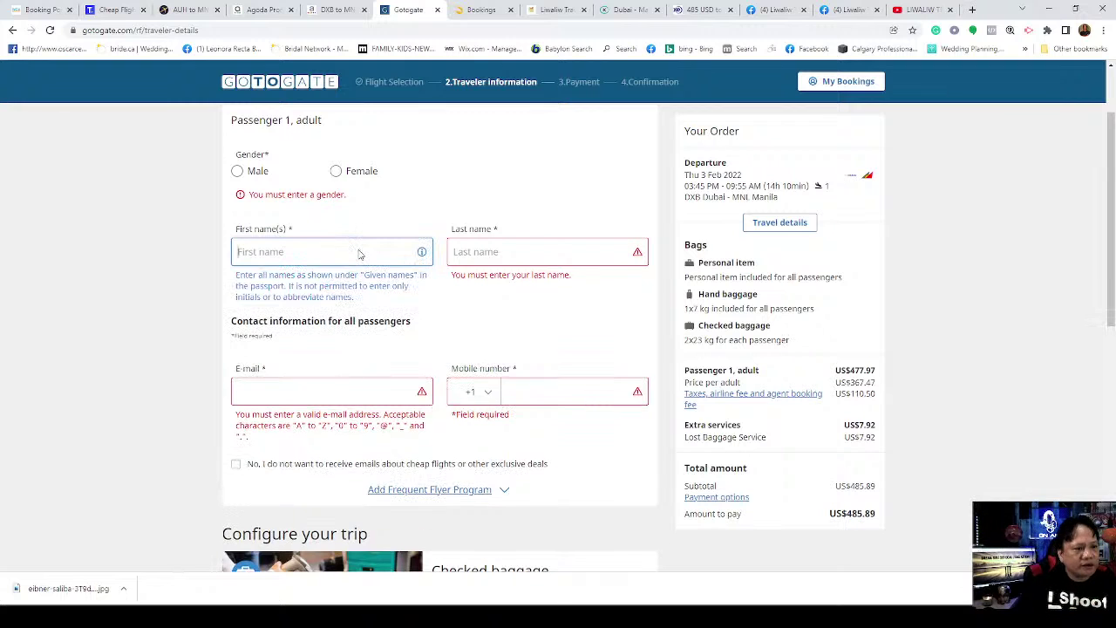
text(RonesnewanWEQAOP[)
click(530, 254)
text(REH454SE)
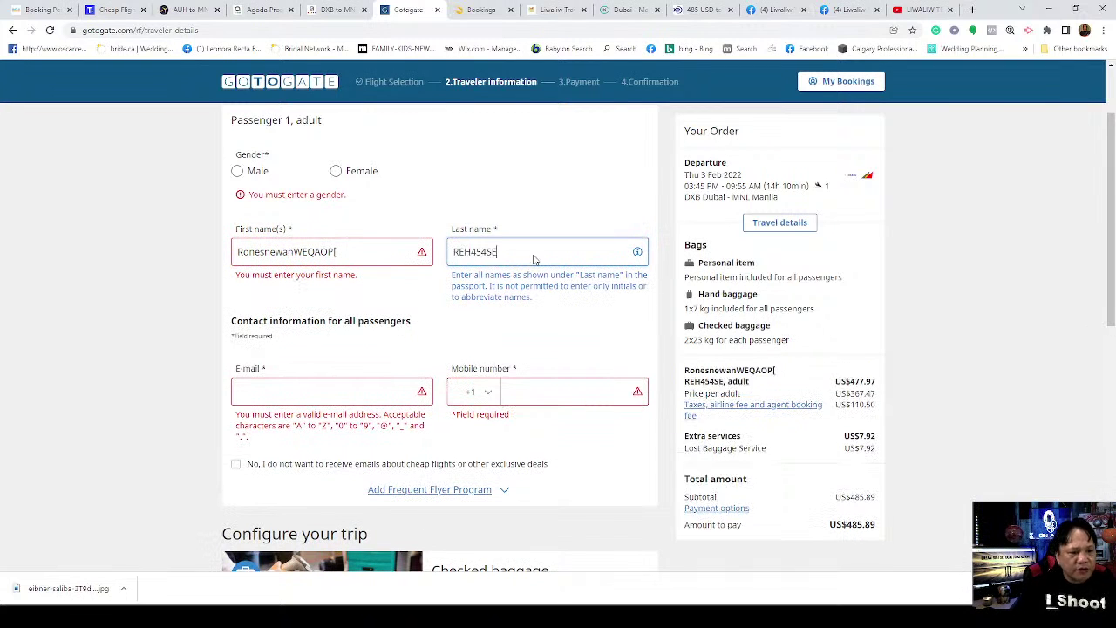
text(4JN4)
click(375, 391)
text(RN)
click(568, 379)
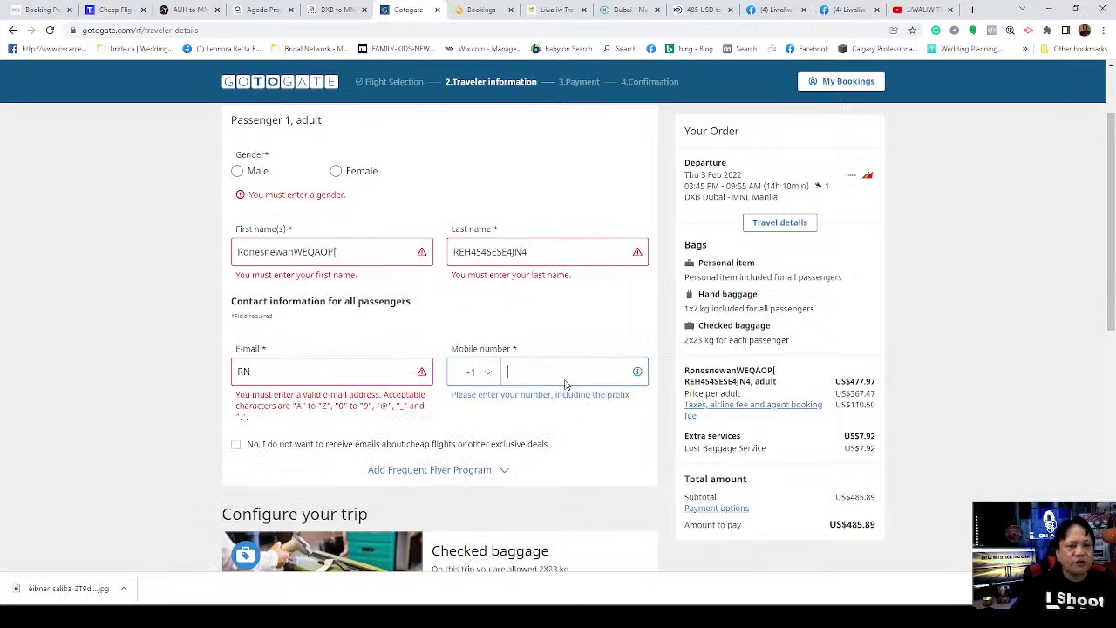
scroll(528, 491, down, 4)
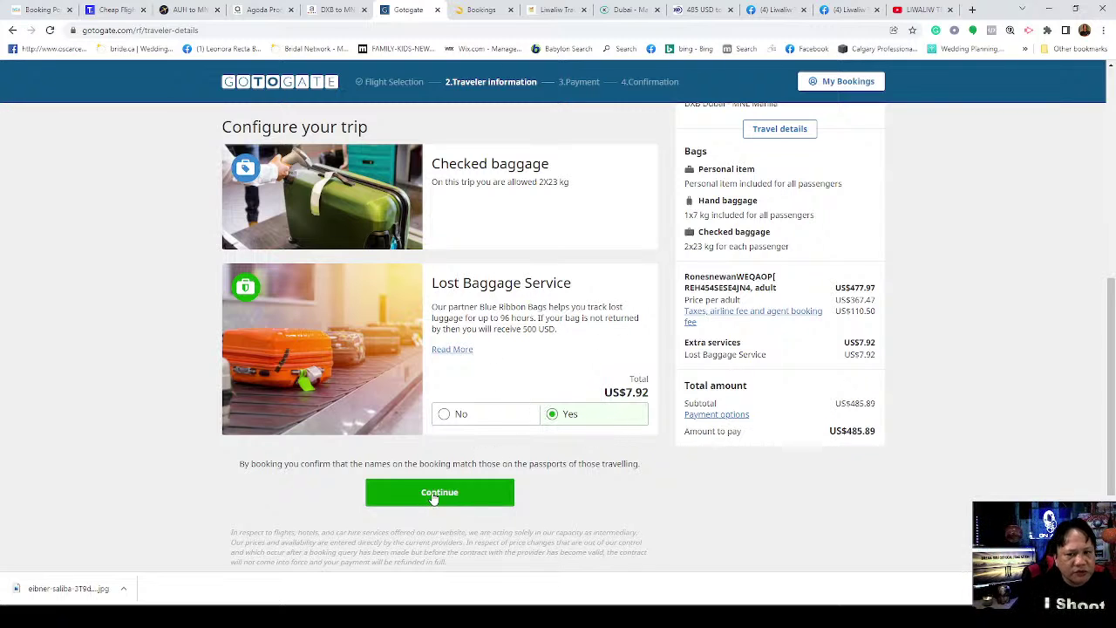
click(438, 493)
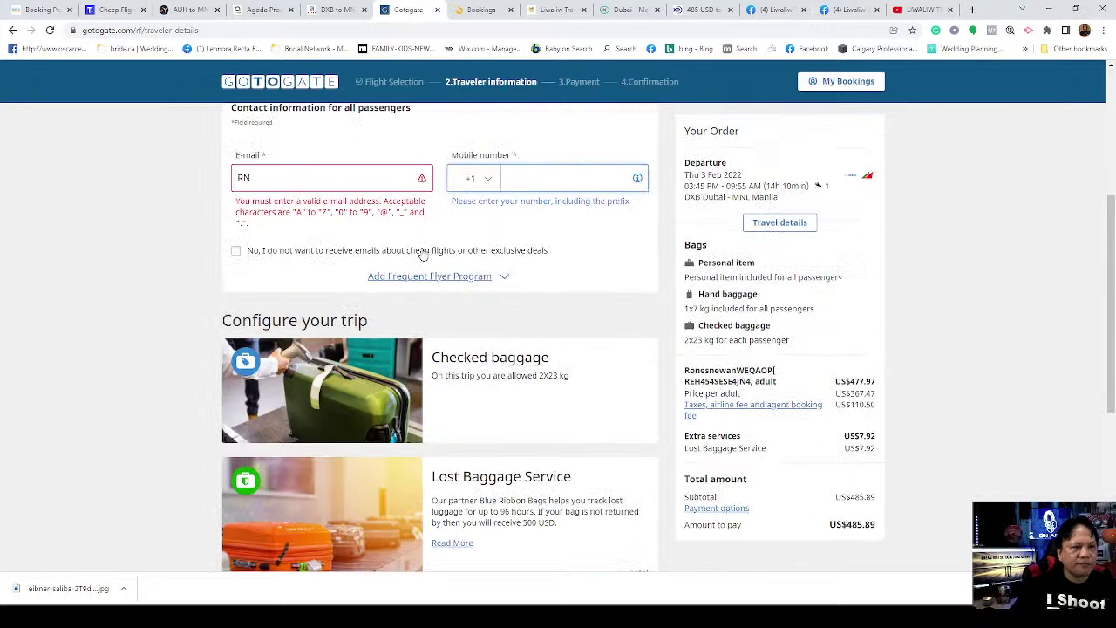
scroll(436, 245, up, 2)
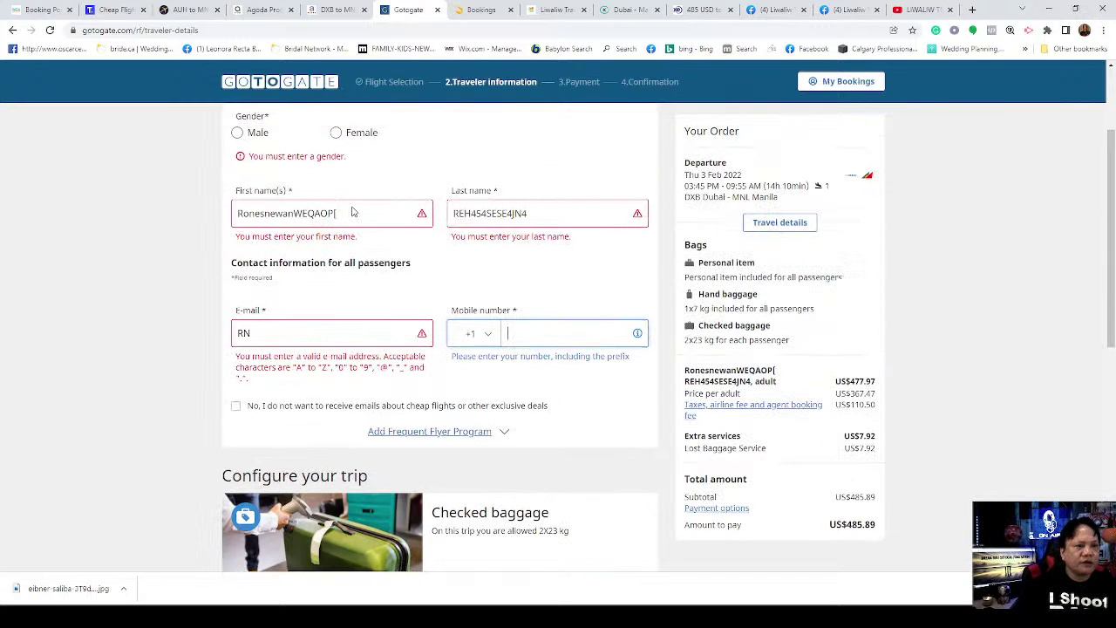
Step: Choose Male and replace the junk first and last names with the passenger's real names
click(237, 133)
click(362, 193)
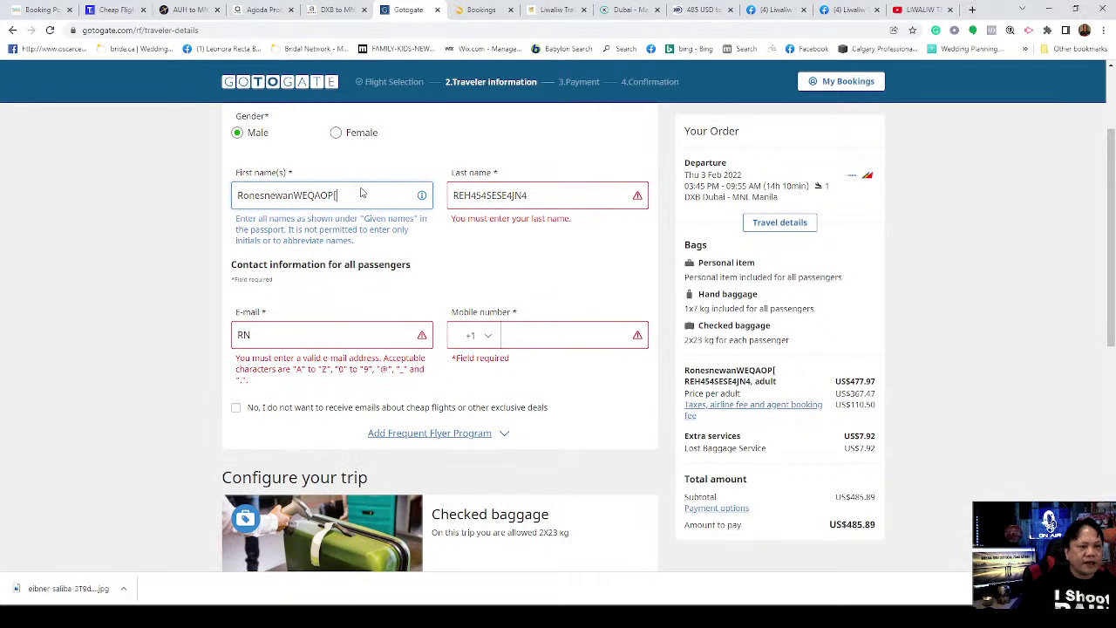
key(BackSpace)
key(BackSpace)
key(BackSpace)
key(BackSpace)
key(BackSpace)
key(BackSpace)
key(BackSpace)
key(BackSpace)
key(BackSpace)
key(BackSpace)
key(BackSpace)
key(BackSpace)
key(BackSpace)
key(BackSpace)
key(BackSpace)
key(BackSpace)
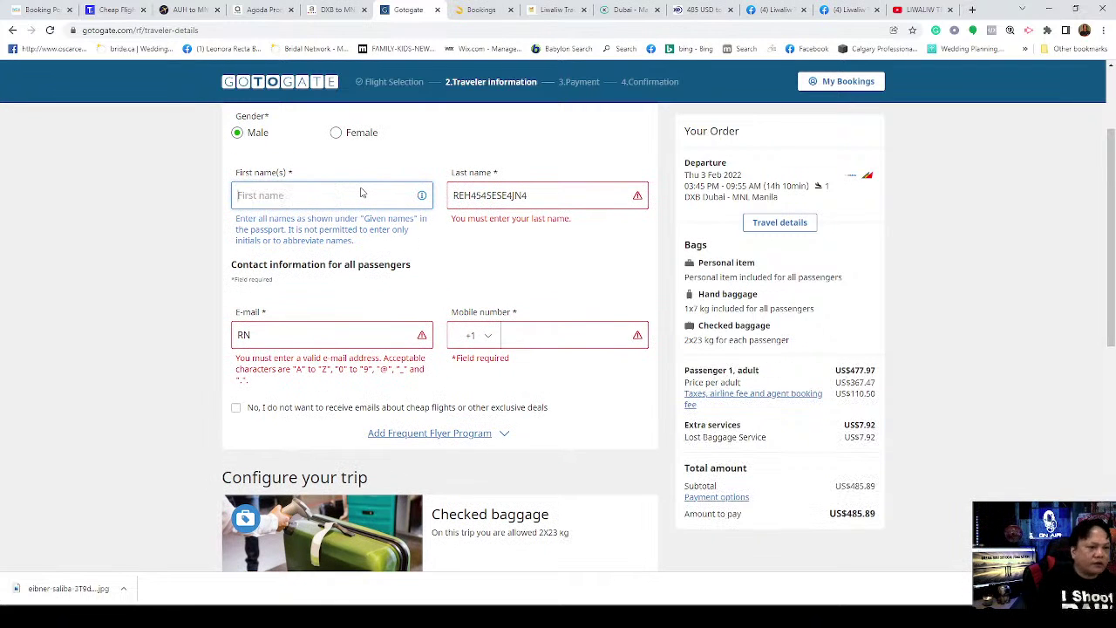
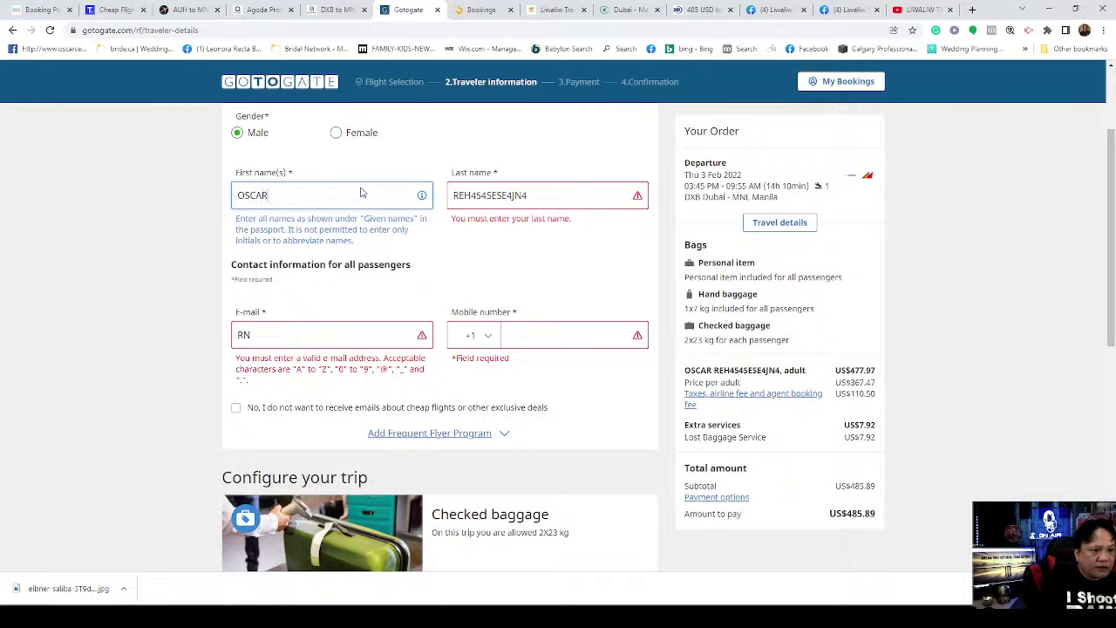
click(511, 198)
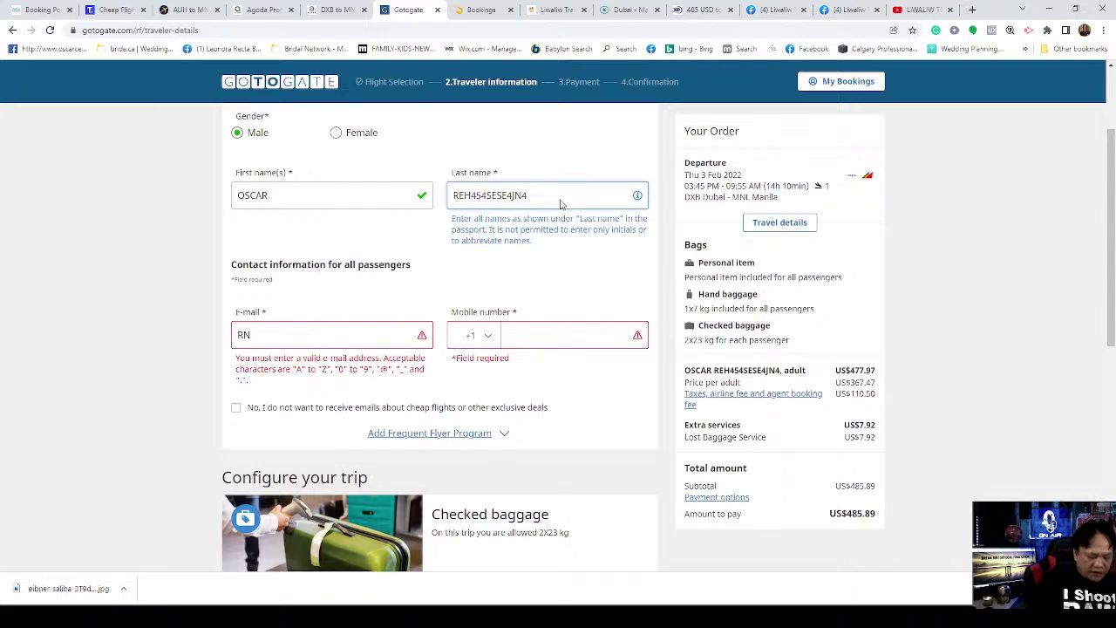
key(BackSpace)
key(BackSpace)
key(BackSpace)
key(BackSpace)
key(BackSpace)
key(BackSpace)
key(BackSpace)
key(BackSpace)
key(BackSpace)
key(BackSpace)
key(BackSpace)
key(BackSpace)
key(BackSpace)
key(BackSpace)
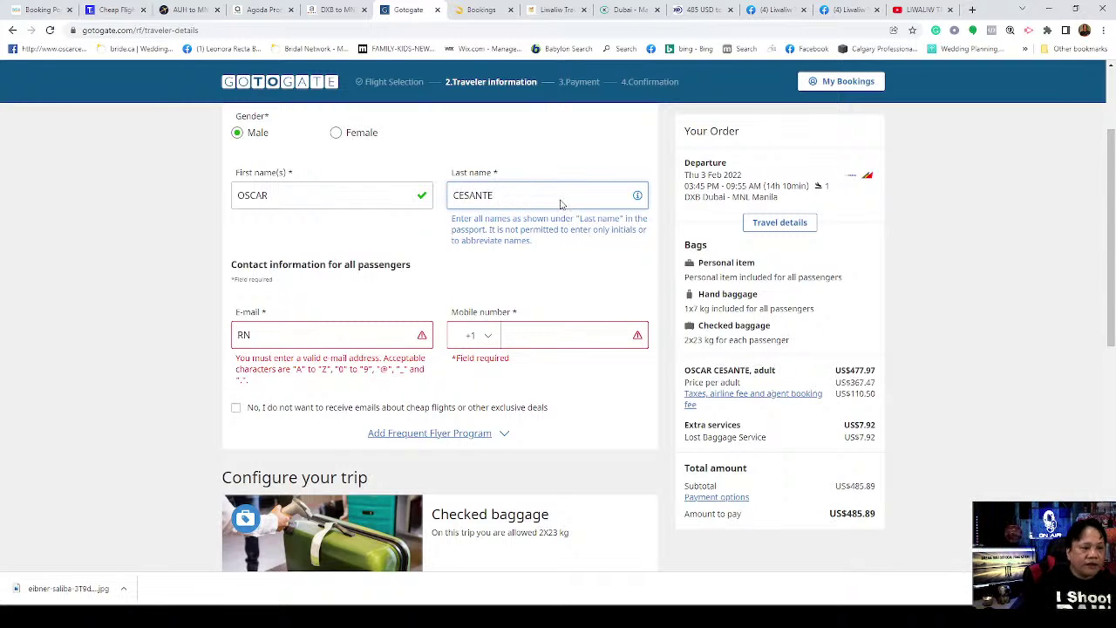
click(341, 335)
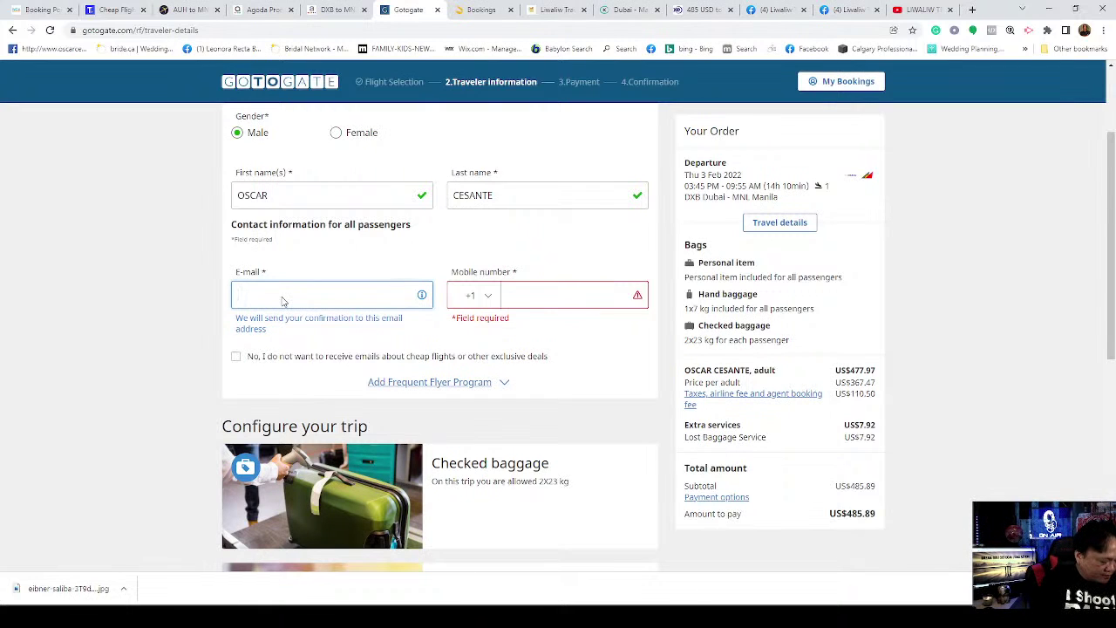
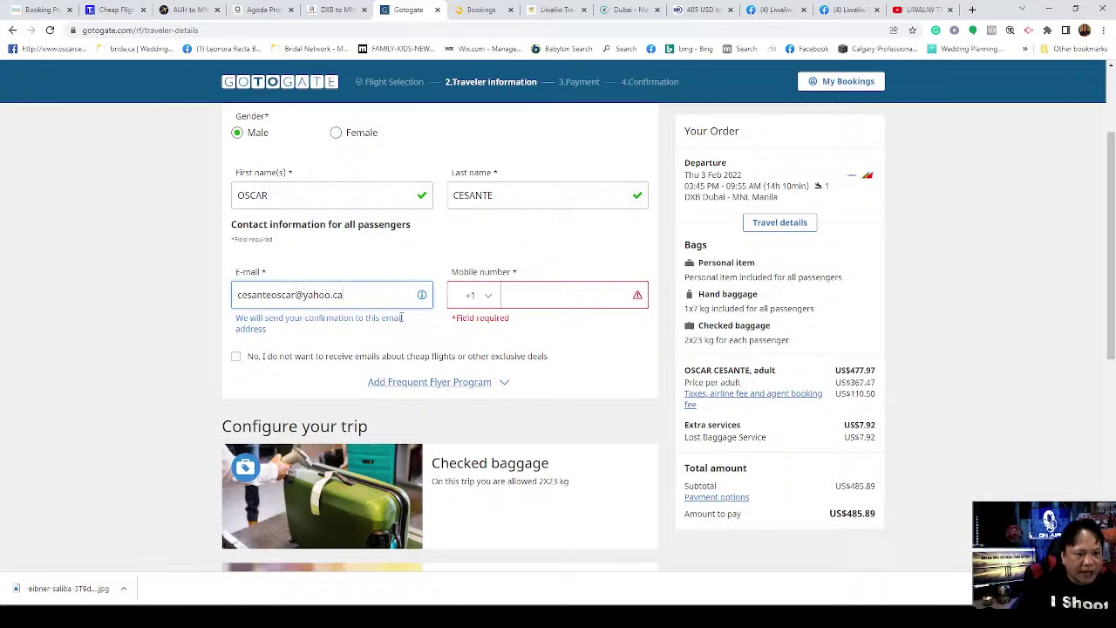
Step: Enter the passenger's contact e-mail and mobile number after the +1 prefix, then scroll back up
click(536, 298)
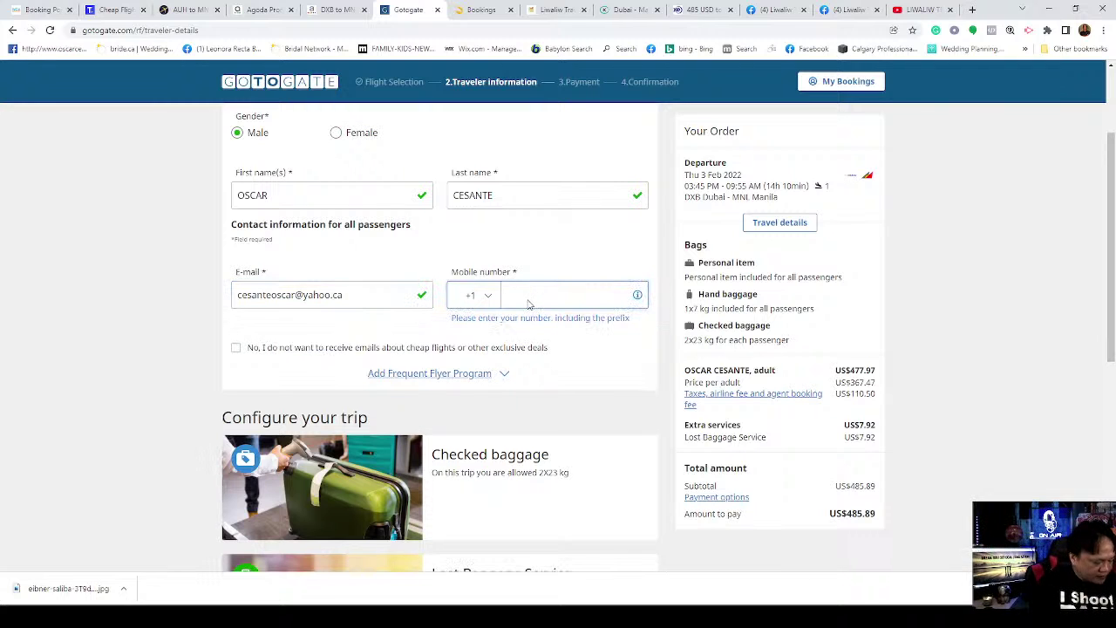
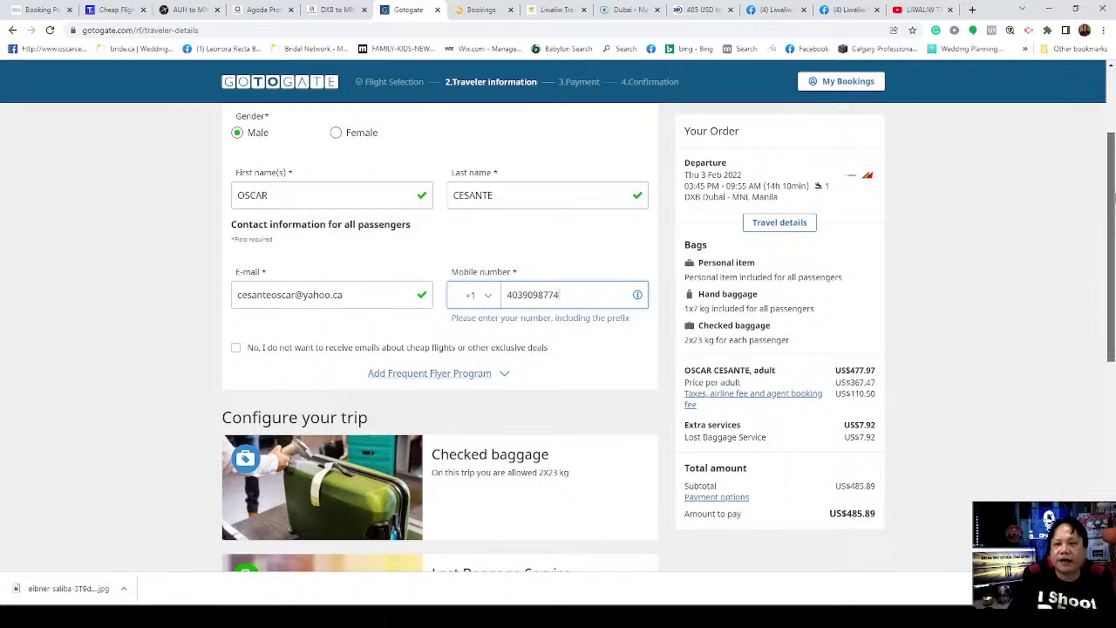
drag(1113, 175, 1114, 113)
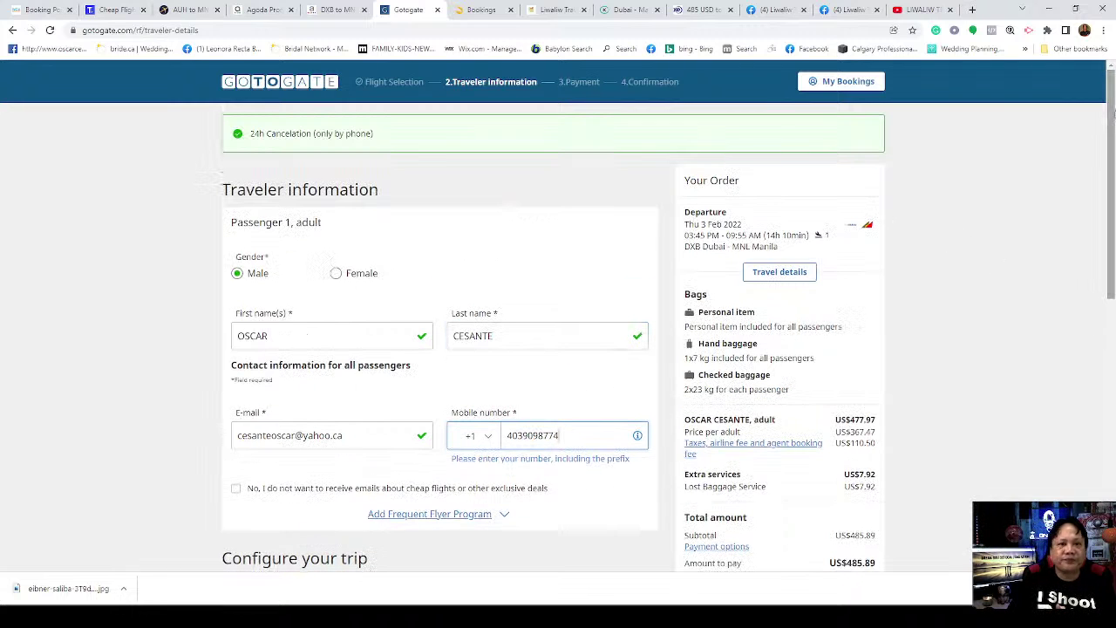
Step: Review Agoda's DXB–MNL results and deals page, then switch to the Kiwi.com booking totalling AED 2,737.57
click(334, 10)
scroll(449, 181, up, 3)
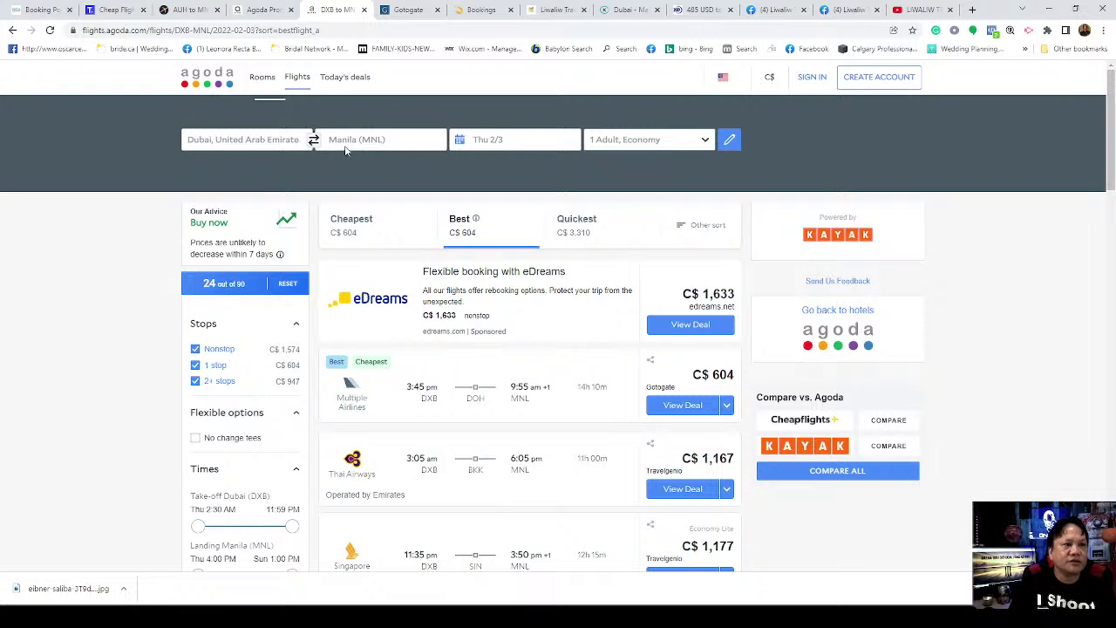
click(261, 10)
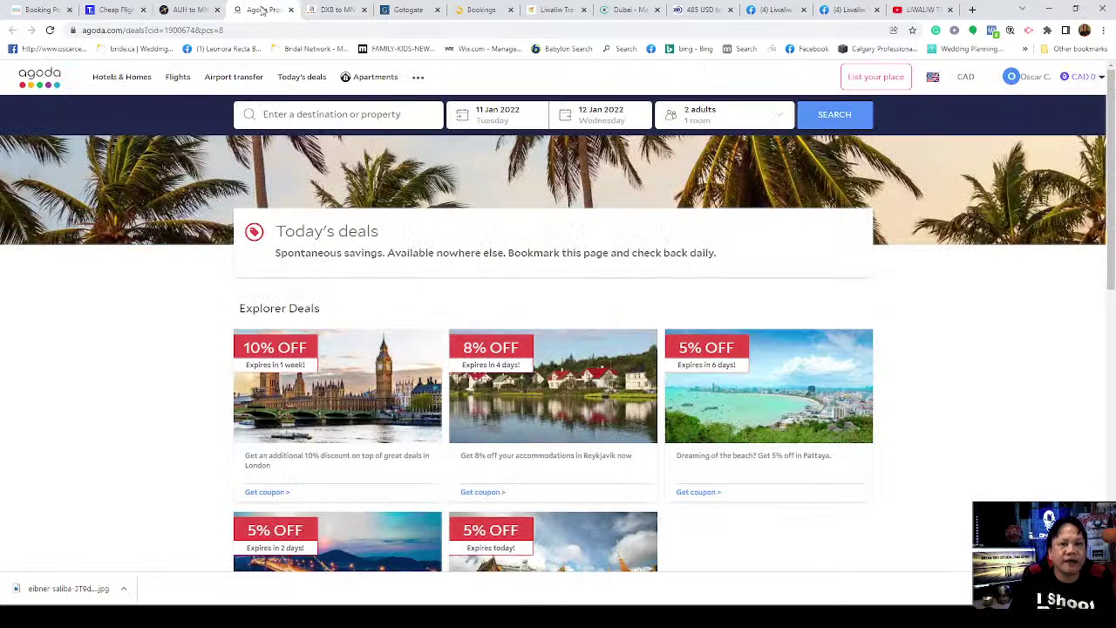
click(1035, 85)
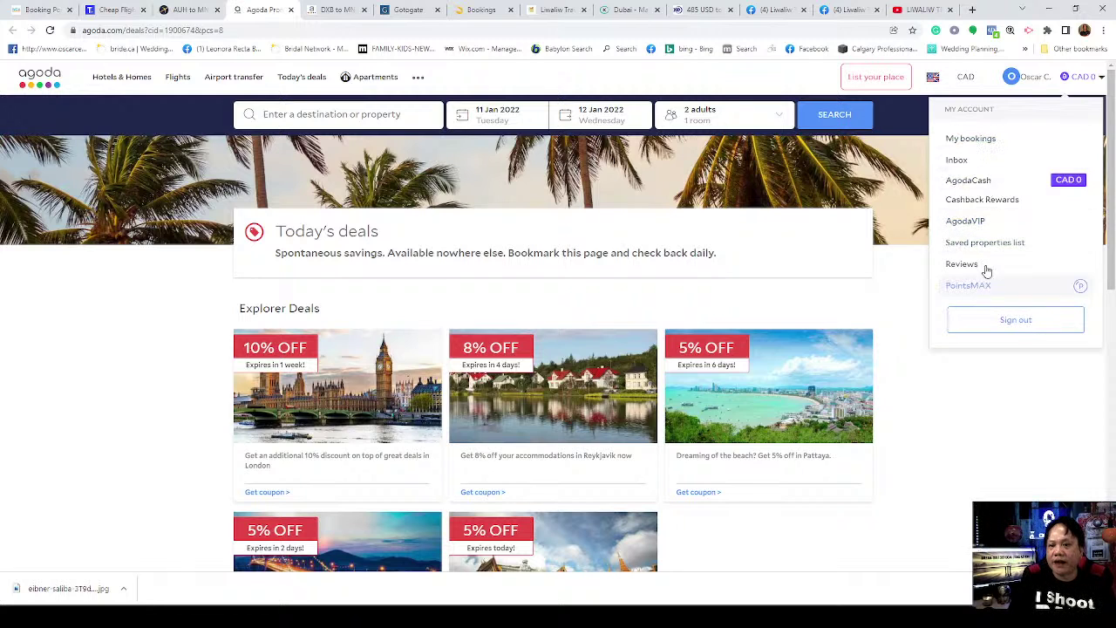
click(1027, 85)
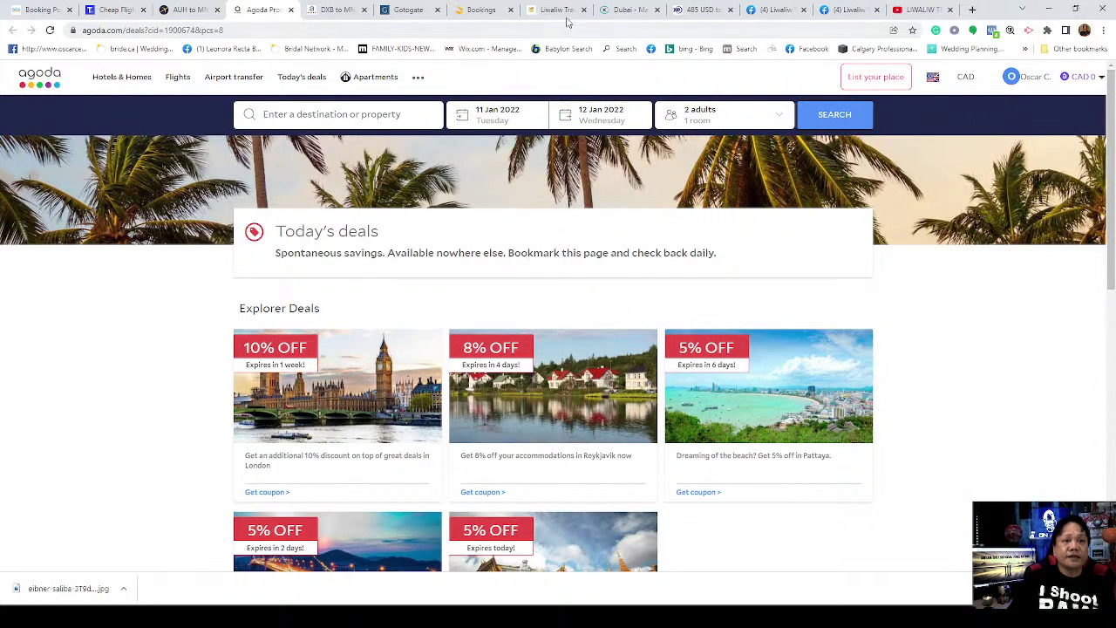
click(618, 11)
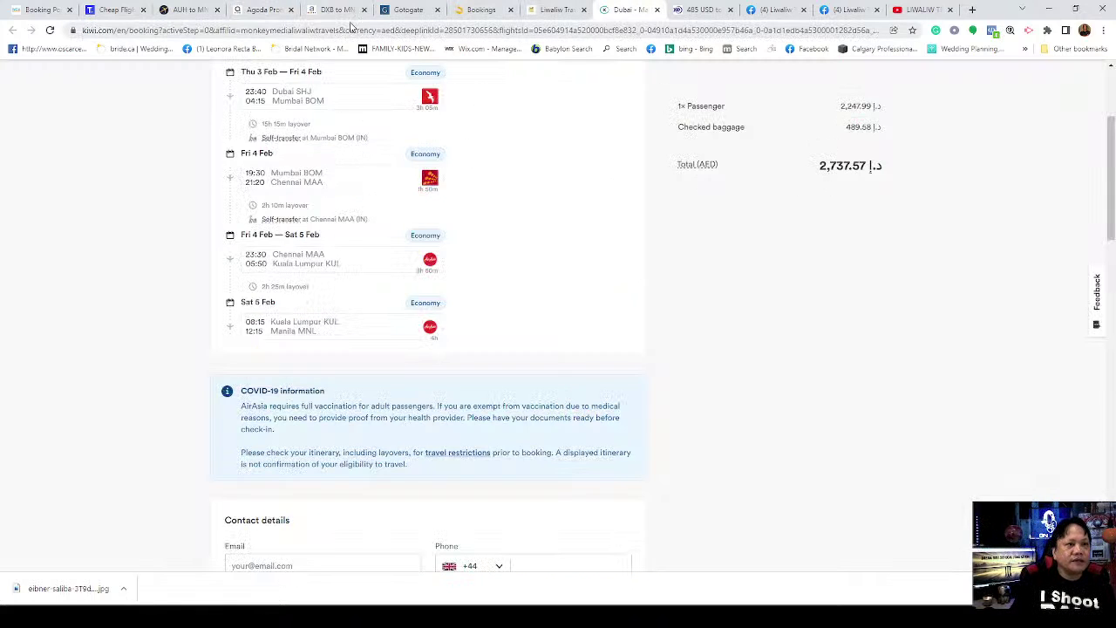
Step: Return to the Gotogate traveler form and scroll through the completed details totalling US$485.89
click(409, 16)
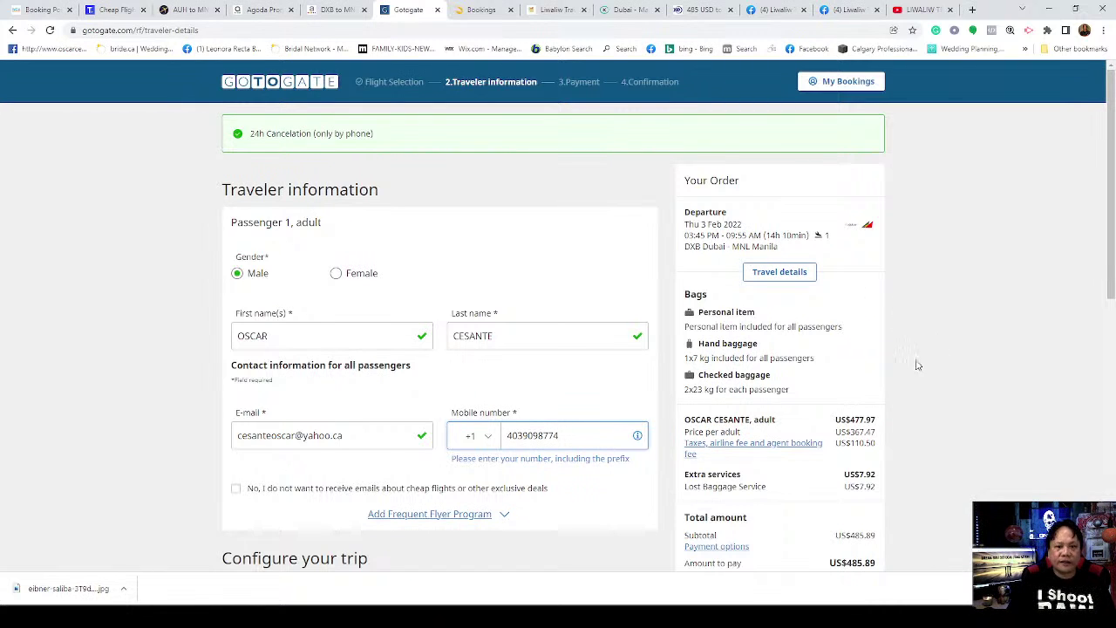
scroll(907, 375, down, 2)
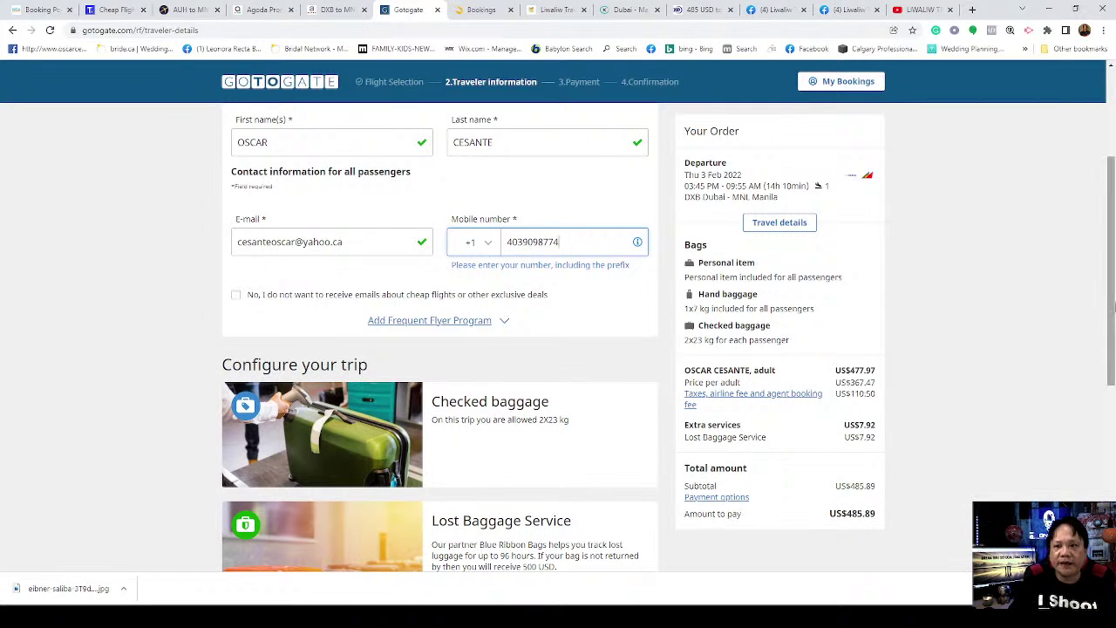
drag(1113, 265, 1114, 178)
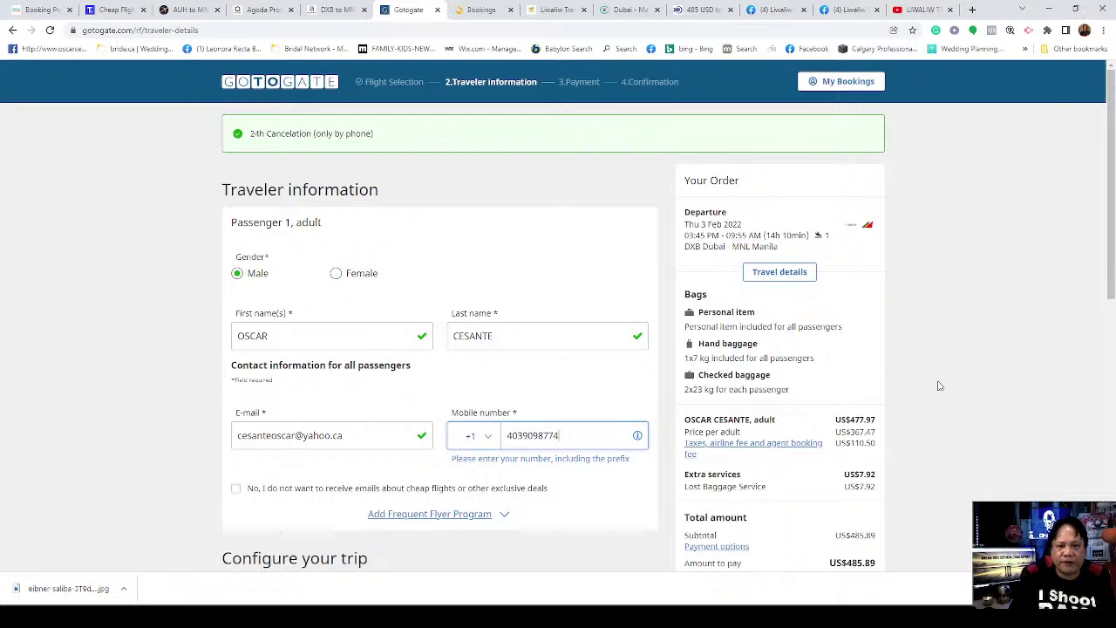
Step: Copy the Gotogate traveler-details URL and scroll the Facebook page to the live video post
click(200, 30)
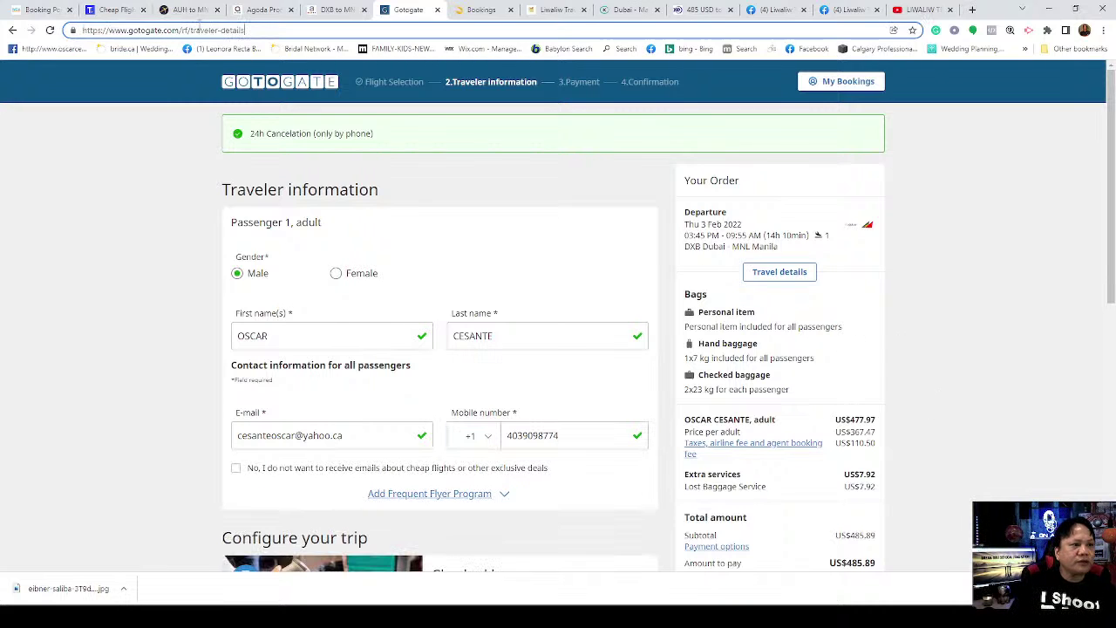
drag(246, 30, 82, 32)
key(ctrl+c)
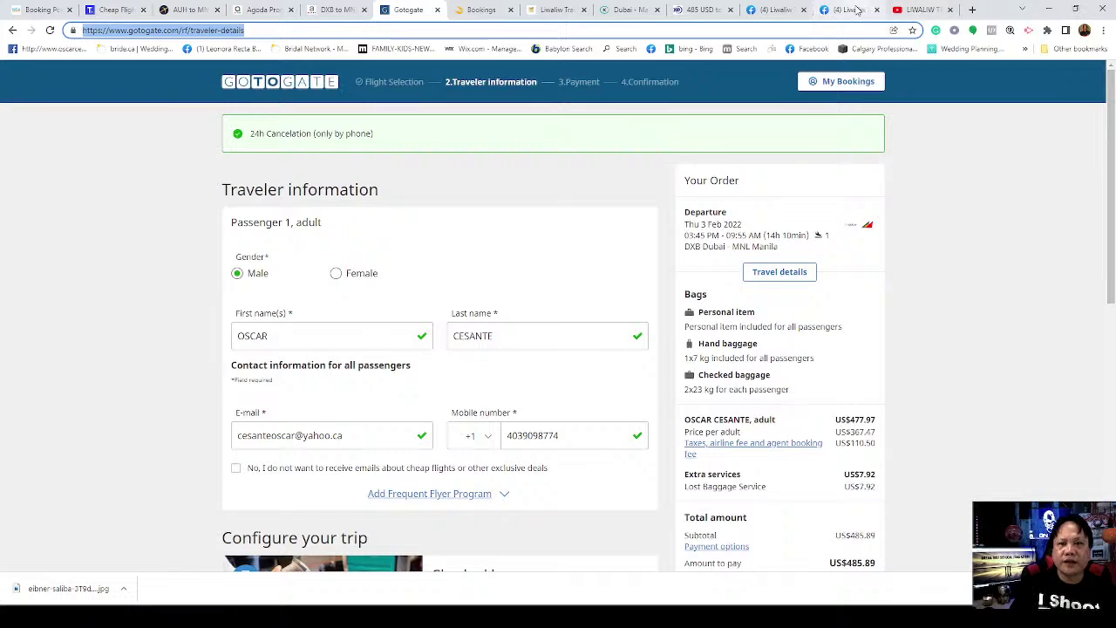
click(857, 10)
scroll(994, 279, down, 1)
scroll(977, 261, up, 4)
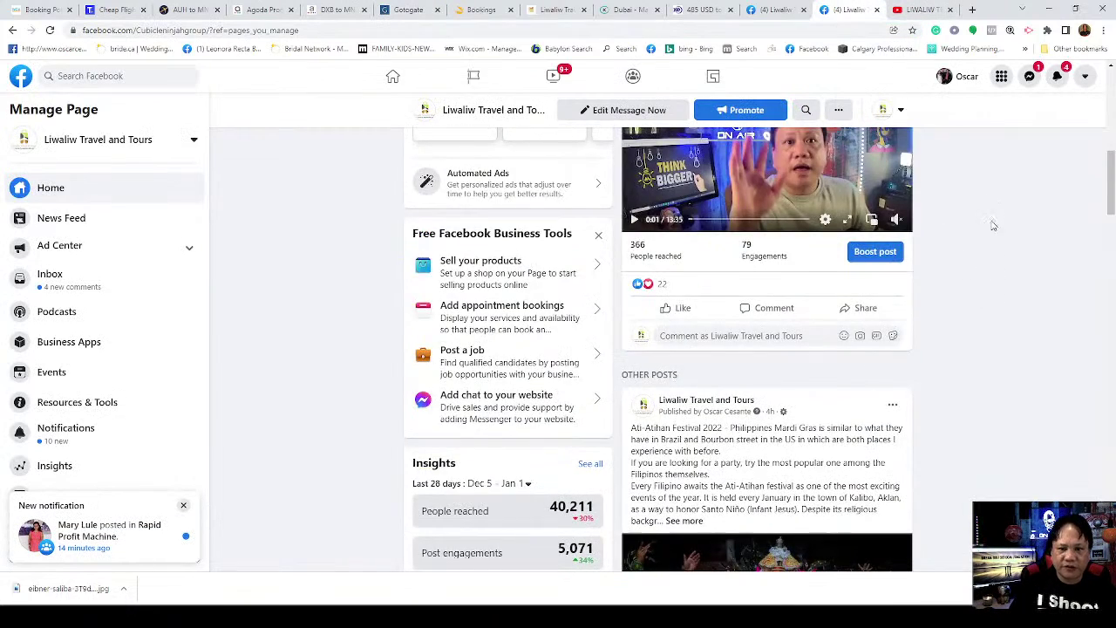
scroll(994, 218, down, 10)
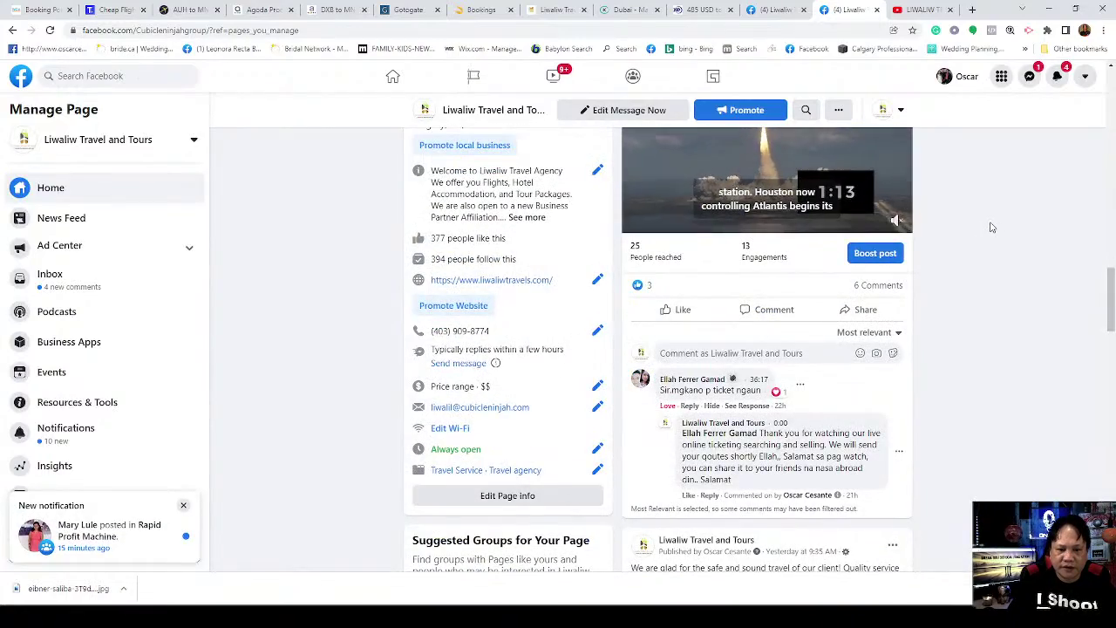
scroll(990, 228, down, 3)
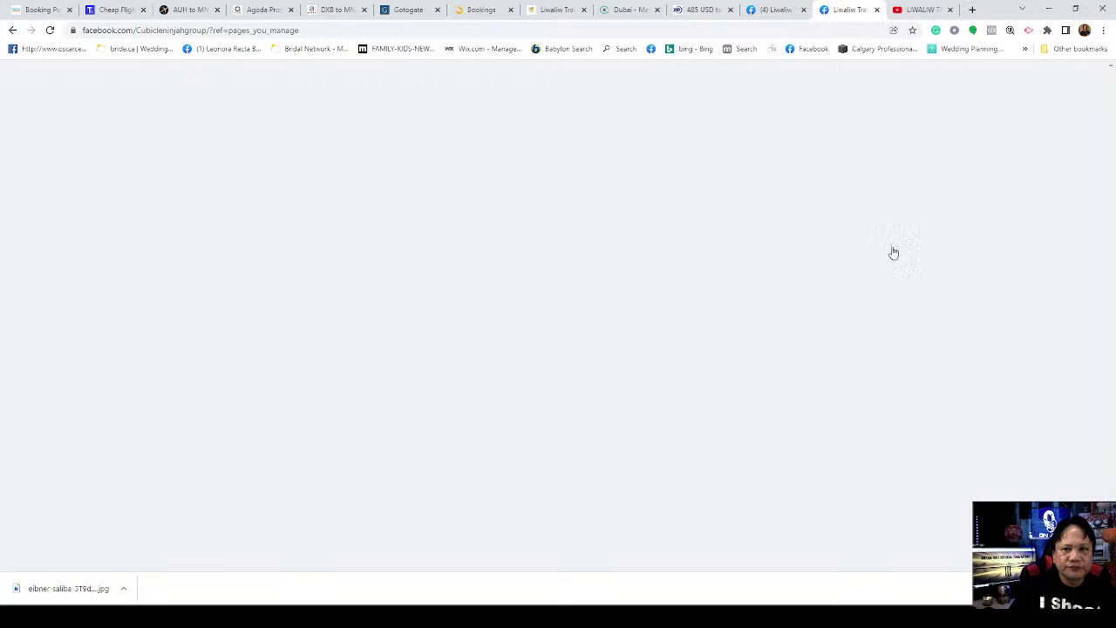
scroll(924, 306, down, 3)
scroll(928, 323, down, 5)
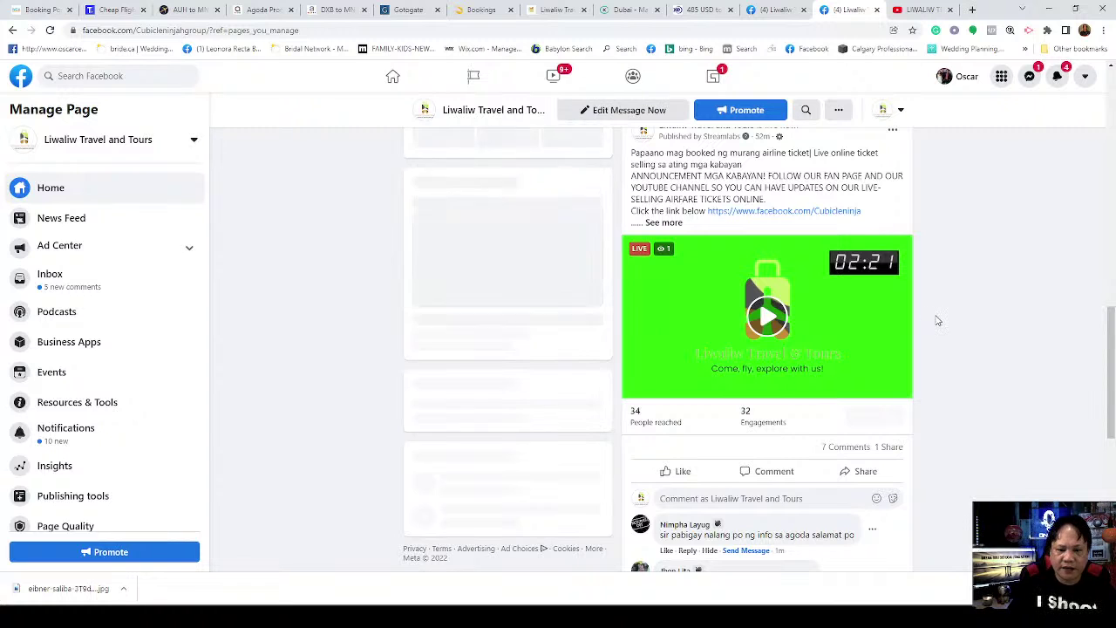
scroll(932, 329, down, 3)
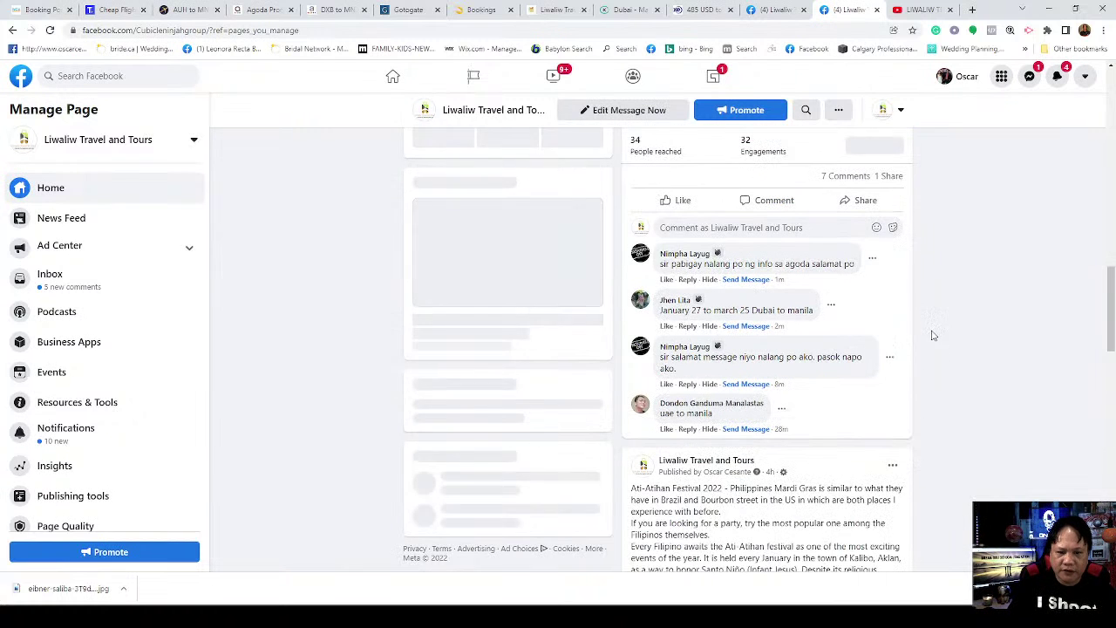
Step: Post the Gotogate link as a comment from Liwaliw Travel and Tours and open it
click(703, 228)
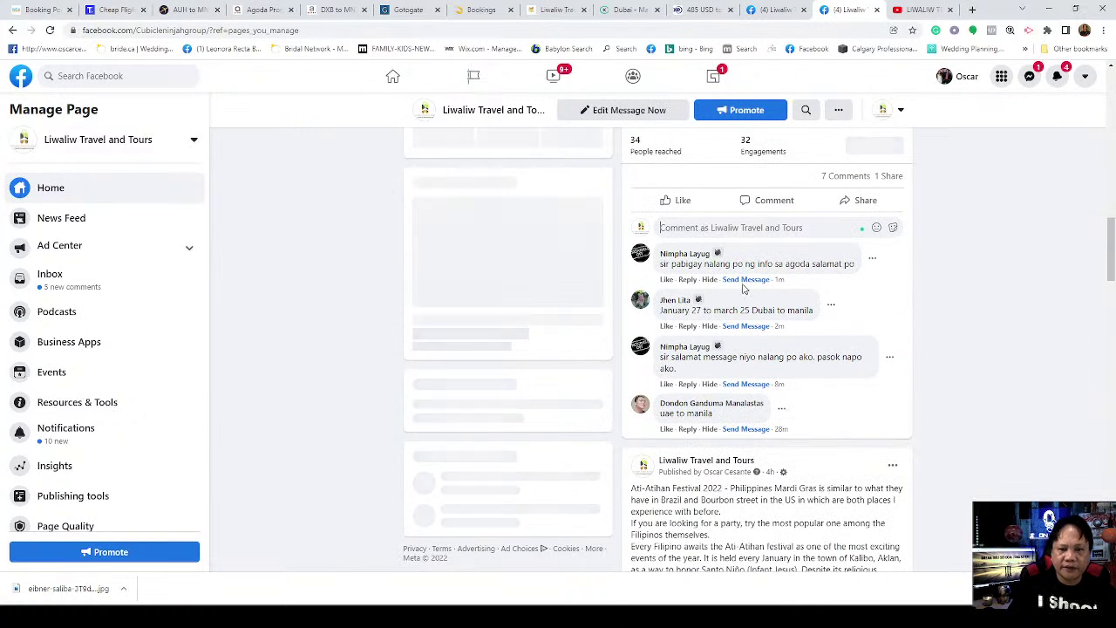
key(ctrl+v)
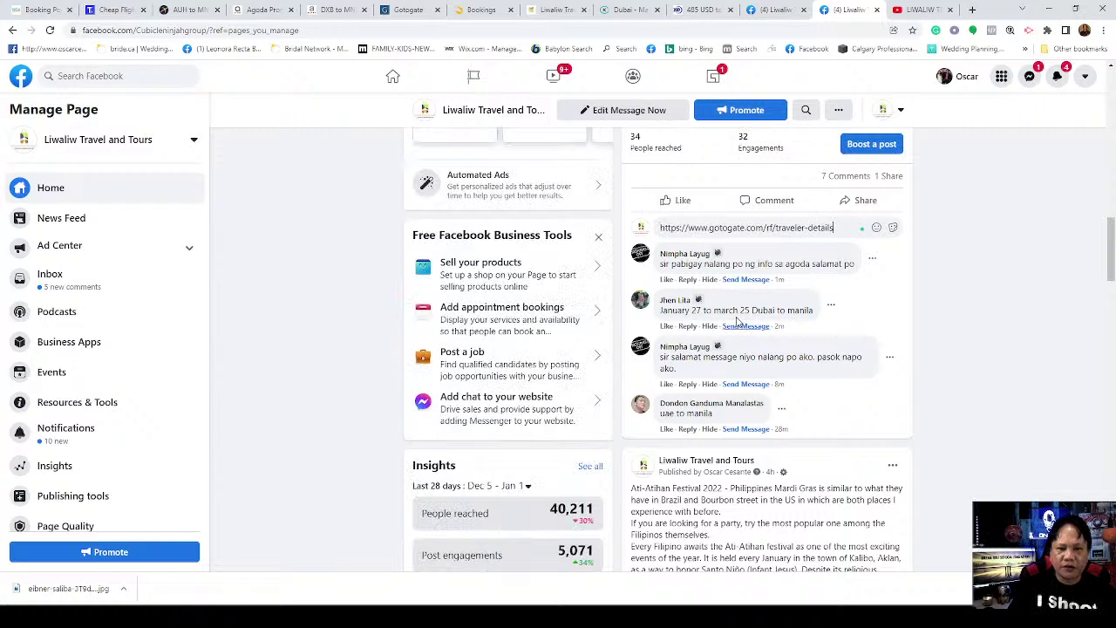
key(Return)
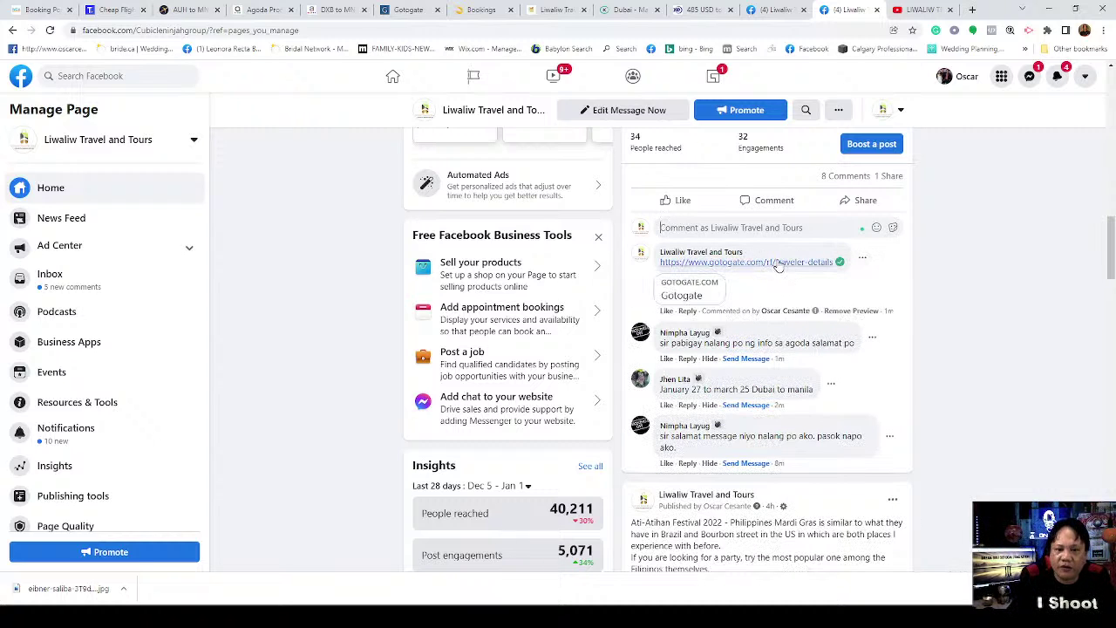
click(779, 264)
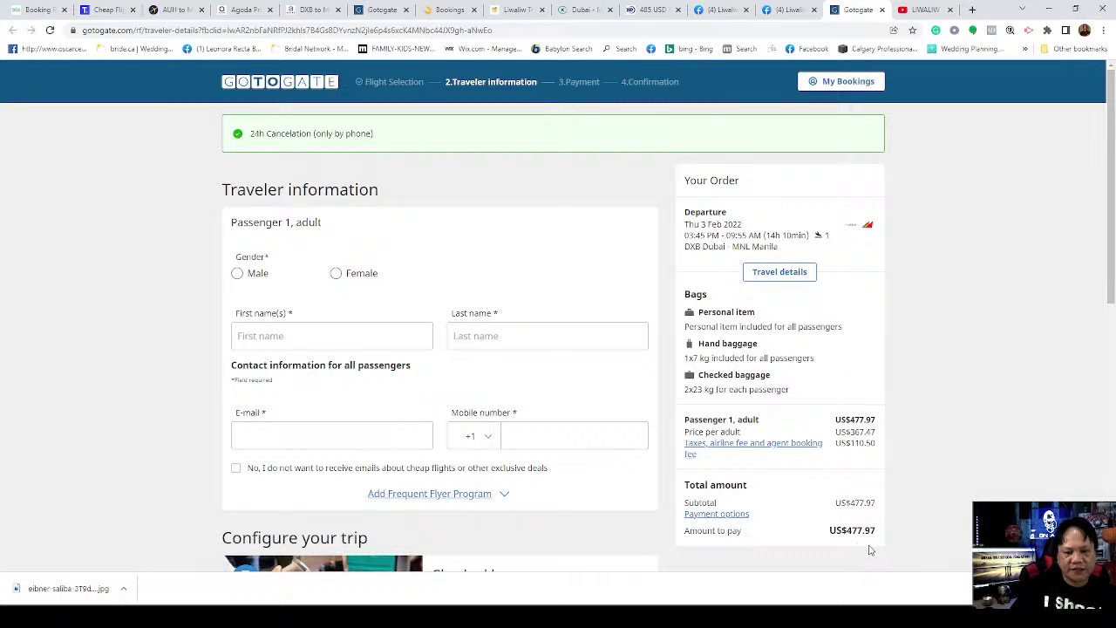
Step: Scroll through the new Gotogate form's empty passenger fields and baggage options, still at US$477.97
scroll(922, 486, down, 3)
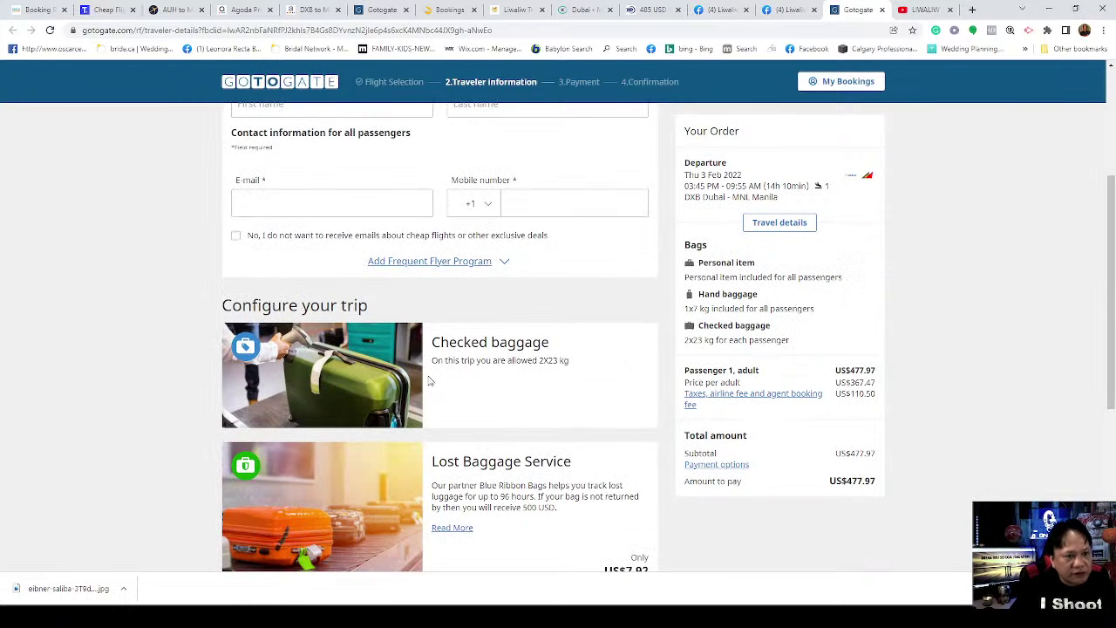
scroll(429, 381, up, 3)
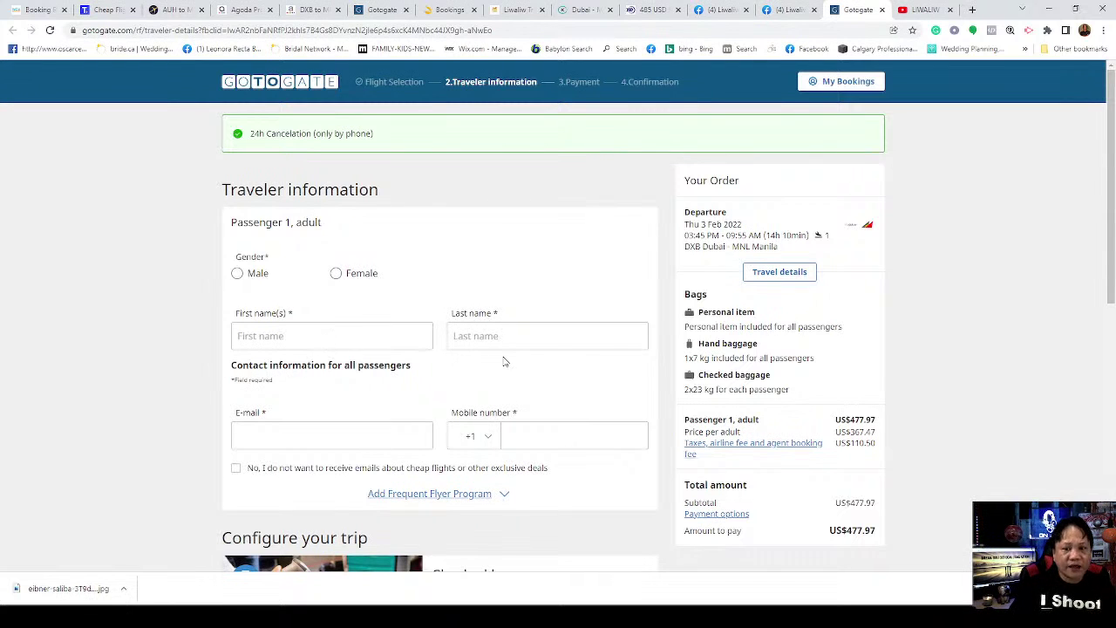
scroll(498, 362, down, 3)
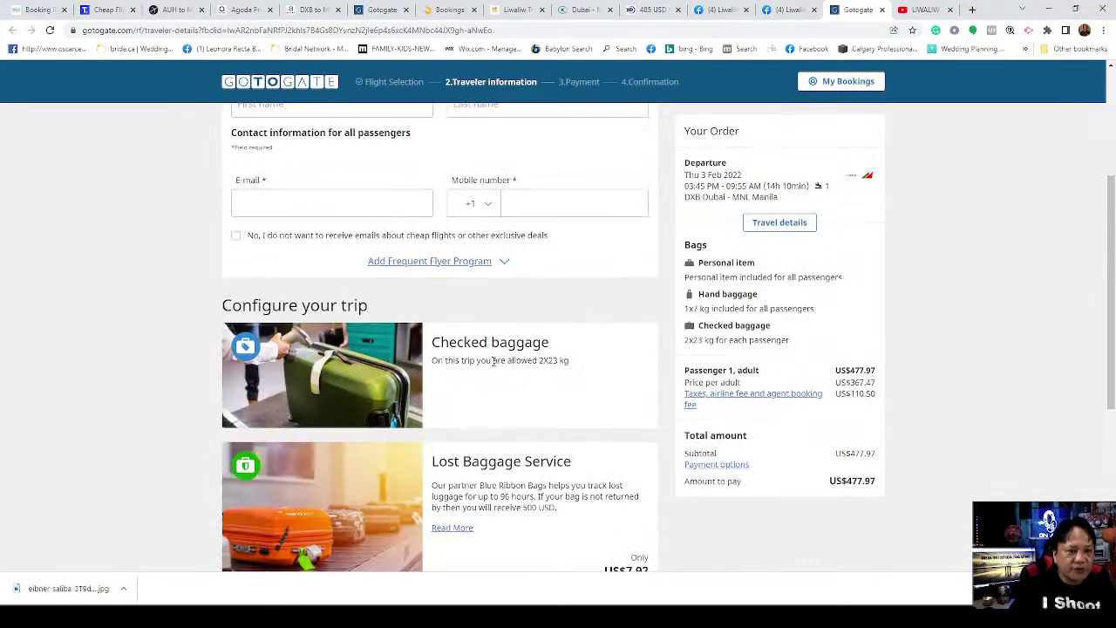
scroll(494, 362, down, 3)
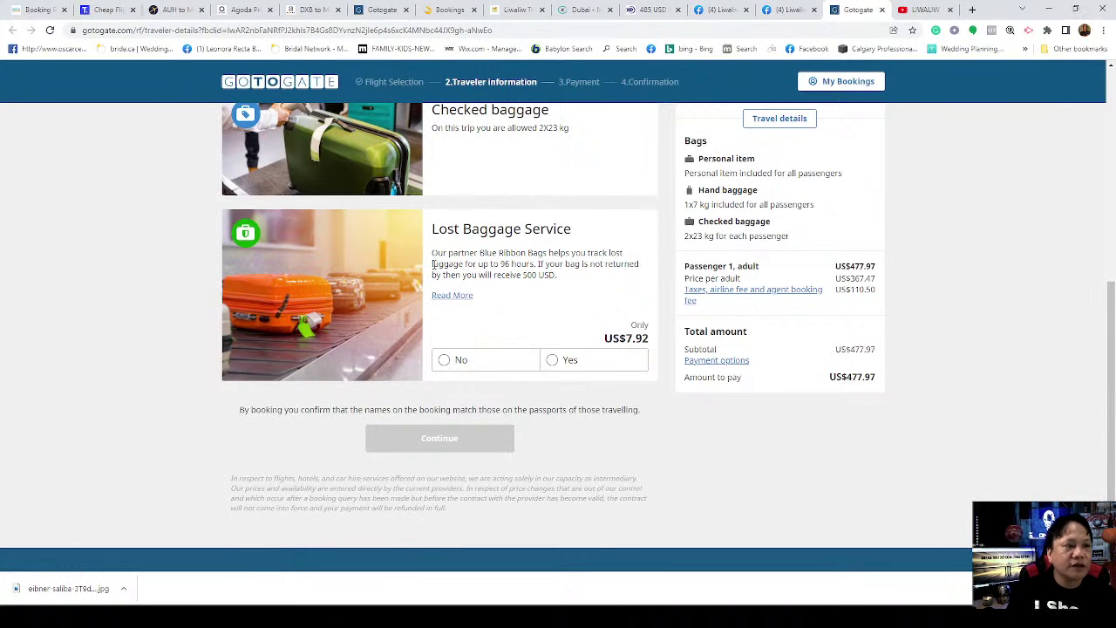
Step: Close the Gotogate tab and scroll the Facebook post back to the Gotogate link comment
click(882, 9)
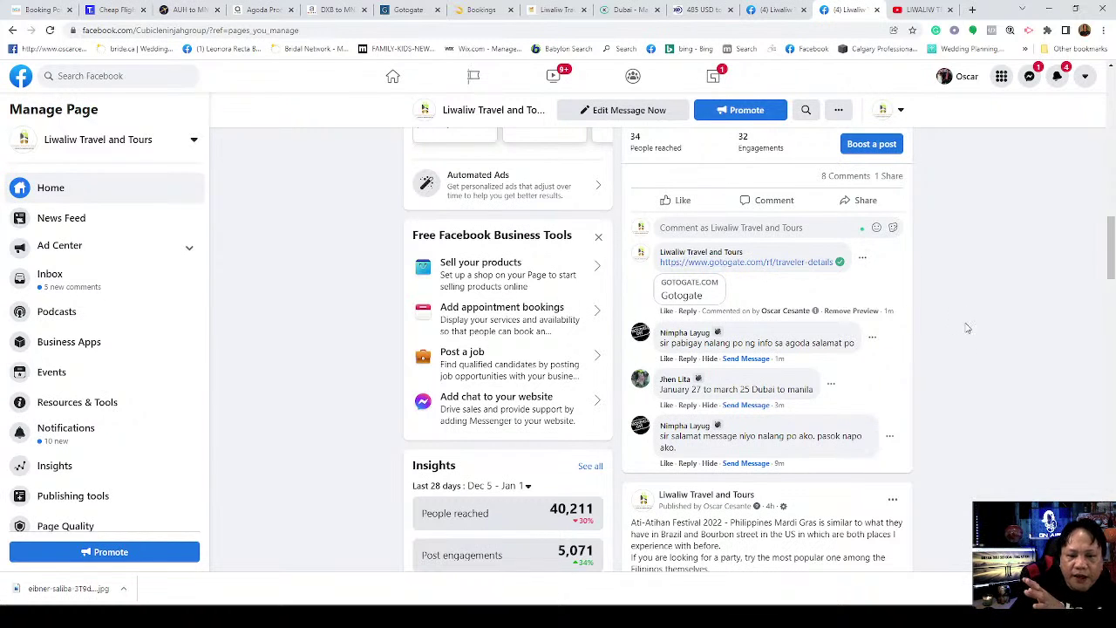
scroll(970, 329, up, 1)
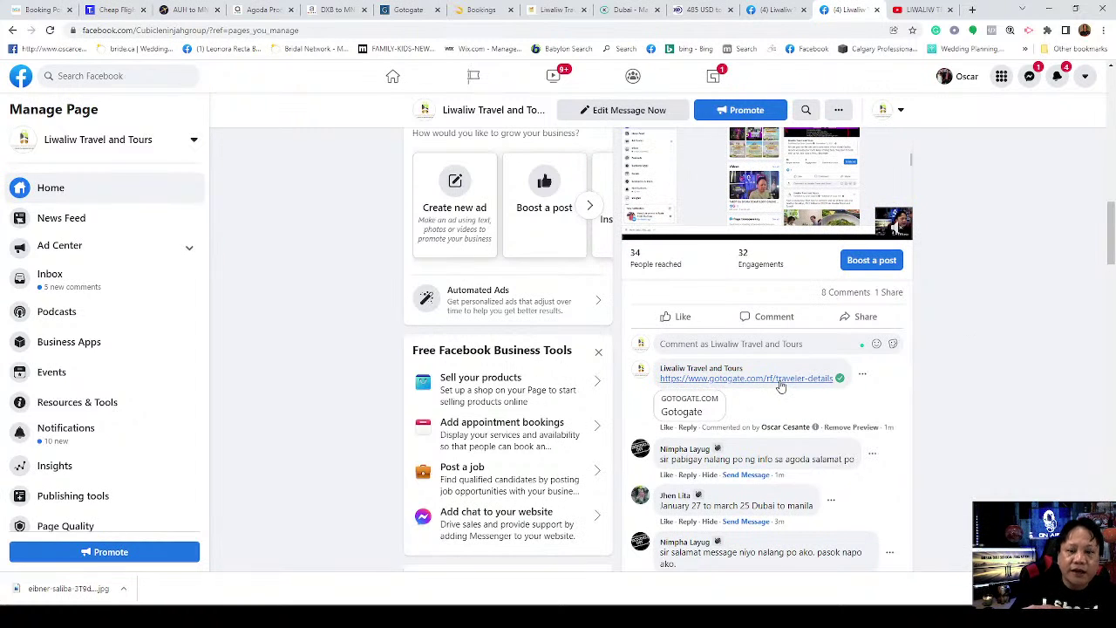
click(781, 384)
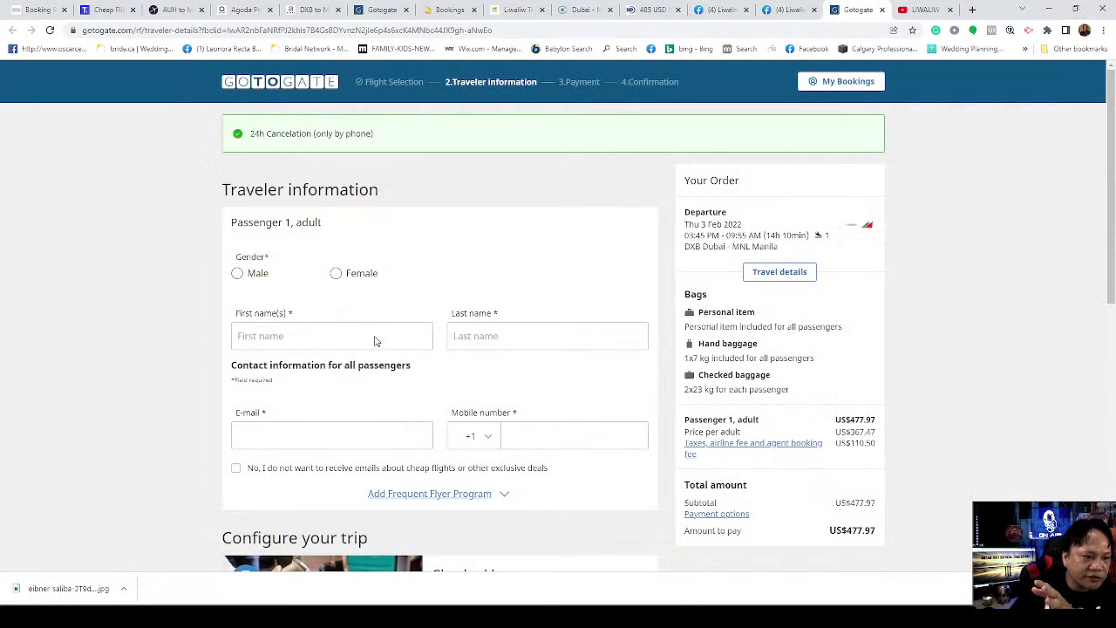
click(369, 341)
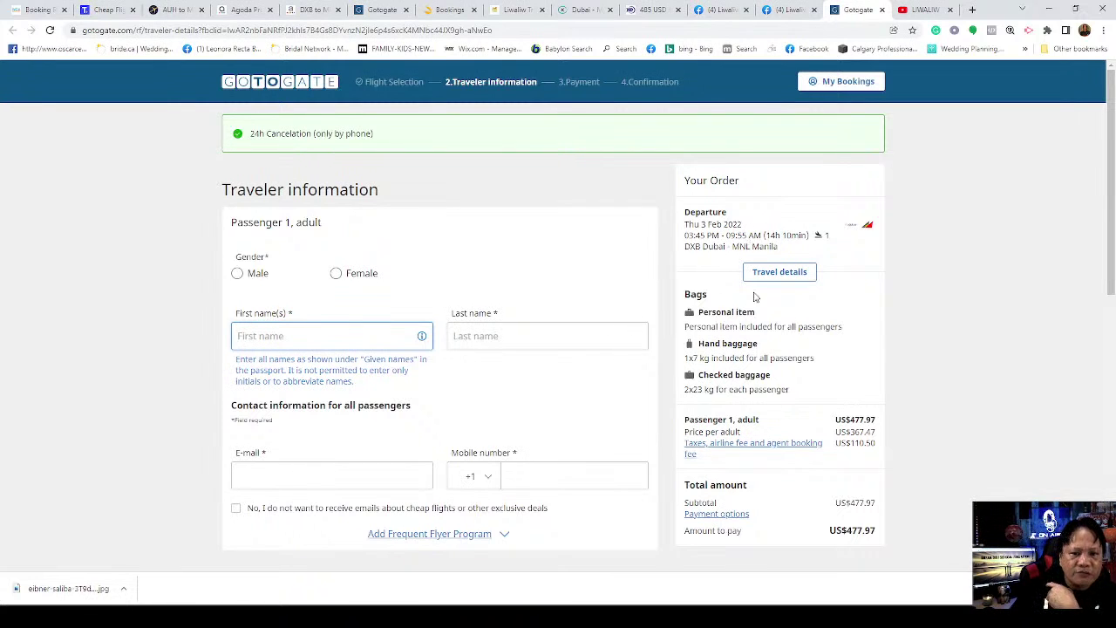
scroll(628, 344, down, 6)
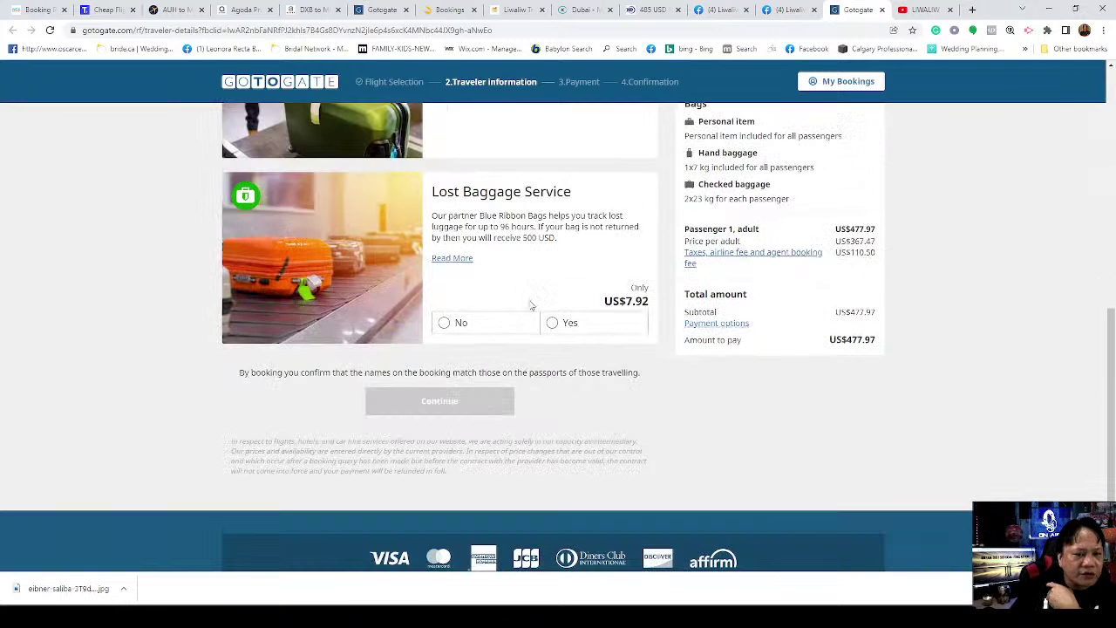
click(883, 10)
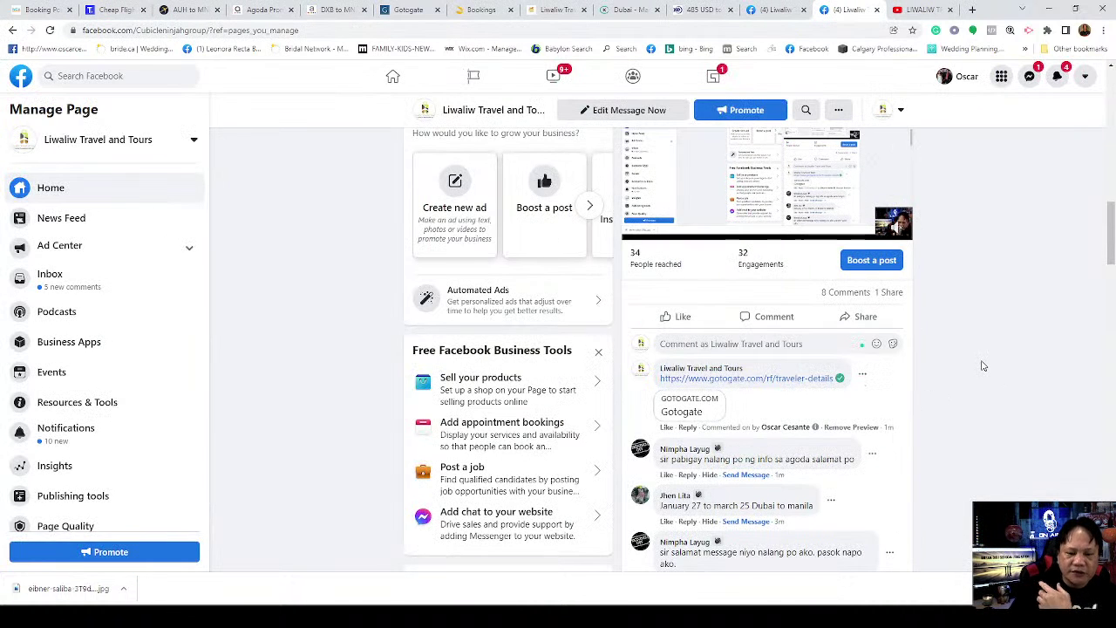
Step: Scroll through the post's comments, including the new question about booking via Agoda
scroll(983, 365, down, 3)
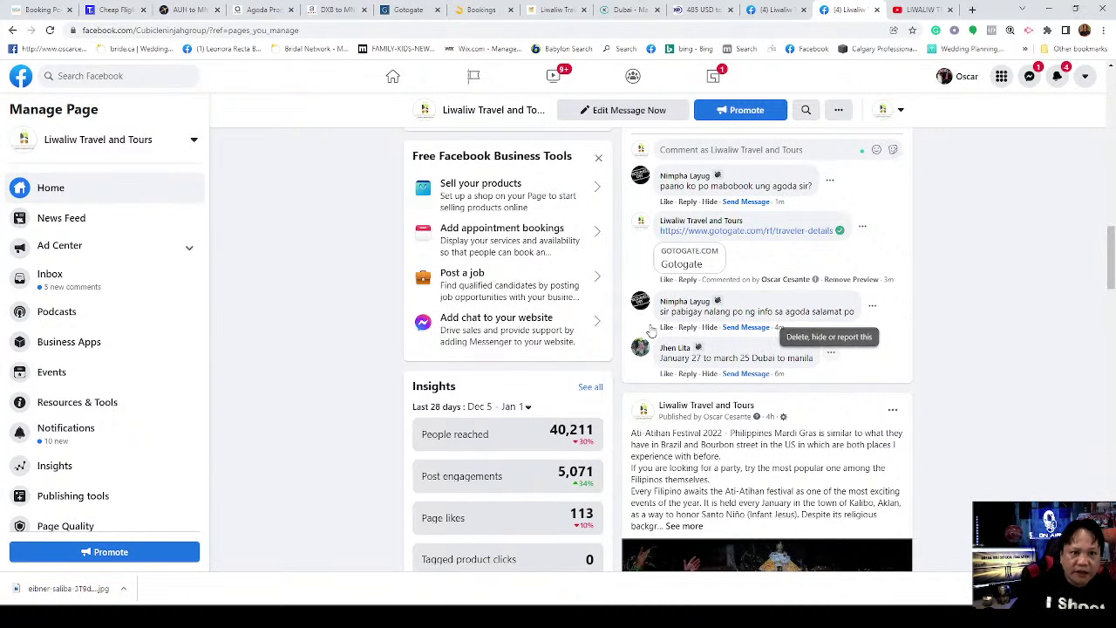
Step: Reload the Kiwi.com Dubai–Manila booking, see the total drop to 2,247.99 AED, then close it
click(608, 9)
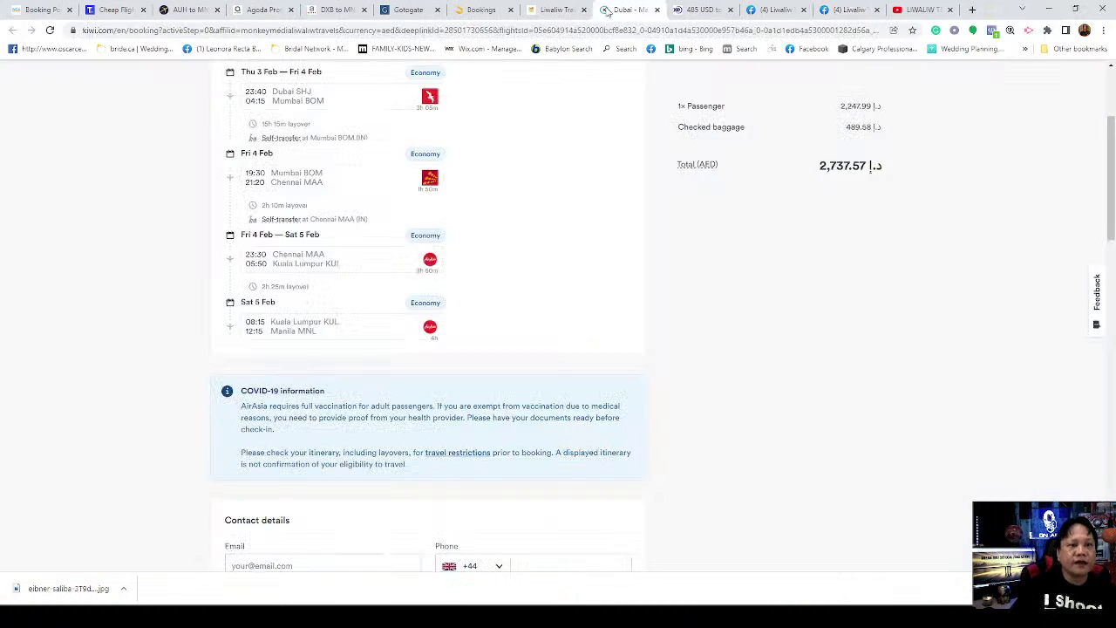
drag(1113, 210, 1113, 166)
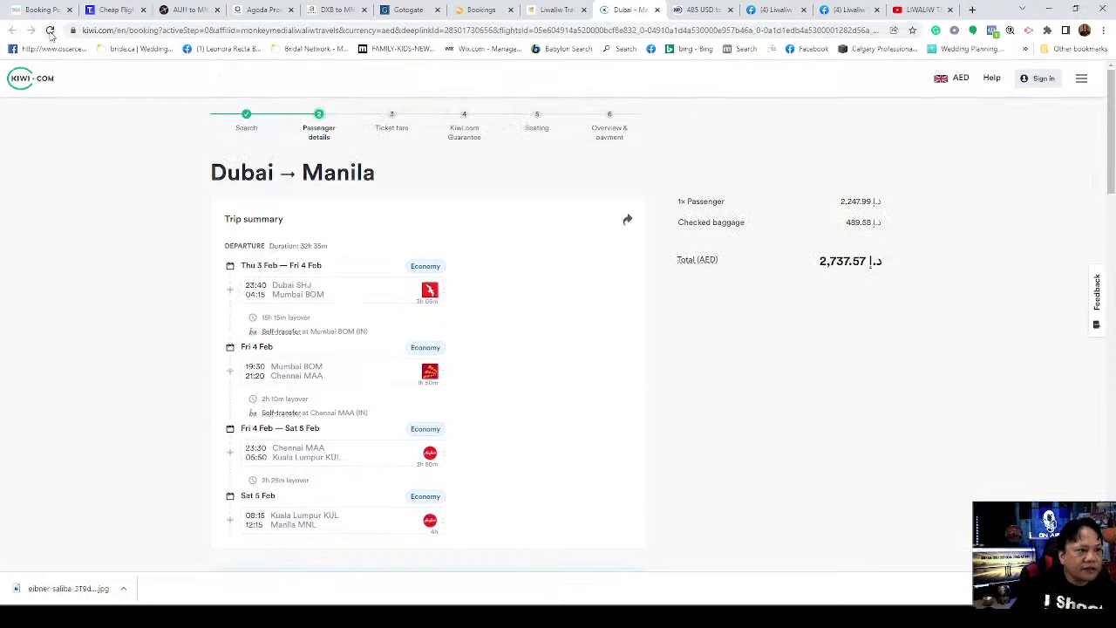
click(50, 30)
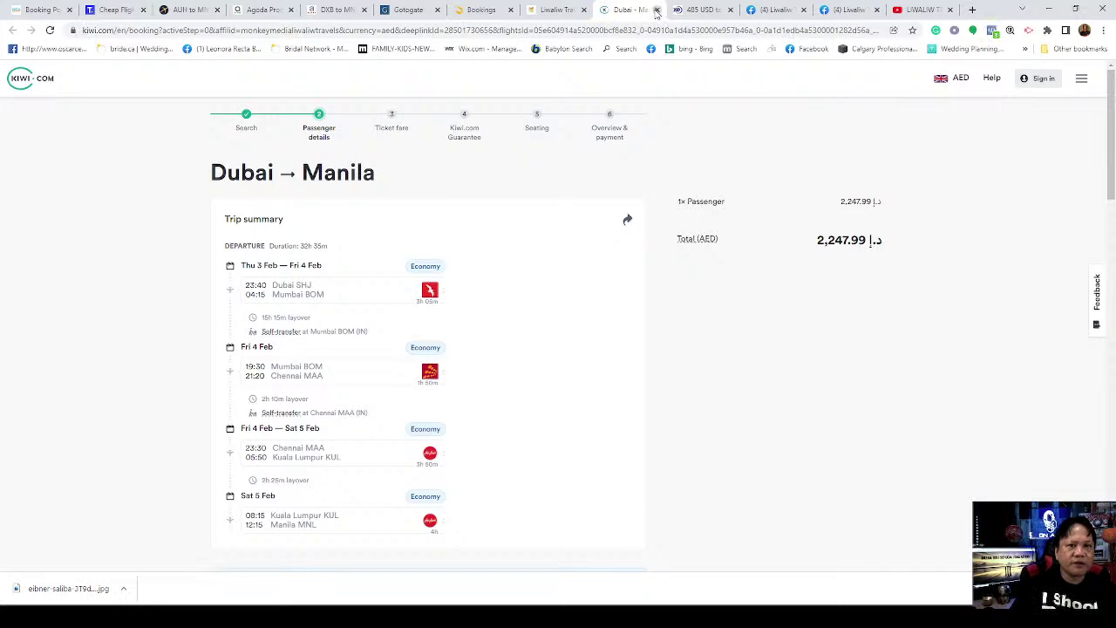
click(657, 10)
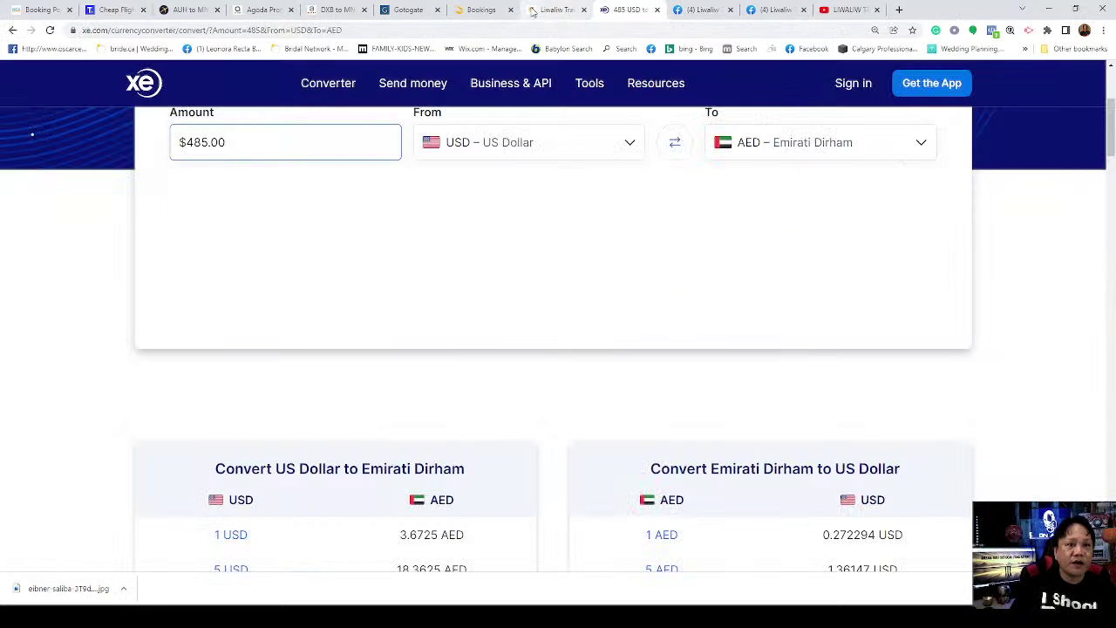
Step: Return to Liwaliw Travels' Dubai–Manila results and browse the departure calendar, keeping Thu 3 Feb
click(532, 11)
scroll(502, 256, up, 3)
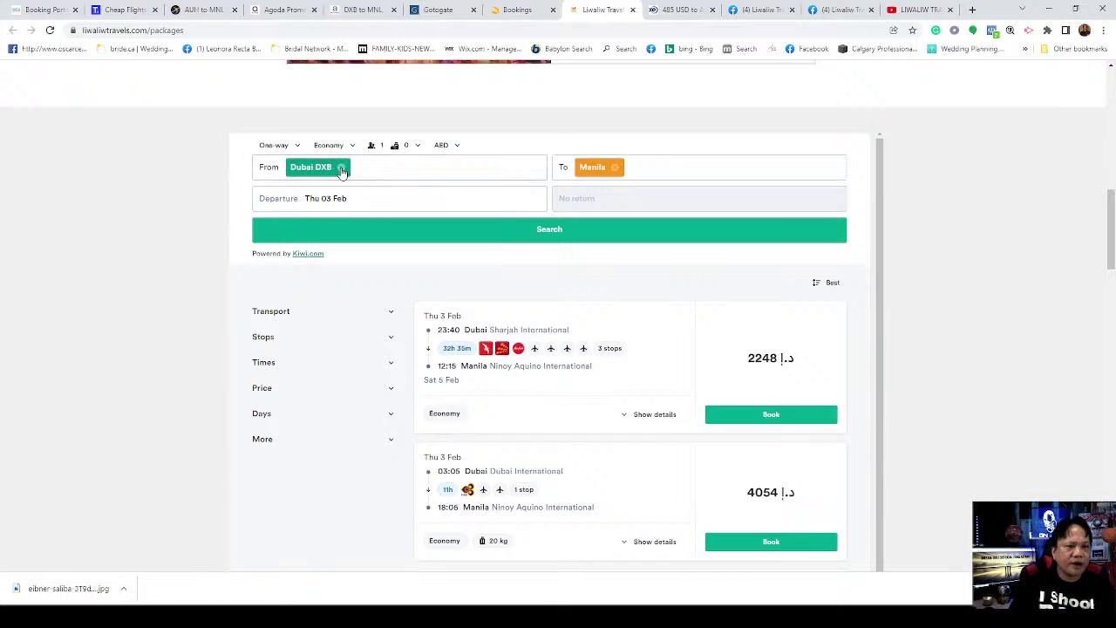
click(400, 201)
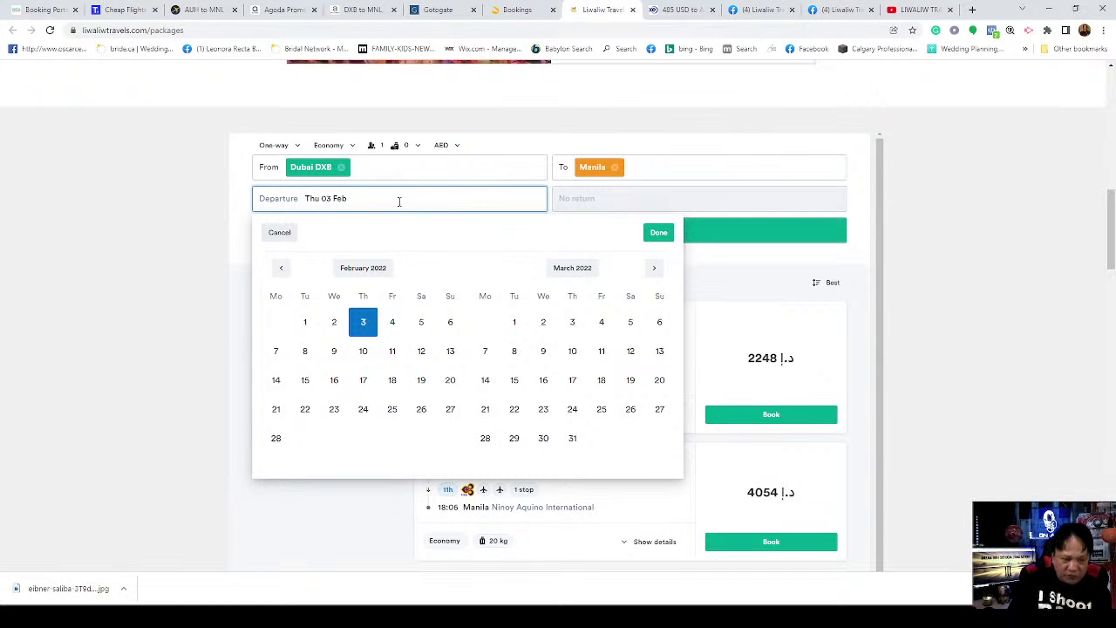
click(281, 268)
click(279, 232)
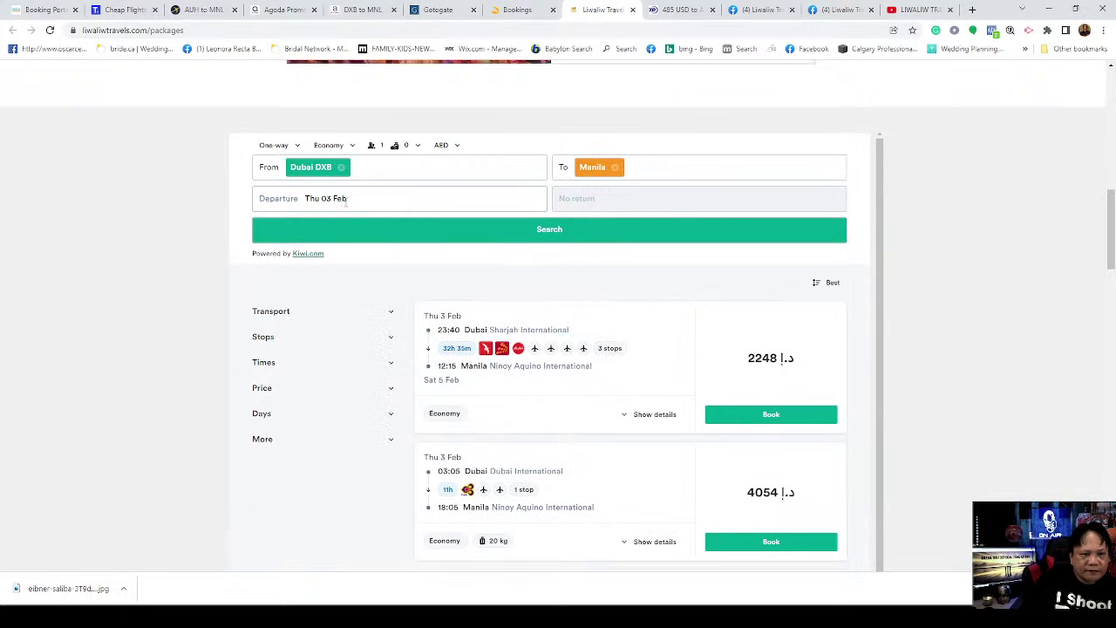
Step: Change the Dubai–Manila Kiwi.com search from one-way to a Return trip
click(295, 147)
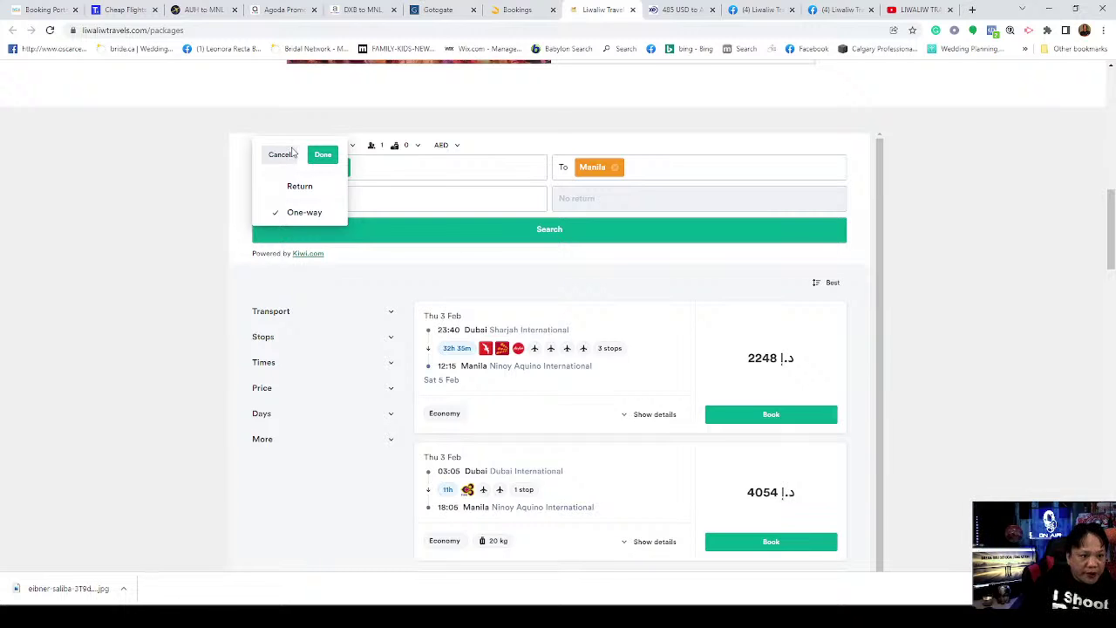
click(296, 188)
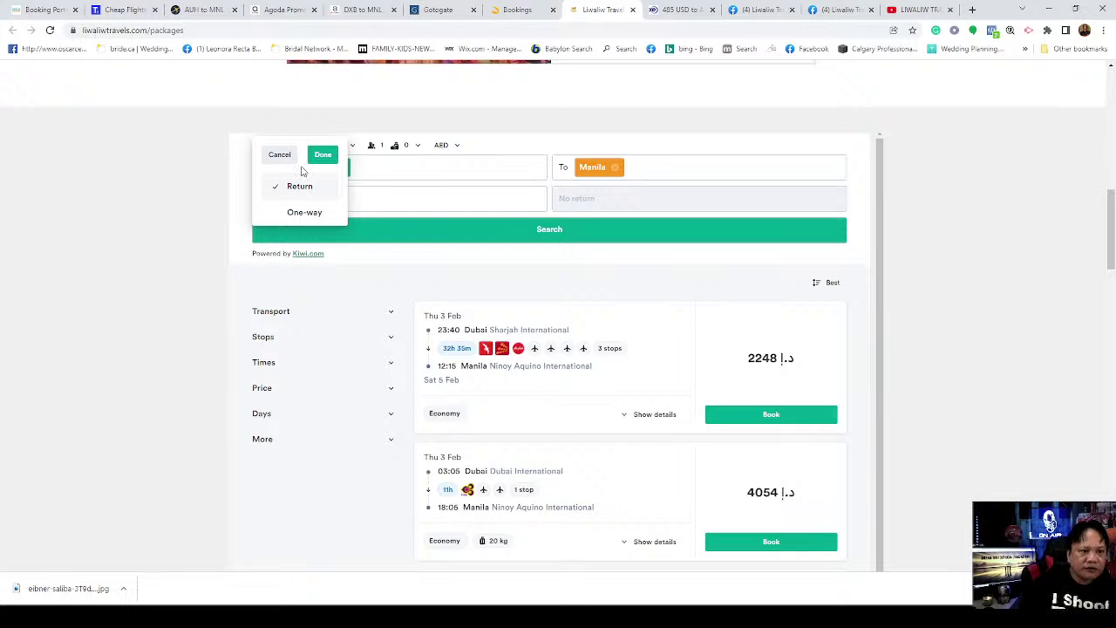
click(323, 155)
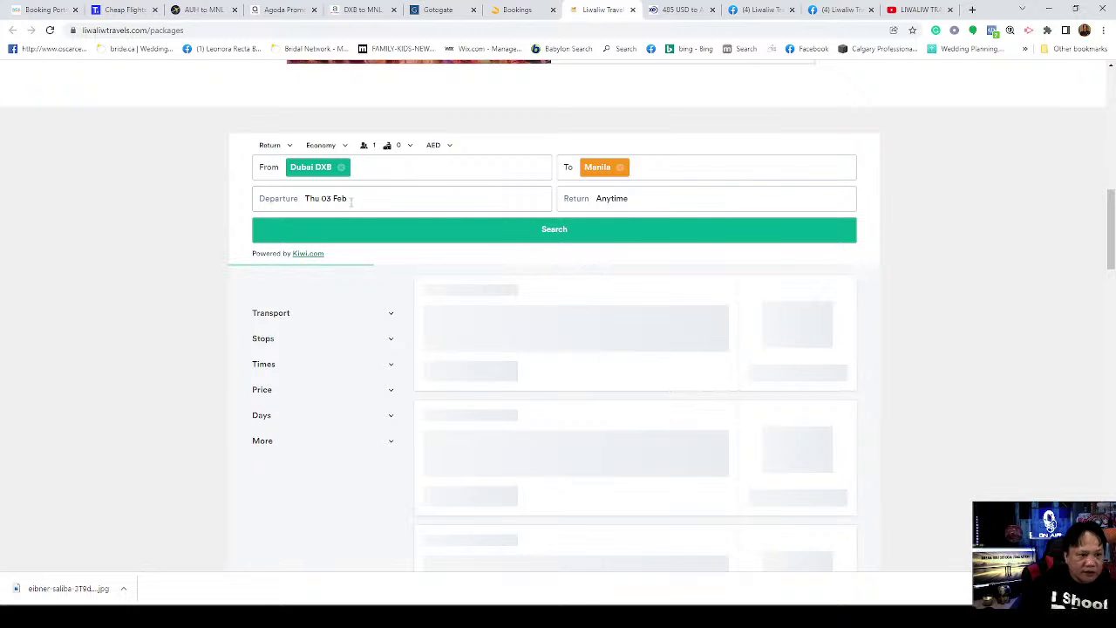
Step: Pick Thursday 27 January as departure and Friday 25 March as the return date
click(351, 200)
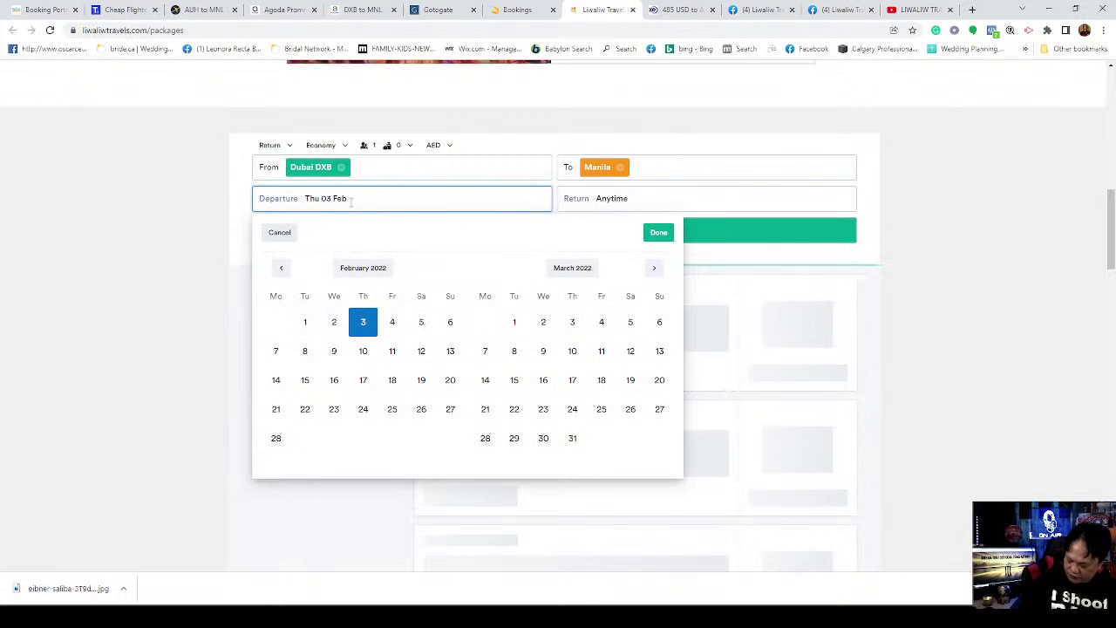
click(281, 268)
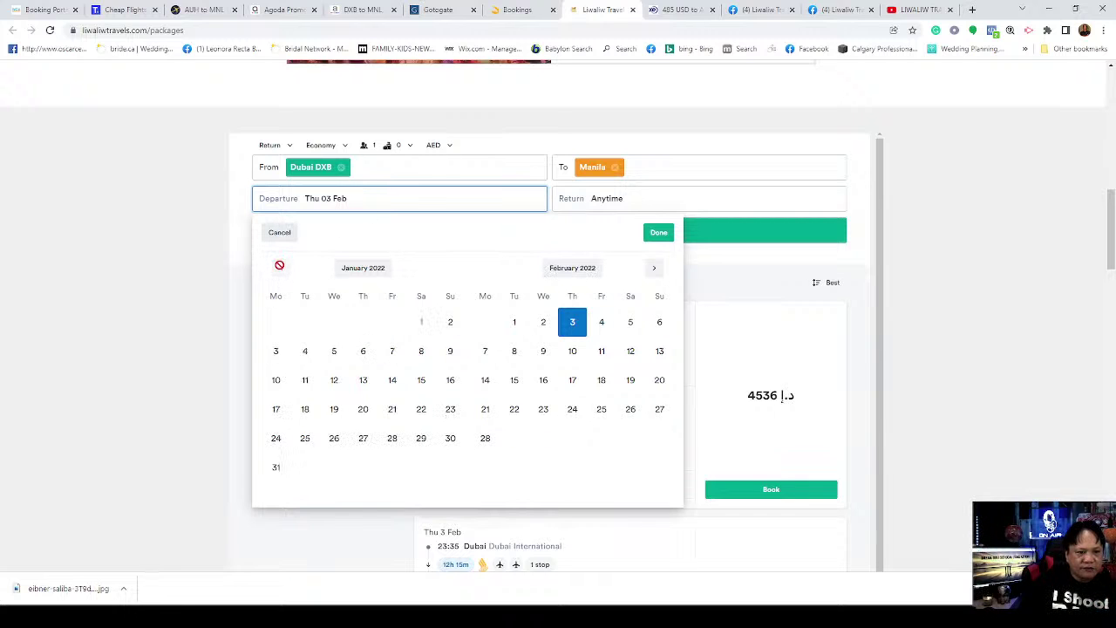
click(361, 437)
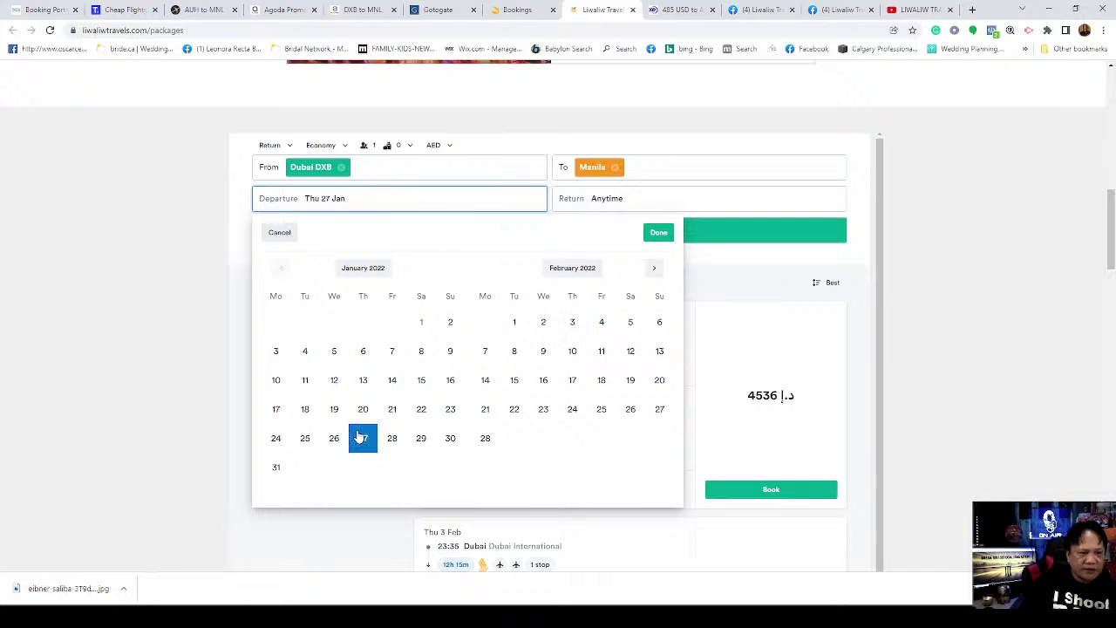
click(654, 231)
click(604, 198)
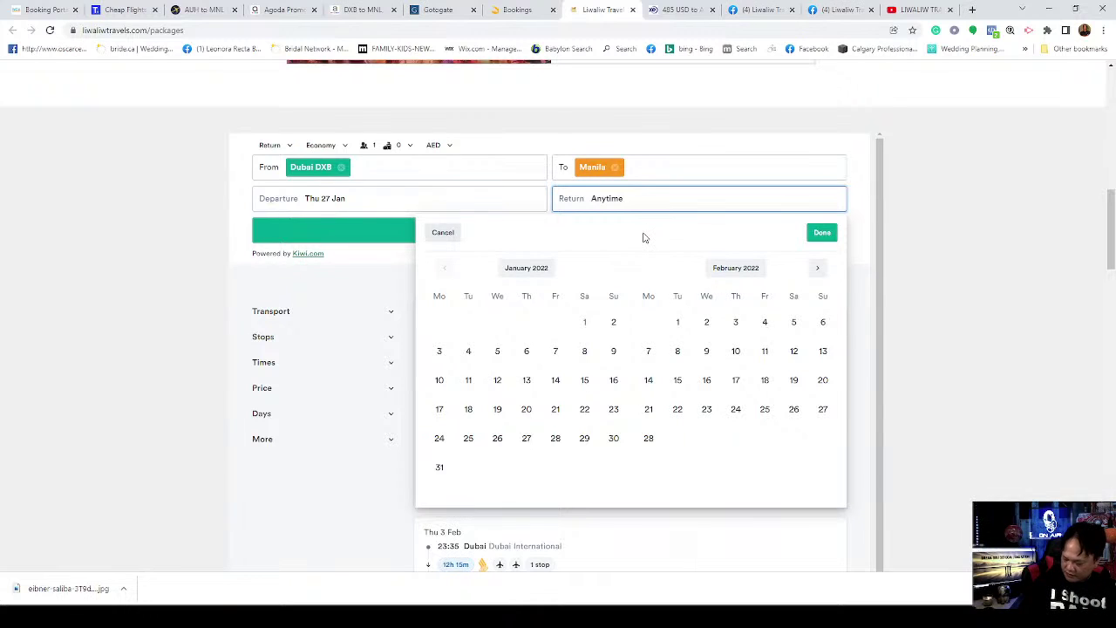
click(817, 268)
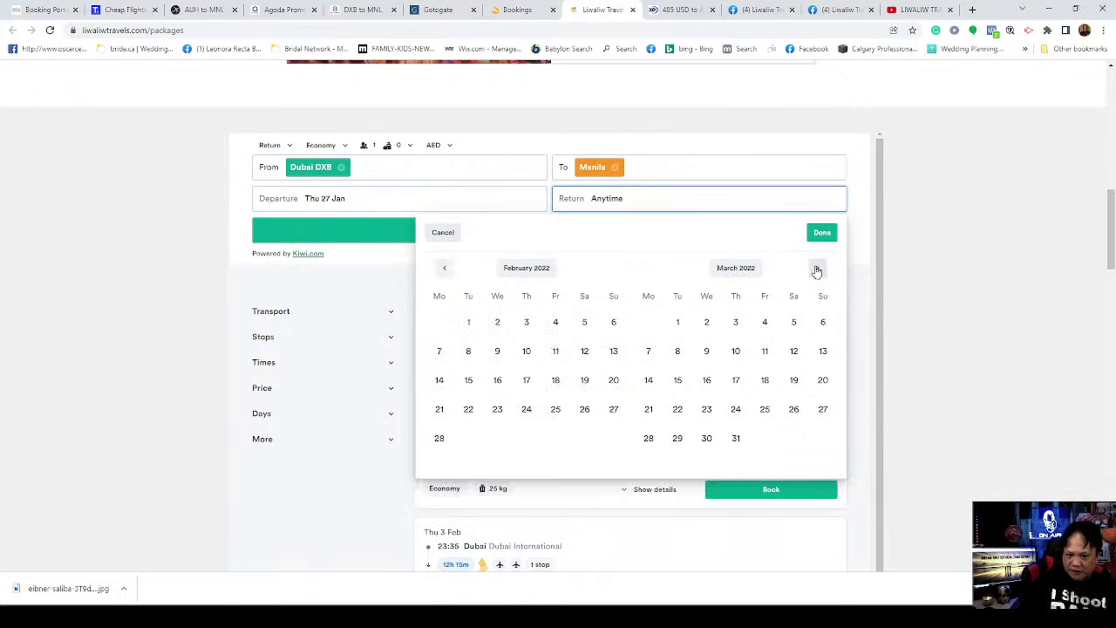
click(765, 410)
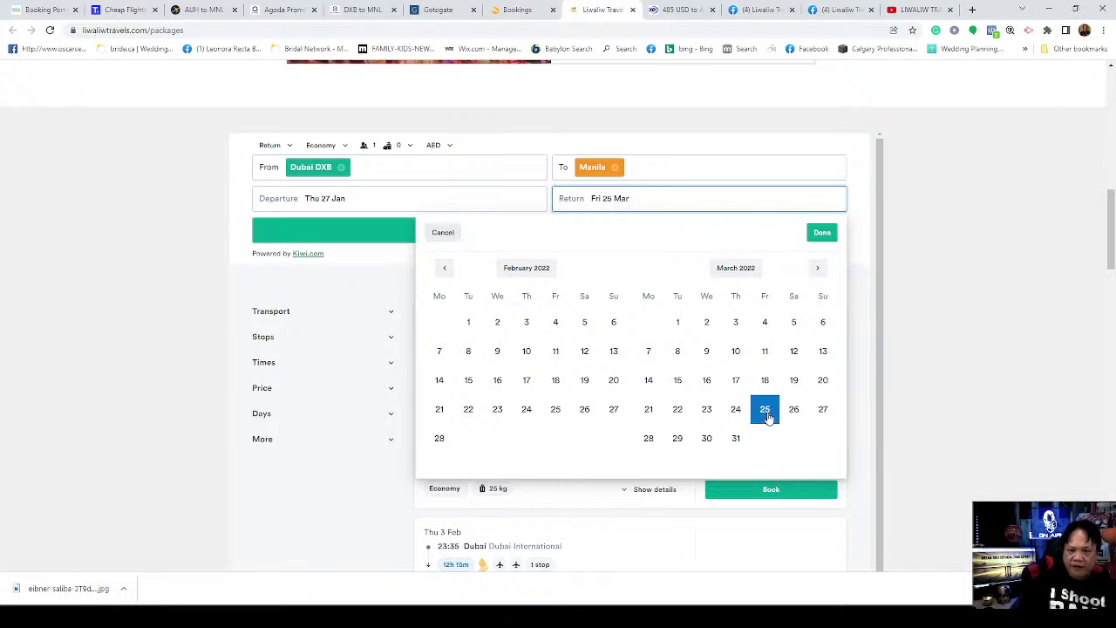
click(821, 234)
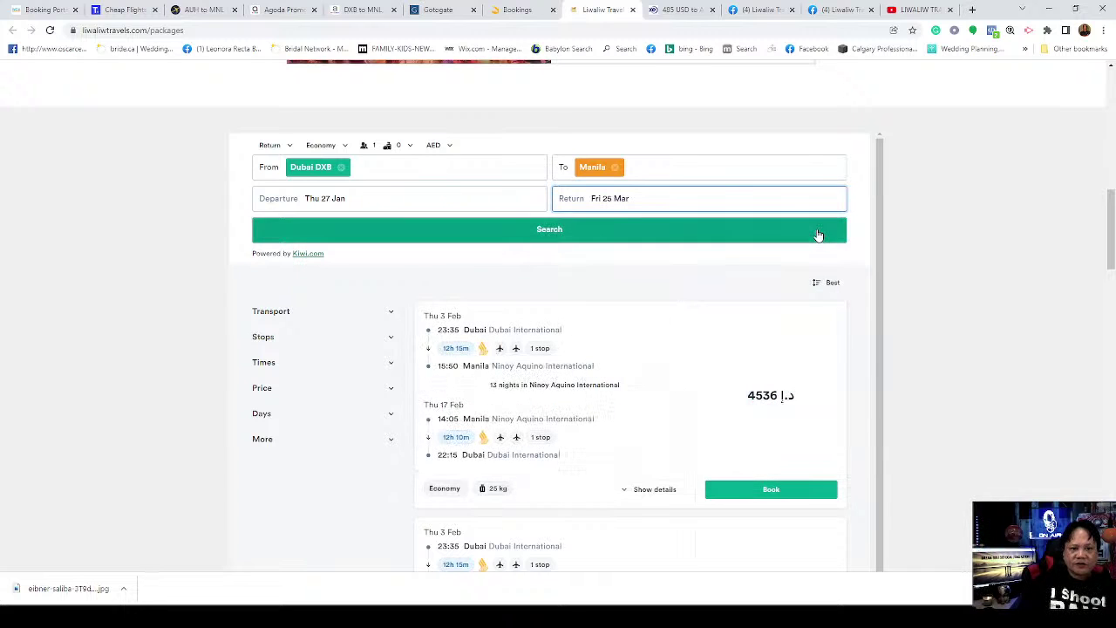
Step: Run the Dubai–Manila return search for 27 Jan to 25 Mar
click(550, 233)
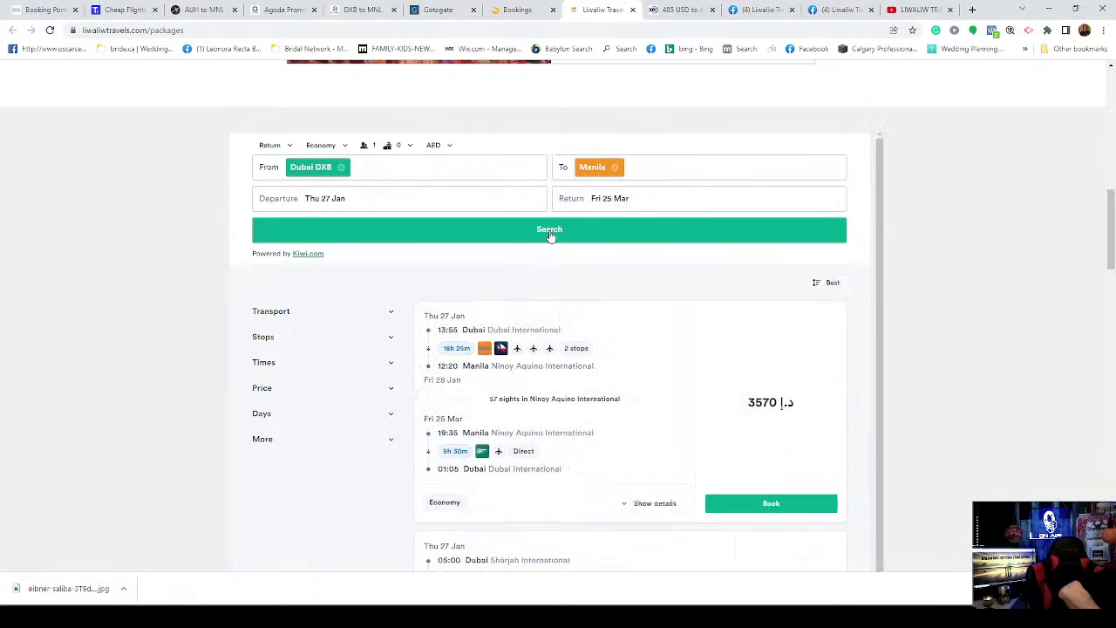
click(551, 233)
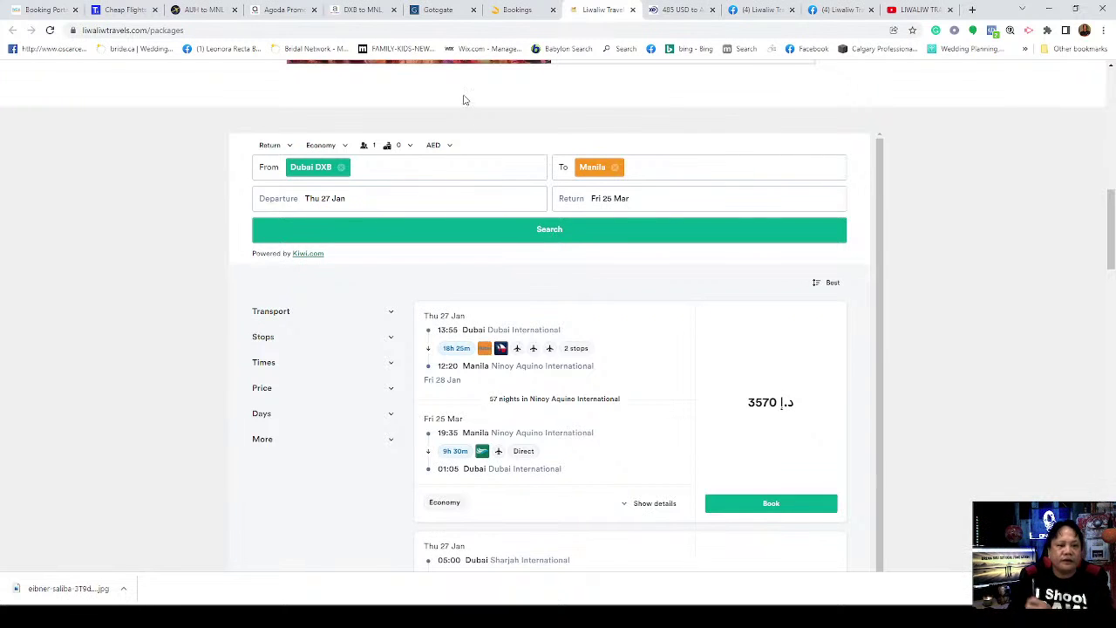
click(593, 231)
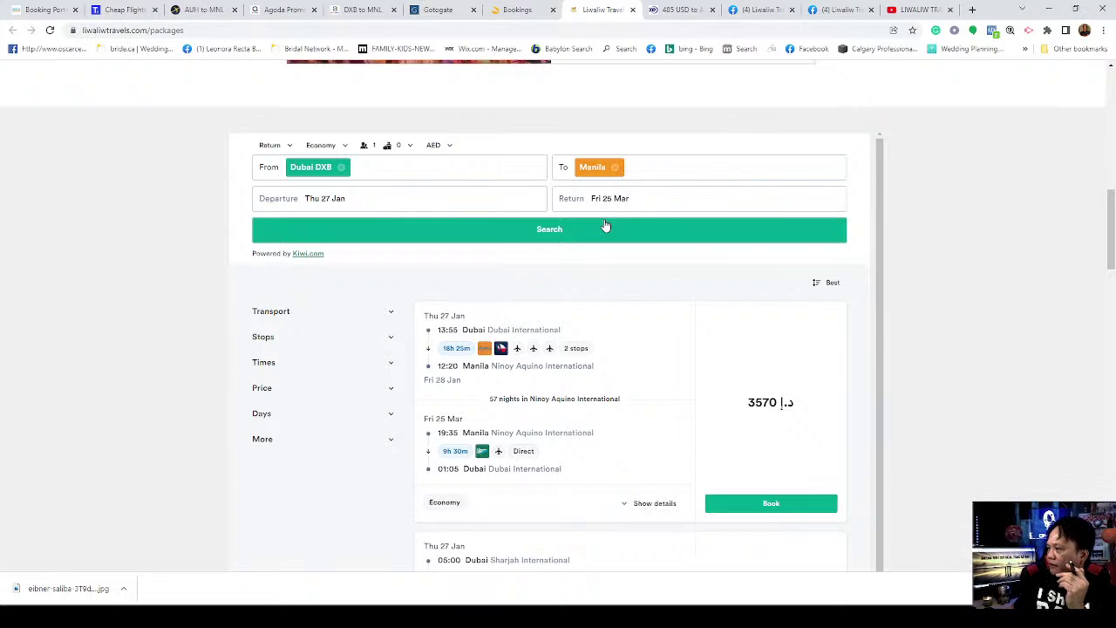
click(607, 227)
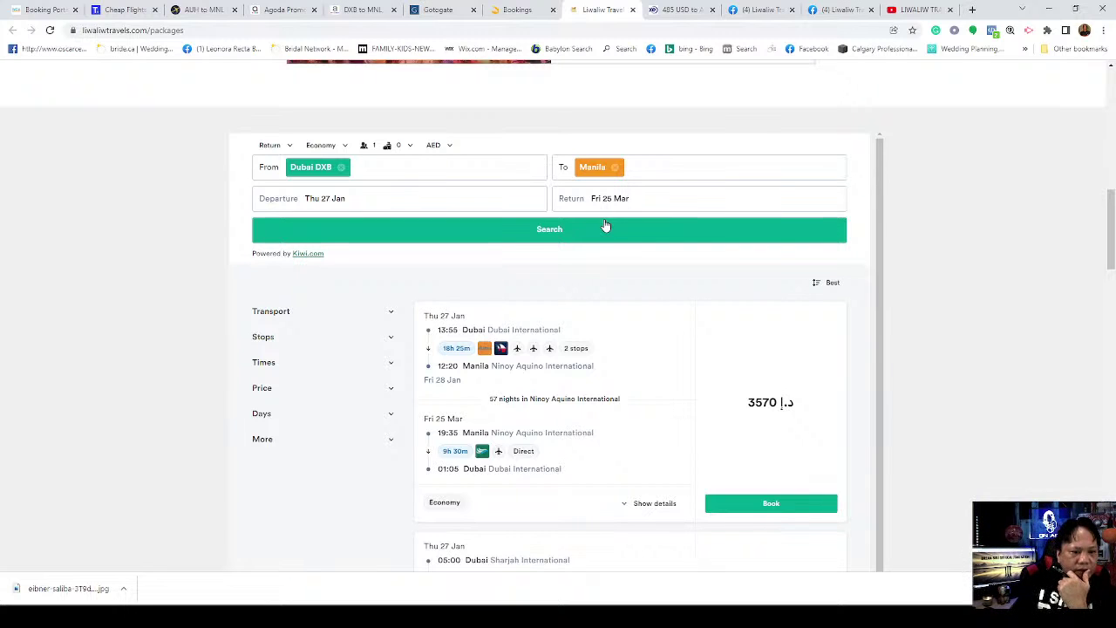
click(603, 228)
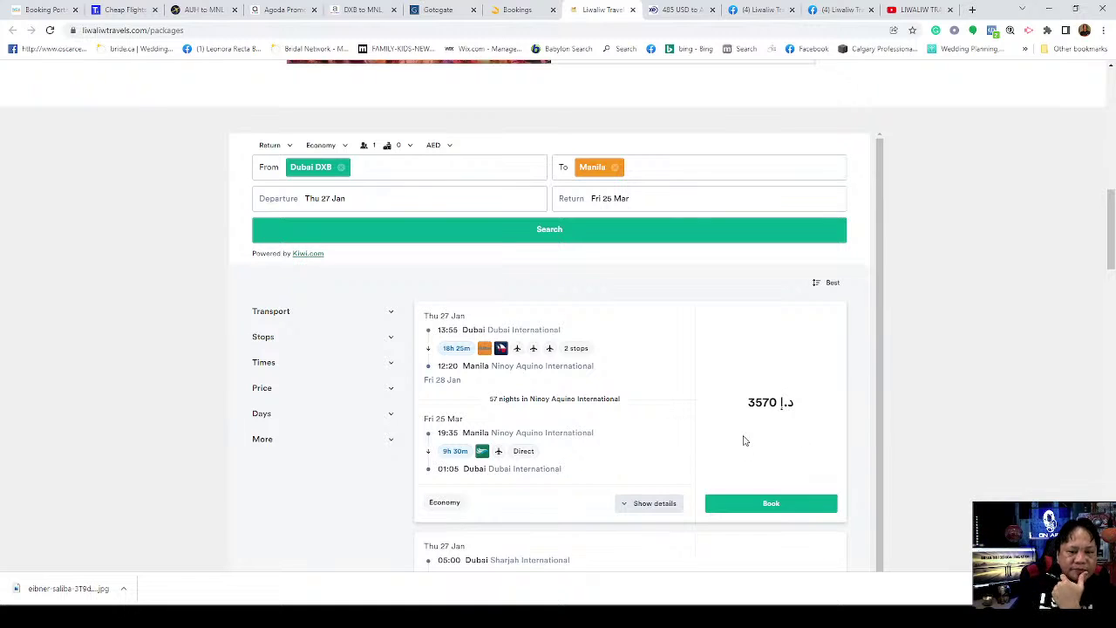
Step: Scroll through the results comparing fares such as 3293, 3513 and 3570 AED
scroll(743, 443, down, 2)
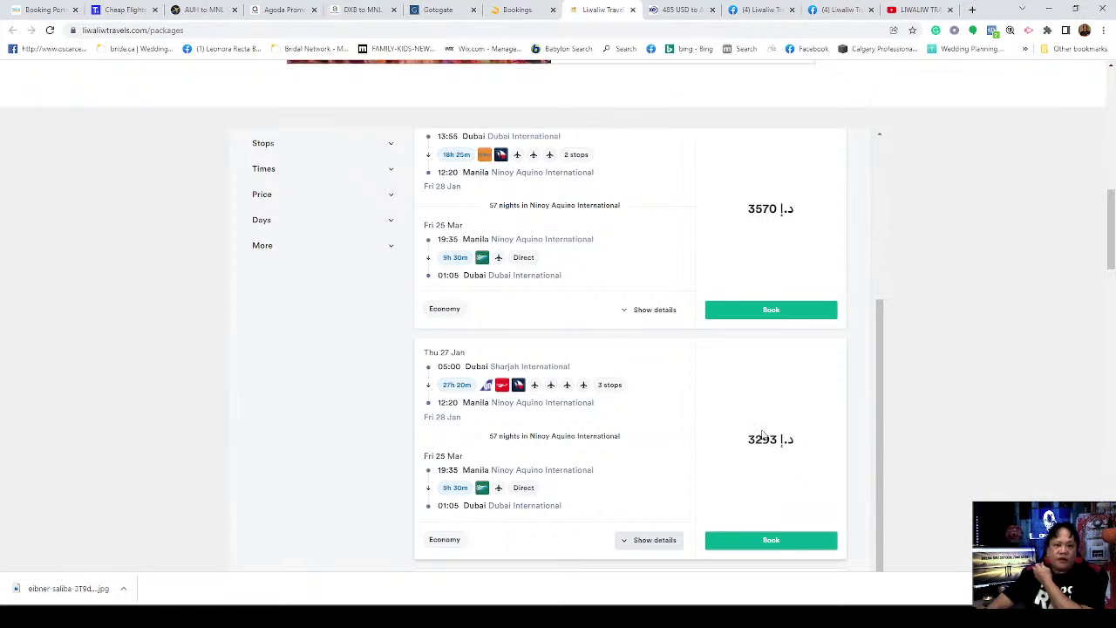
scroll(762, 426, down, 2)
scroll(762, 405, down, 2)
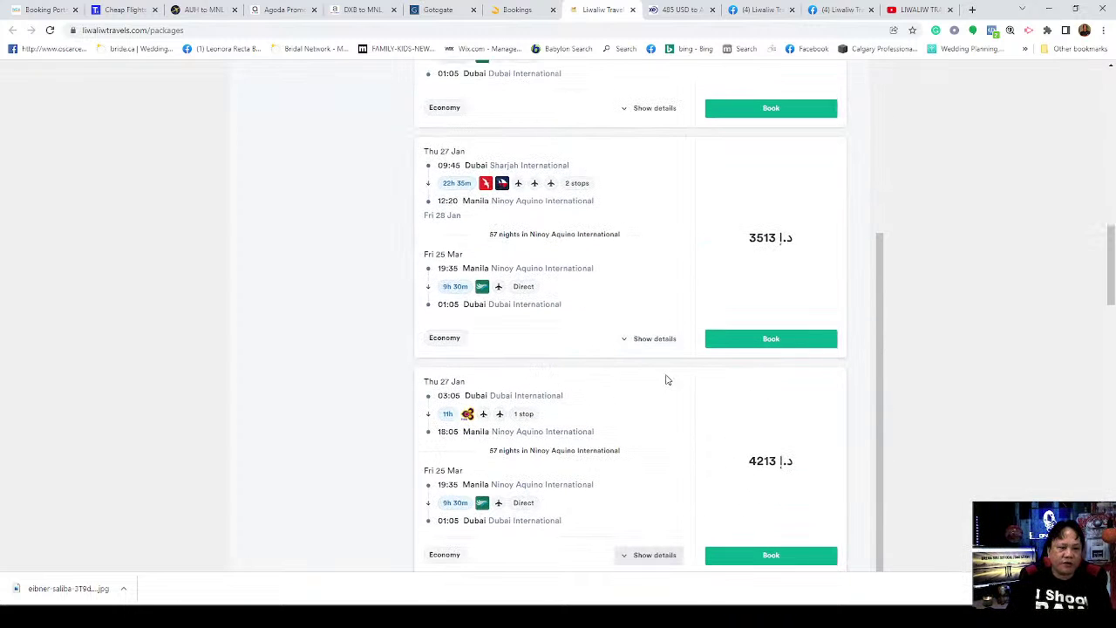
scroll(601, 401, up, 2)
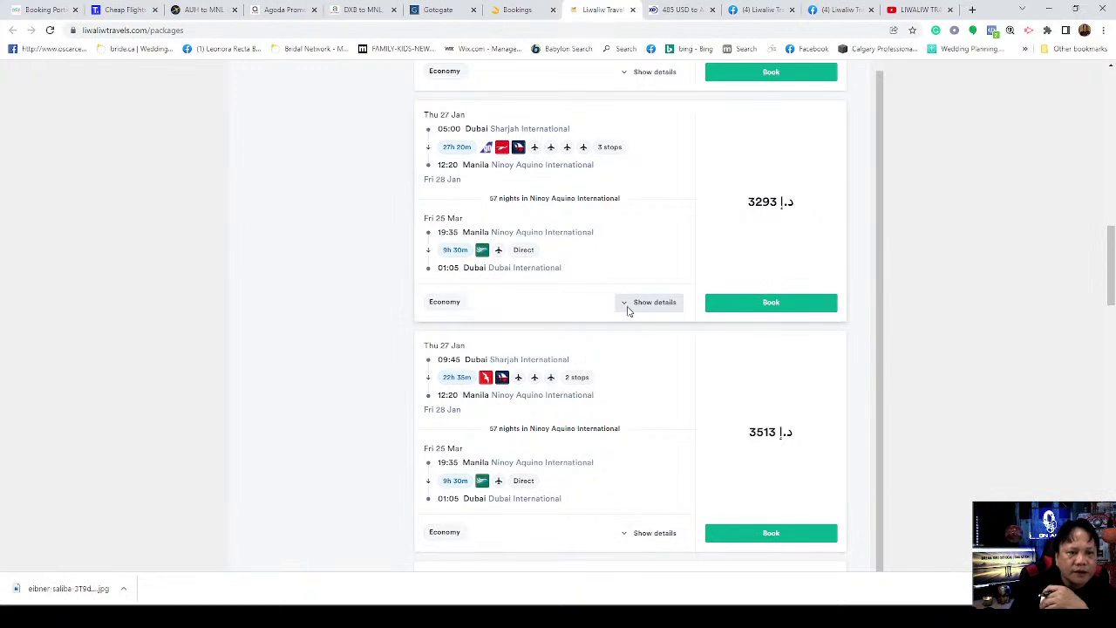
scroll(619, 346, up, 2)
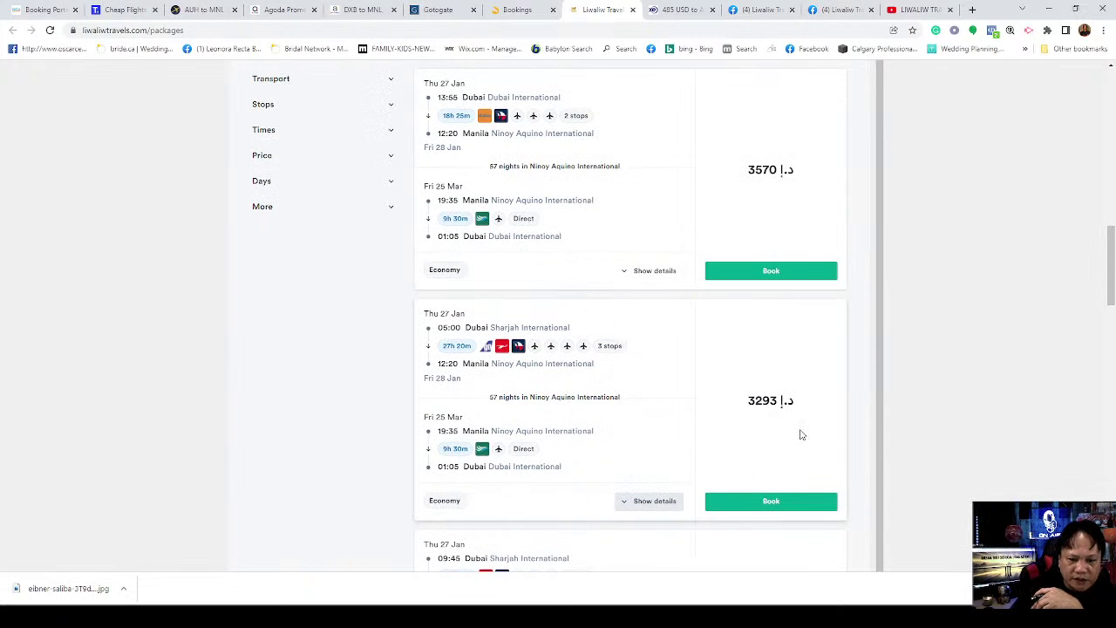
scroll(813, 445, down, 1)
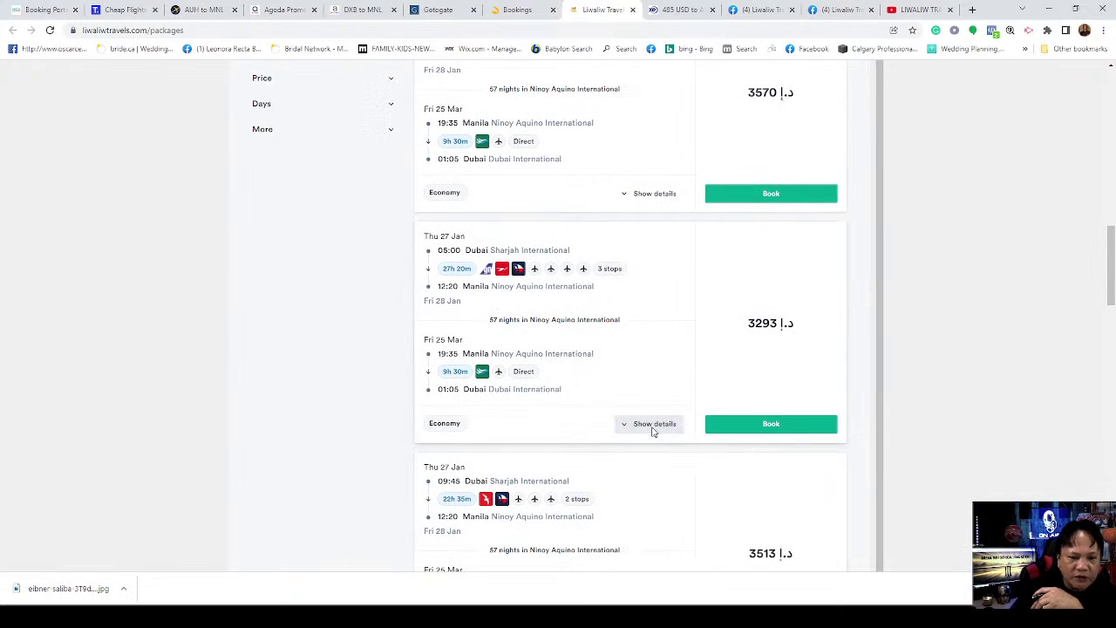
click(654, 426)
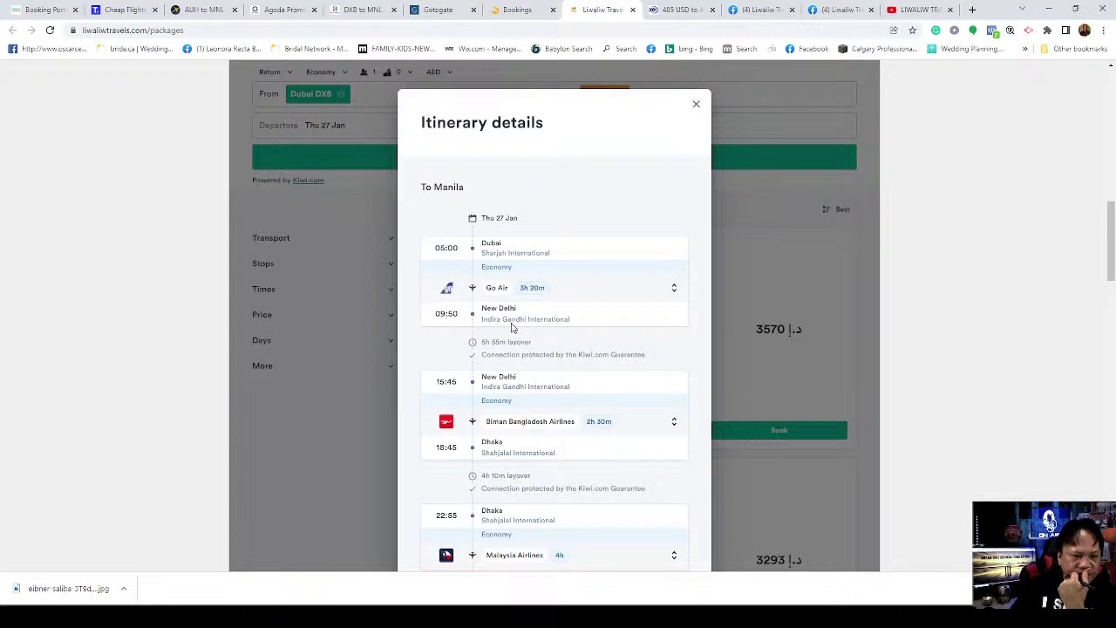
scroll(514, 323, down, 2)
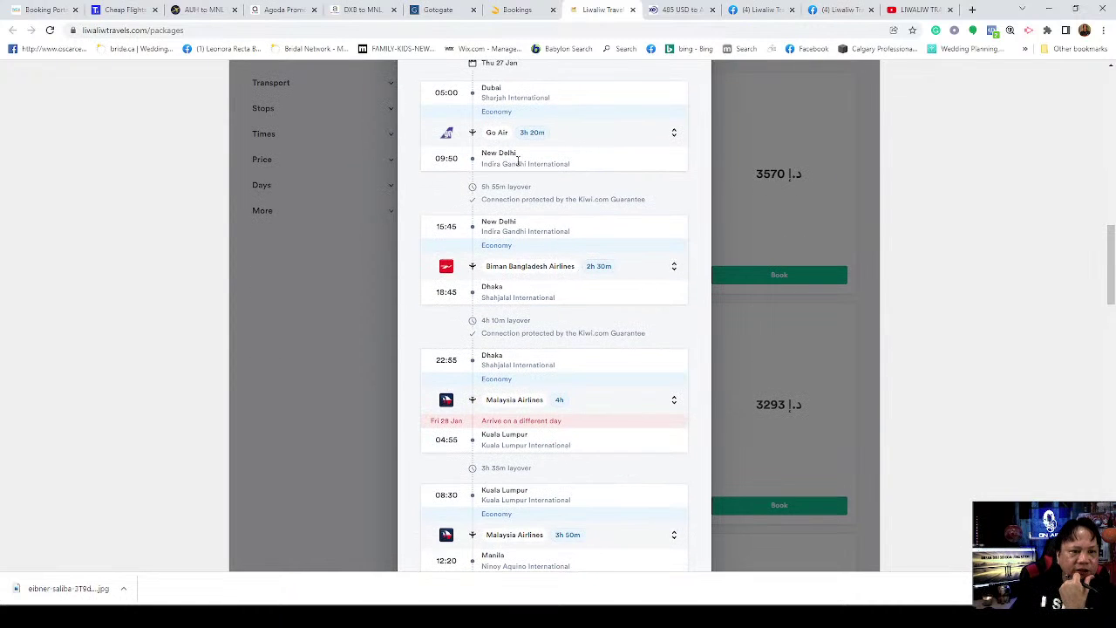
scroll(518, 160, up, 2)
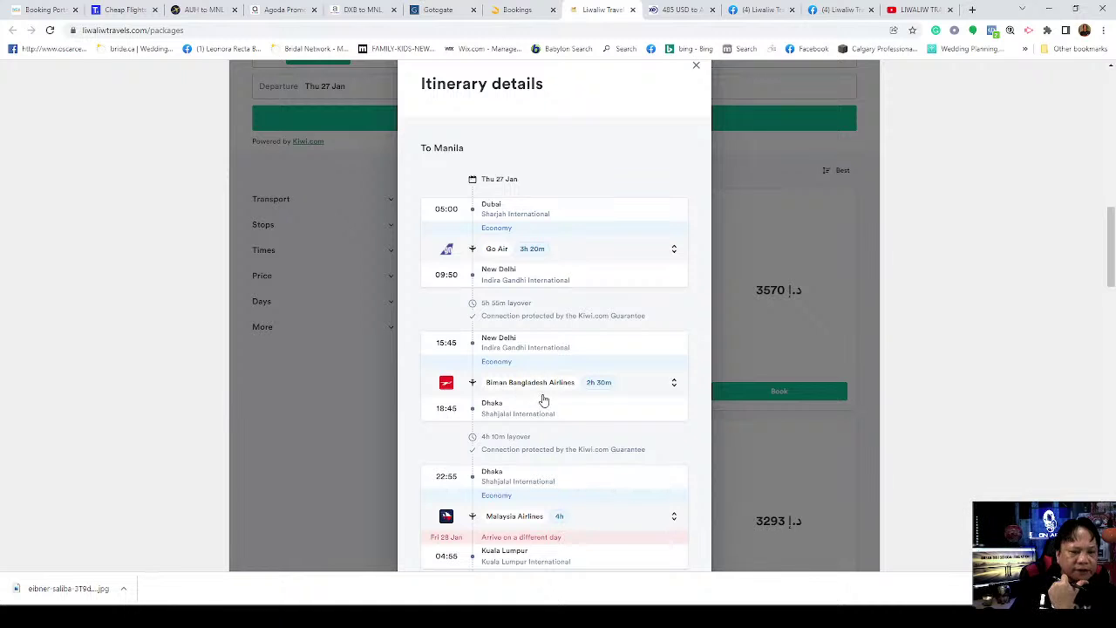
scroll(543, 399, down, 2)
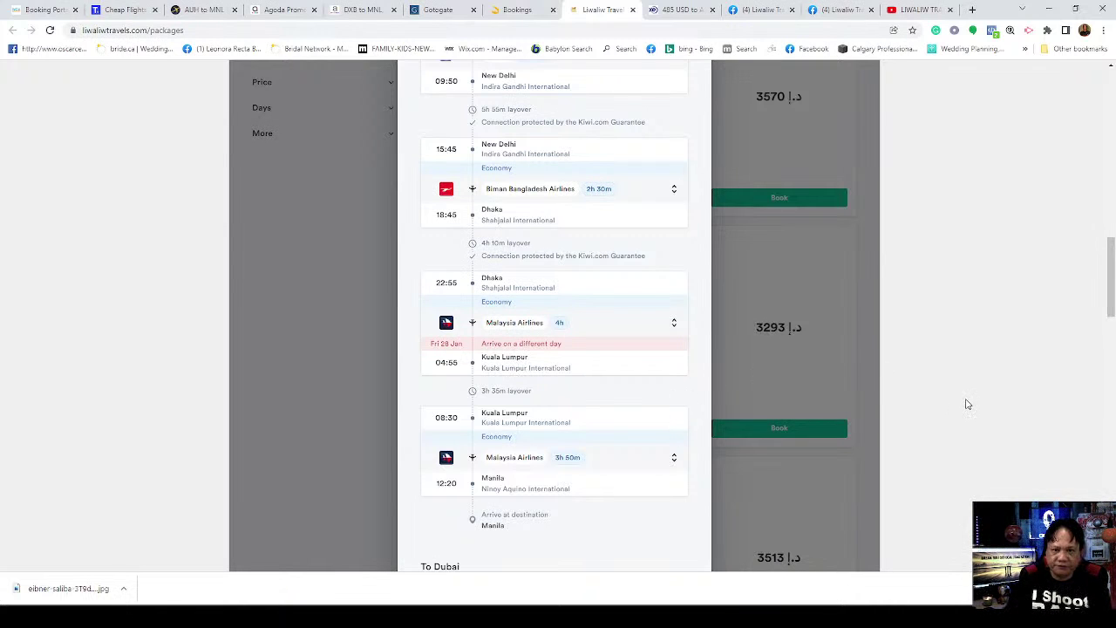
scroll(962, 349, up, 3)
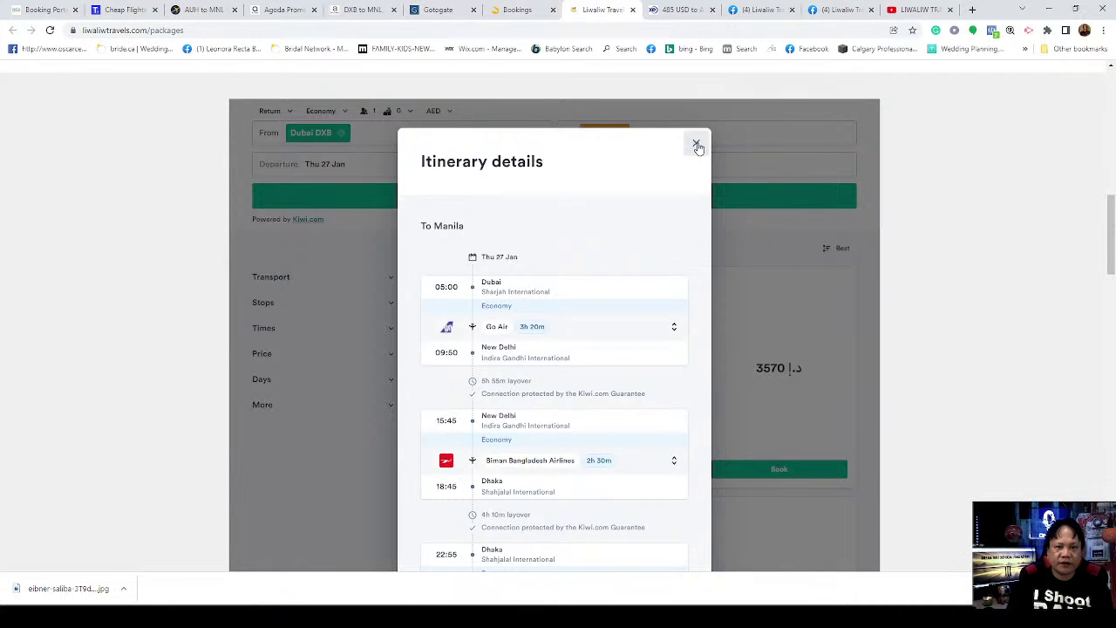
click(697, 145)
scroll(955, 316, down, 4)
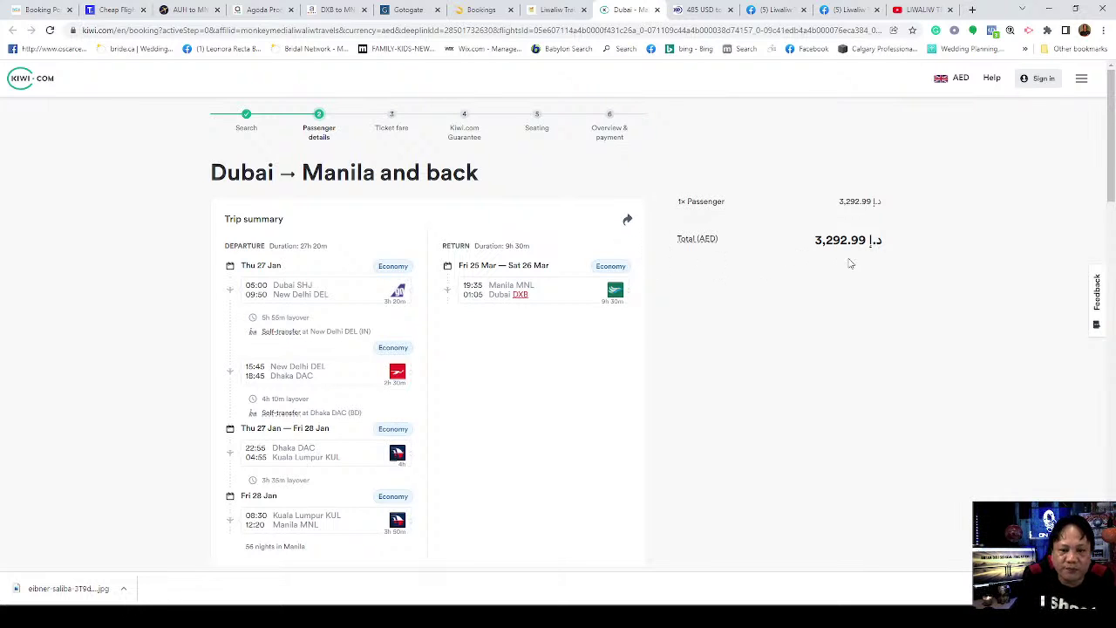
Step: Add one 15 kg checked bag, bringing the booking total to 3,867.59 AED
scroll(724, 375, down, 10)
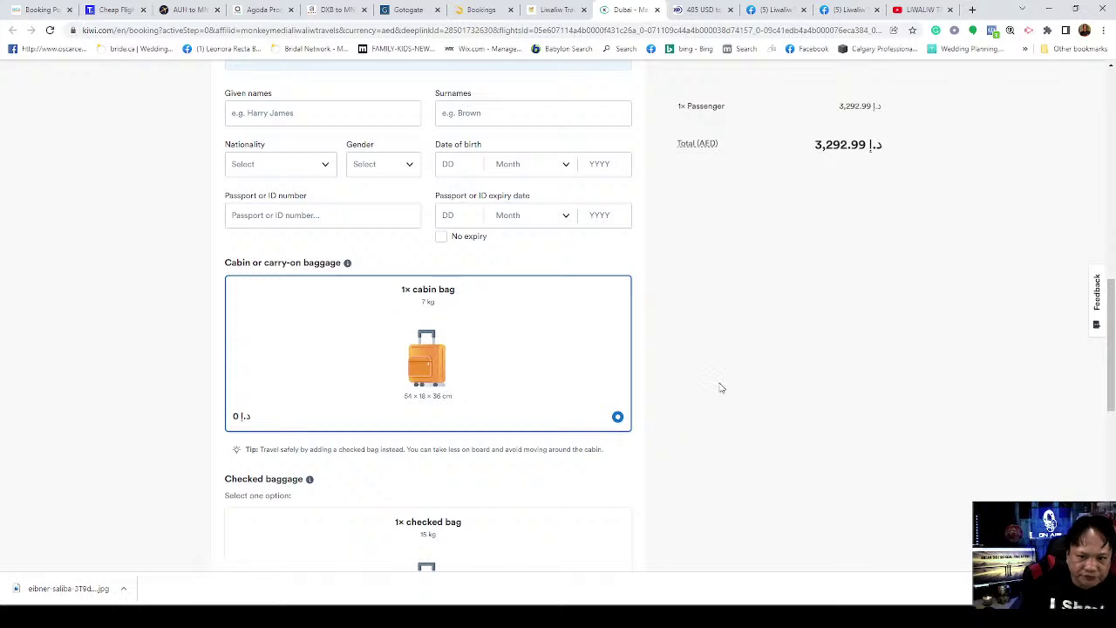
scroll(722, 387, down, 3)
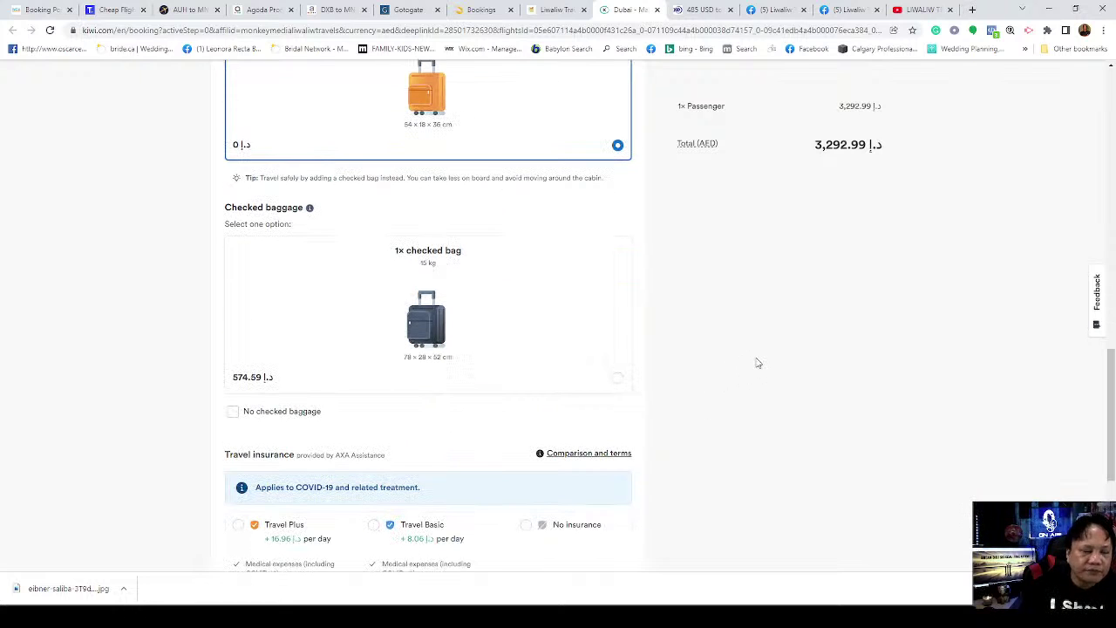
click(447, 313)
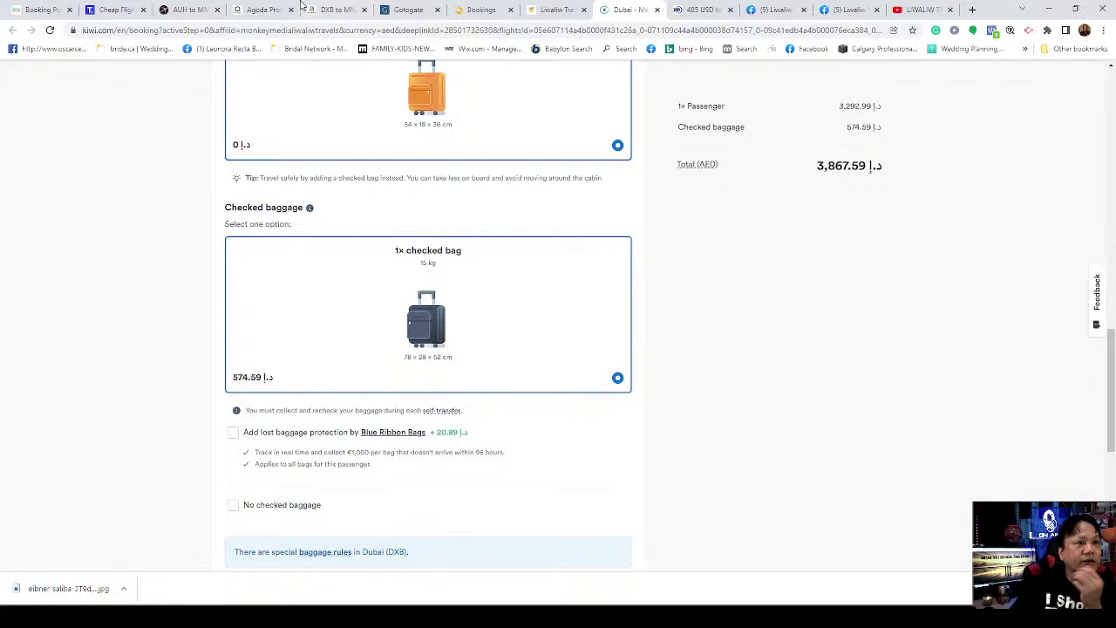
click(337, 9)
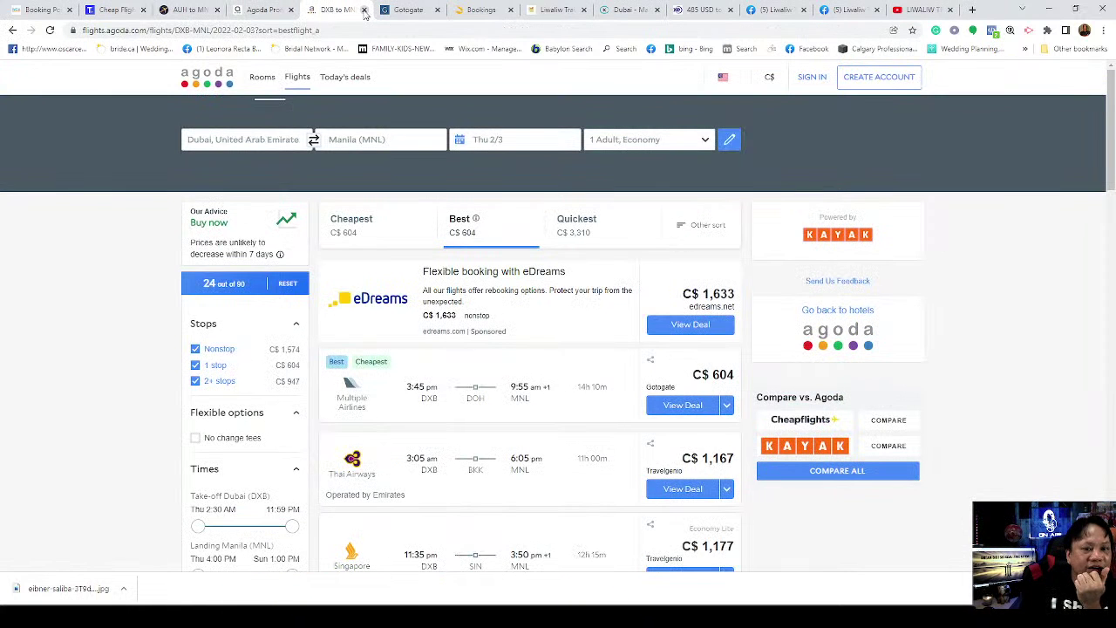
Step: Close the Agoda results and Gotogate tabs to reach Agoda's one-way DXB–MNL Thu 2/3 search form
click(365, 10)
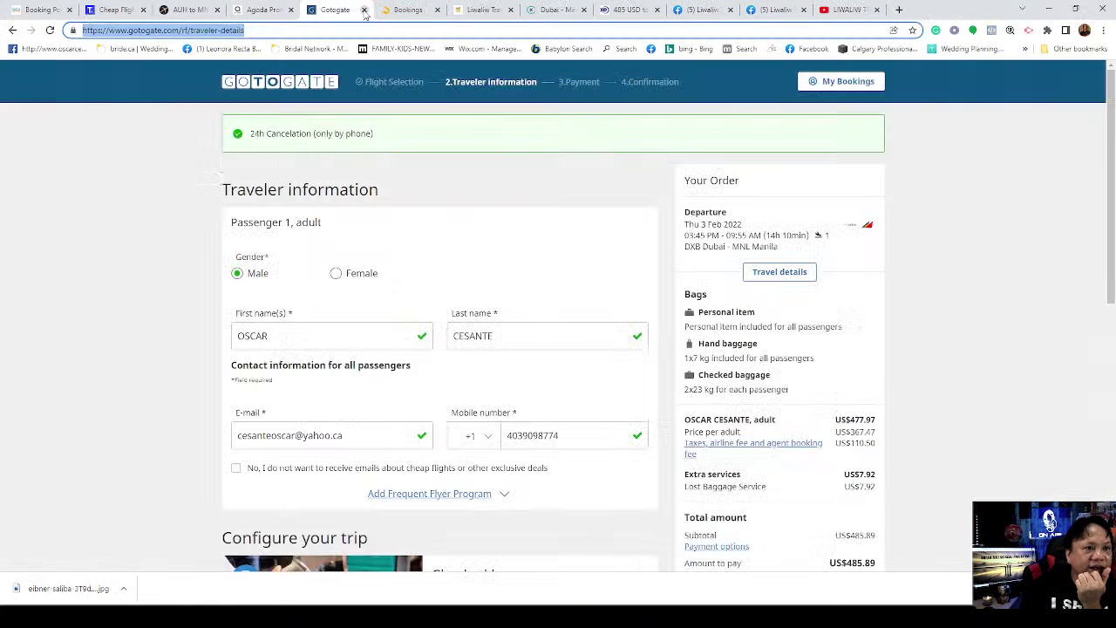
click(364, 10)
click(279, 10)
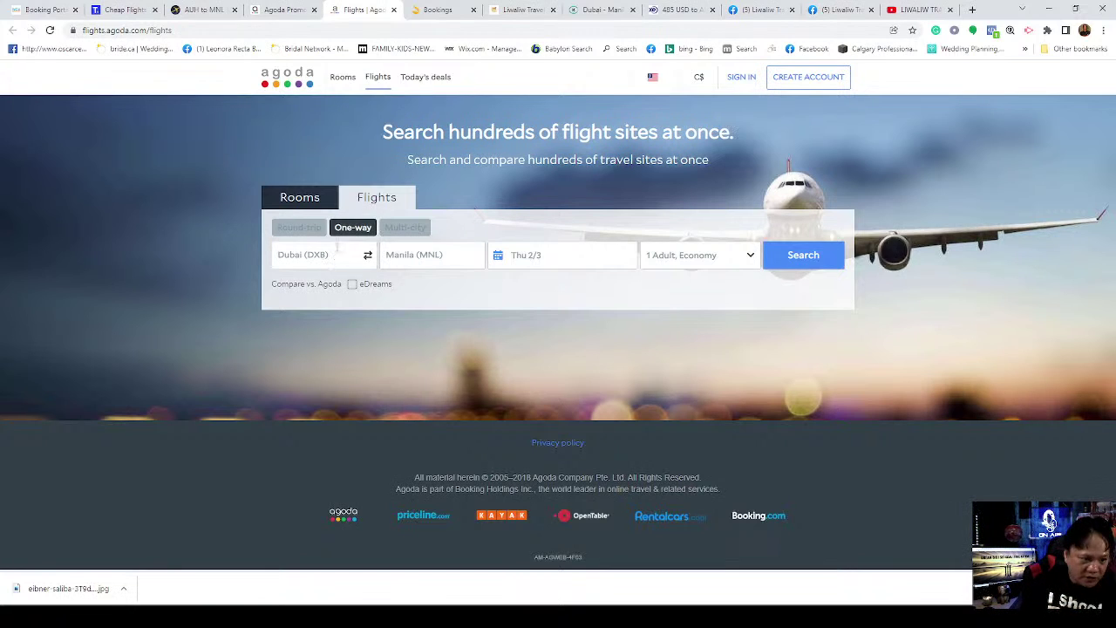
Step: Search Agoda round-trip DXB–MNL, departing Thu Jan 27 and returning Fri Mar 25, 2022
click(301, 229)
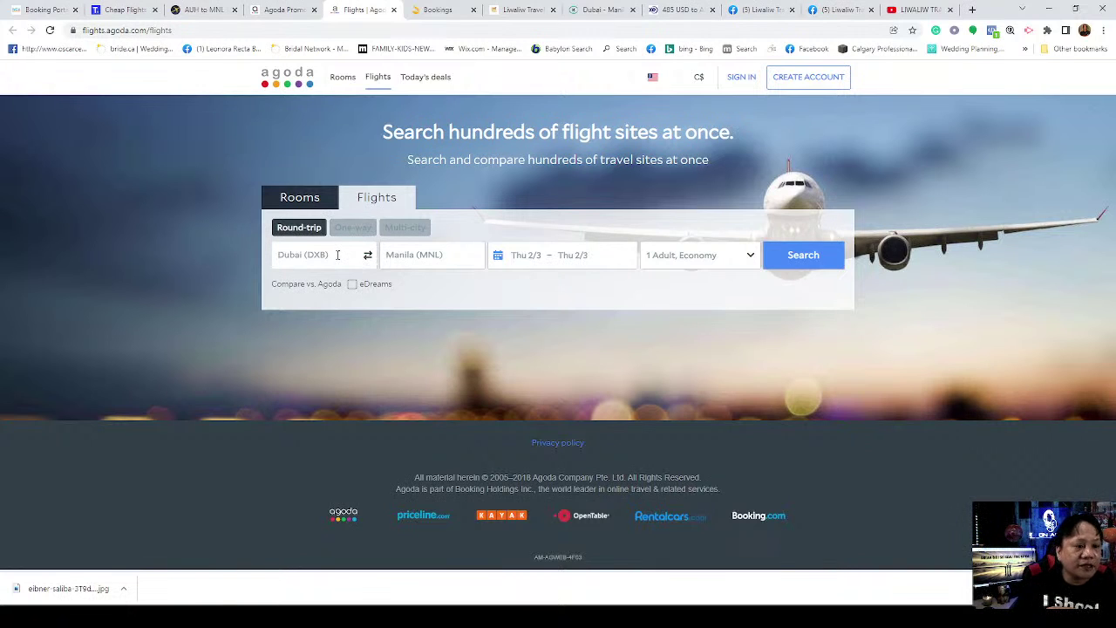
click(338, 255)
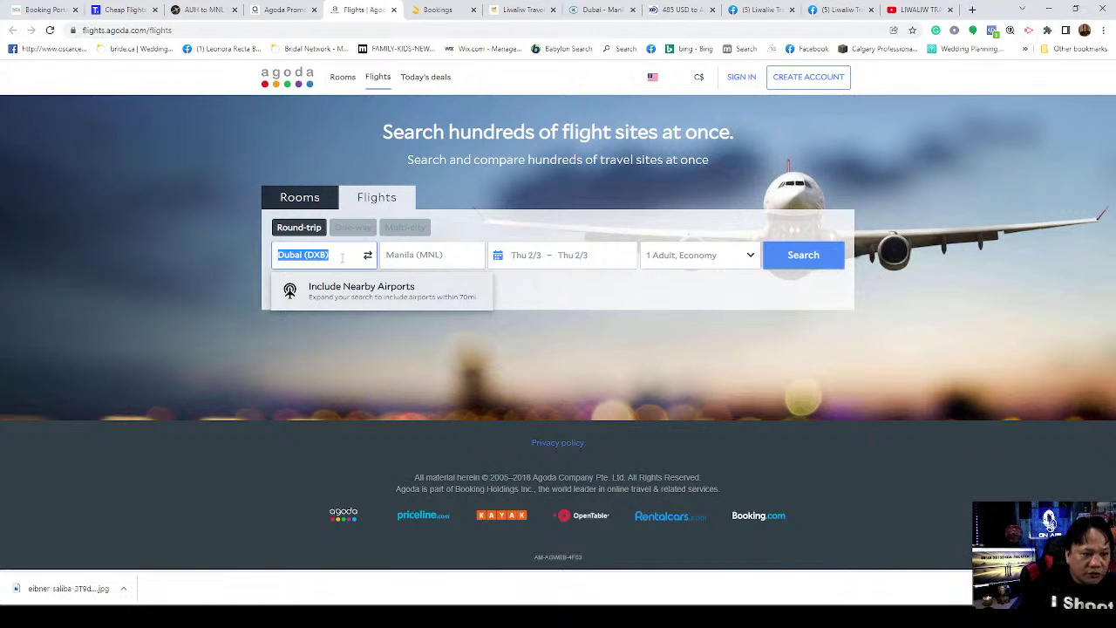
click(410, 258)
click(532, 258)
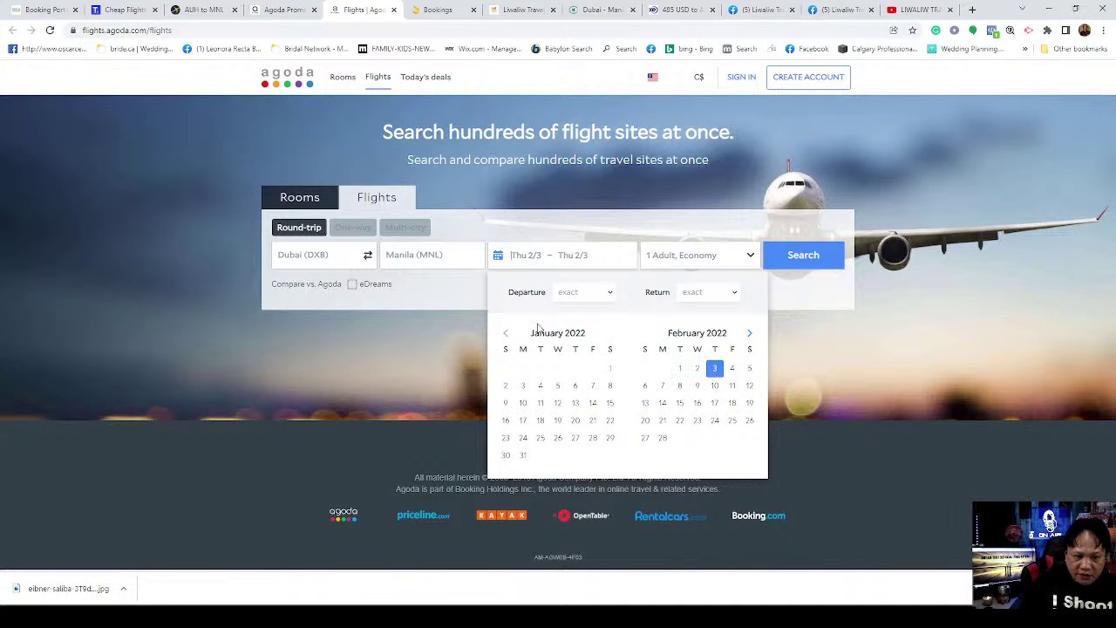
click(576, 443)
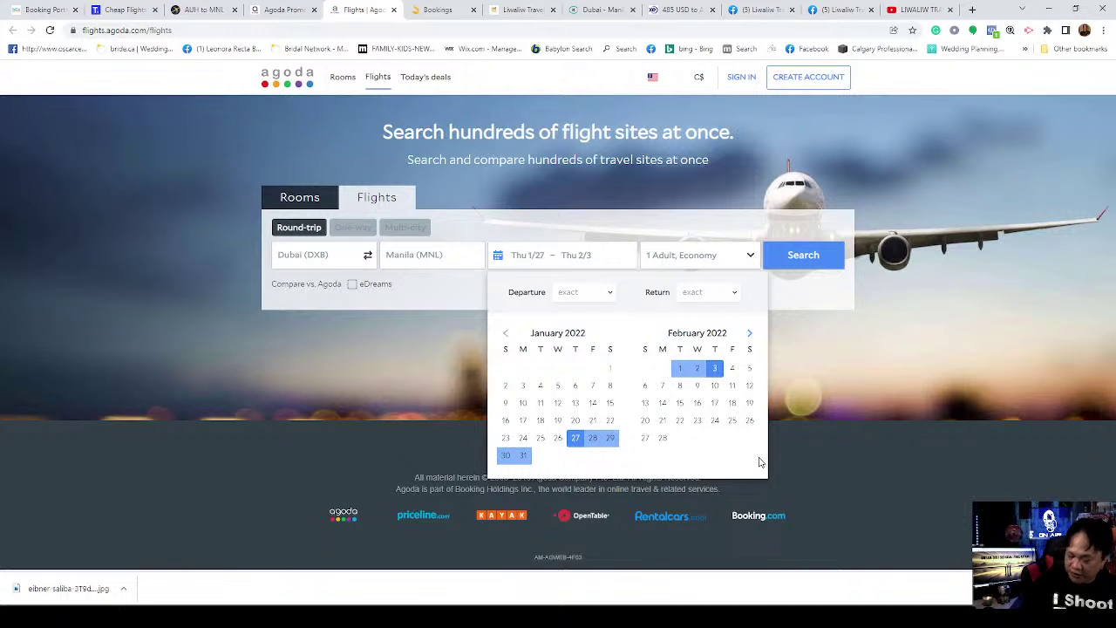
click(750, 334)
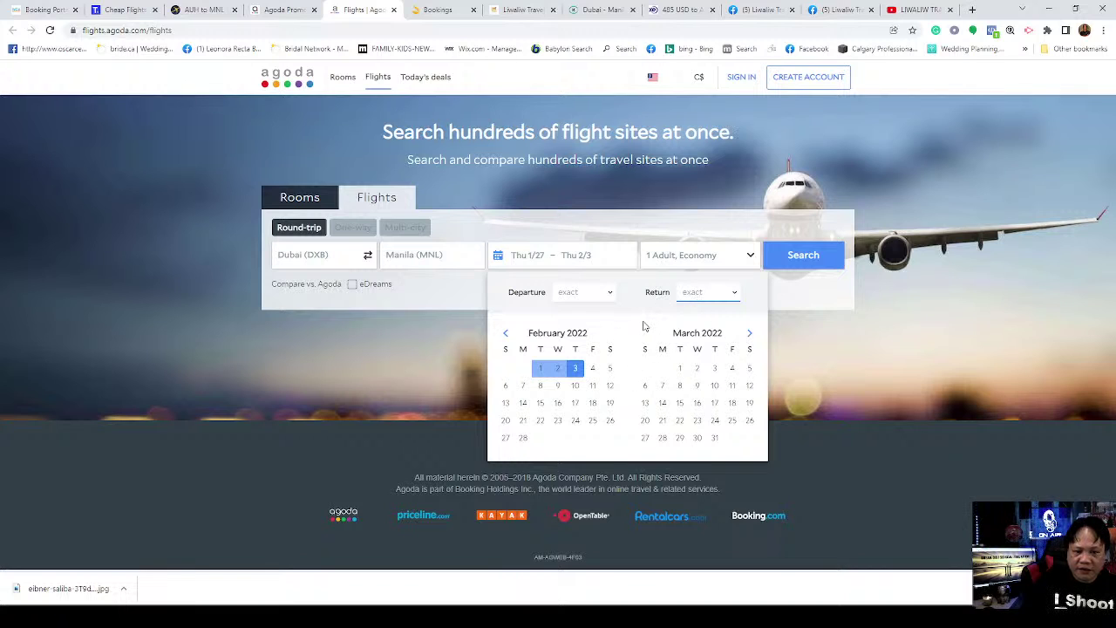
click(732, 420)
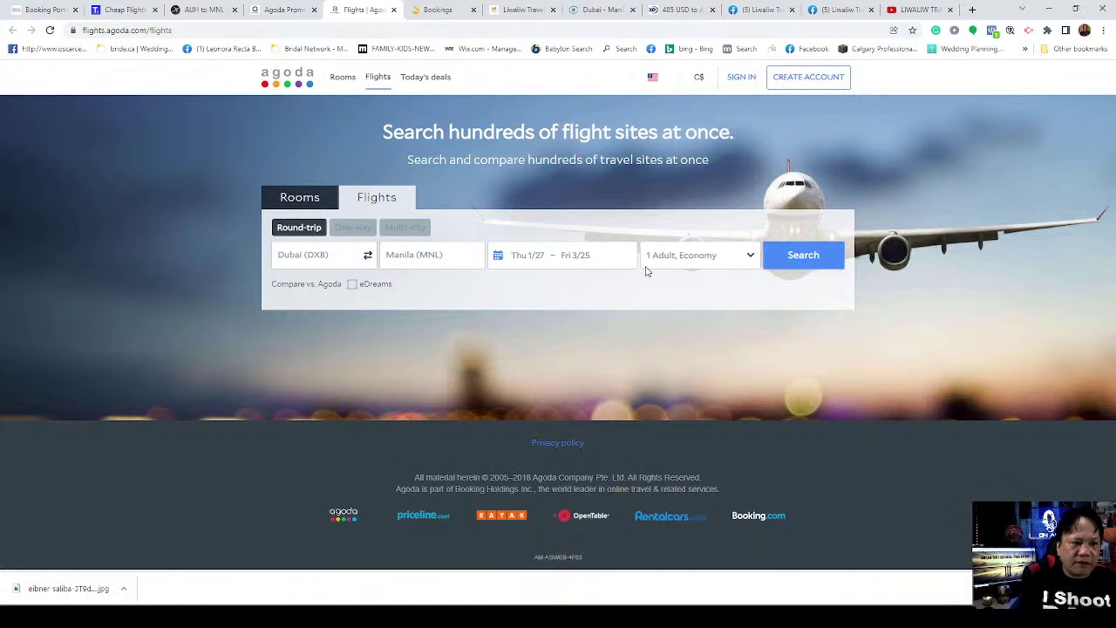
click(797, 260)
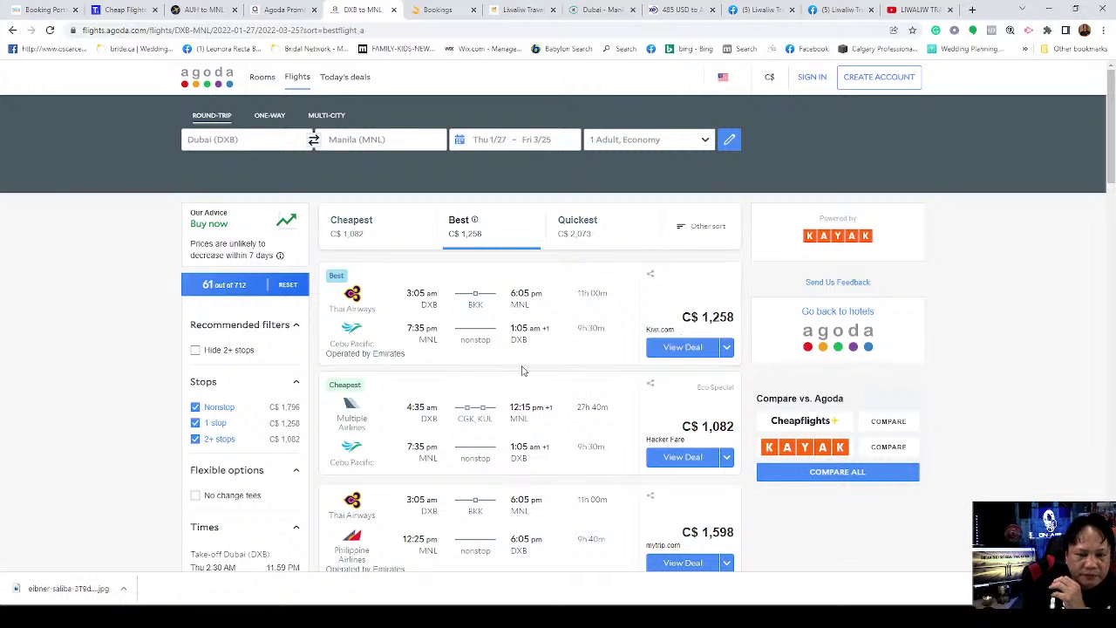
scroll(522, 371, down, 2)
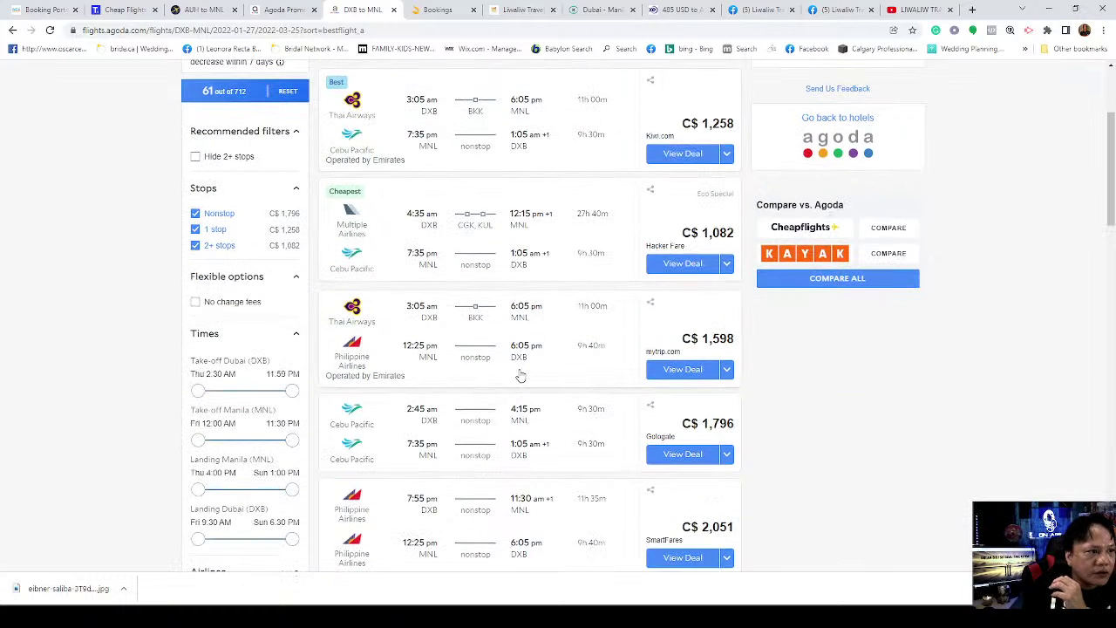
scroll(523, 375, down, 3)
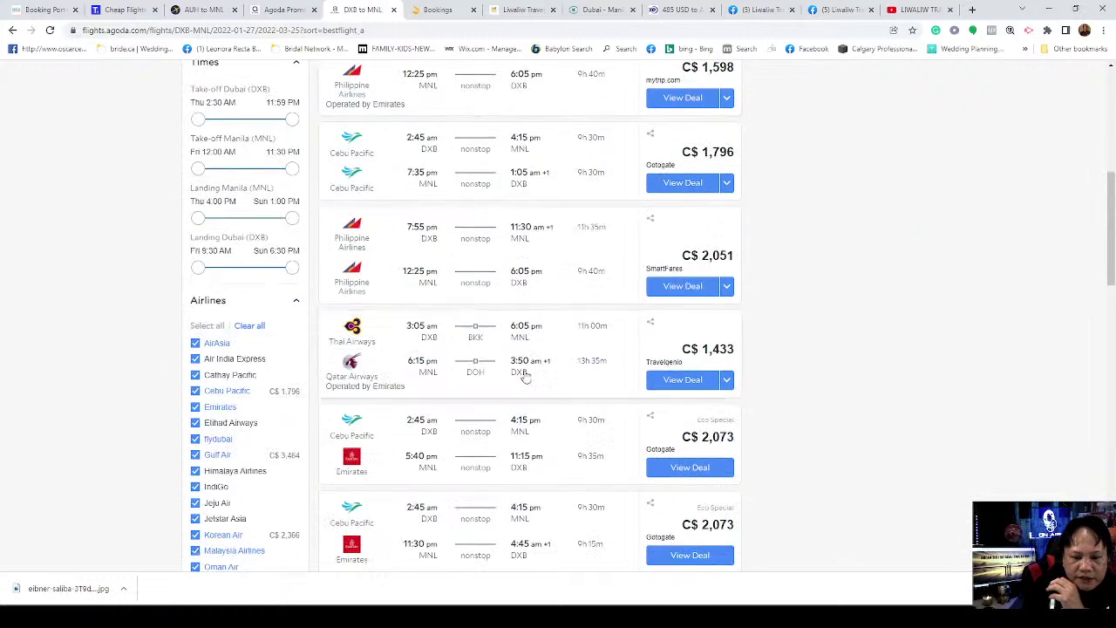
scroll(526, 375, down, 3)
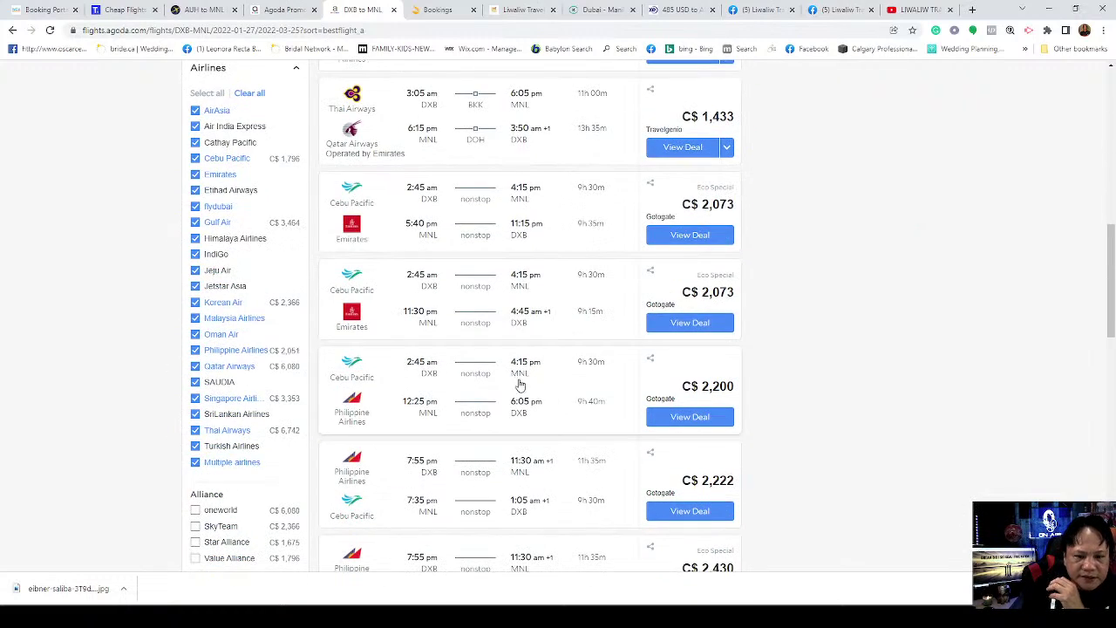
scroll(520, 380, up, 3)
scroll(522, 373, up, 3)
scroll(524, 369, up, 2)
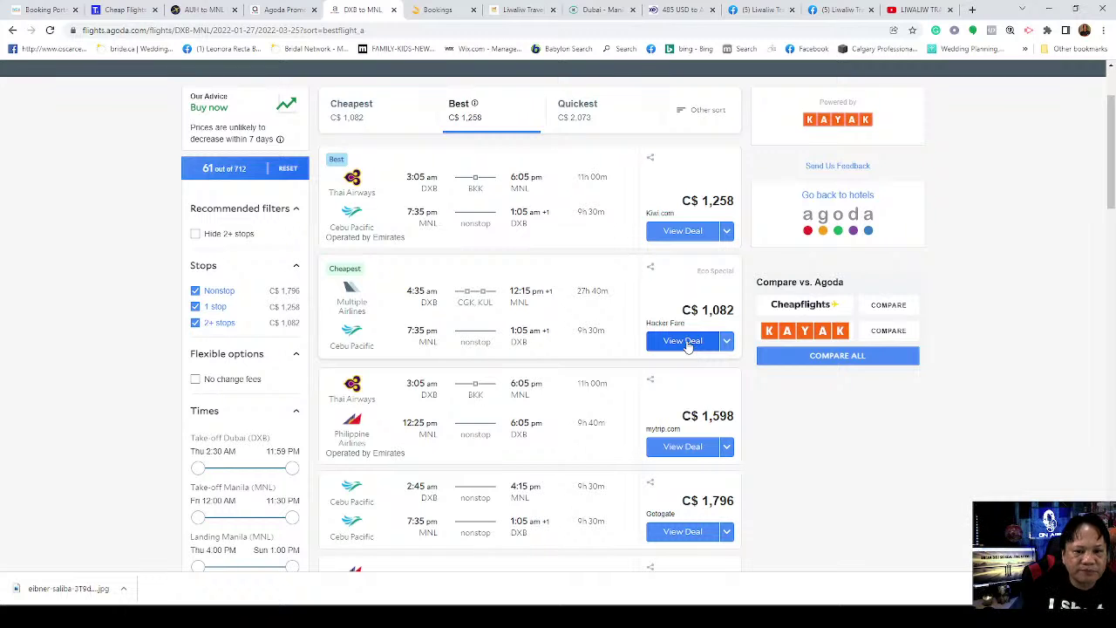
Step: Open the cheapest C$1,082 Hacker Fare and check the second ticket's price breakdown
click(683, 341)
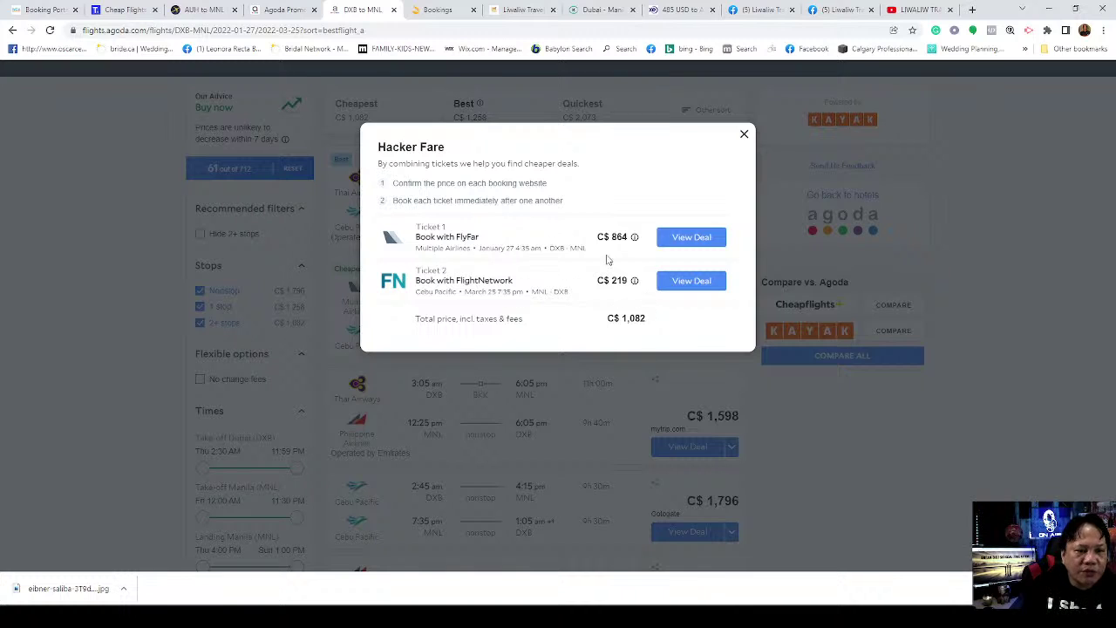
click(634, 280)
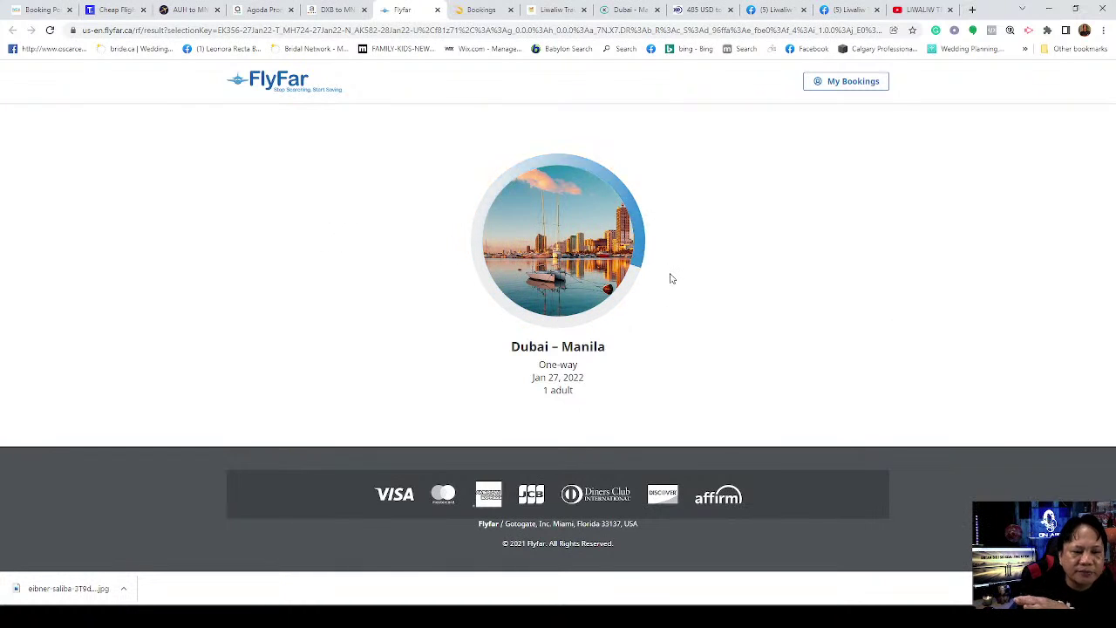
Step: Start booking FlyFar's cheapest Jan 27 Dubai–Manila flight as a US$805.90 Flexible Ticket
scroll(1003, 410, down, 3)
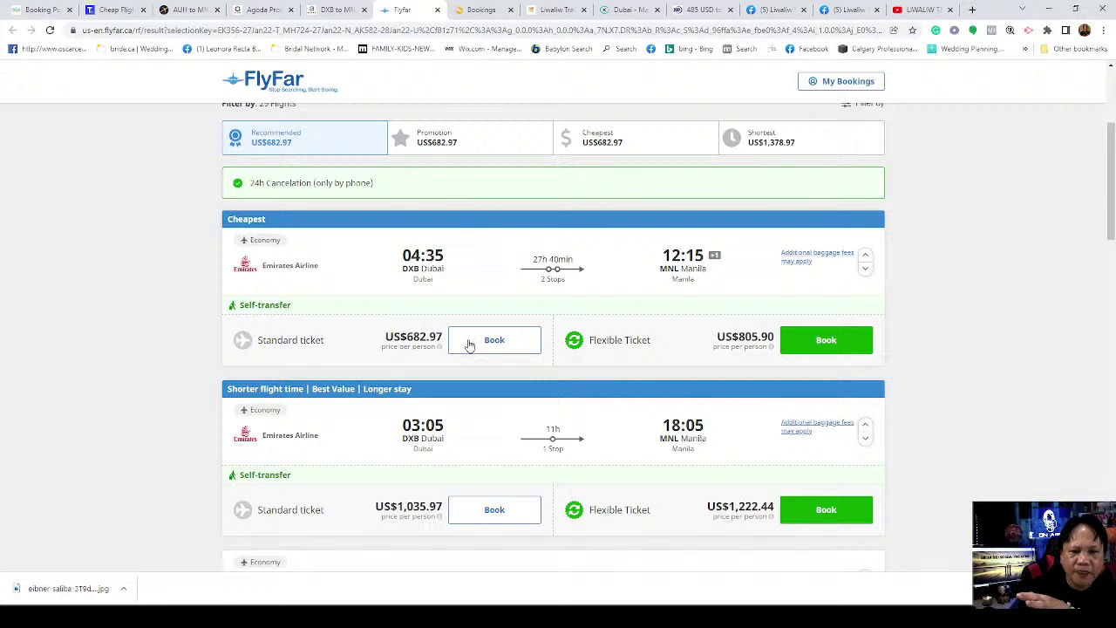
click(825, 341)
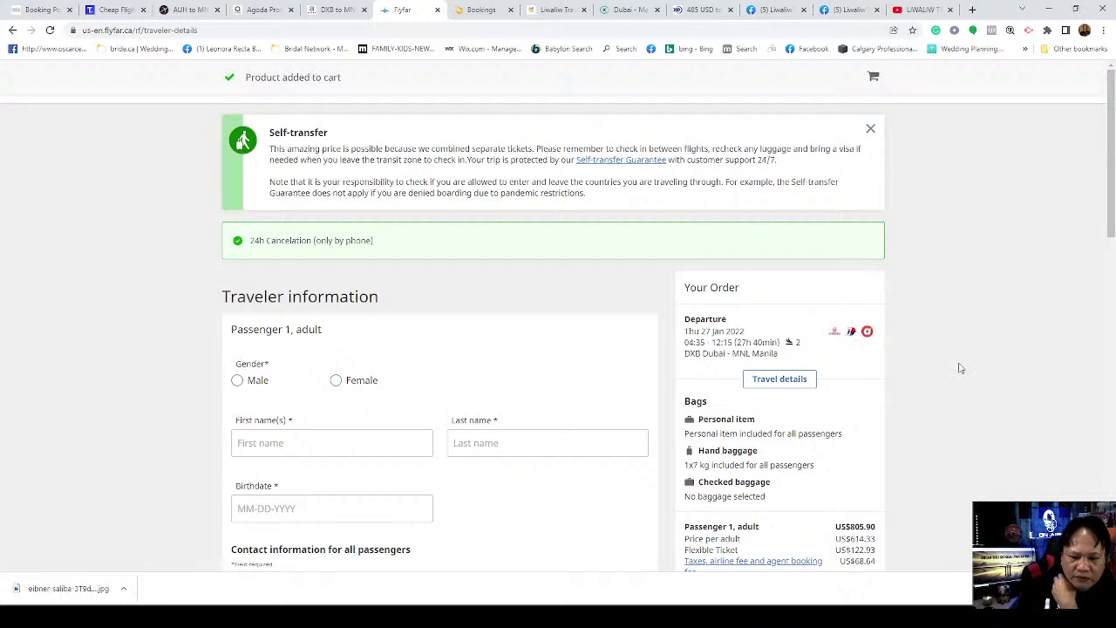
scroll(892, 356, down, 3)
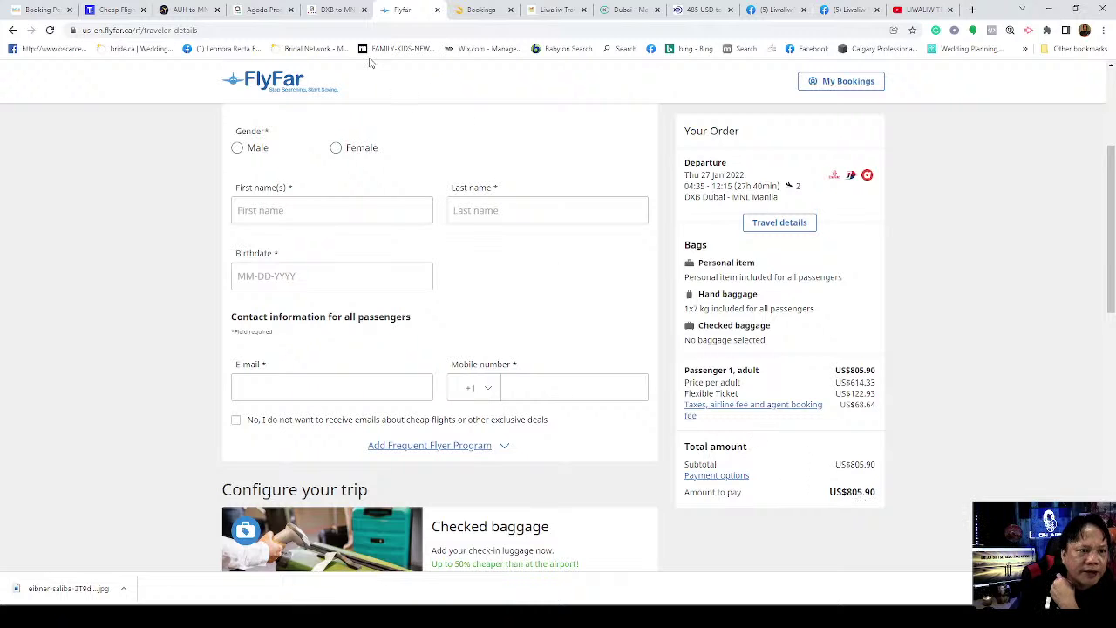
click(334, 10)
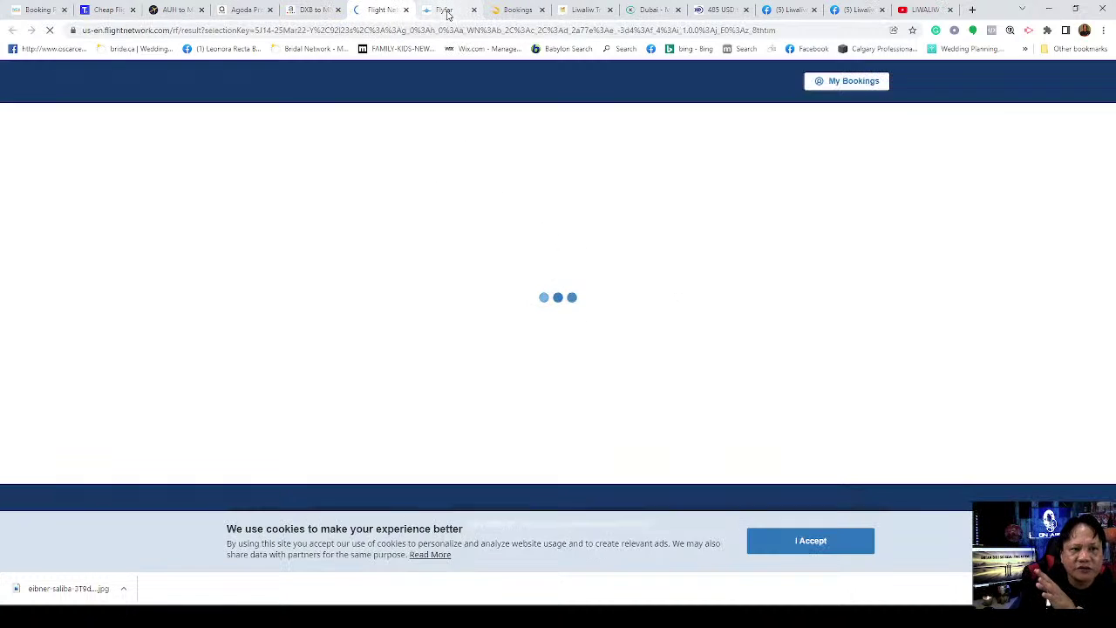
Step: Review the FlyFar US$805.90 order total, then return to FlightNetwork's Mar 25 Manila–Dubai page
click(447, 15)
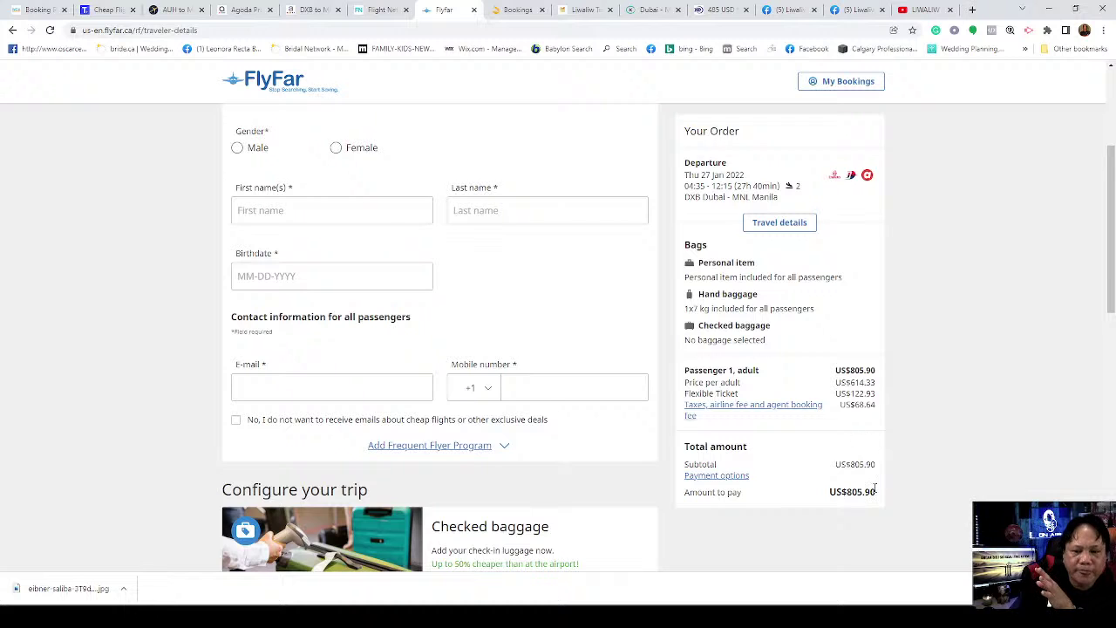
click(380, 10)
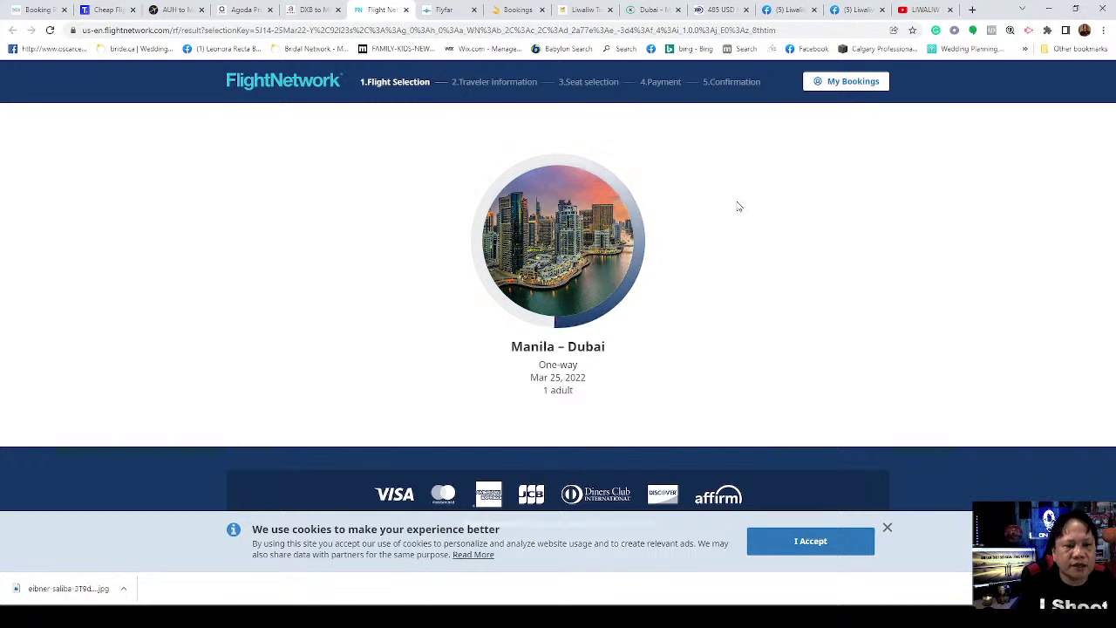
Step: Compare the Hacker Fare's C$864 FlyFar and C$219 FlightNetwork tickets against their booking pages
click(305, 11)
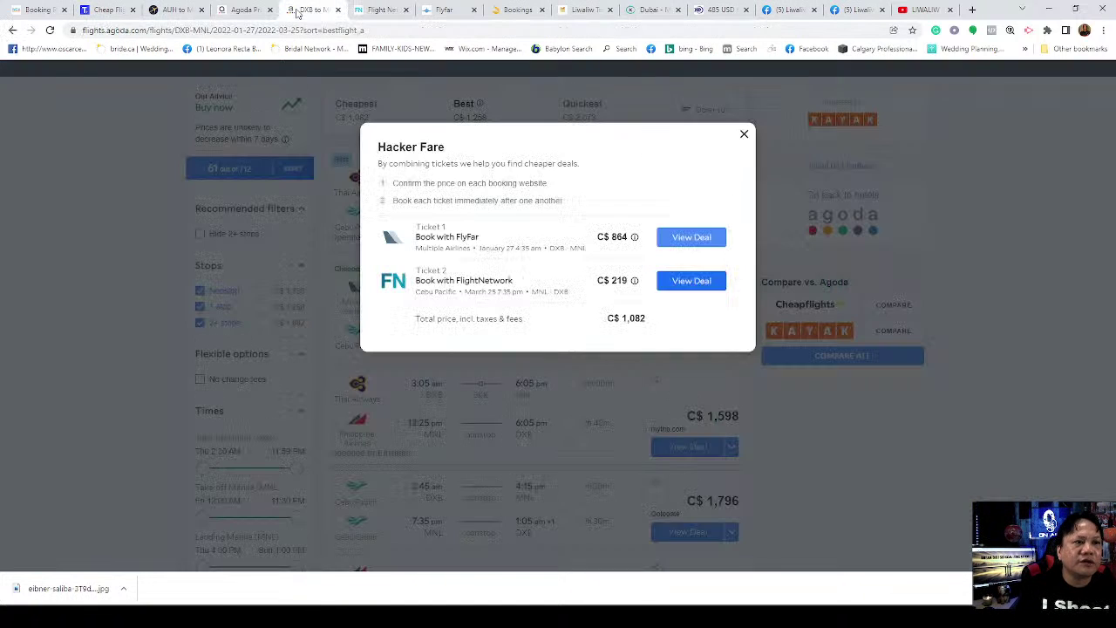
mouse_move(590, 254)
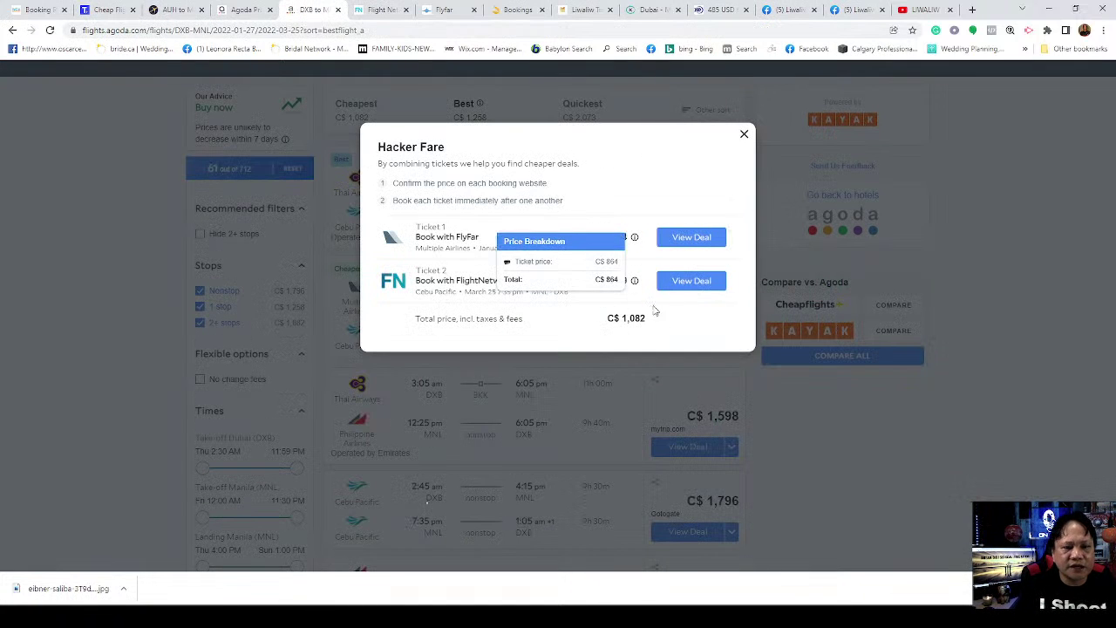
click(444, 12)
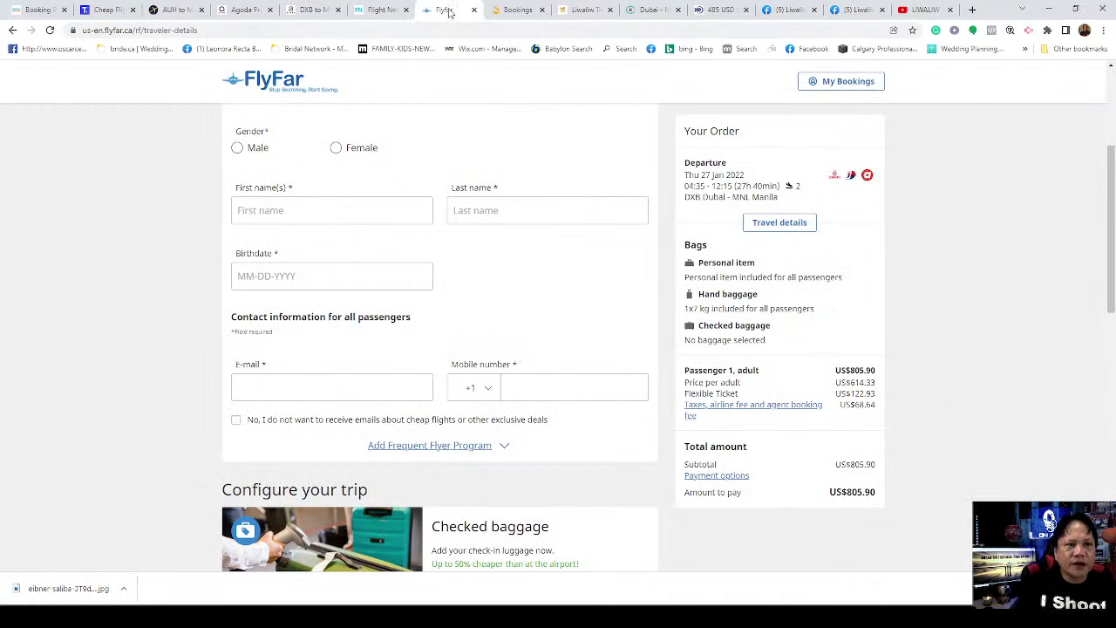
click(380, 11)
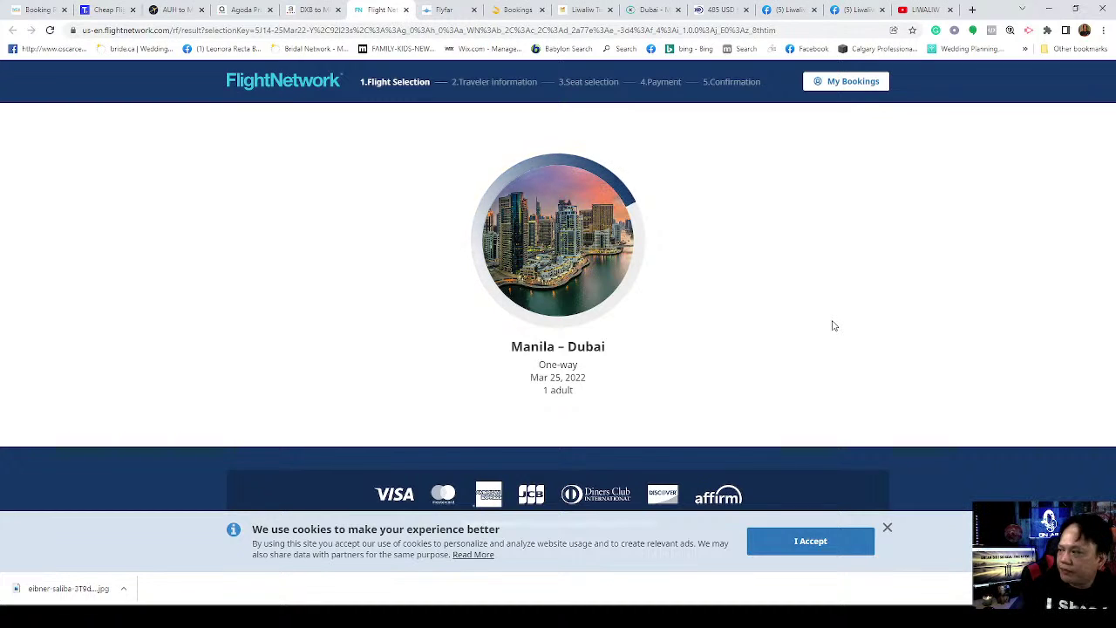
click(308, 11)
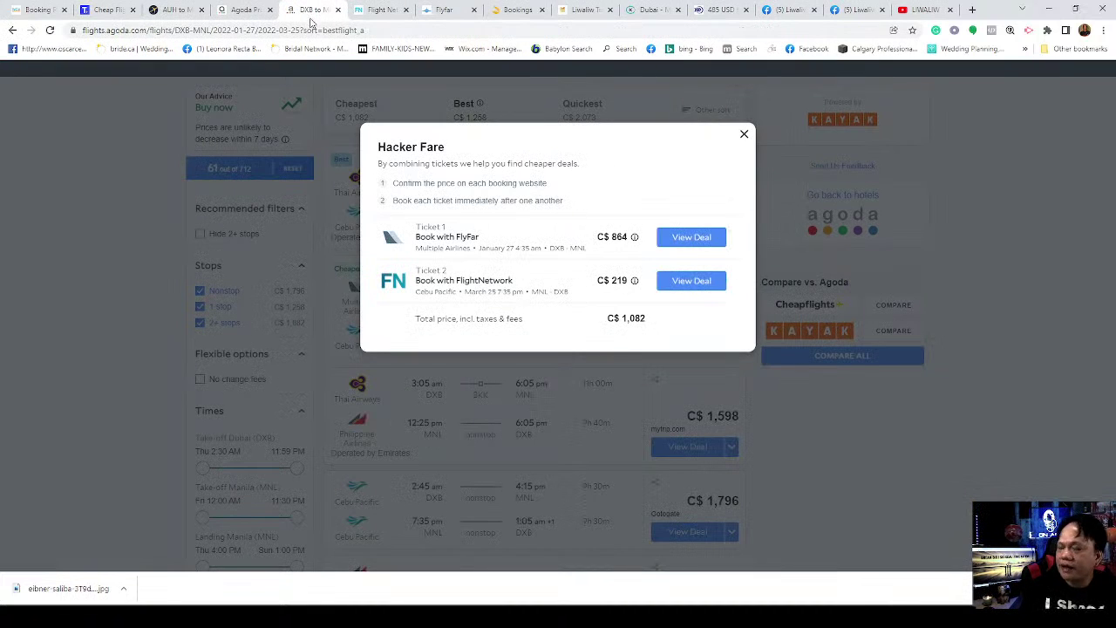
Step: Close the Hacker Fare details and the expired FlightNetwork and FlyFar pages, returning to Agoda's results
click(744, 137)
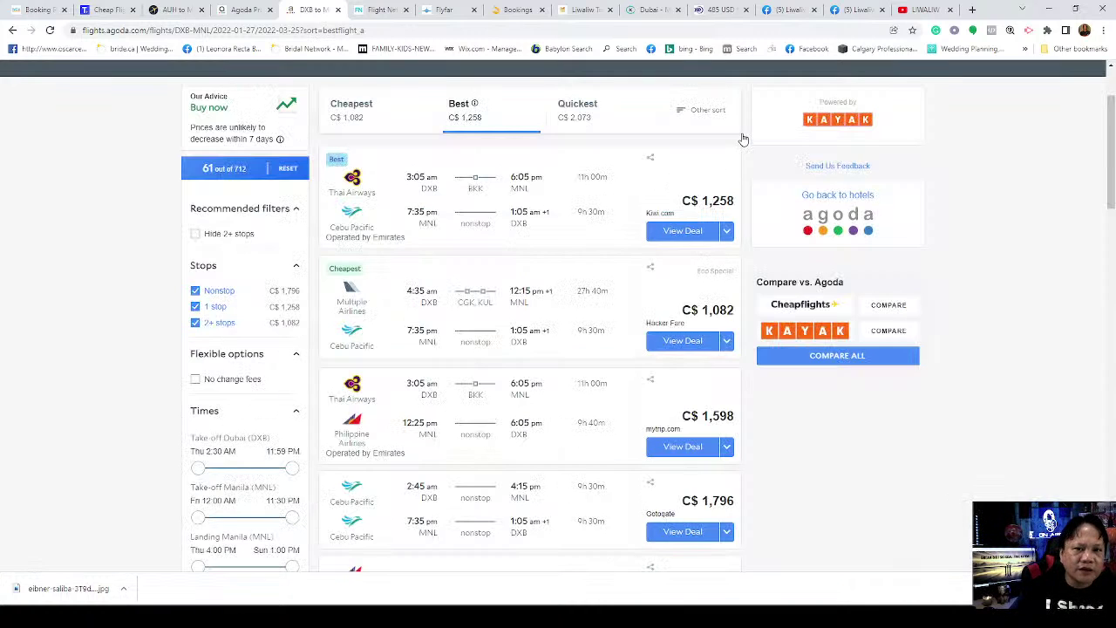
click(374, 9)
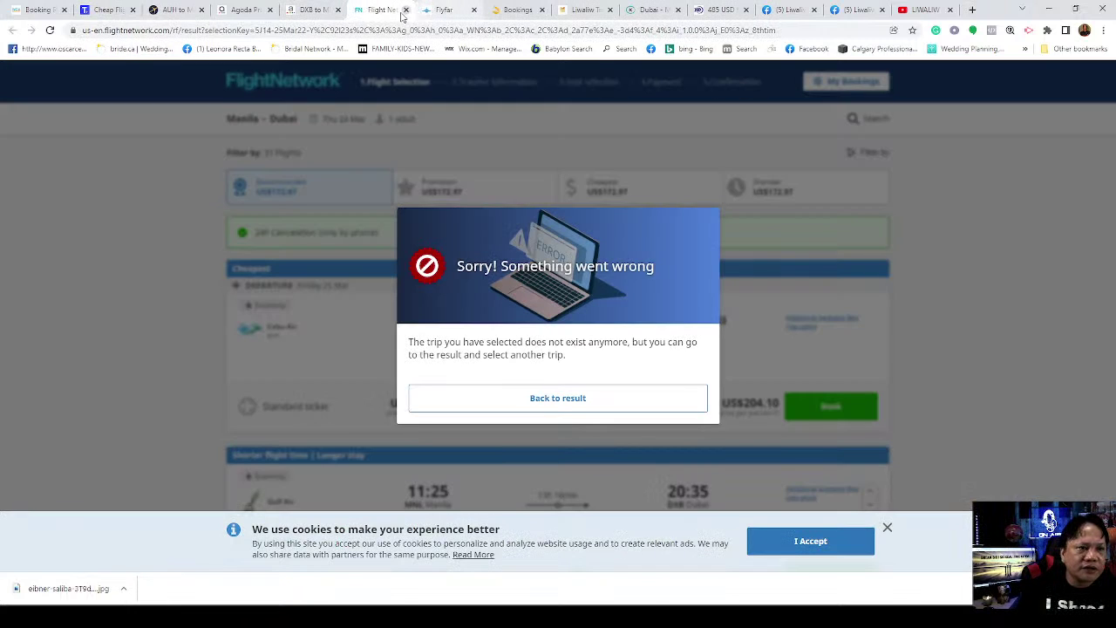
click(406, 10)
click(406, 10)
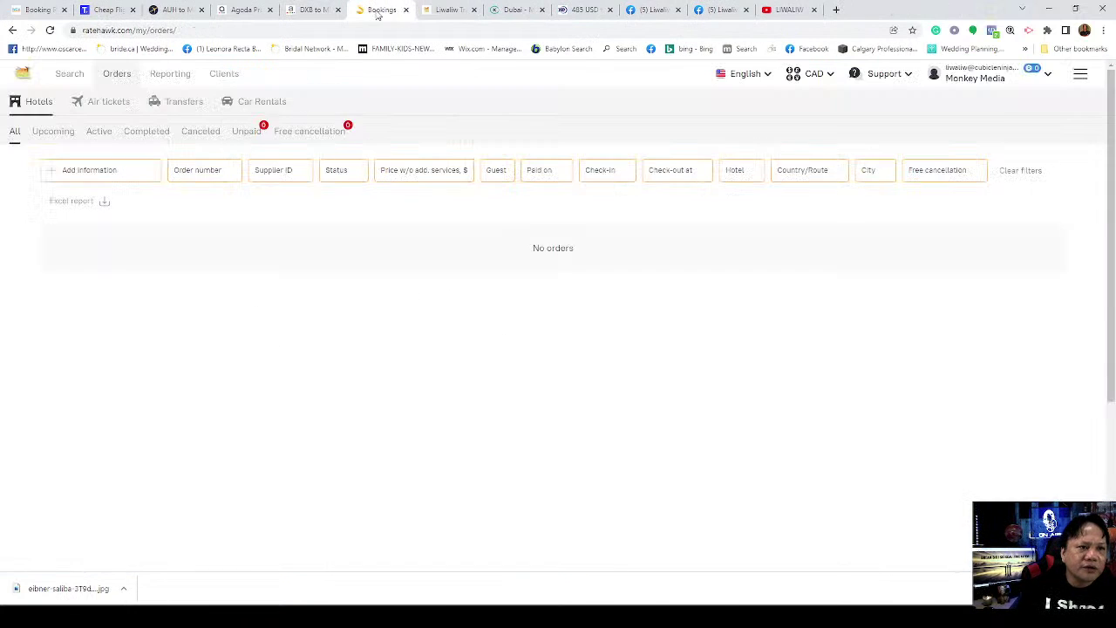
click(297, 10)
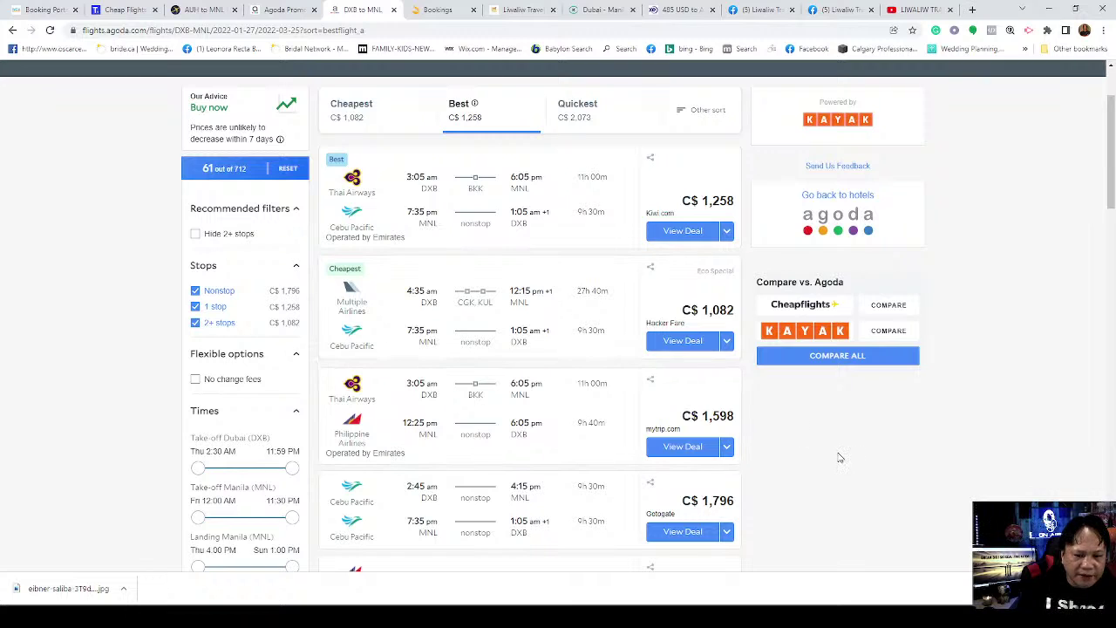
scroll(840, 457, down, 3)
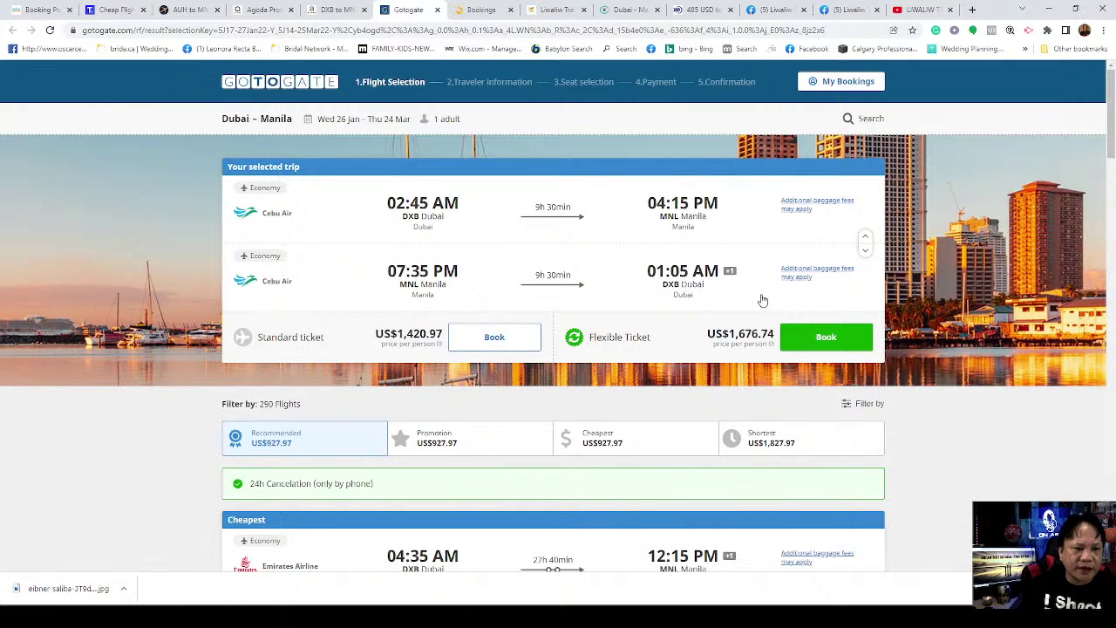
Step: Book Gotogate's Flexible ticket at US$1,676.74
click(826, 346)
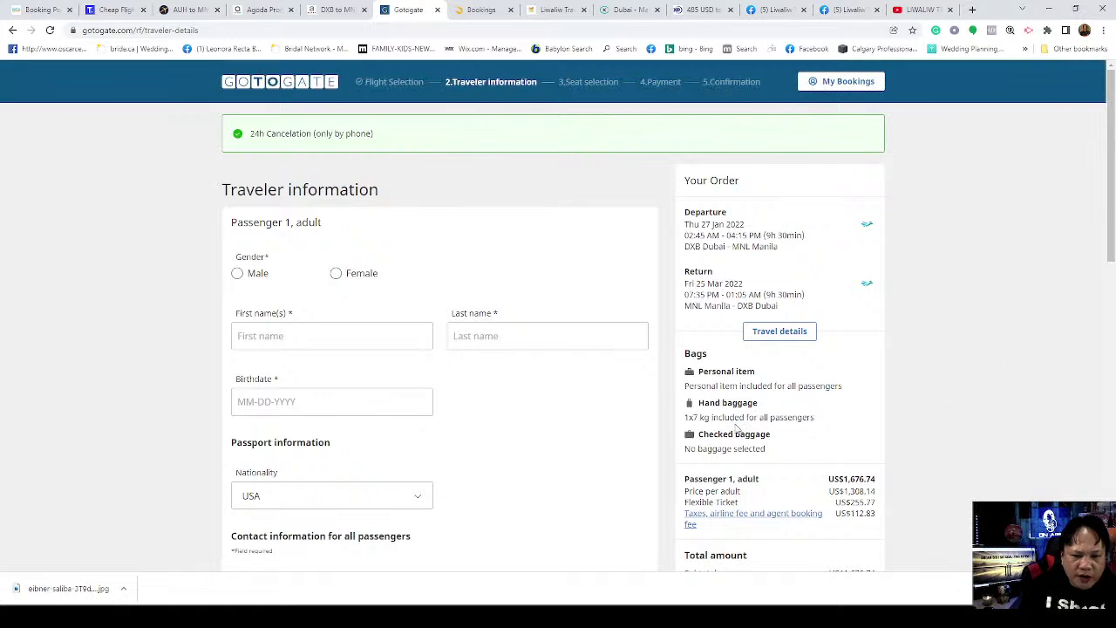
scroll(828, 393, down, 3)
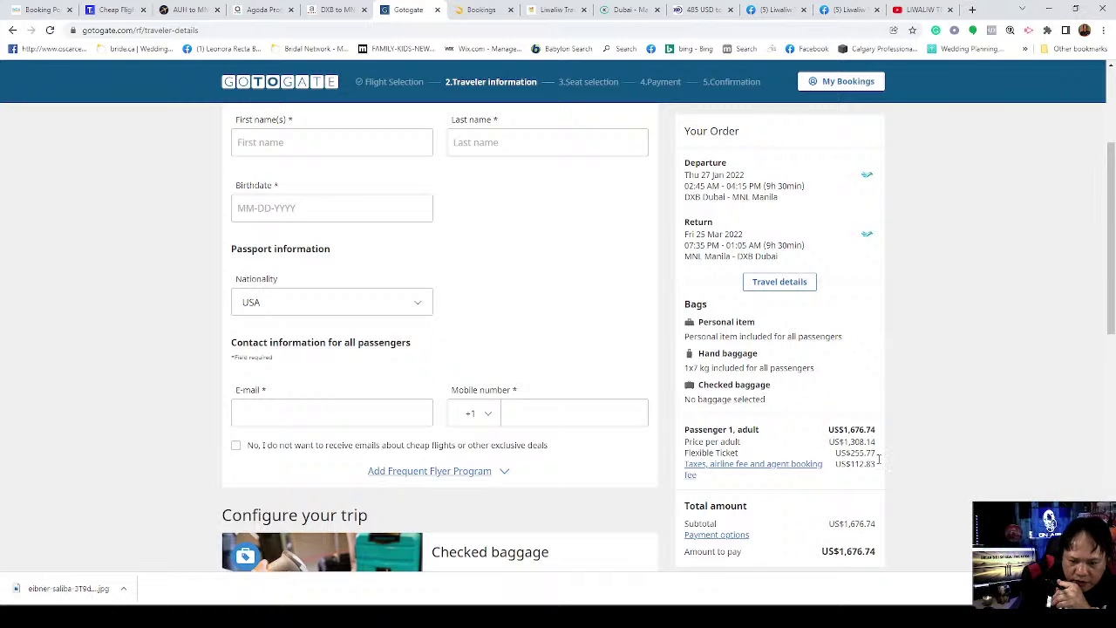
scroll(872, 523, down, 3)
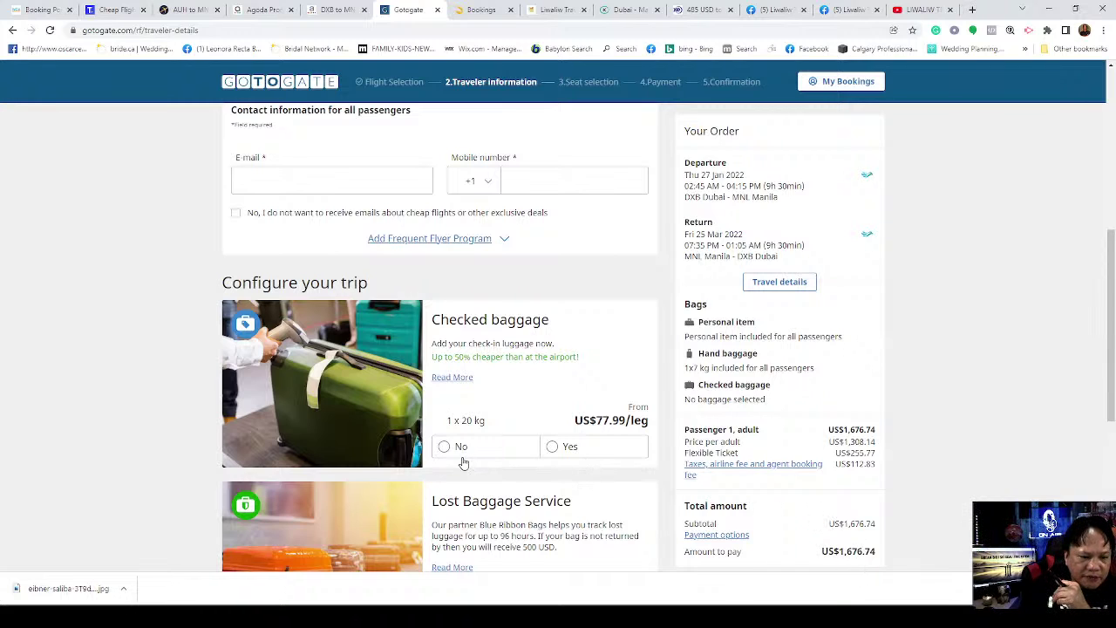
Step: Add a 20 kg checked bag and highlight the new US$1,832.72 amount to pay
click(554, 448)
scroll(898, 493, down, 3)
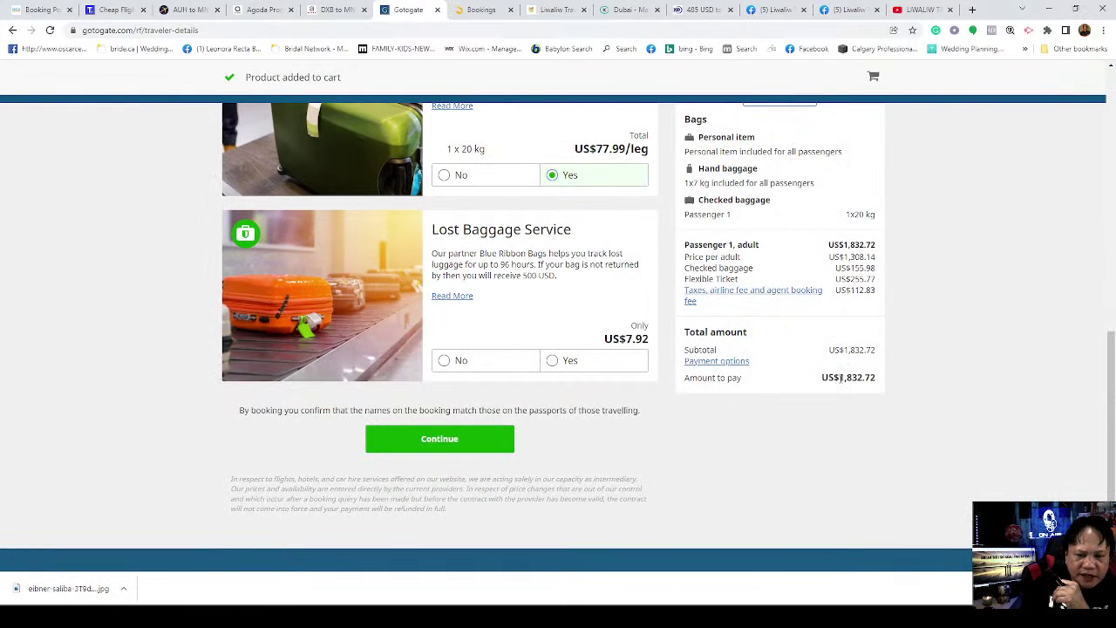
drag(839, 377, 860, 377)
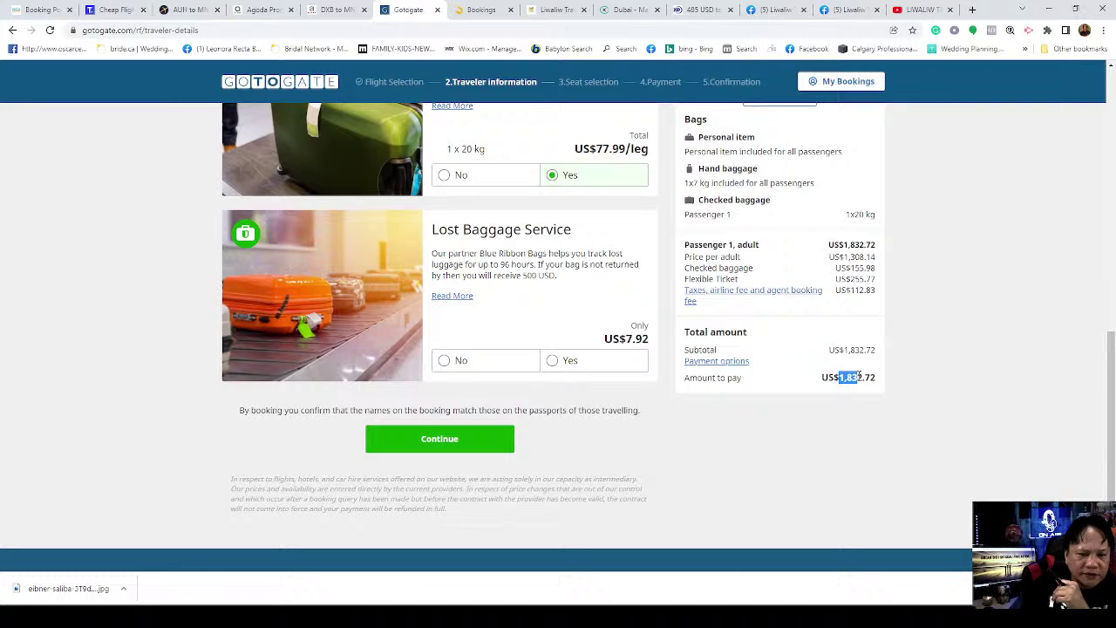
drag(839, 376, 858, 377)
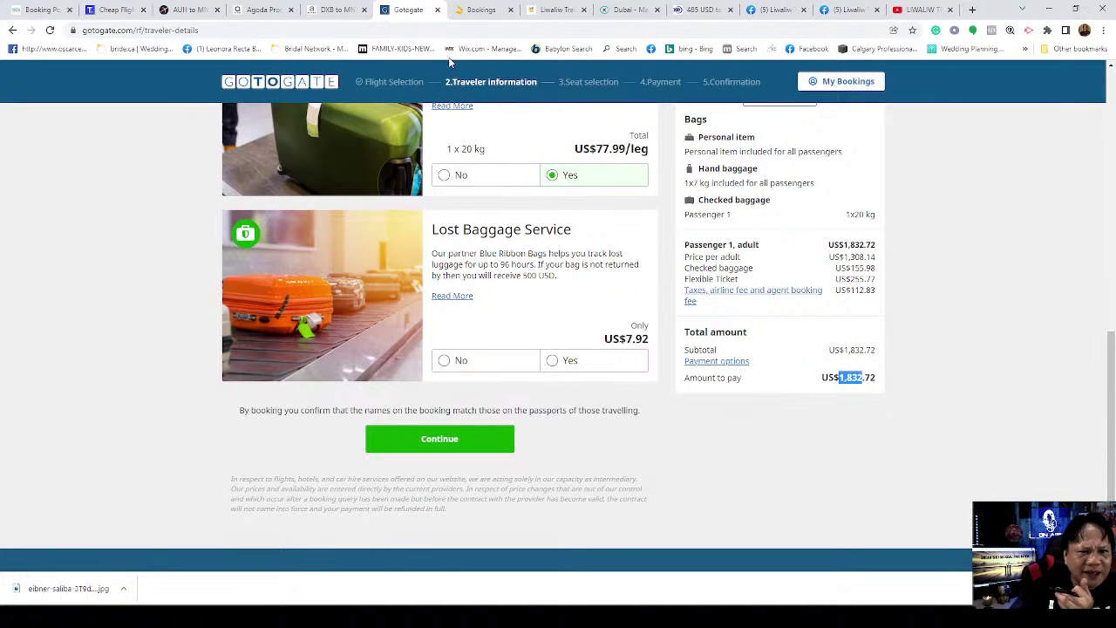
Step: Replace the 485 amount with 1832 USD in XE, giving 6,728.02 AED
click(691, 10)
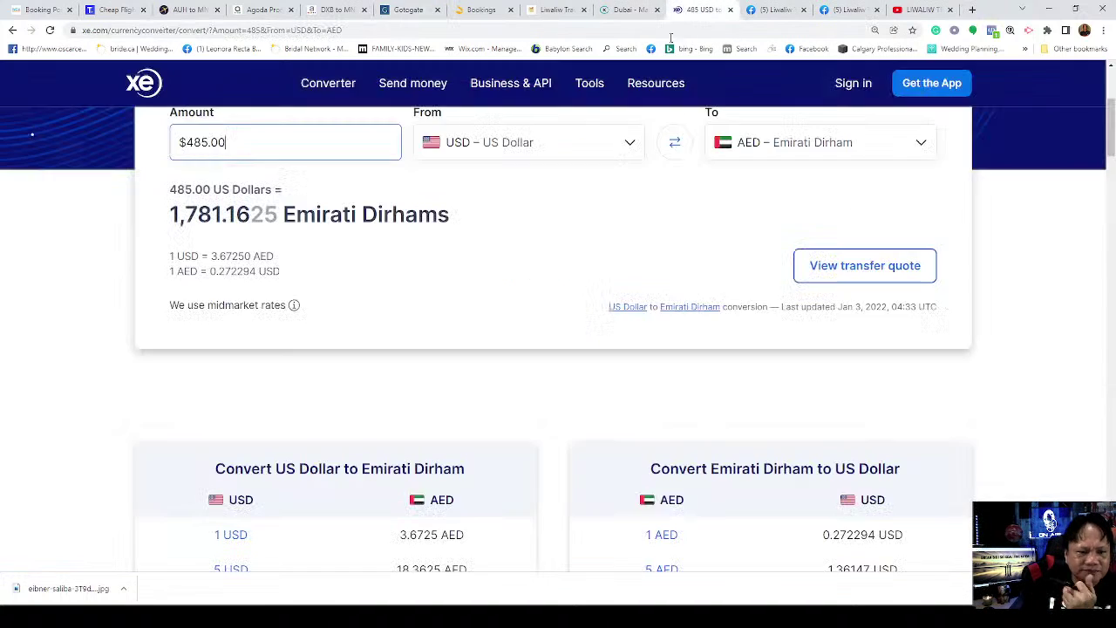
click(268, 147)
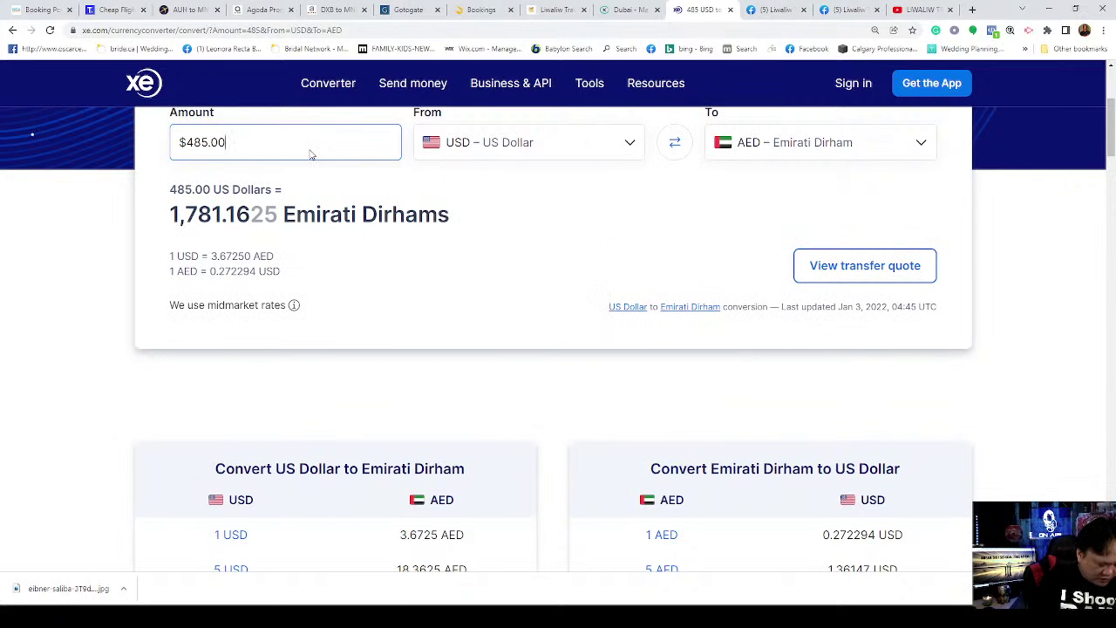
key(BackSpace)
key(BackSpace)
key(BackSpace)
key(BackSpace)
key(BackSpace)
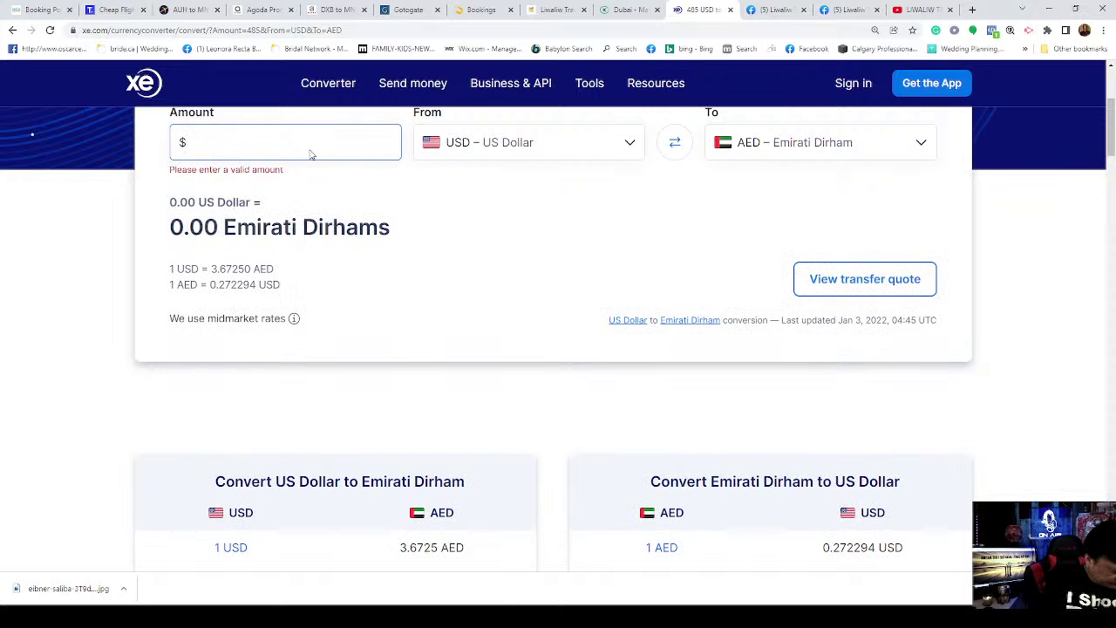
text(1832)
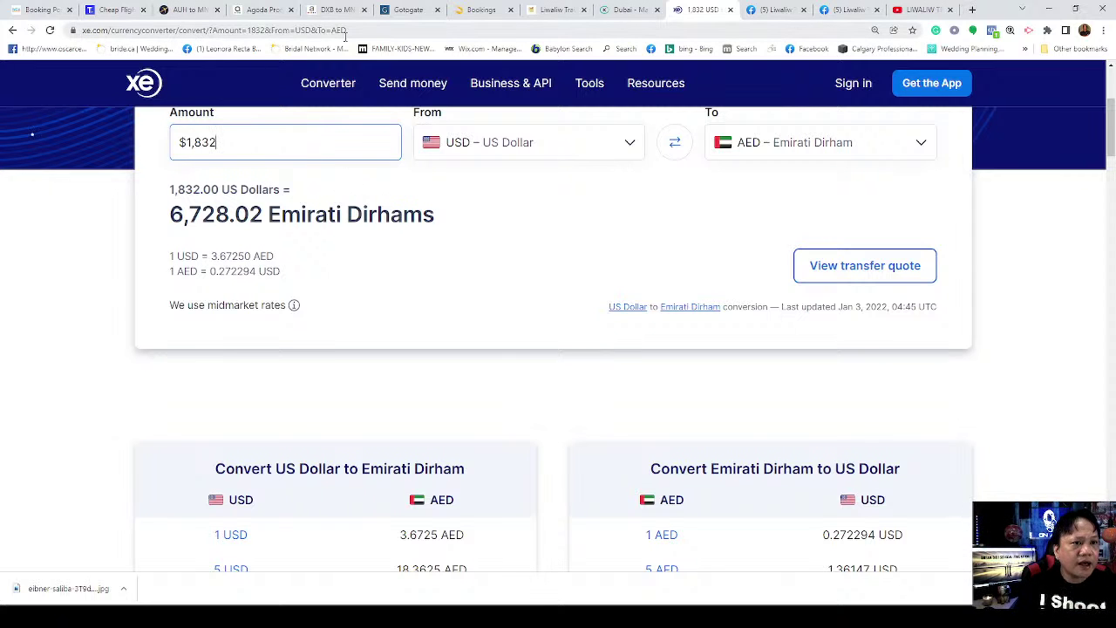
Step: Dismiss WCA Travel's cookie banner and open its Flights form, then return to Gotogate's US$1,832.72 order
click(42, 10)
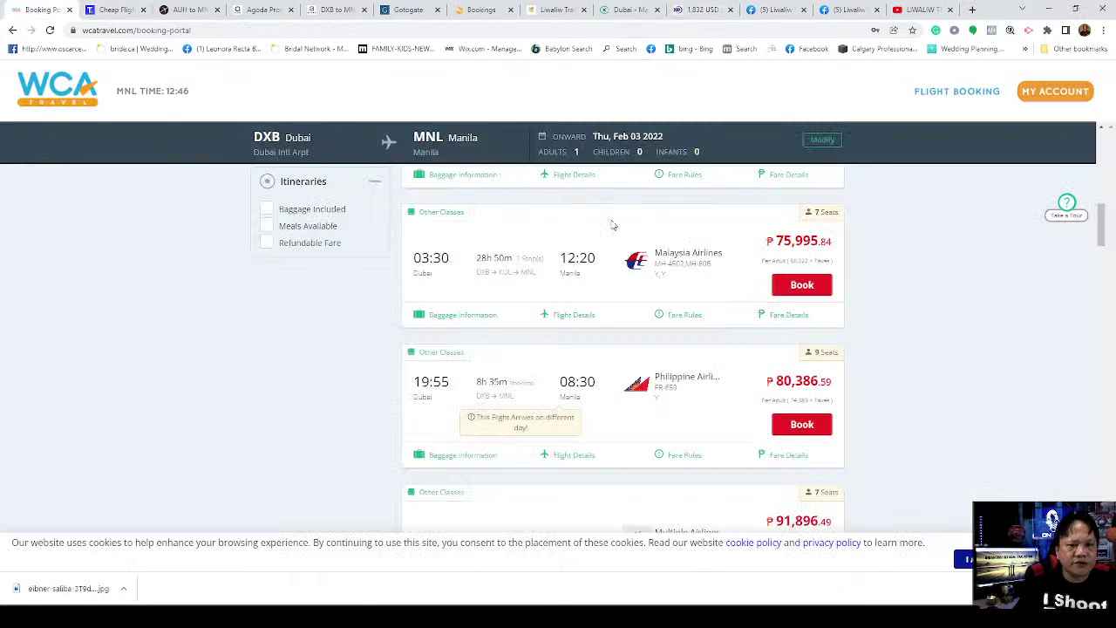
click(964, 559)
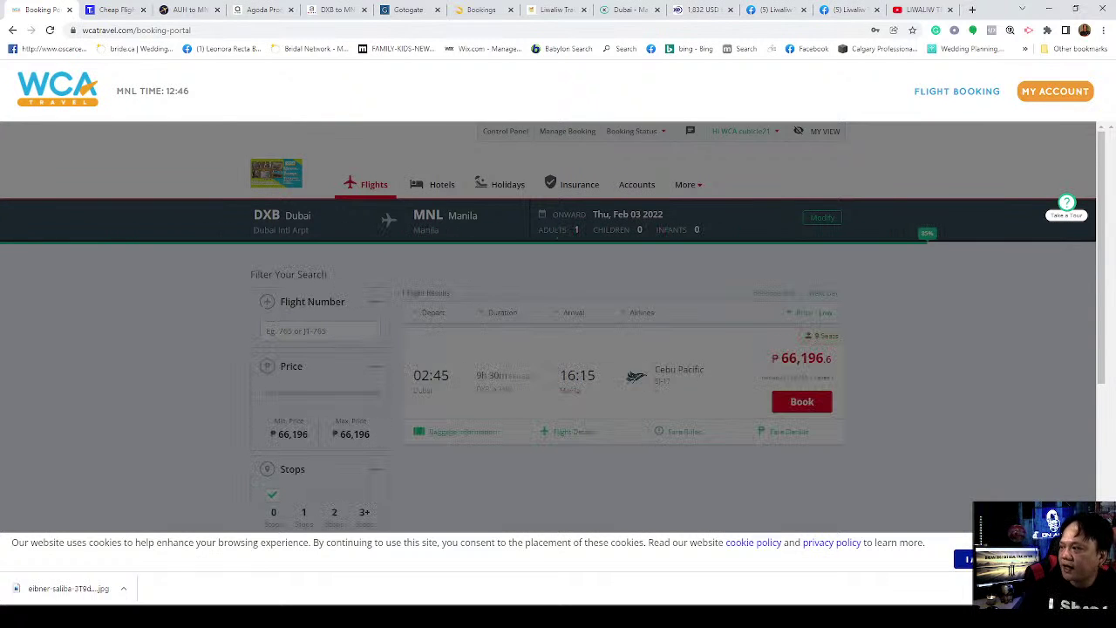
click(965, 559)
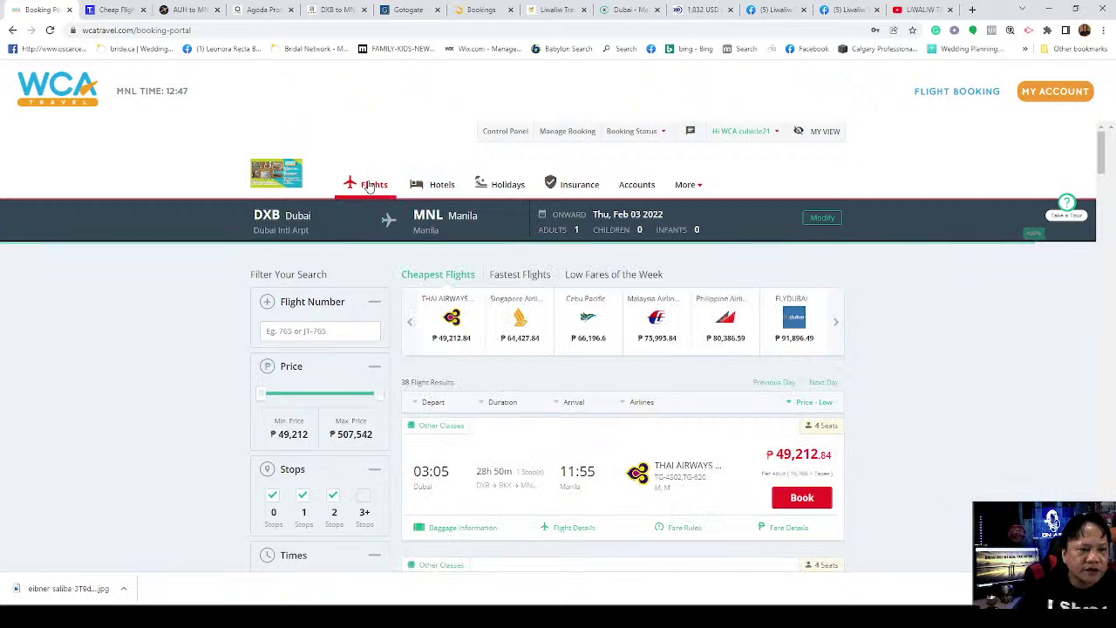
click(369, 185)
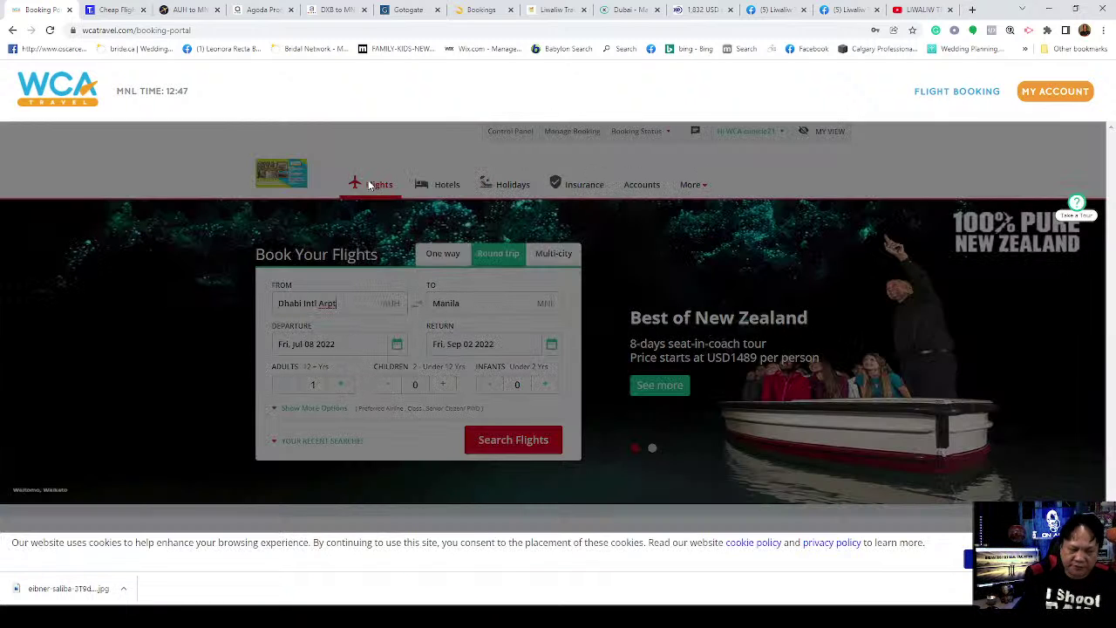
click(406, 10)
scroll(873, 354, up, 5)
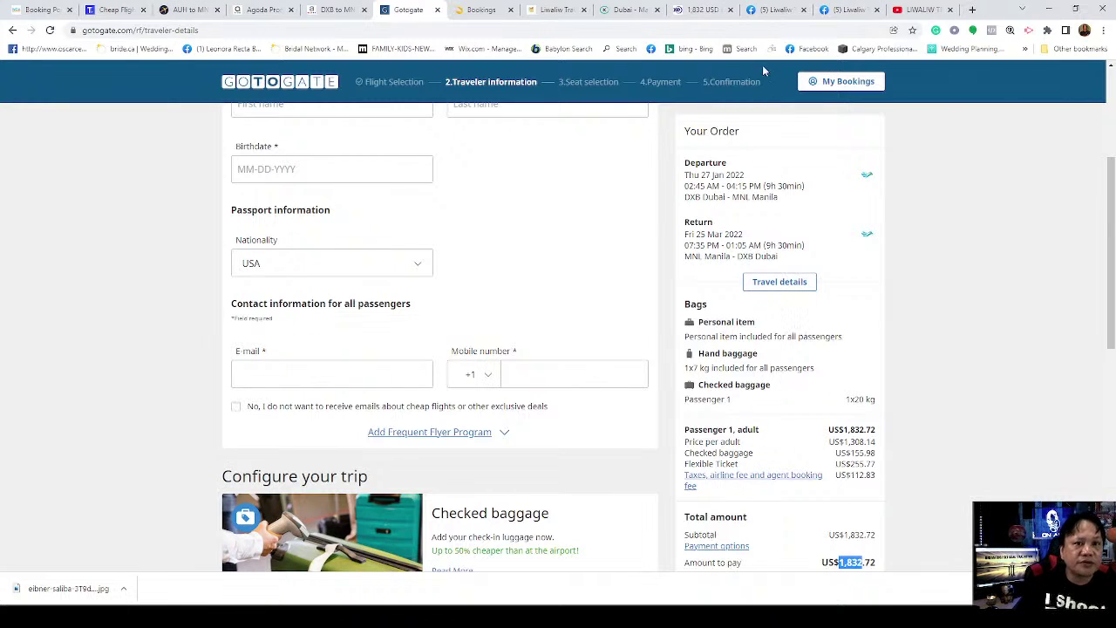
Step: Bring Kiwi.com's Dubai–Manila trip summary into view: 3,867.59 AED including the 574.59 AED bag
click(628, 9)
scroll(758, 329, up, 10)
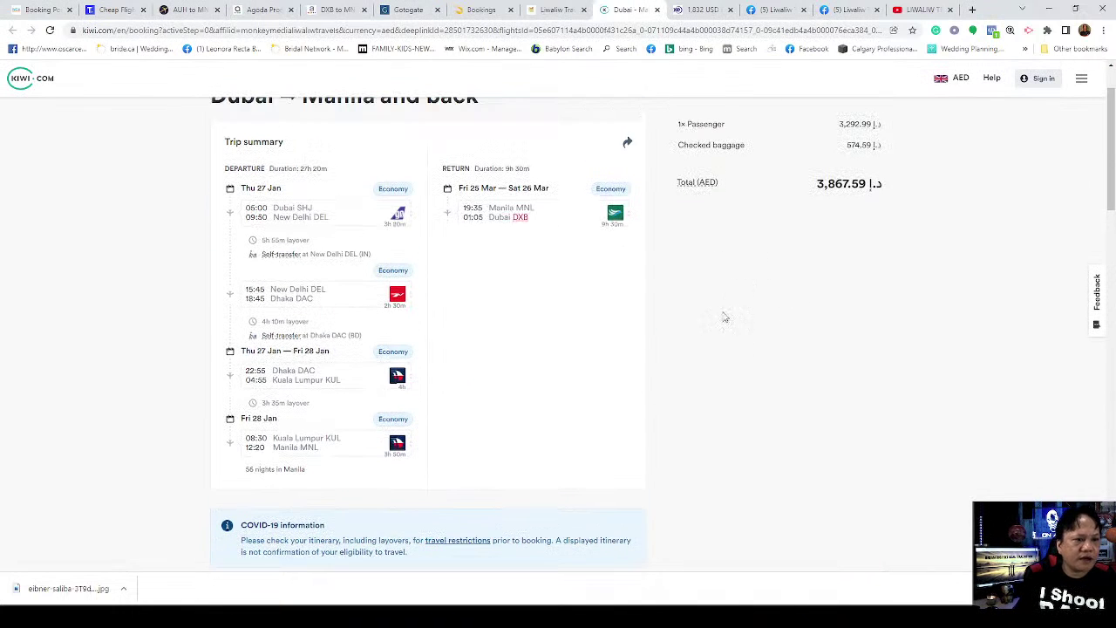
scroll(703, 337, up, 1)
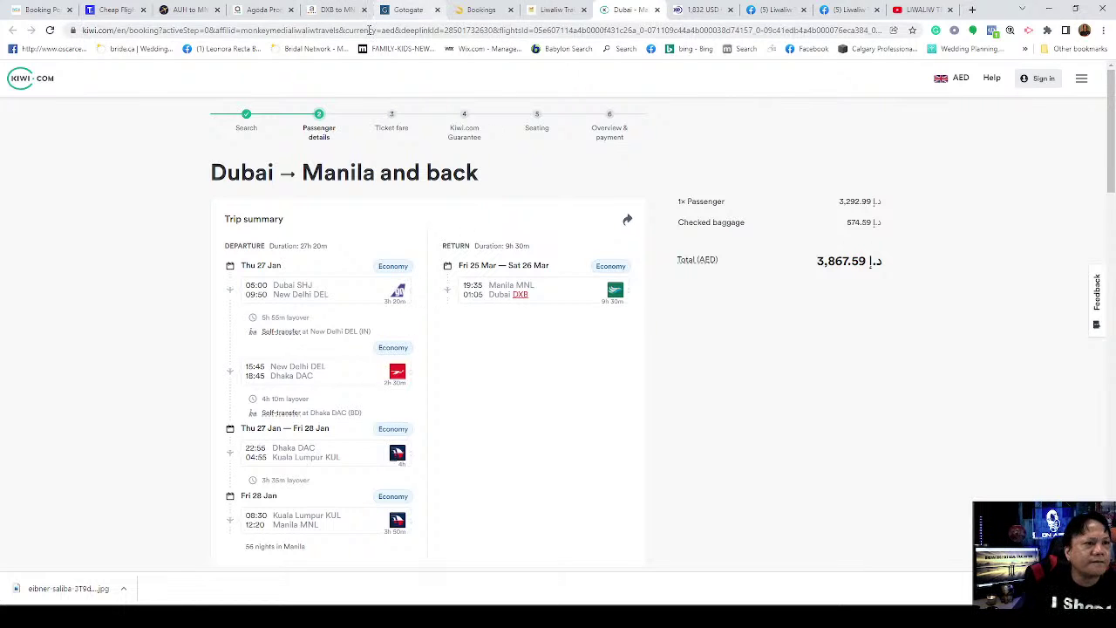
Step: Dismiss WCA's cookie notice and page the departure calendar back to January 2022
click(45, 12)
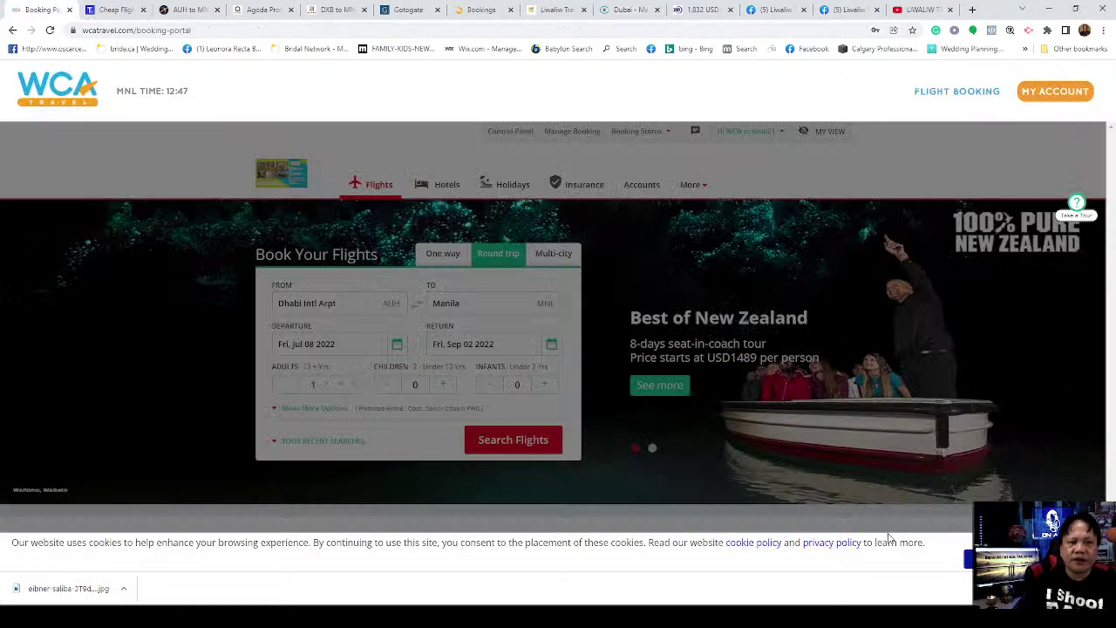
click(968, 559)
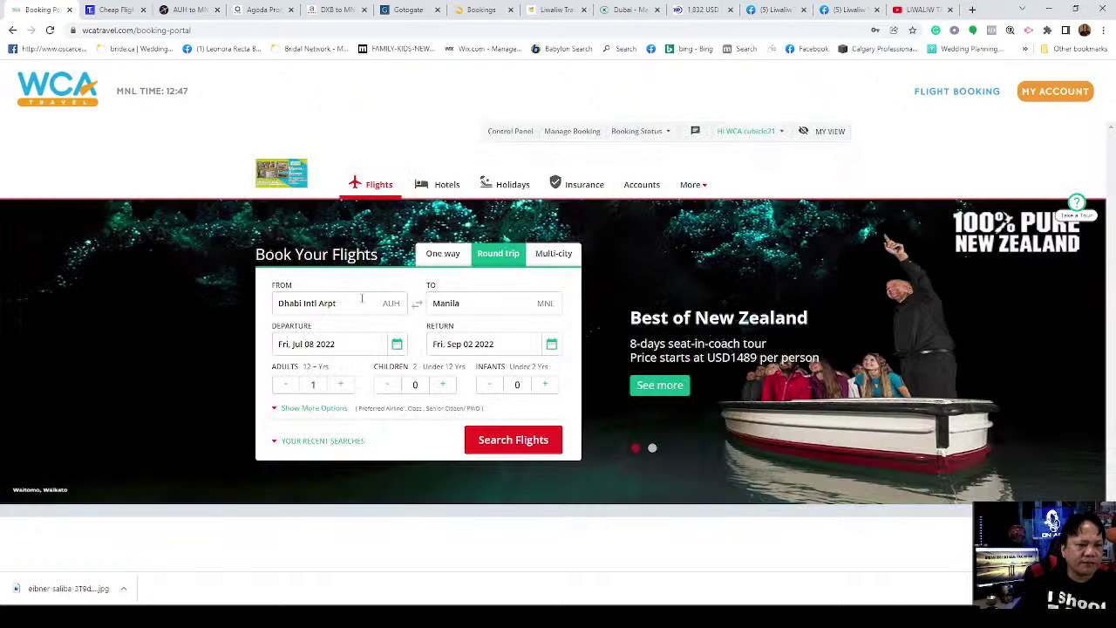
click(397, 345)
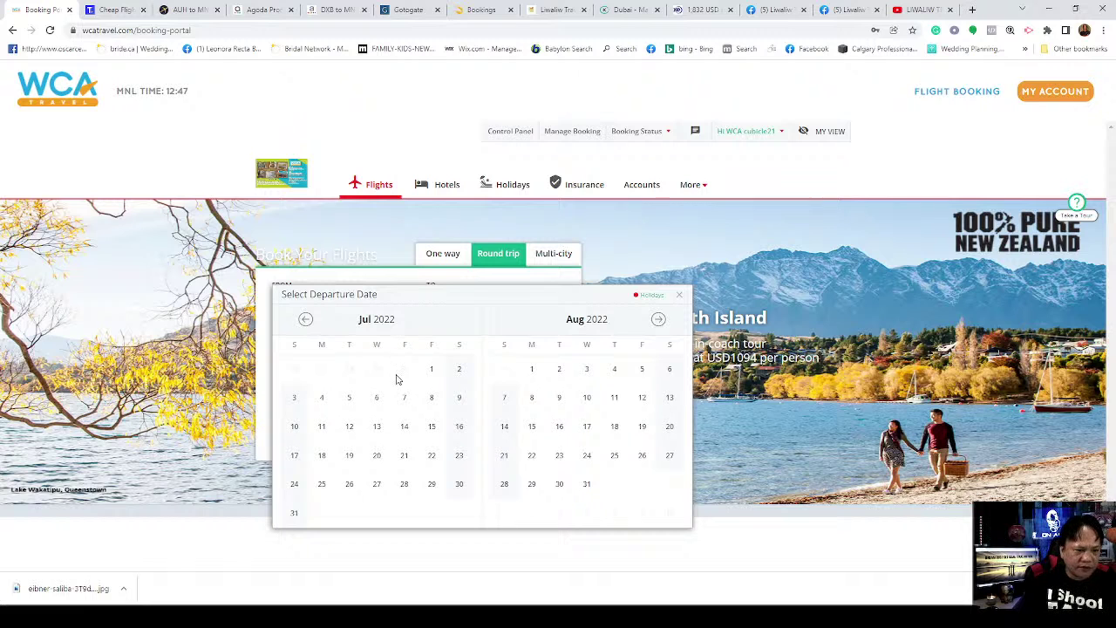
click(304, 320)
click(304, 320)
click(304, 320)
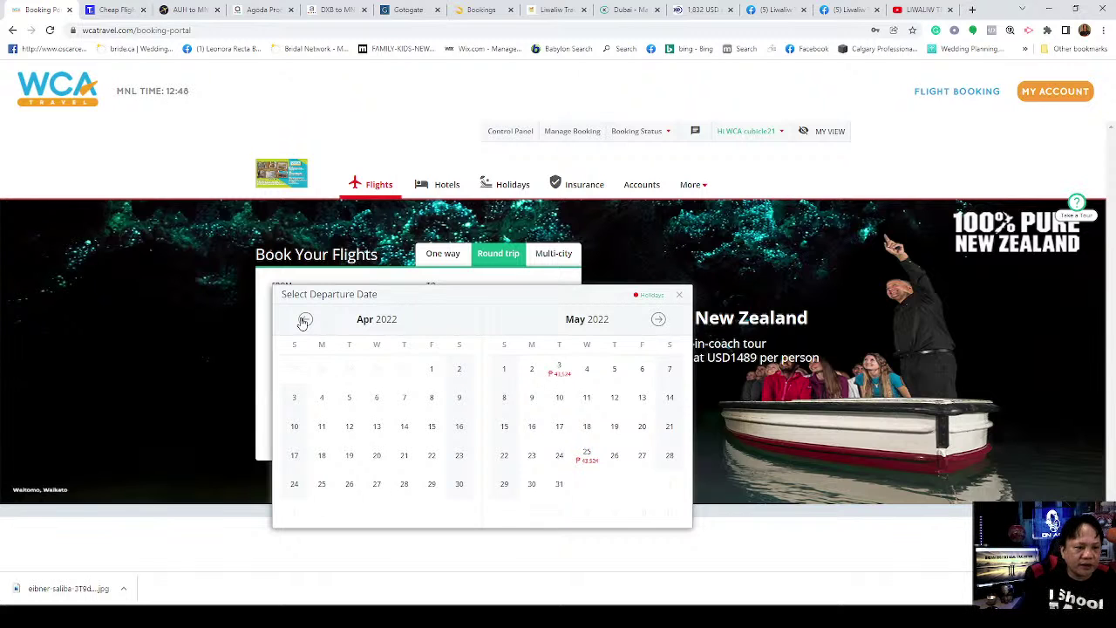
click(304, 320)
click(304, 320)
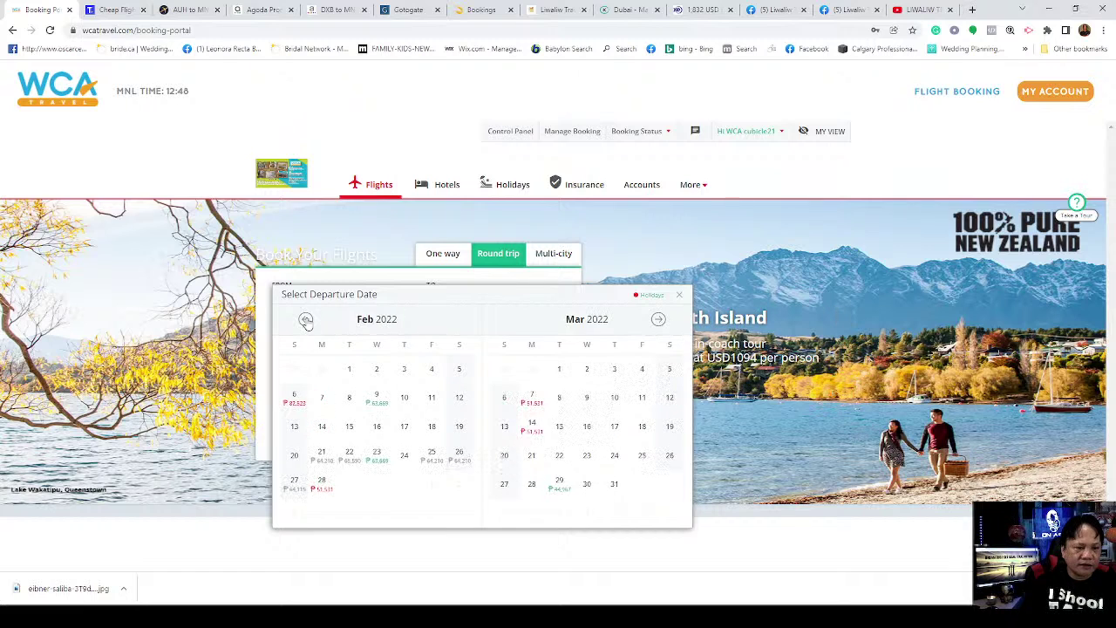
click(305, 320)
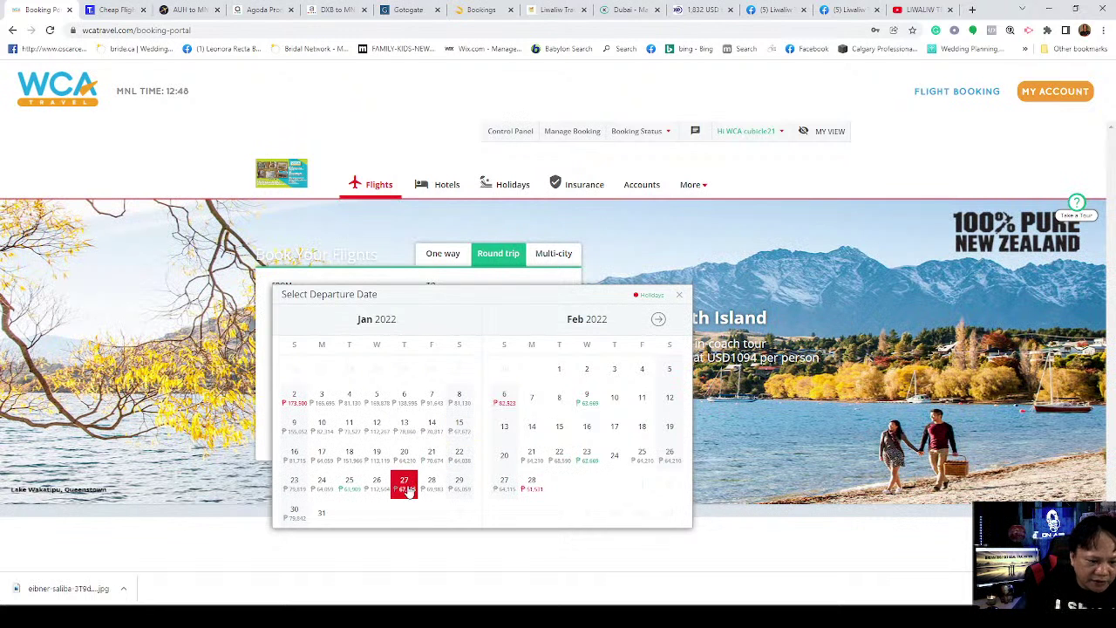
Step: Pick 27 Jan departure and 25 Mar return, then search Abu Dhabi–Manila round trips
click(414, 488)
click(659, 321)
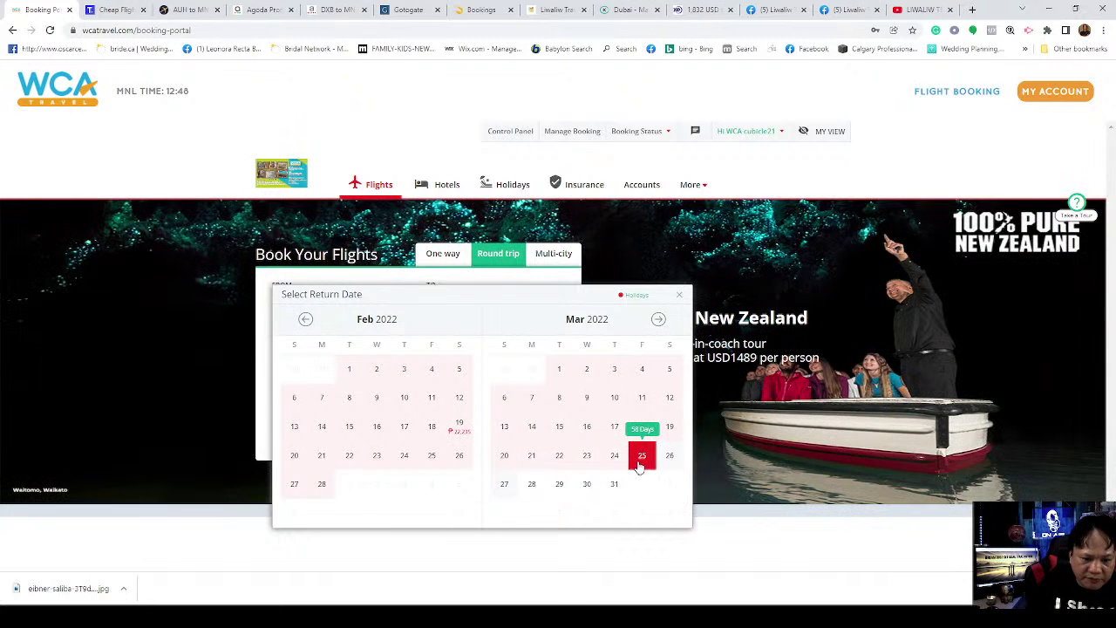
click(642, 454)
click(504, 446)
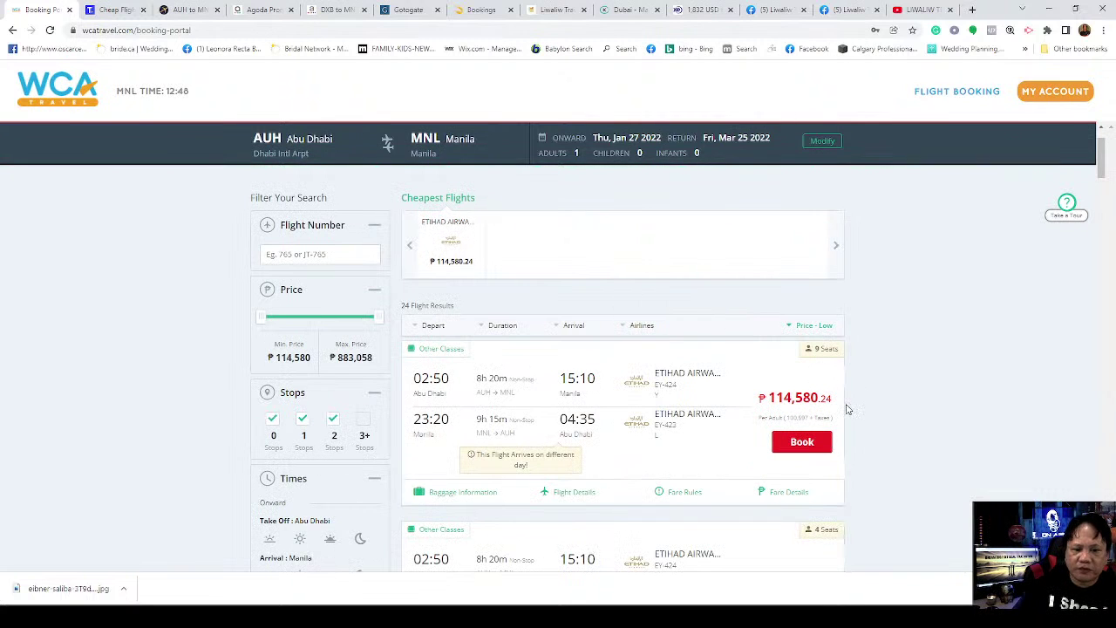
Step: Highlight Etihad's cheapest Abu Dhabi–Manila fare of ₱114,580.24 in WCA's results
scroll(911, 392, down, 2)
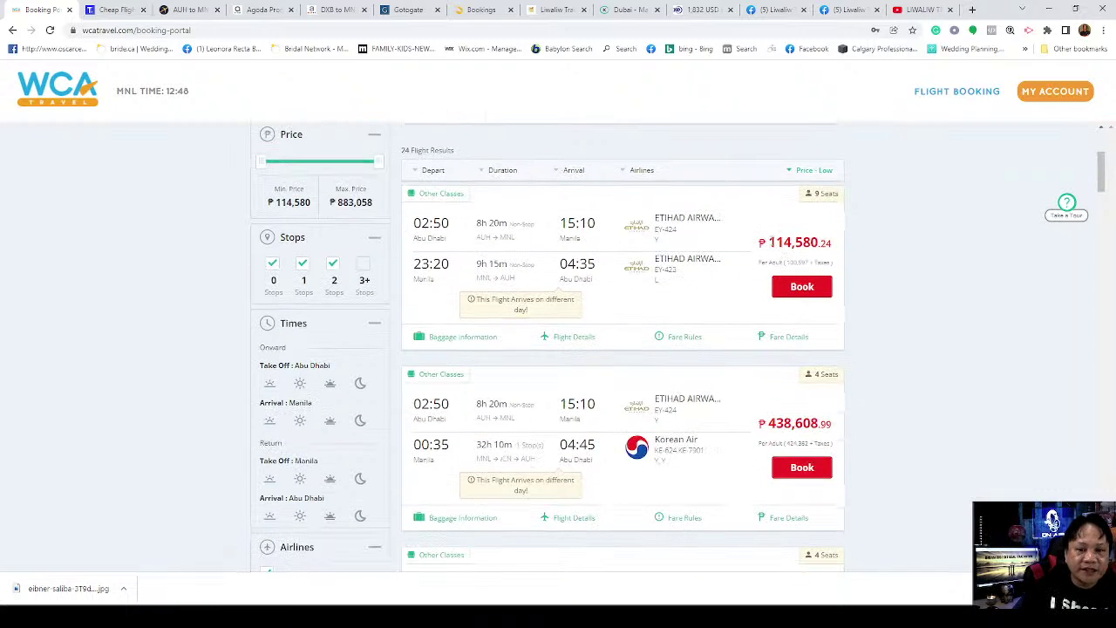
drag(772, 239, 818, 242)
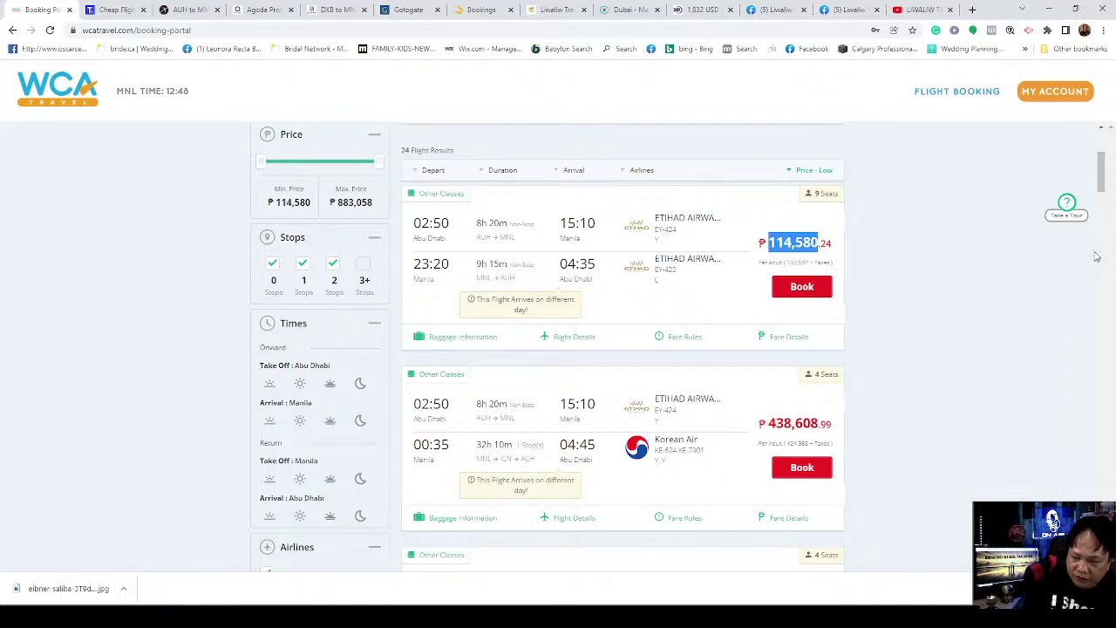
scroll(1104, 170, up, 3)
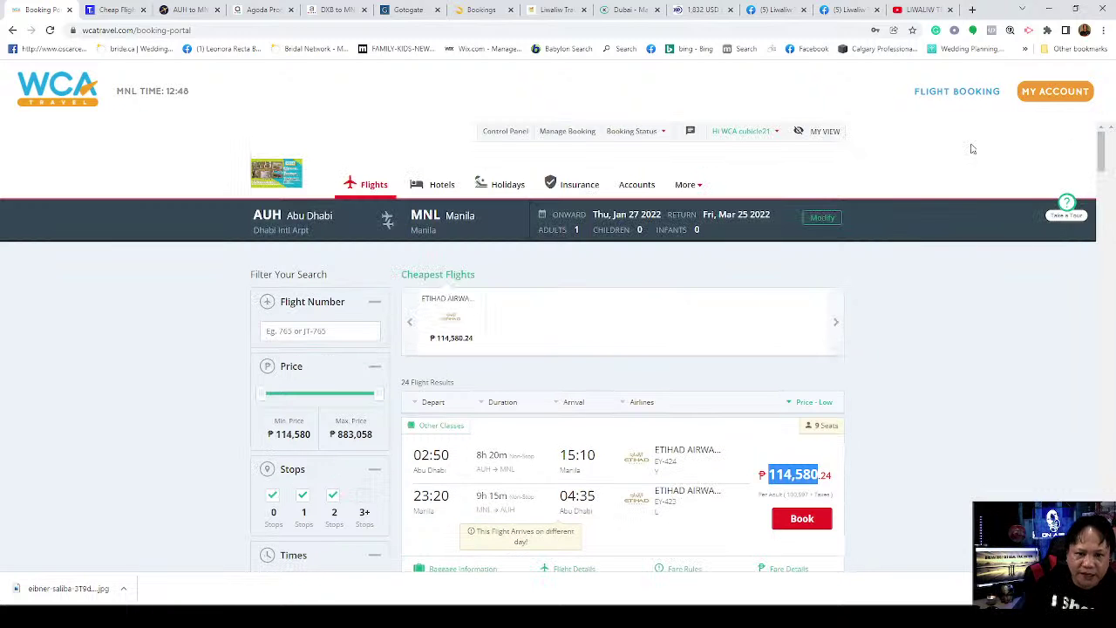
click(699, 9)
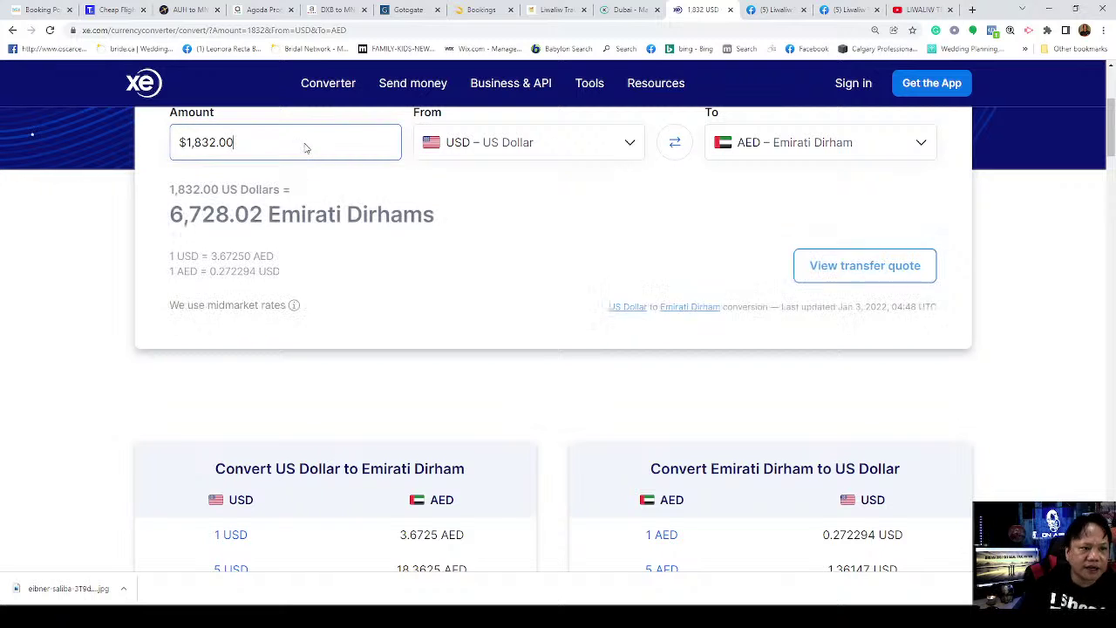
Step: Set XE's source currency to PHP – Philippine Peso and enter 114580 to convert into AED
click(541, 140)
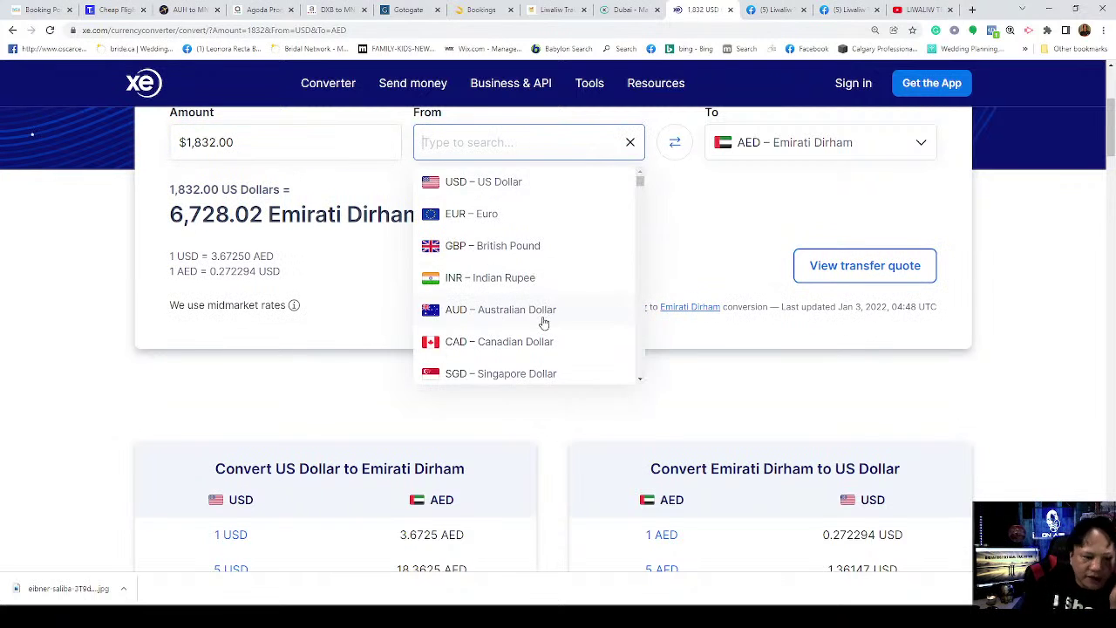
scroll(539, 324, down, 3)
scroll(539, 327, up, 1)
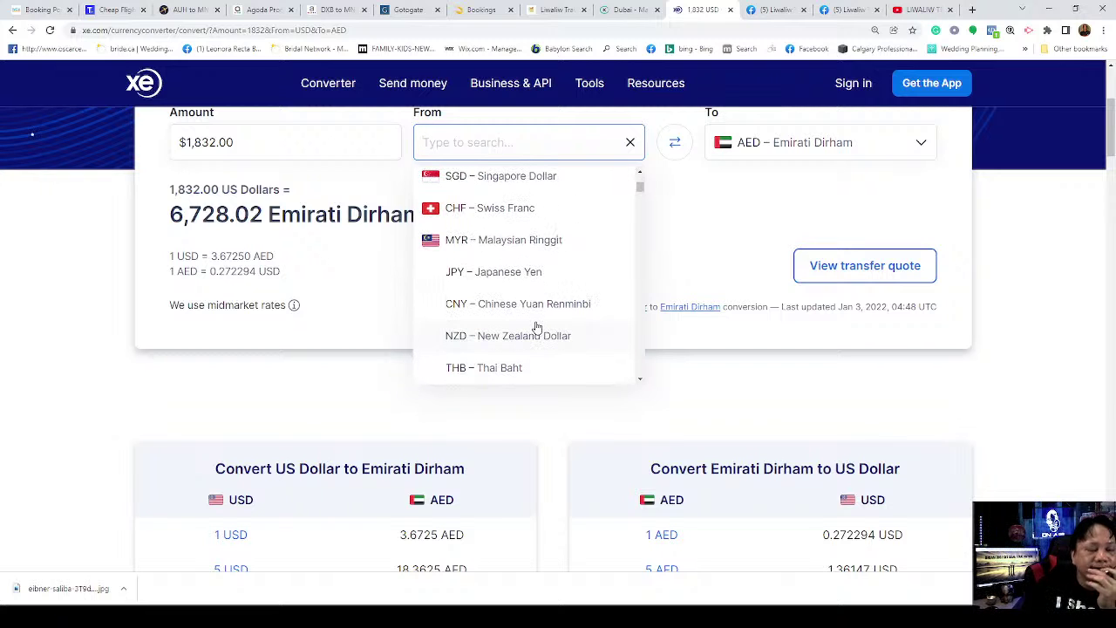
scroll(538, 324, down, 3)
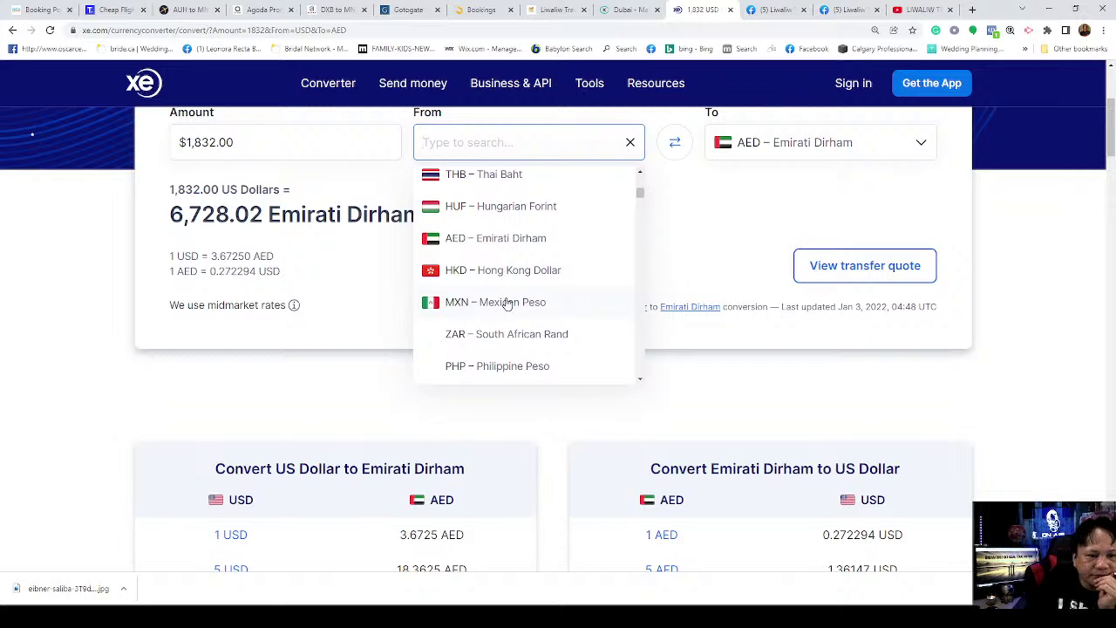
scroll(526, 341, down, 2)
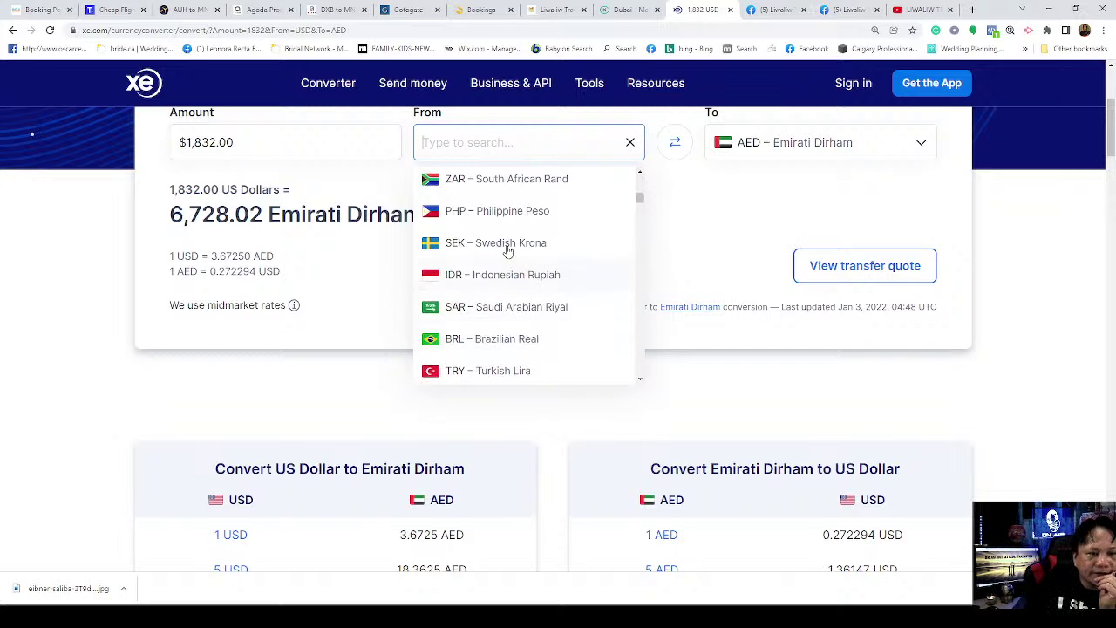
click(503, 212)
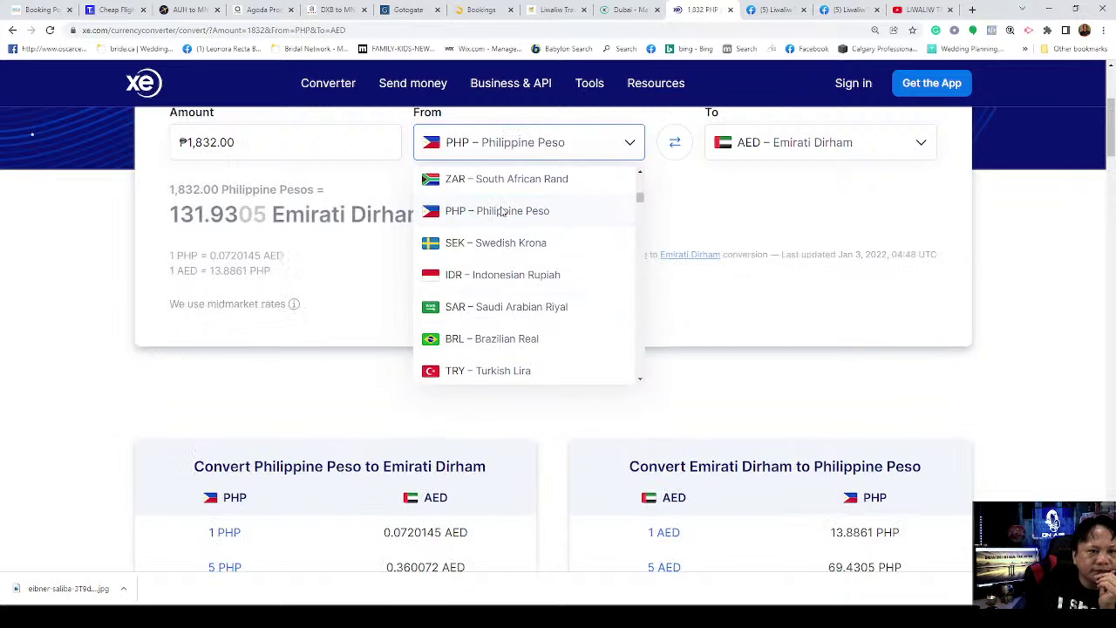
click(298, 143)
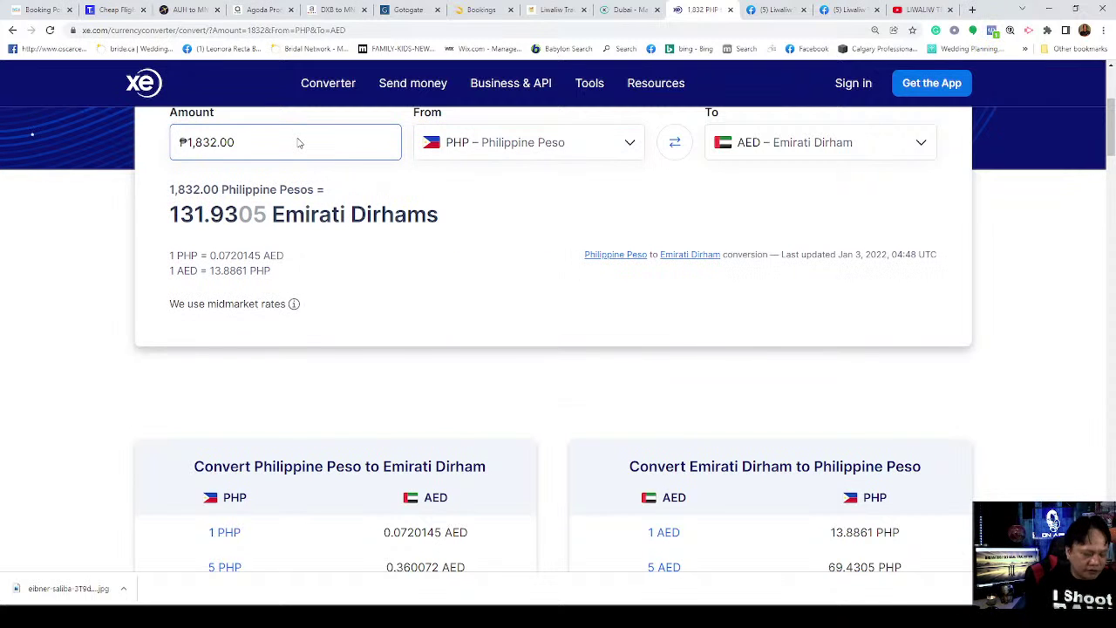
key(BackSpace)
key(BackSpace)
key(BackSpace)
key(BackSpace)
key(BackSpace)
key(BackSpace)
key(BackSpace)
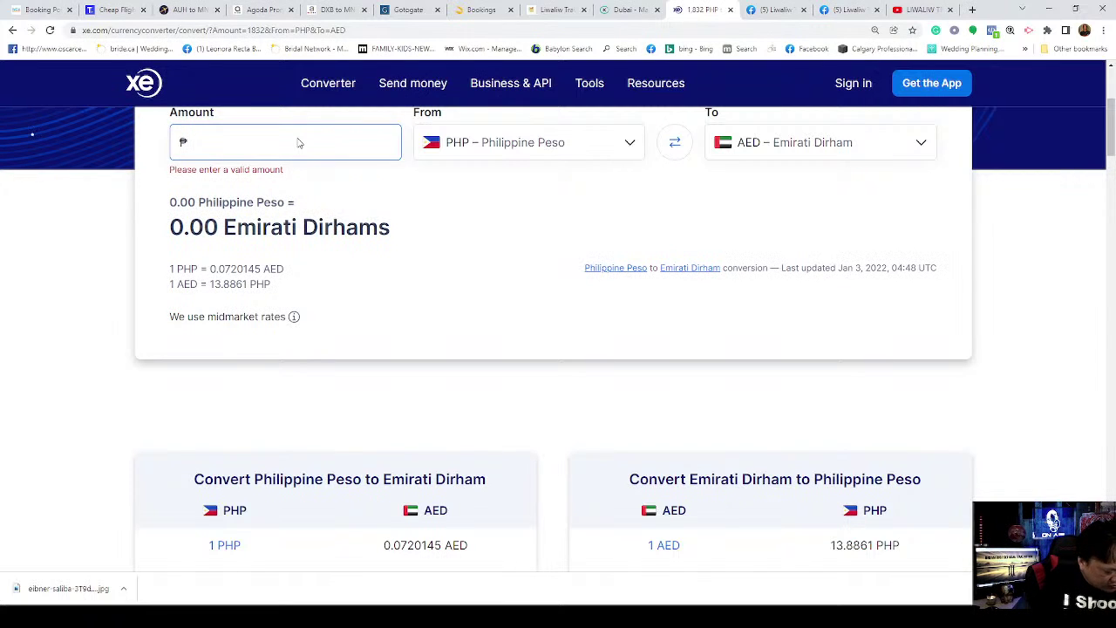
text(114580)
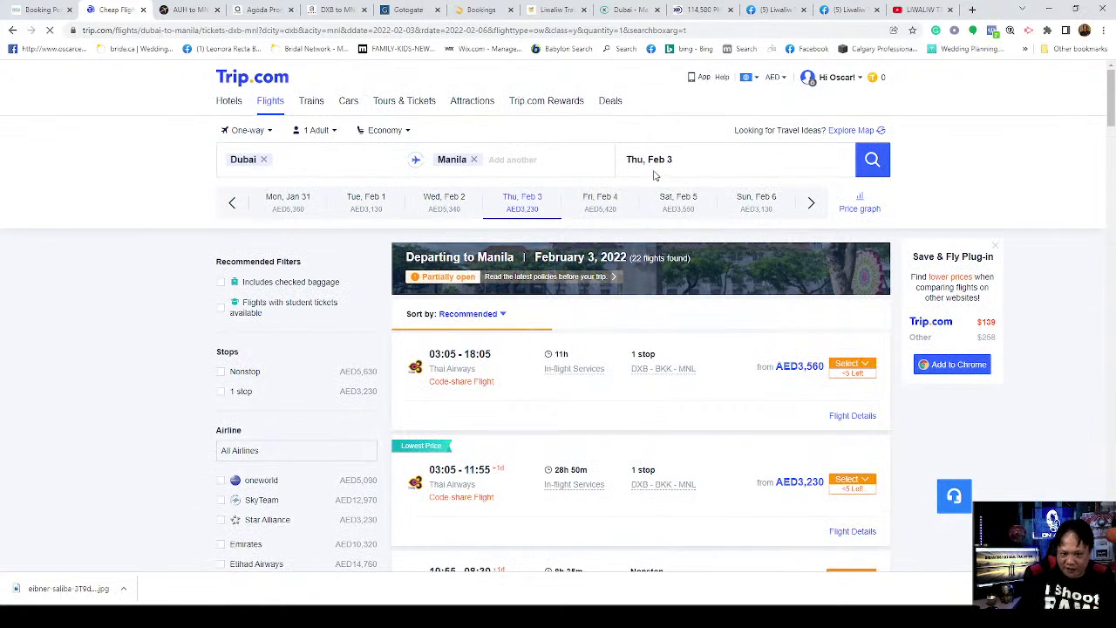
Step: Switch Trip.com to Round-trip and search Dubai–Manila for Jan 27 out, Mar 25 back
click(267, 134)
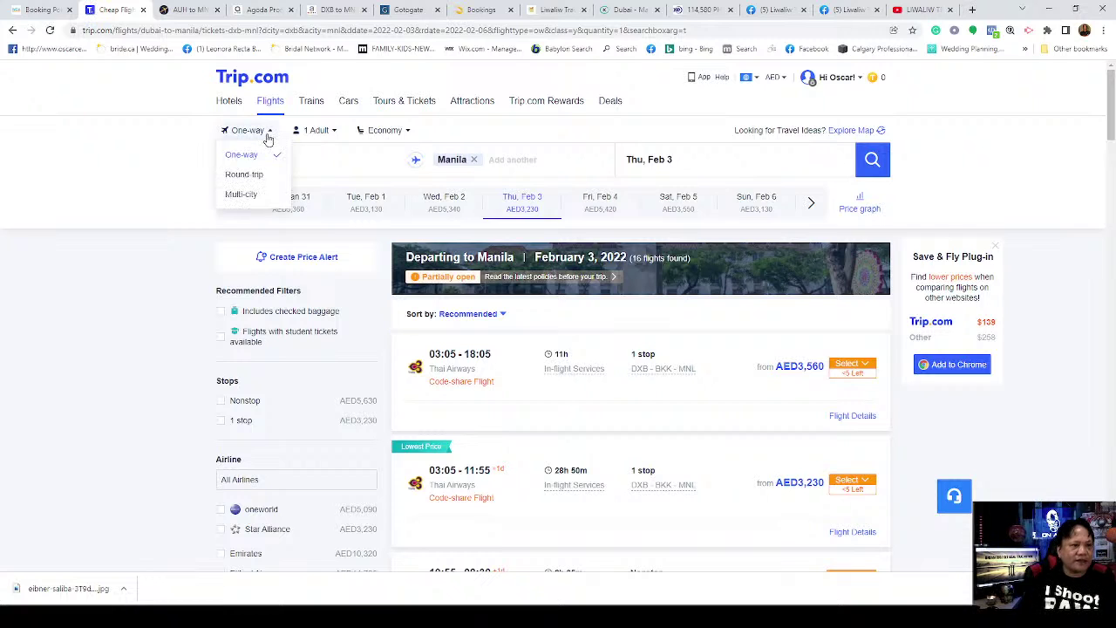
click(257, 172)
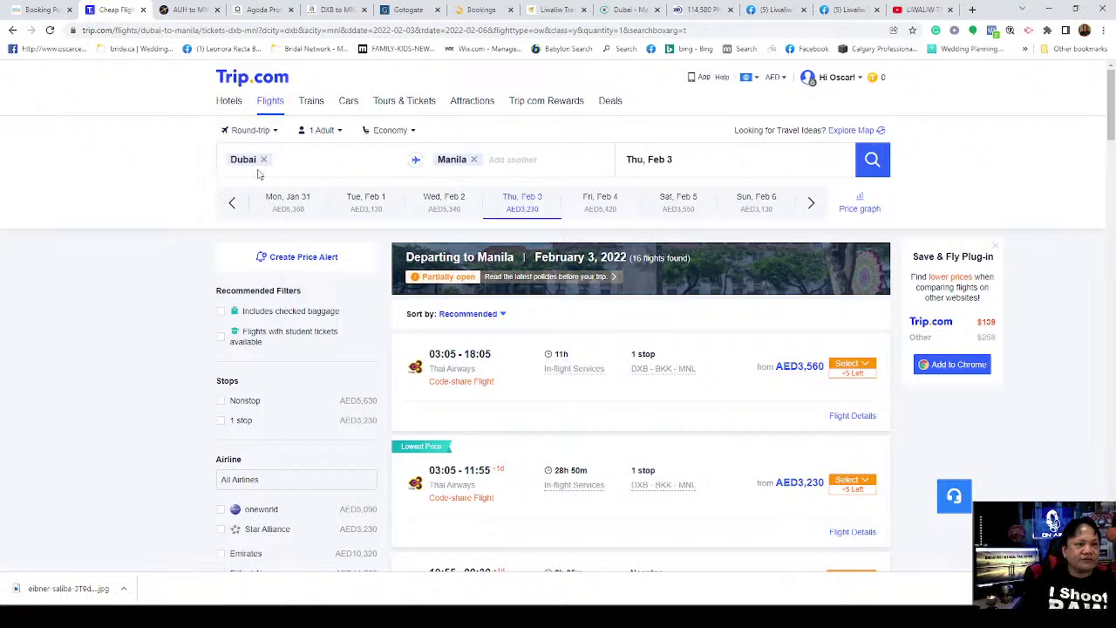
click(676, 171)
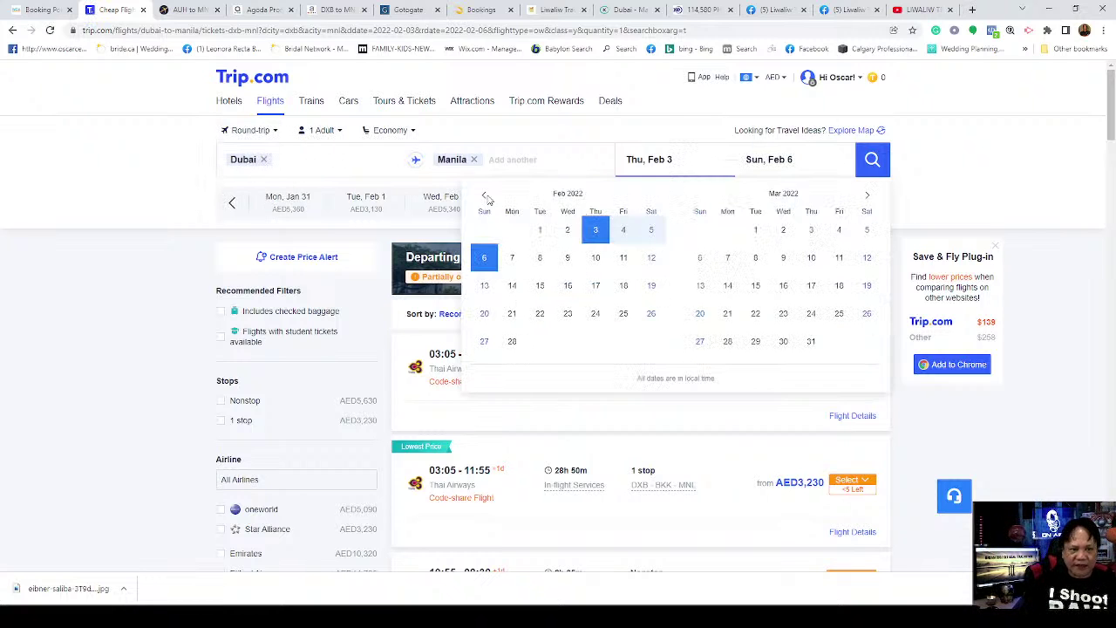
click(484, 196)
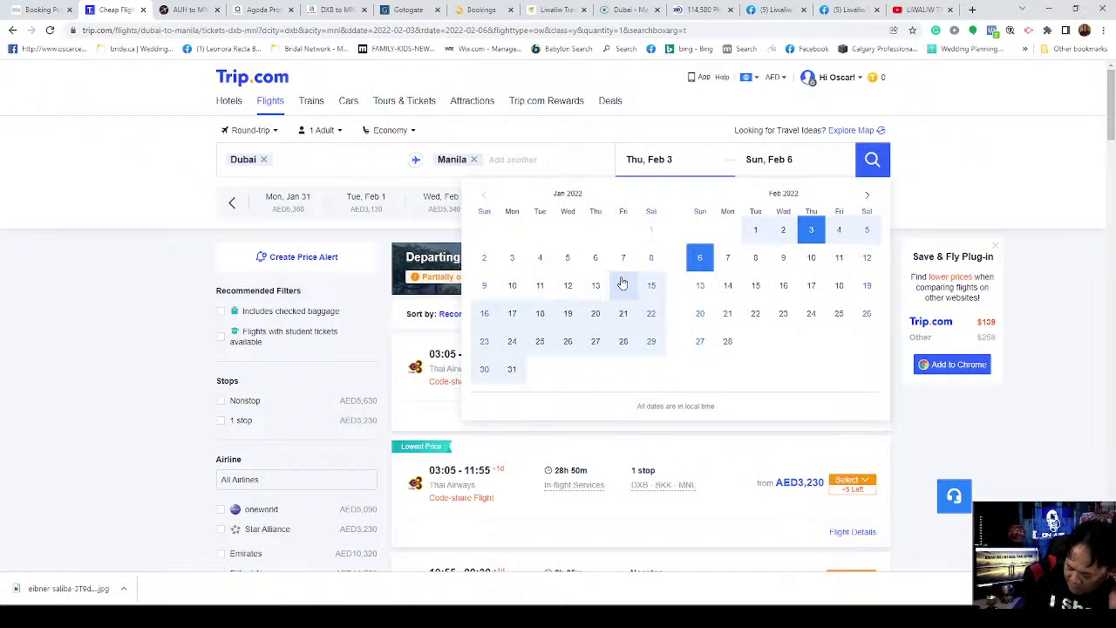
click(597, 345)
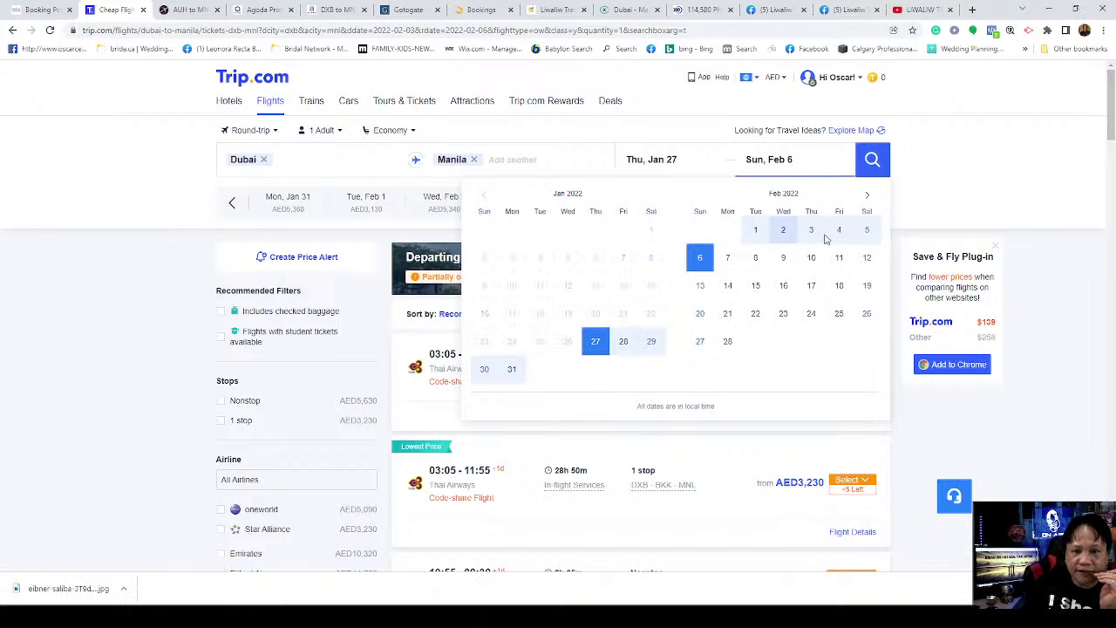
click(867, 194)
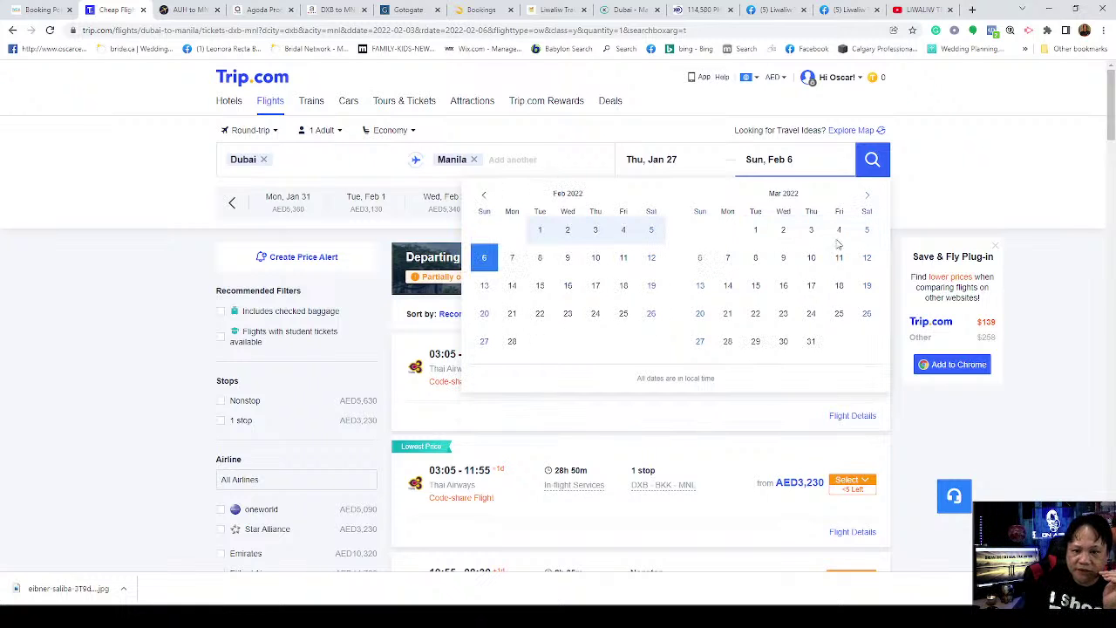
click(838, 314)
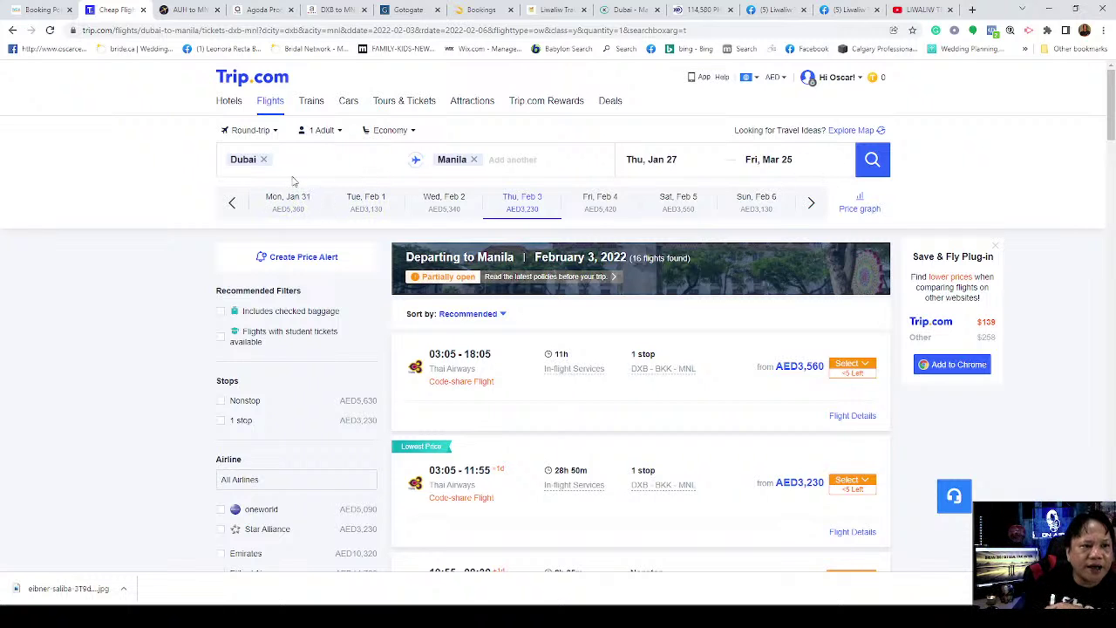
click(872, 160)
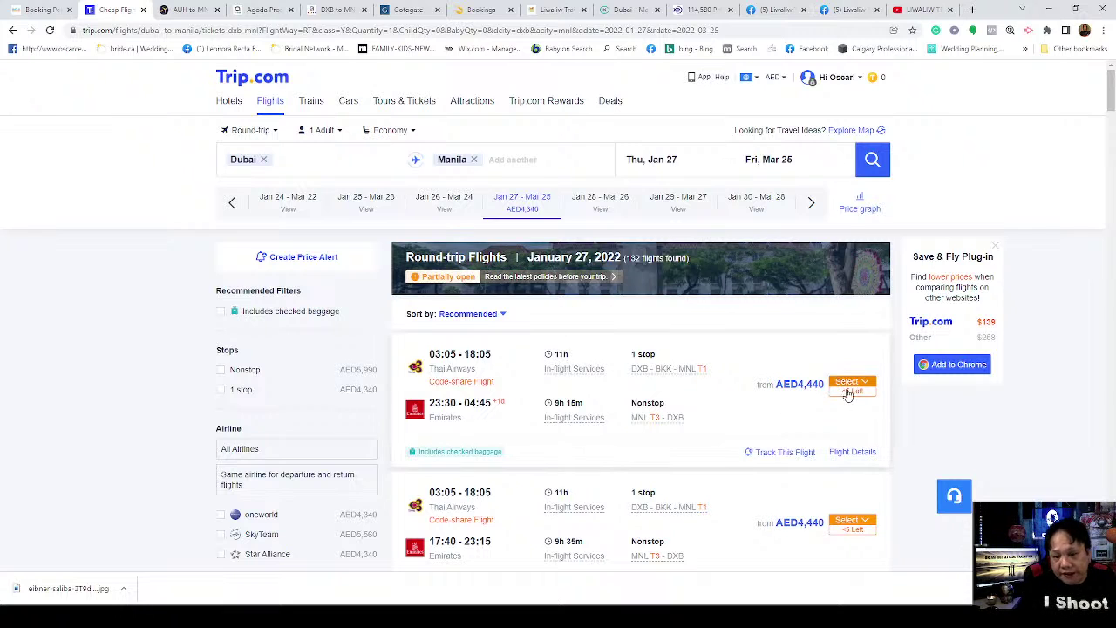
Step: Scroll the Jan 27–Mar 25 results: Thai Airways/Emirates from AED4,440, Philippine Airlines at AED4,750
scroll(946, 417, down, 2)
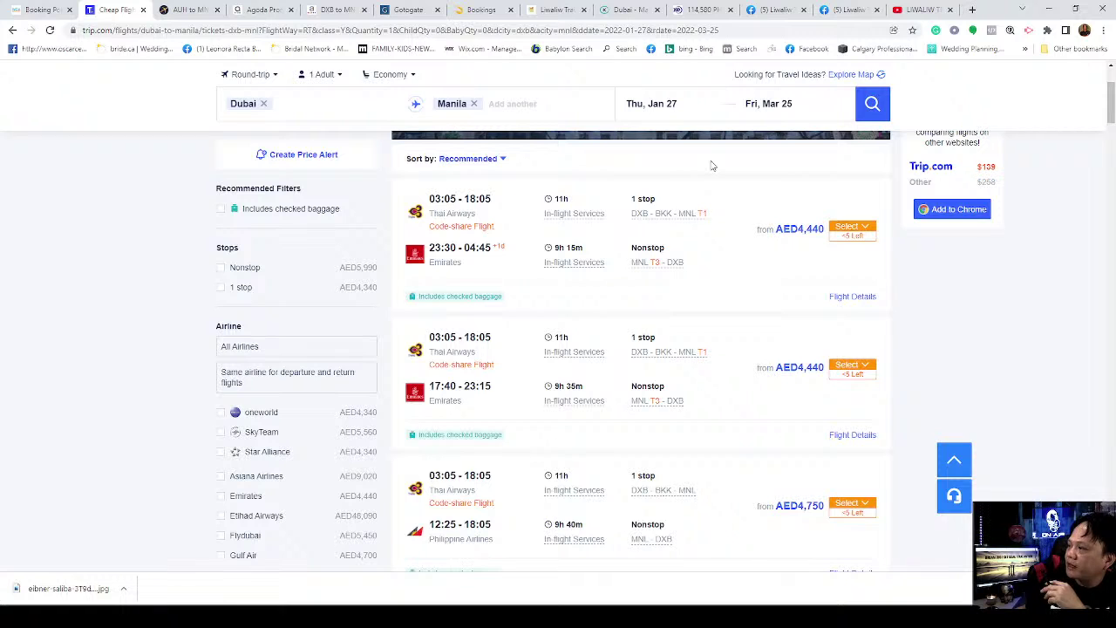
Step: Return to the Facebook Page Inbox and open the next inquirer's conversation from the message list
click(776, 11)
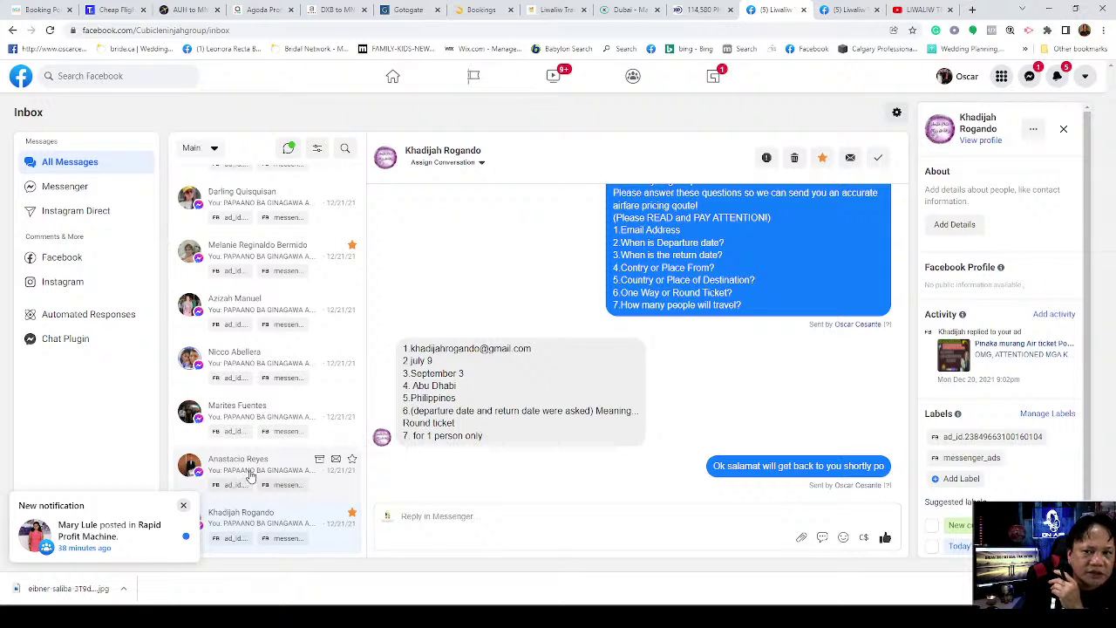
click(250, 475)
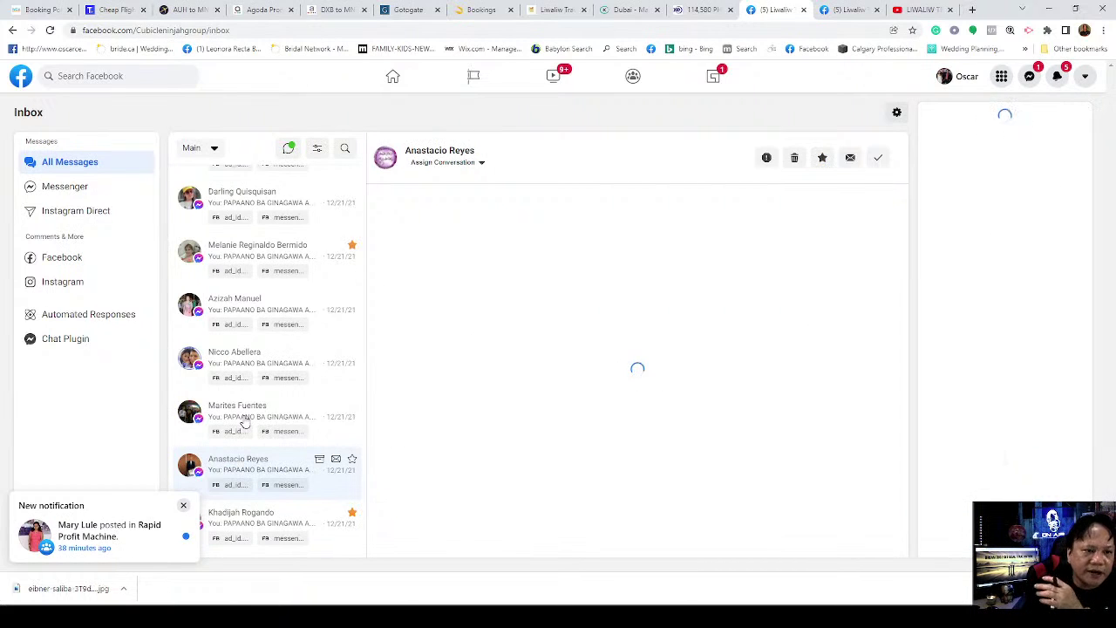
click(246, 421)
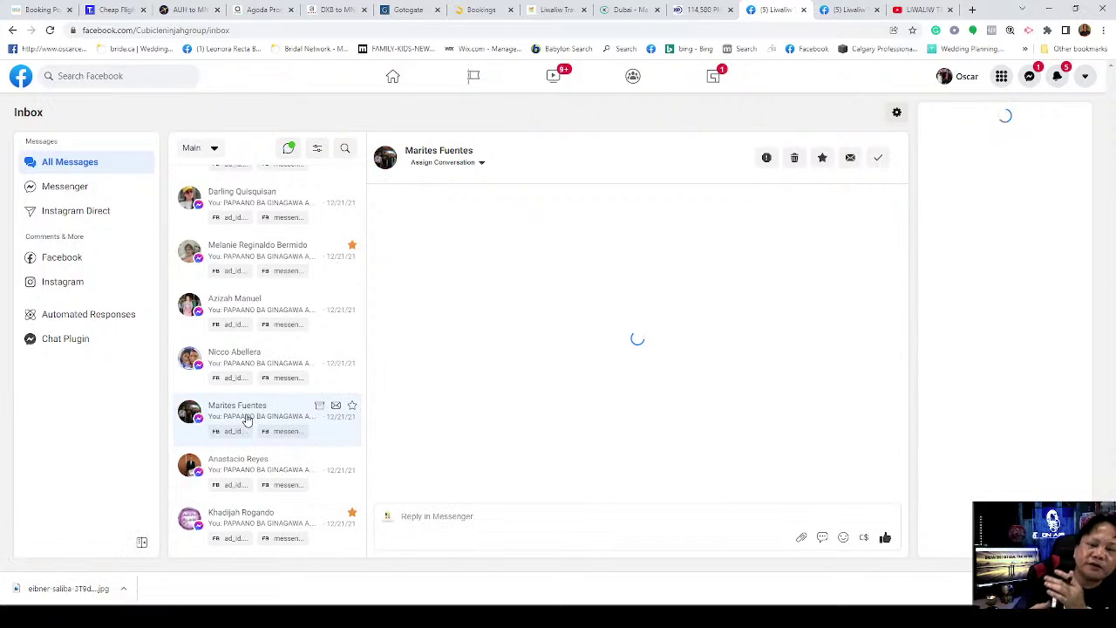